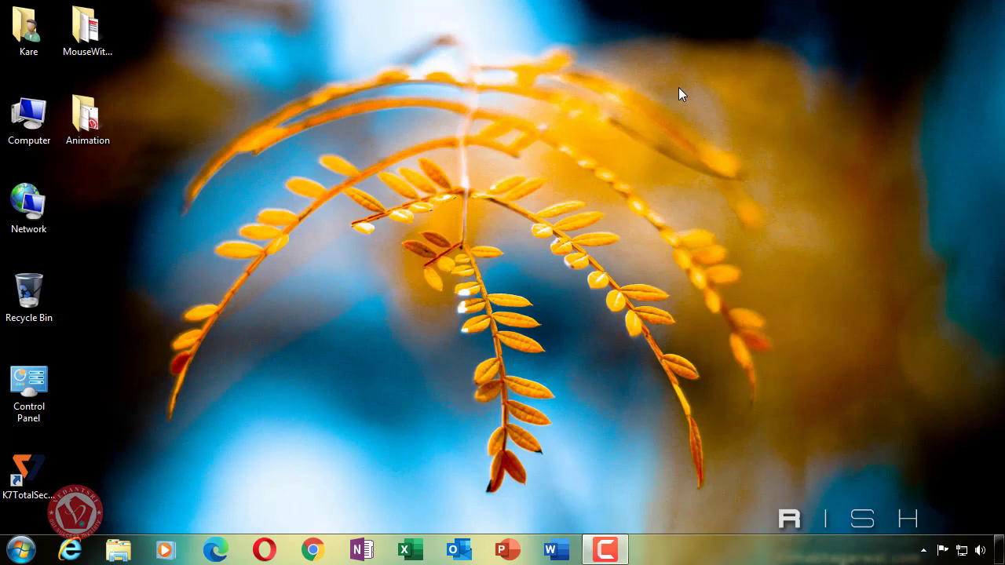
Launch Excel with a blank workbook and add a second worksheet after Sheet1
key("super+r")
key("Return")
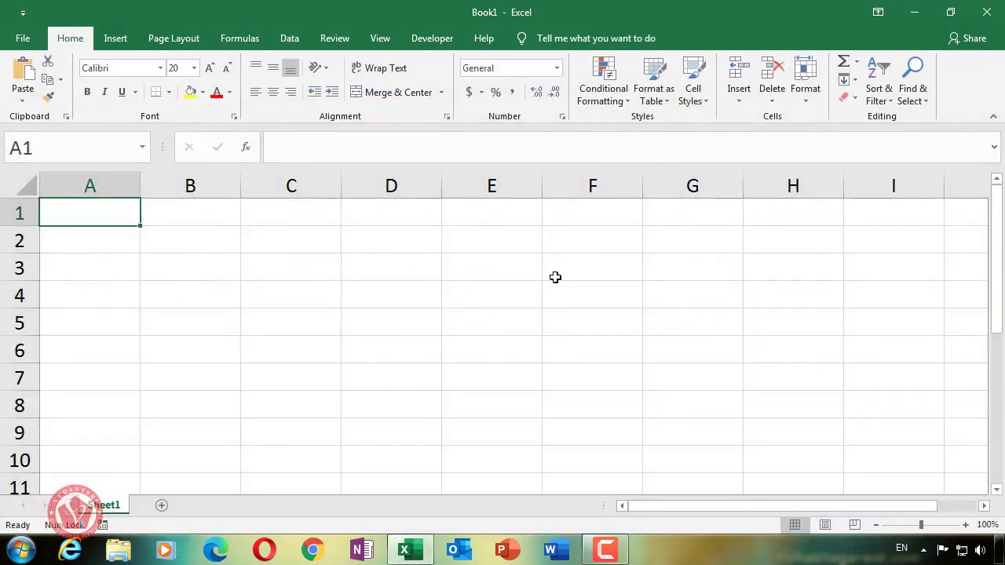
left_click(429, 277)
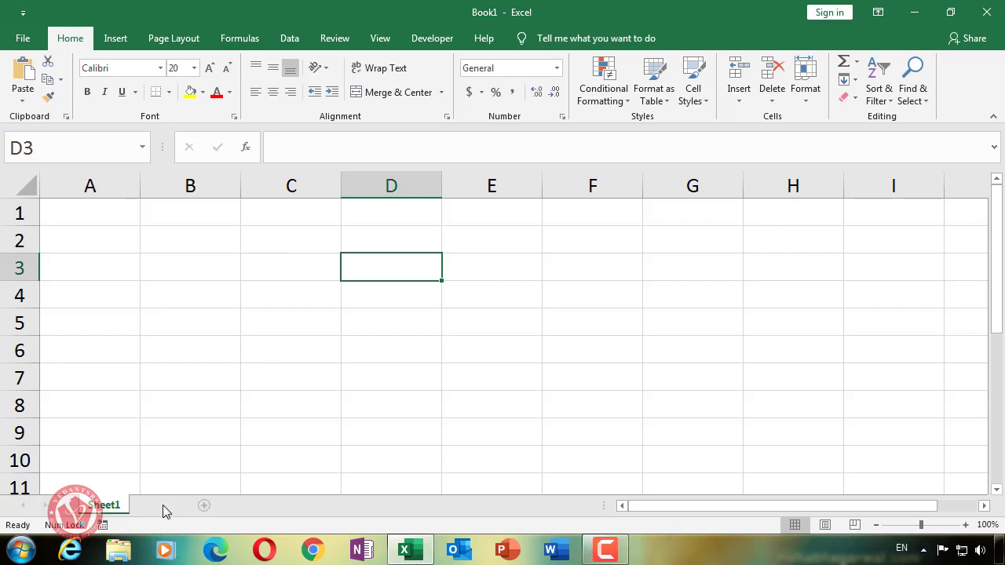
left_click(165, 511)
Rename the worksheet Sheet1 as ID_Card
right_click(109, 512)
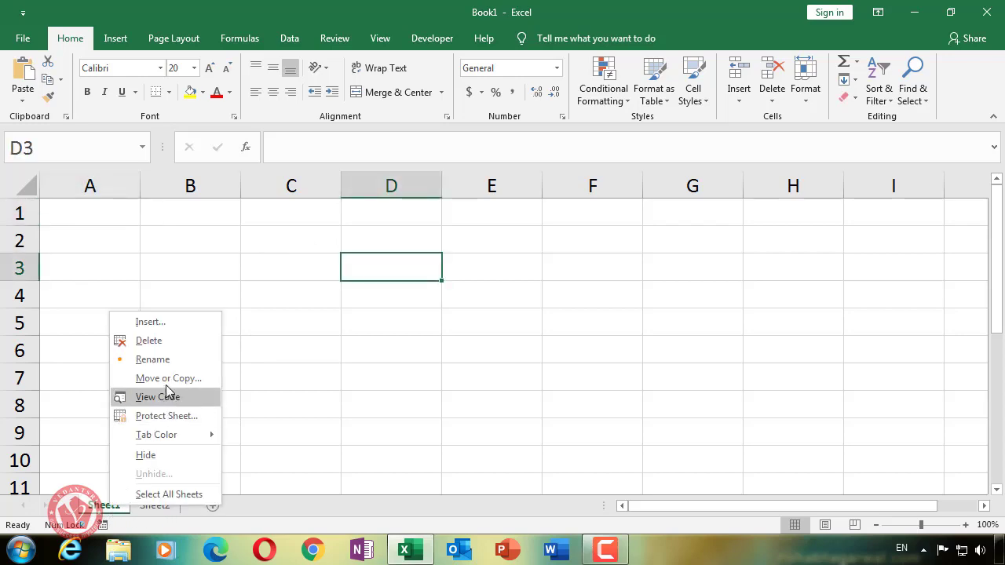
left_click(157, 361)
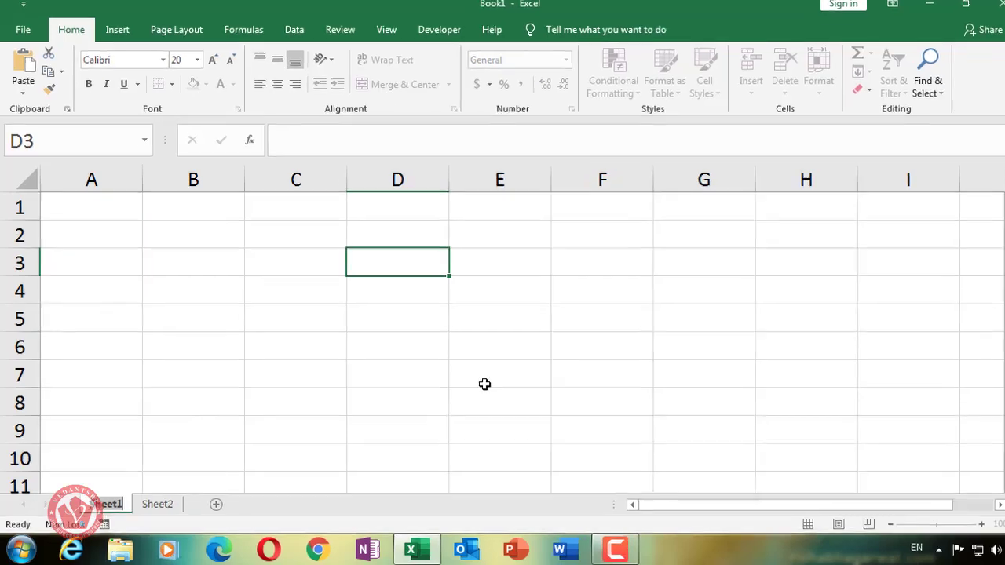
type("ID_Car")
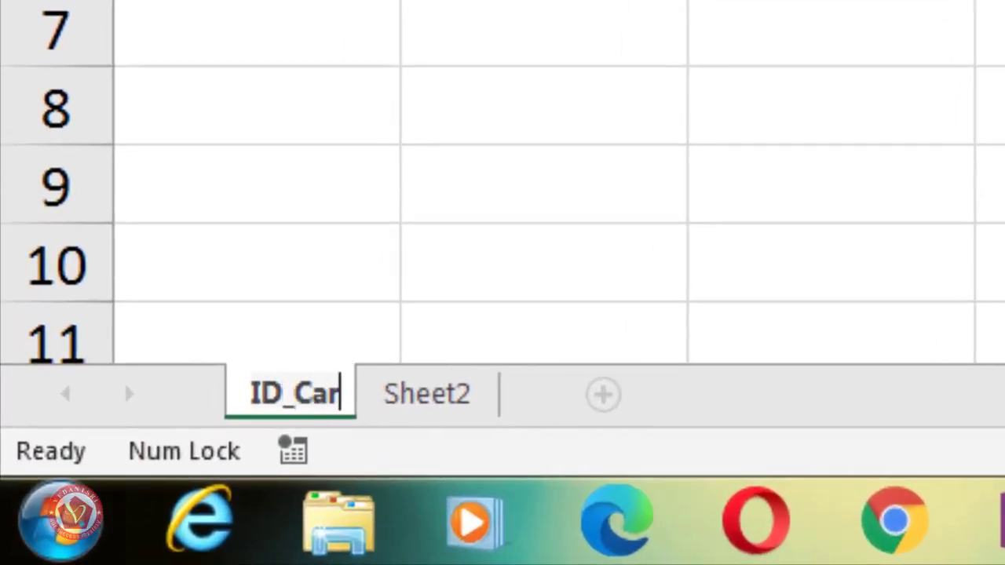
type("d")
Rename the worksheet Sheet2 as Details and return to the ID_Card sheet
left_click(452, 409)
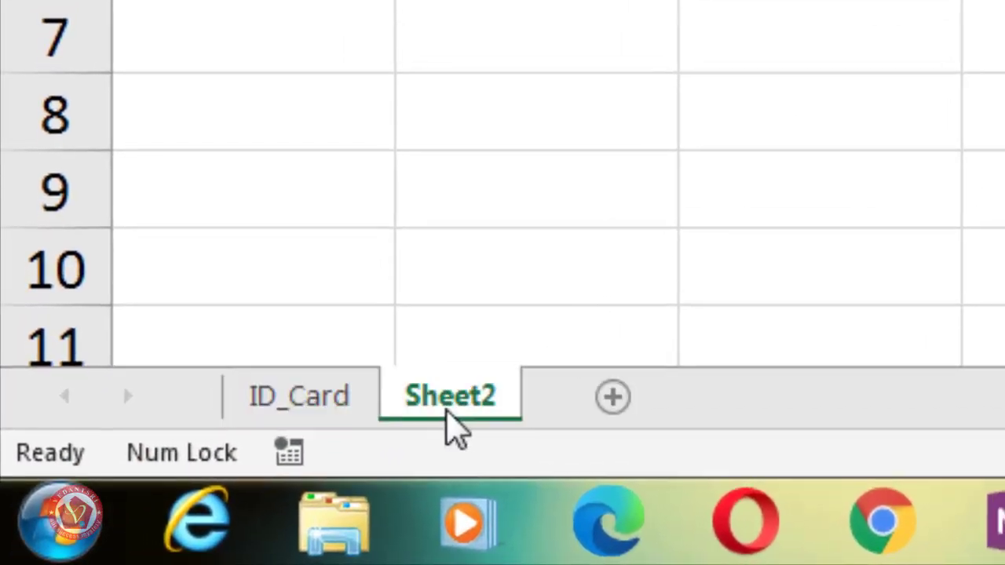
right_click(445, 411)
left_click(456, 135)
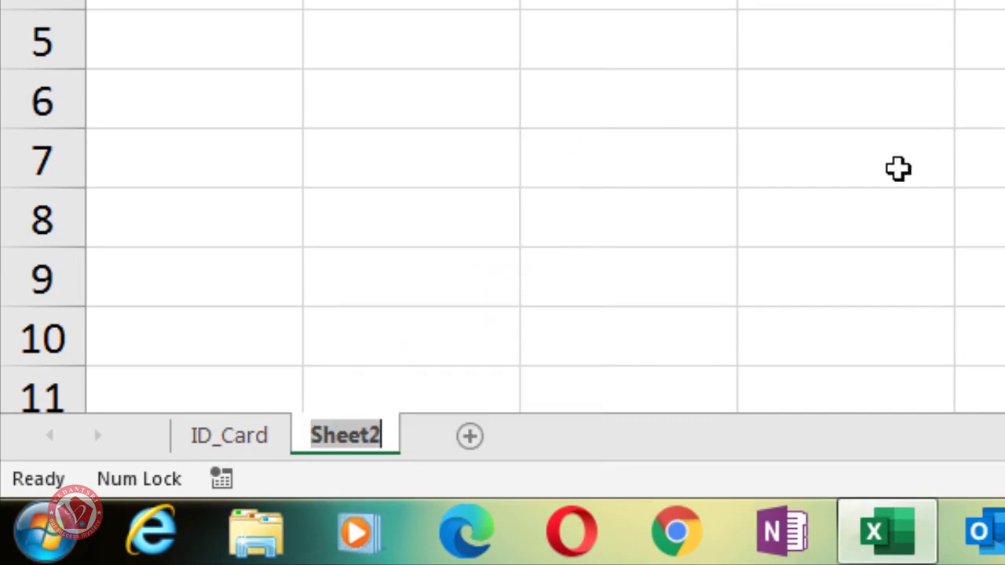
type("Detail")
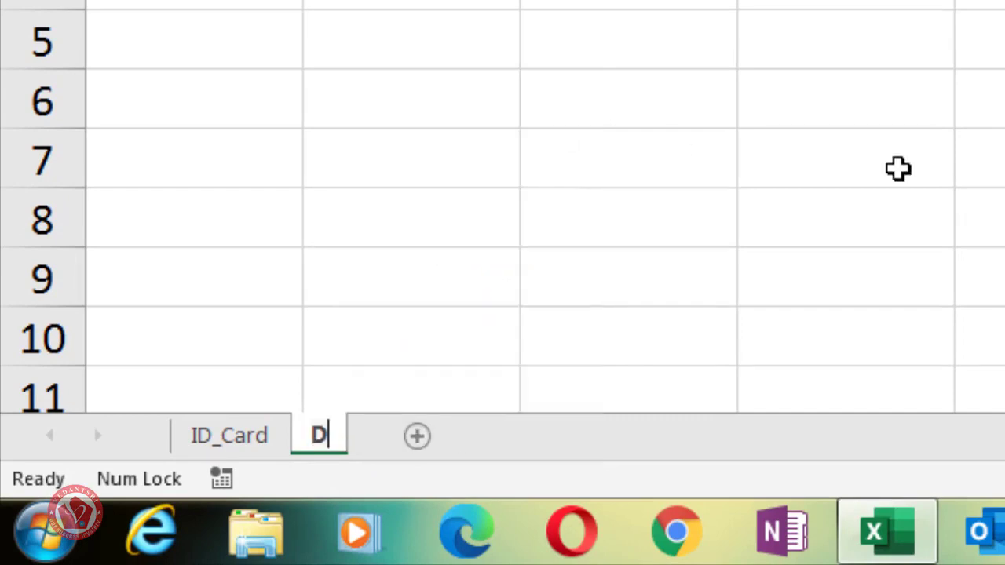
type("s")
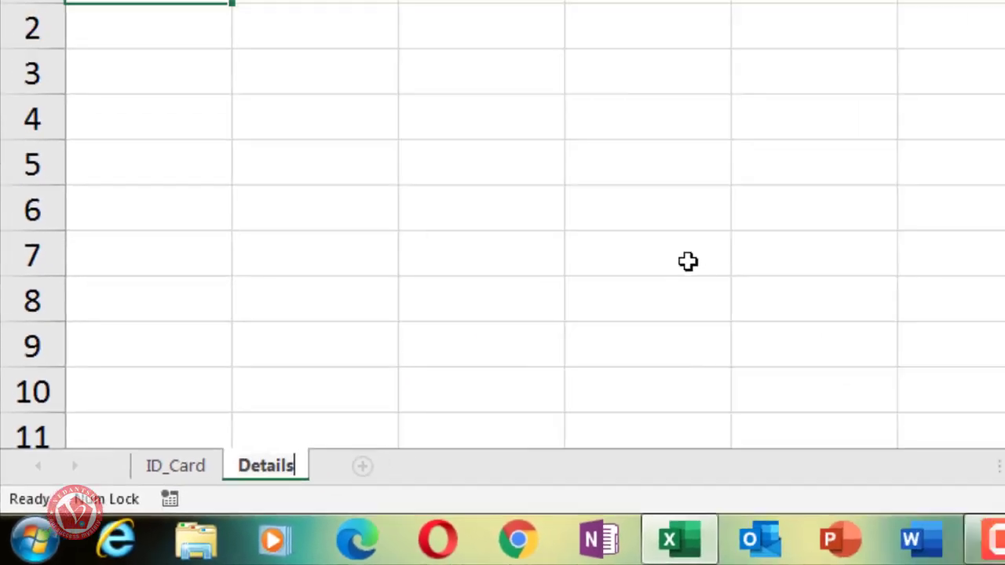
left_click(897, 169)
left_click(228, 435)
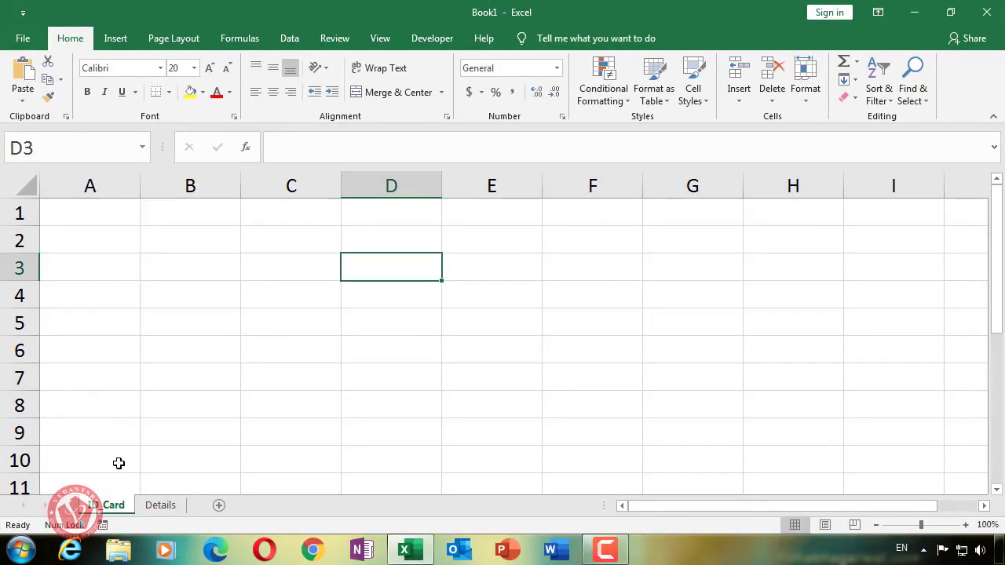
left_click(124, 258)
left_click_drag(90, 240, 372, 425)
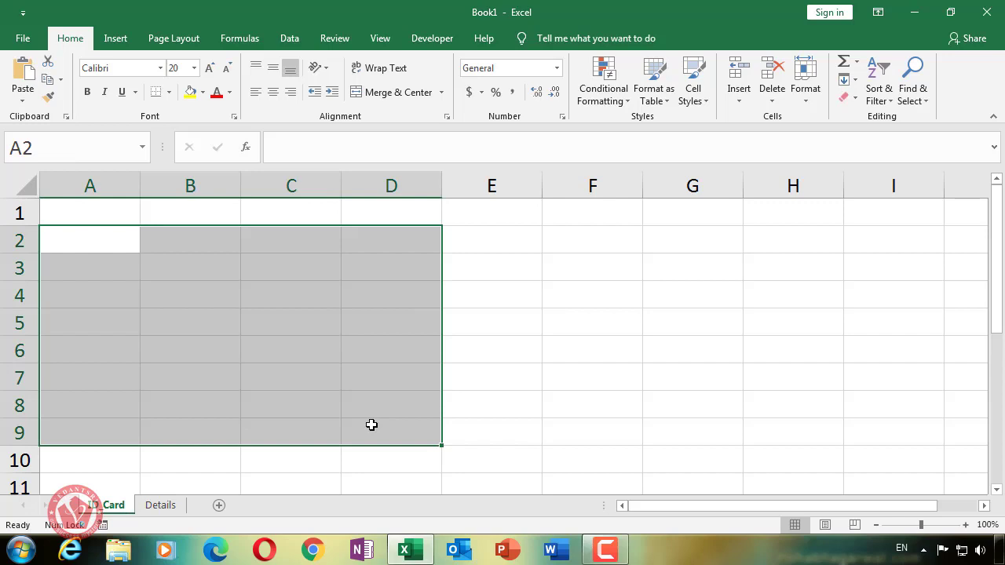
left_click(488, 269)
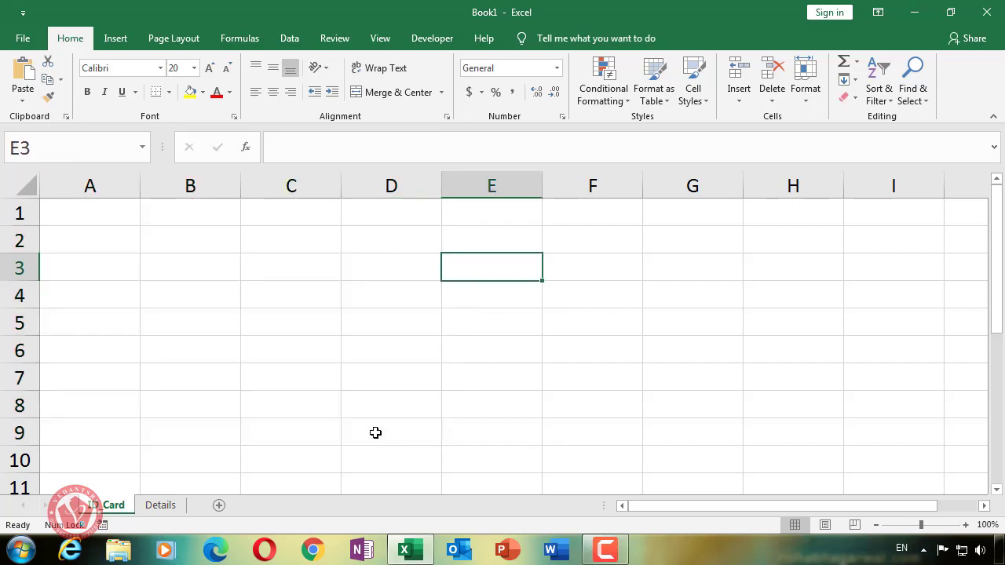
Switch to Opera, load images.google.com in a new page and close the old "icard sample" search page
left_click(264, 551)
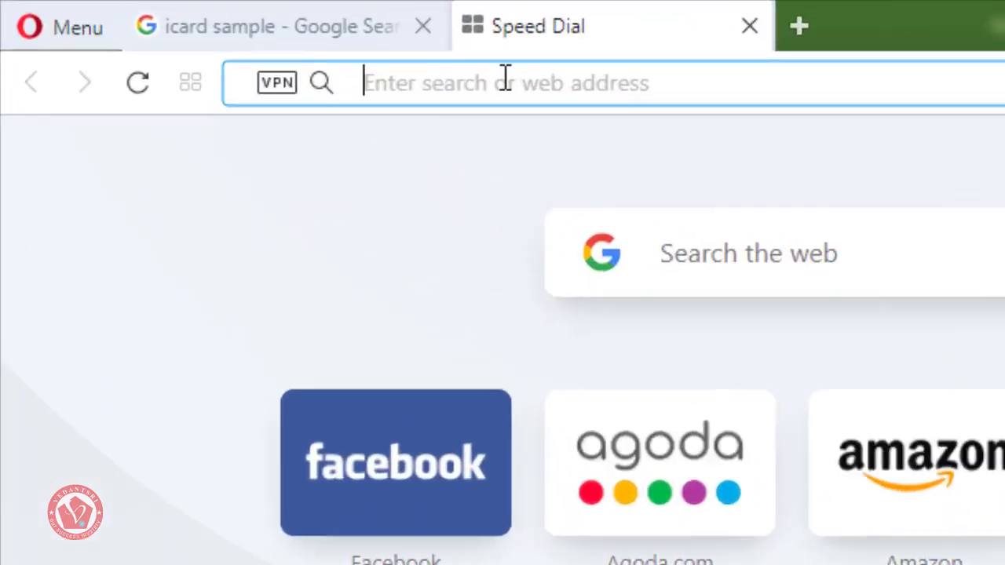
type("im")
key("Return")
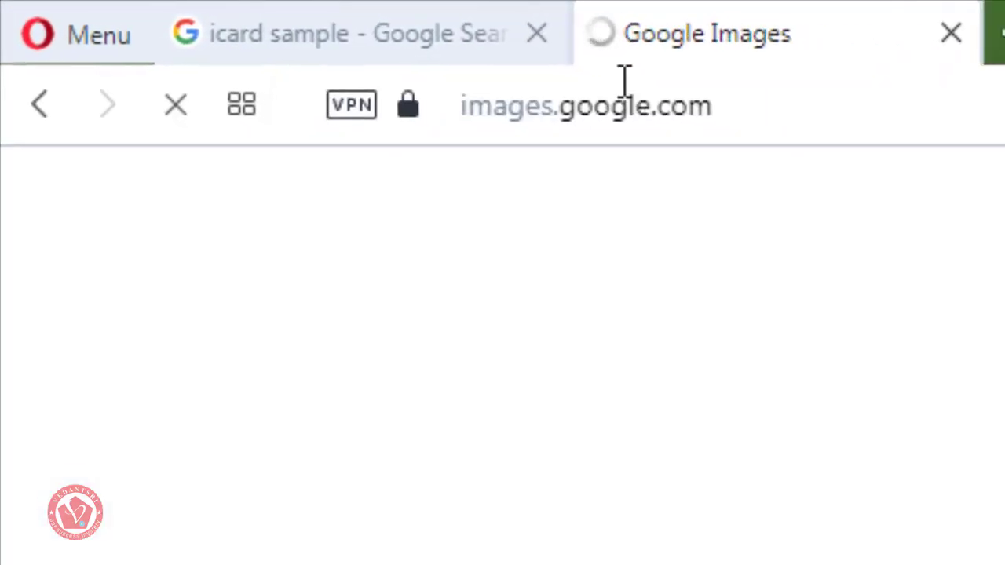
left_click(537, 33)
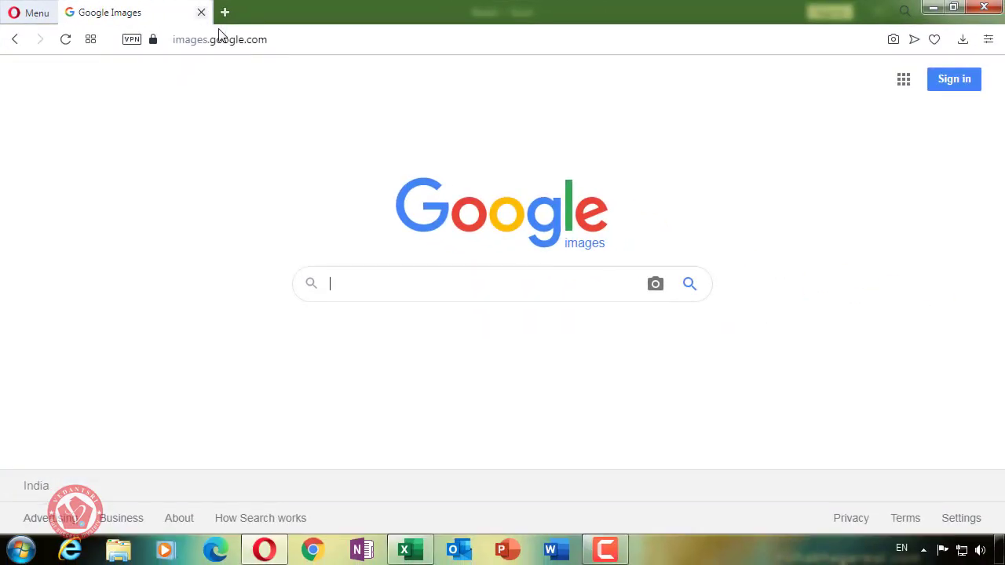
Search Google Images for "id card sample"
left_click(396, 285)
type("id ")
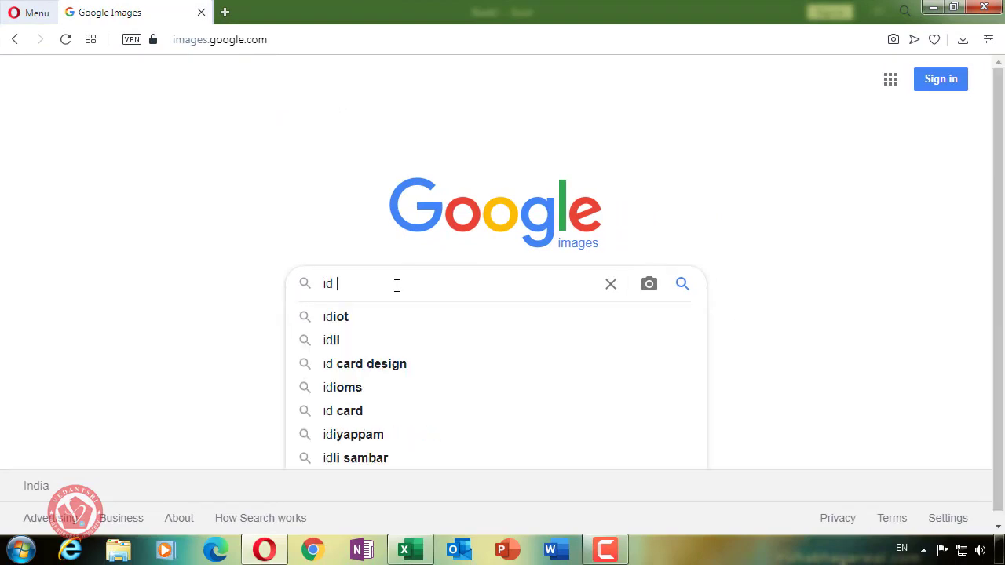
type("card sample")
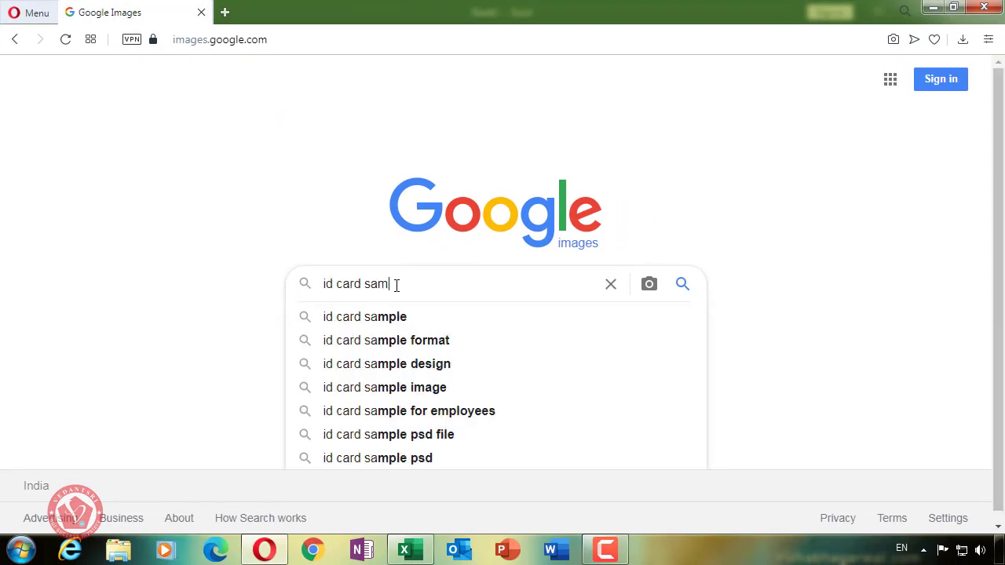
key("Return")
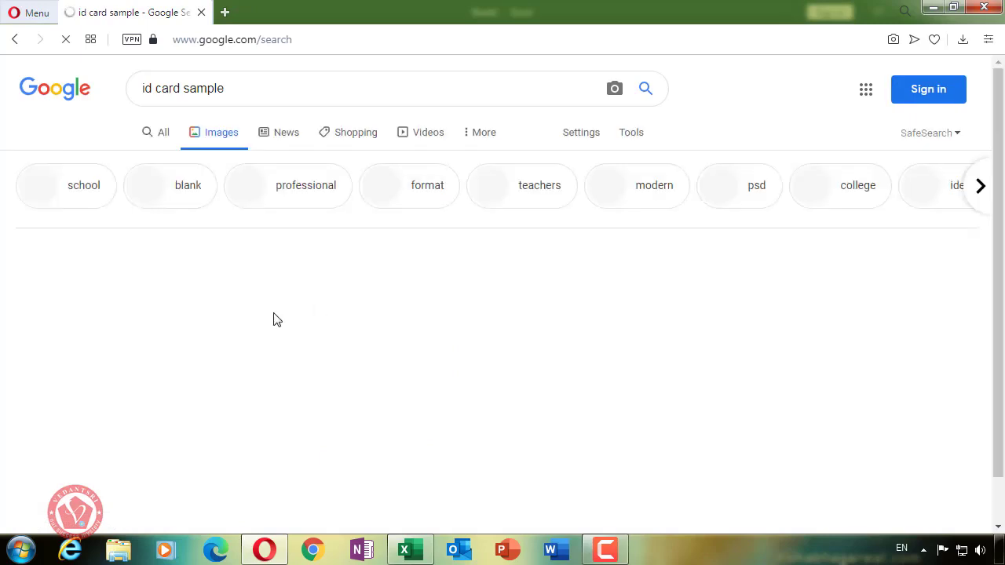
Find the "10 Best Staff ID Card Templates MS Word" result from mswordidcards.com and view its full image in a new browser tab
scroll(820, 319, "down", 3)
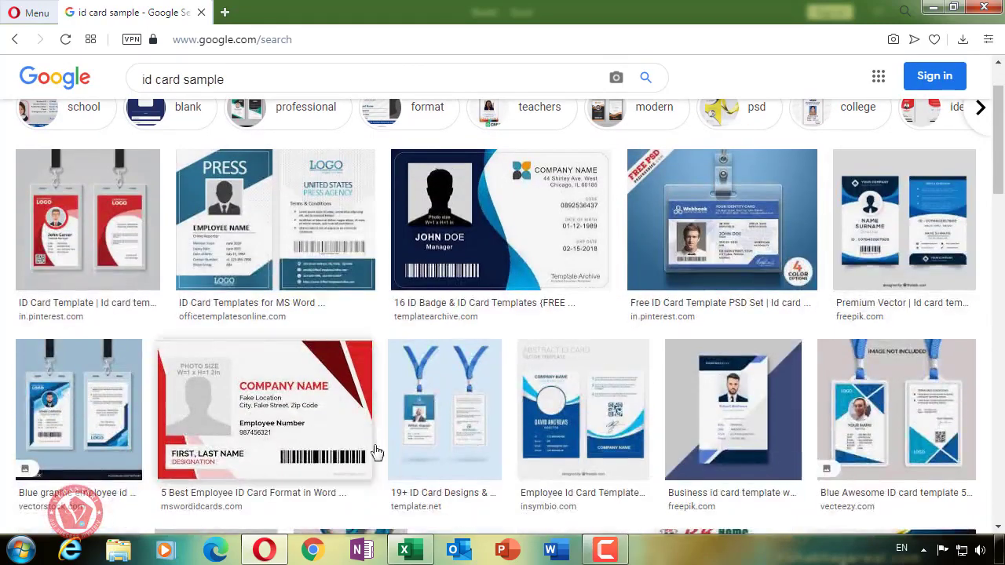
scroll(709, 312, "down", 1)
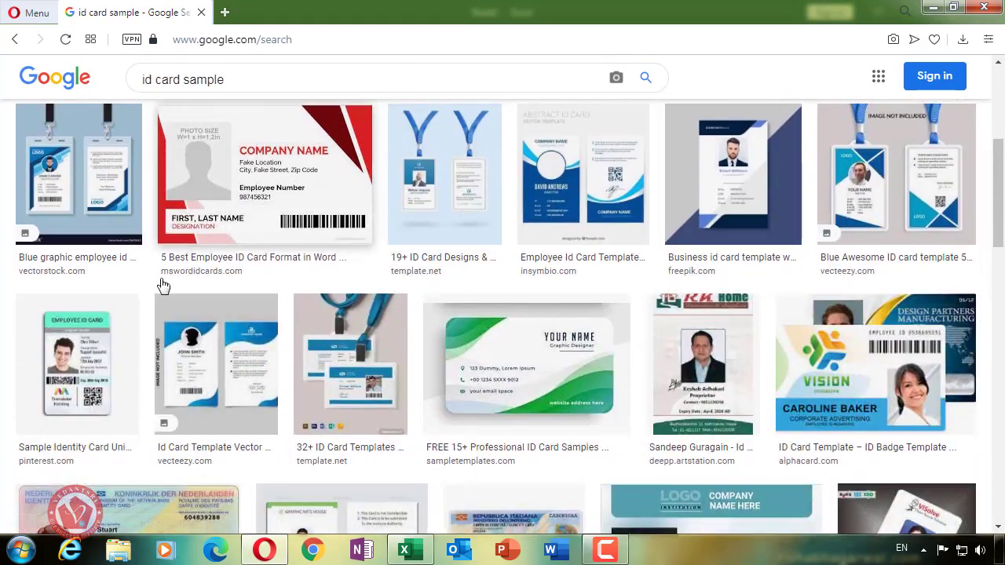
scroll(196, 236, "up", 3)
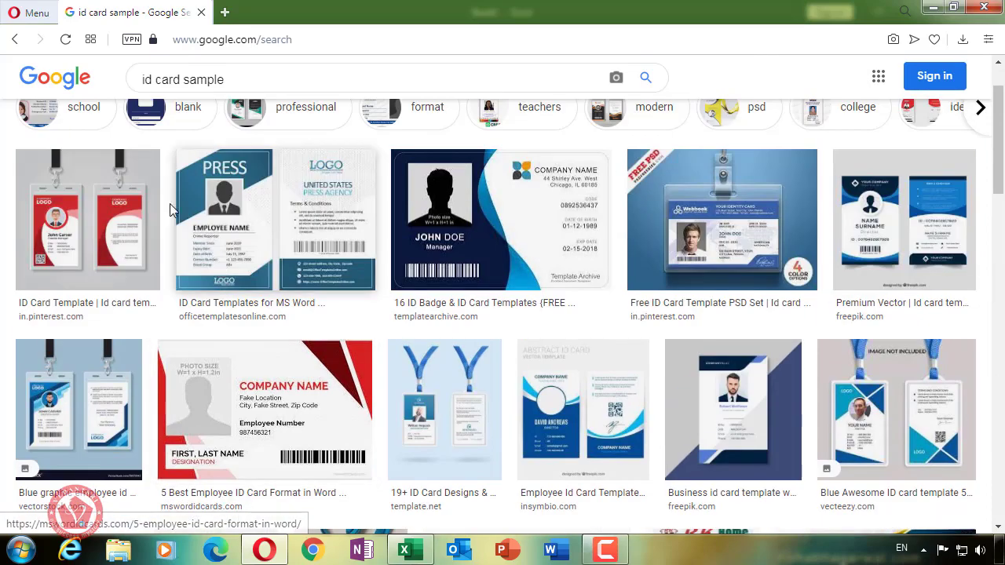
scroll(519, 246, "up", 1)
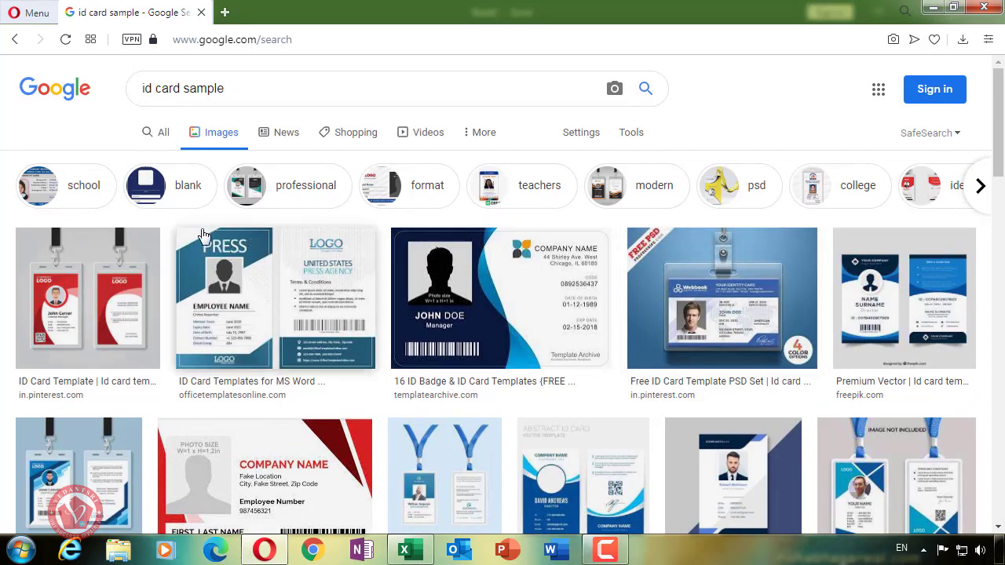
scroll(235, 240, "down", 3)
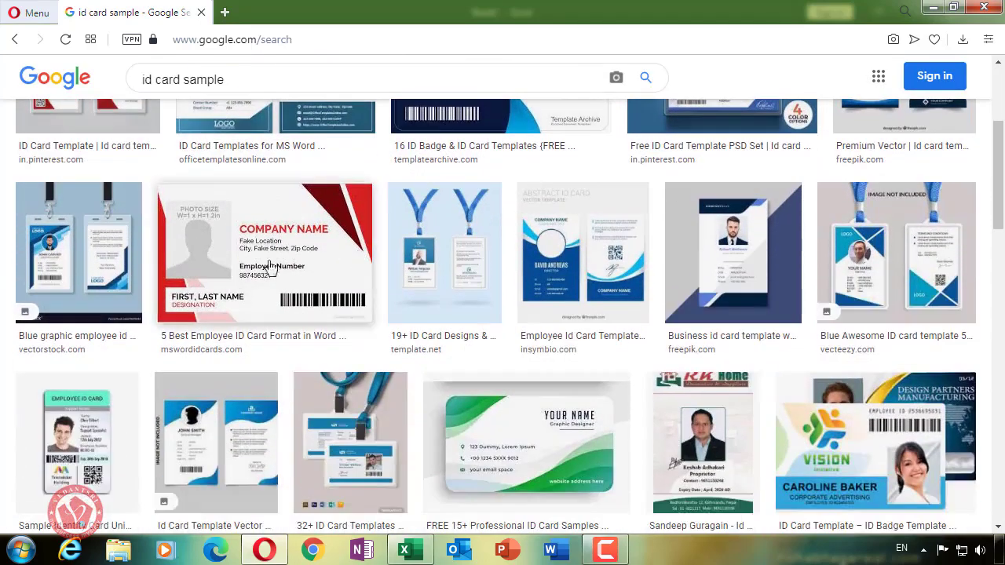
scroll(437, 275, "down", 3)
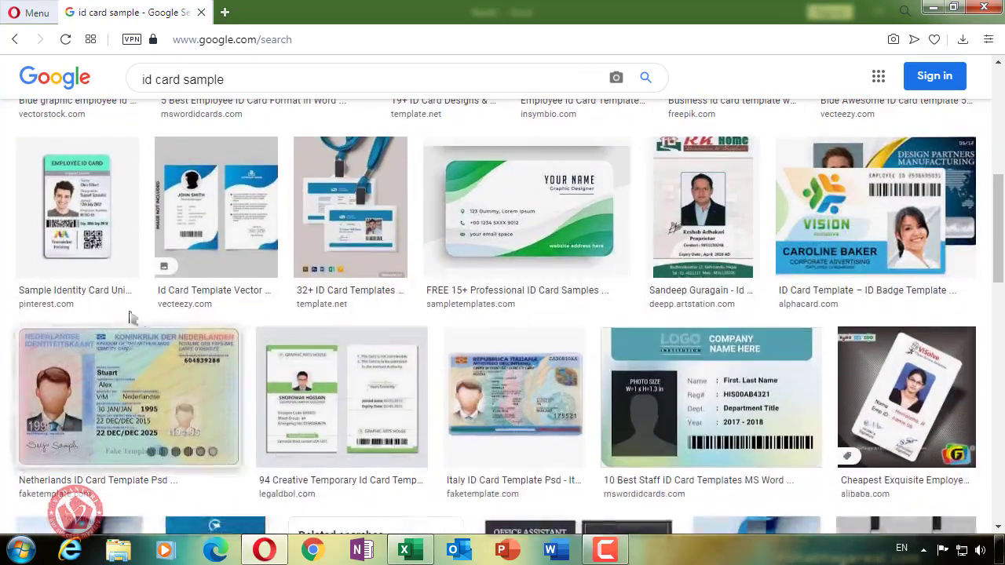
scroll(596, 301, "down", 2)
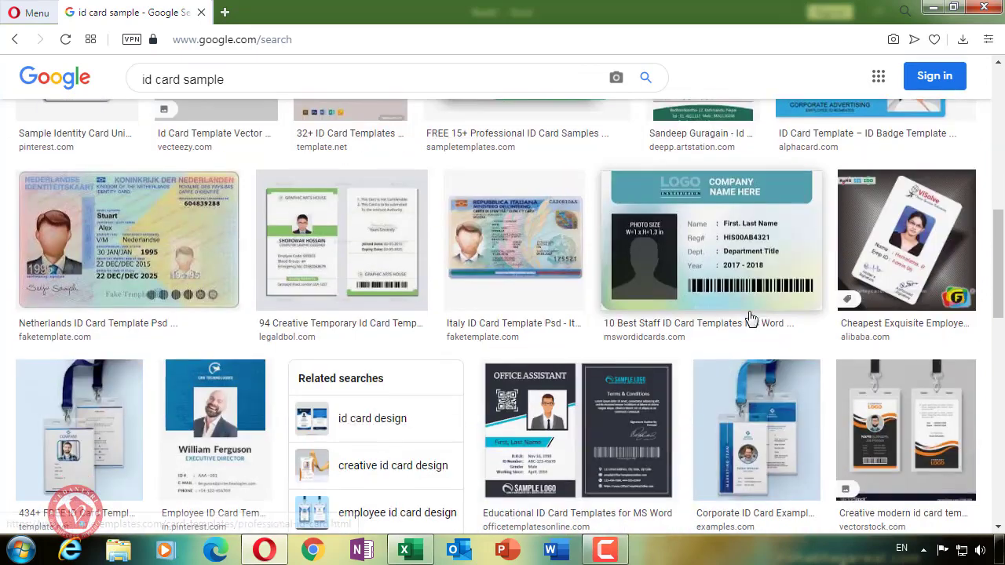
left_click(739, 246)
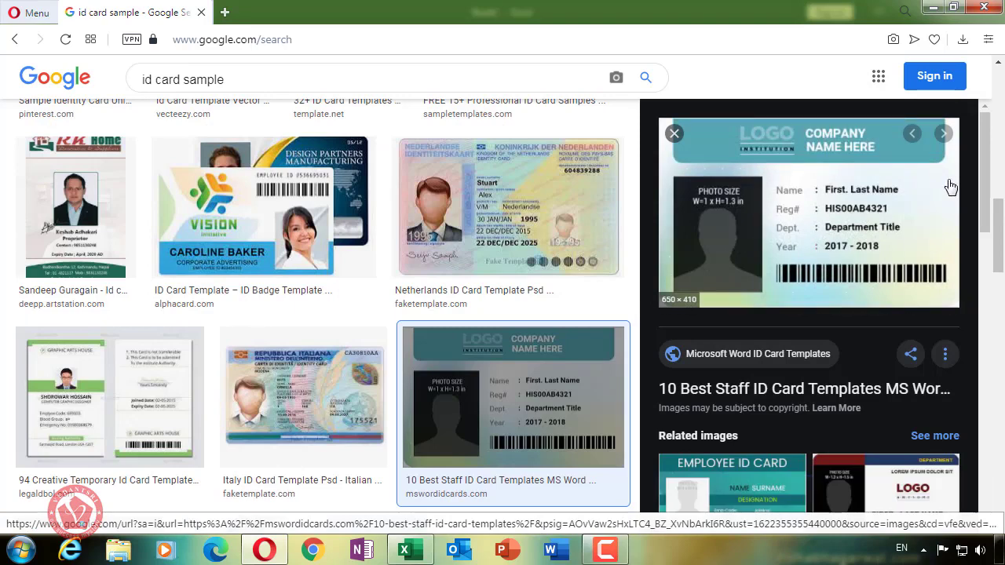
right_click(770, 175)
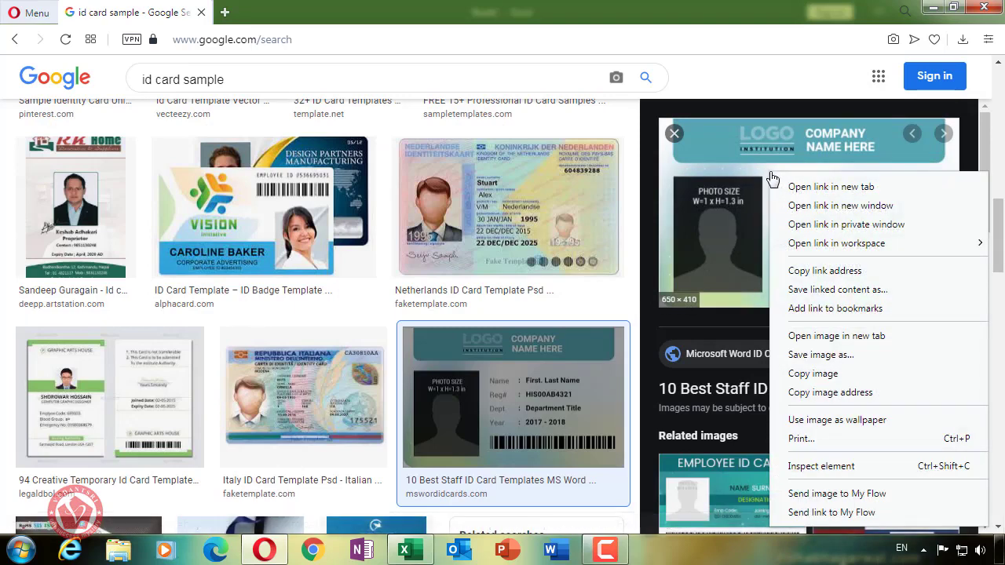
left_click(830, 336)
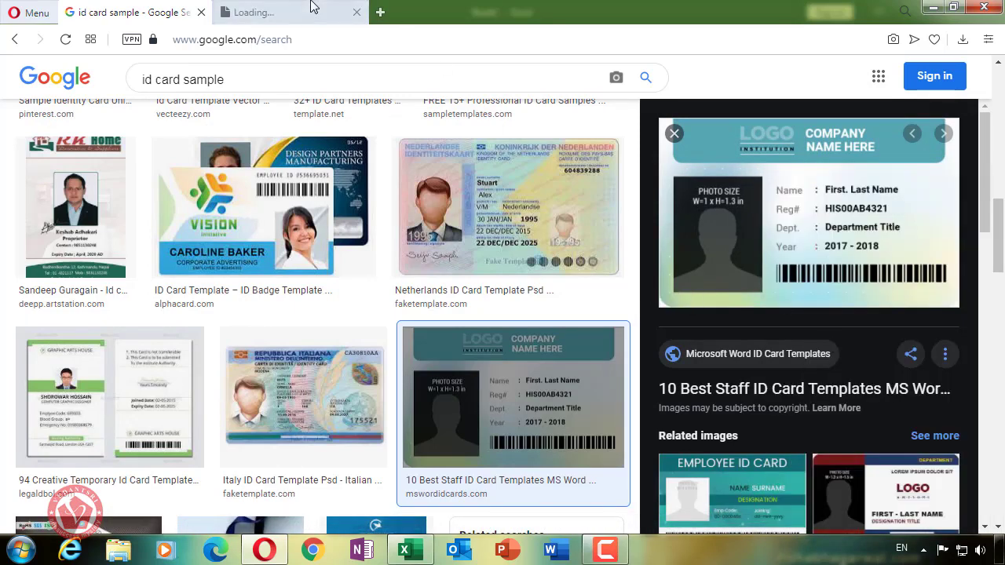
left_click(312, 9)
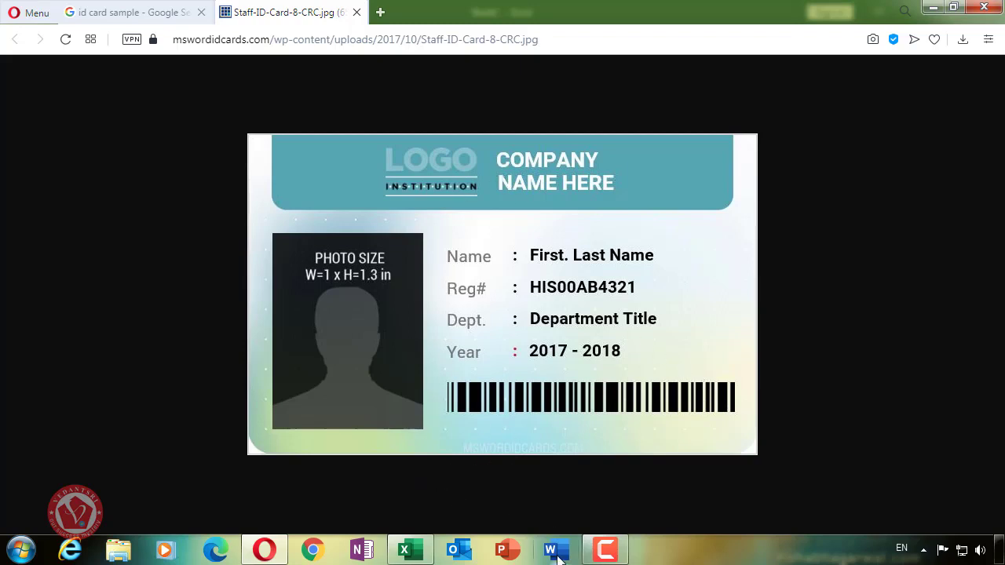
Switch back to Excel and apply outside borders around the range B2:F12 on the ID_Card sheet
left_click(407, 549)
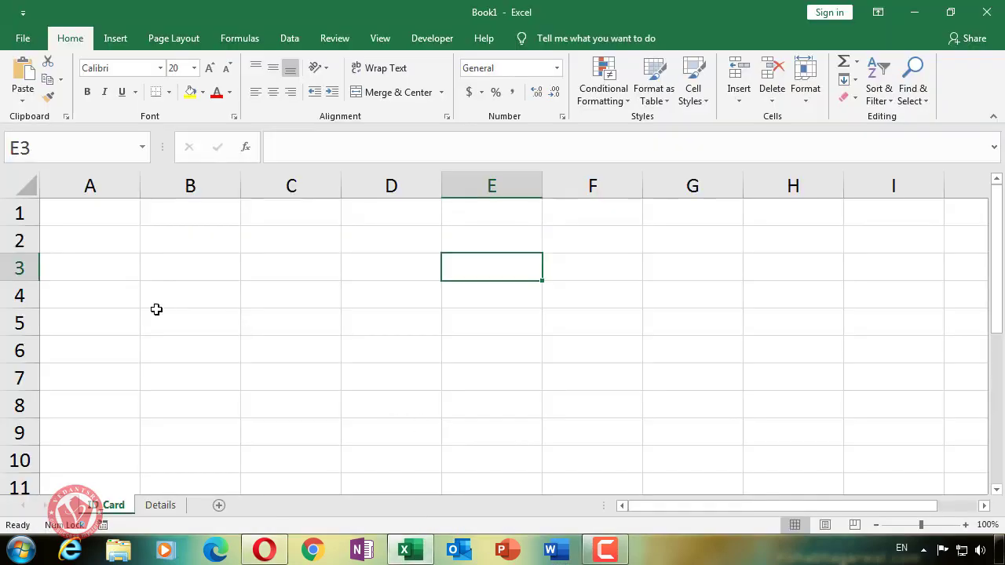
left_click_drag(86, 295, 188, 295)
scroll(814, 380, "down", 3)
left_click(145, 336)
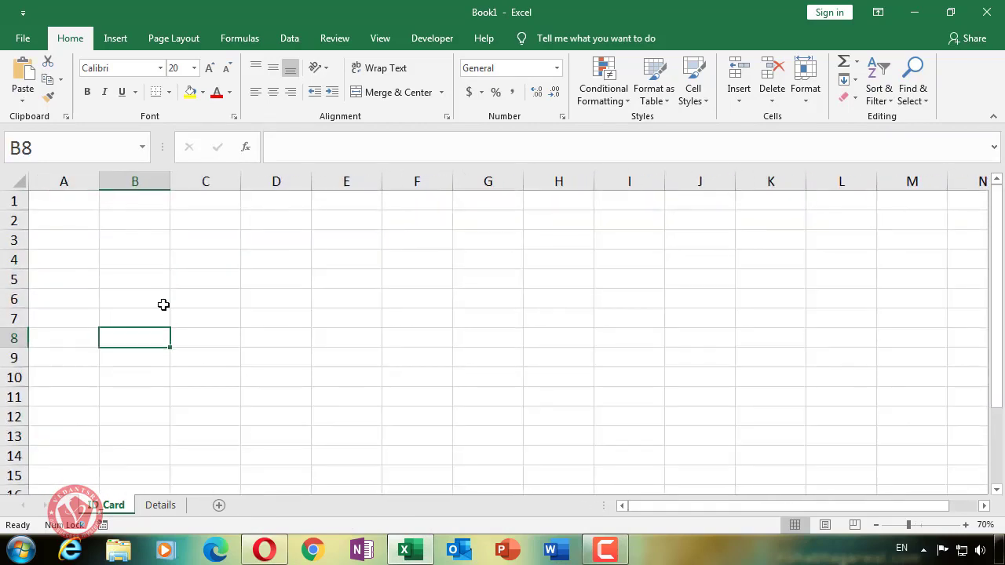
left_click_drag(126, 226, 439, 412)
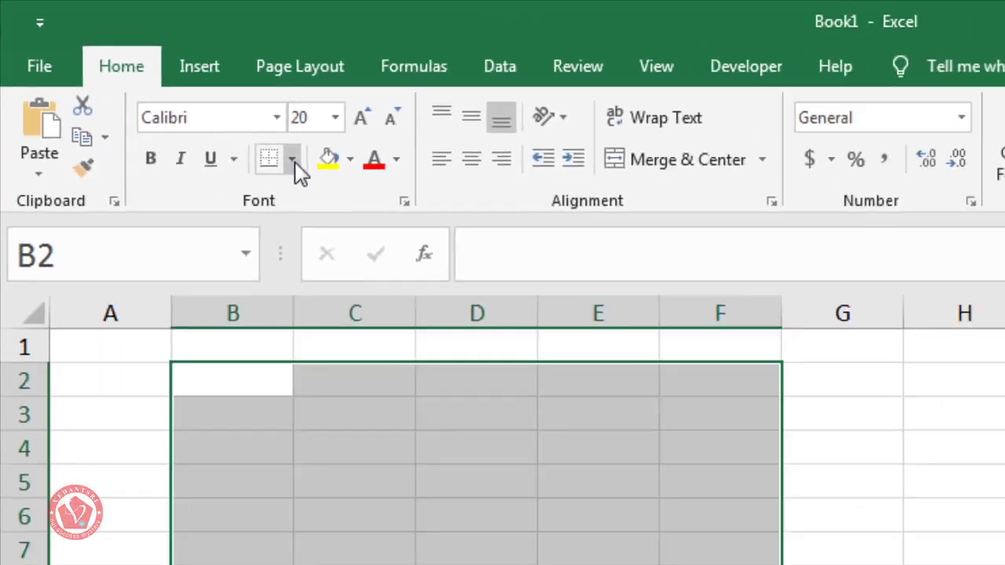
left_click(495, 275)
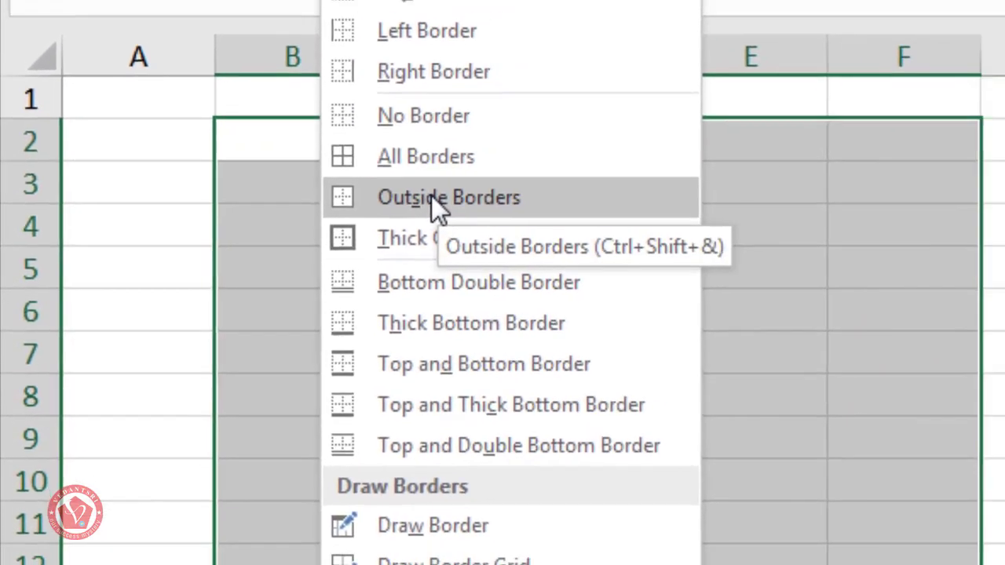
left_click(467, 192)
left_click(468, 318)
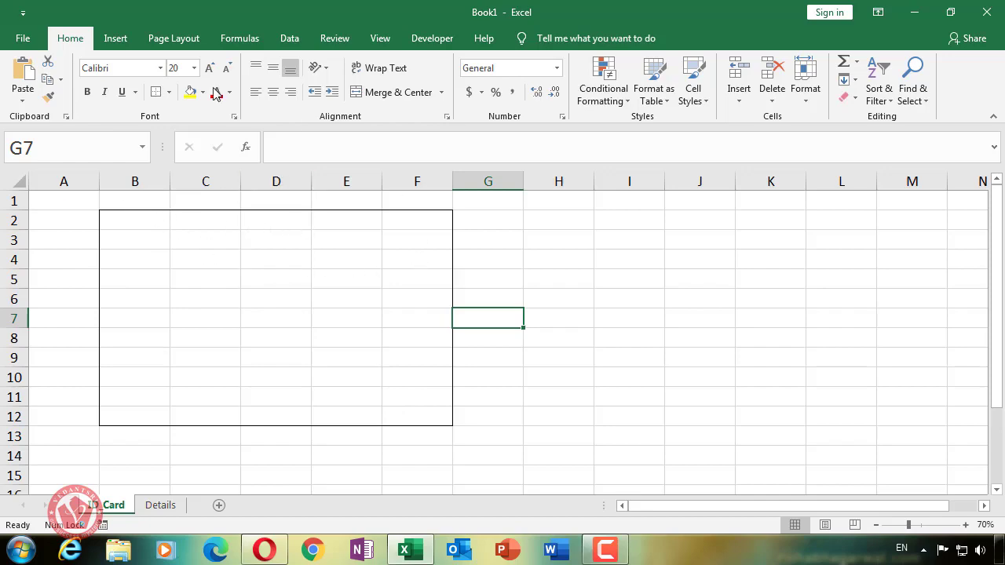
Draw a rectangle with rounded top corners about 1.31" high and 5.05" wide across the top of the bordered card
left_click(115, 39)
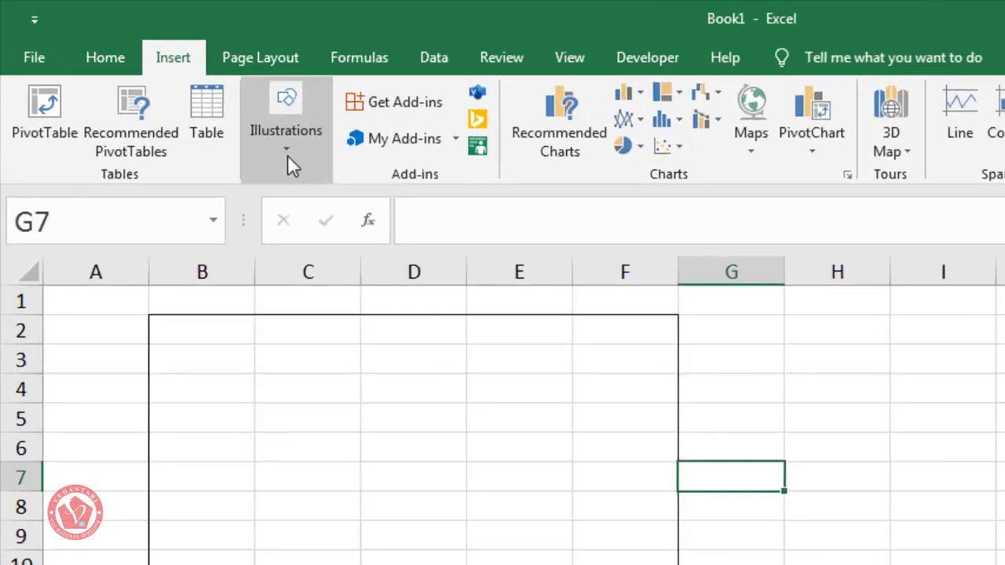
left_click(287, 154)
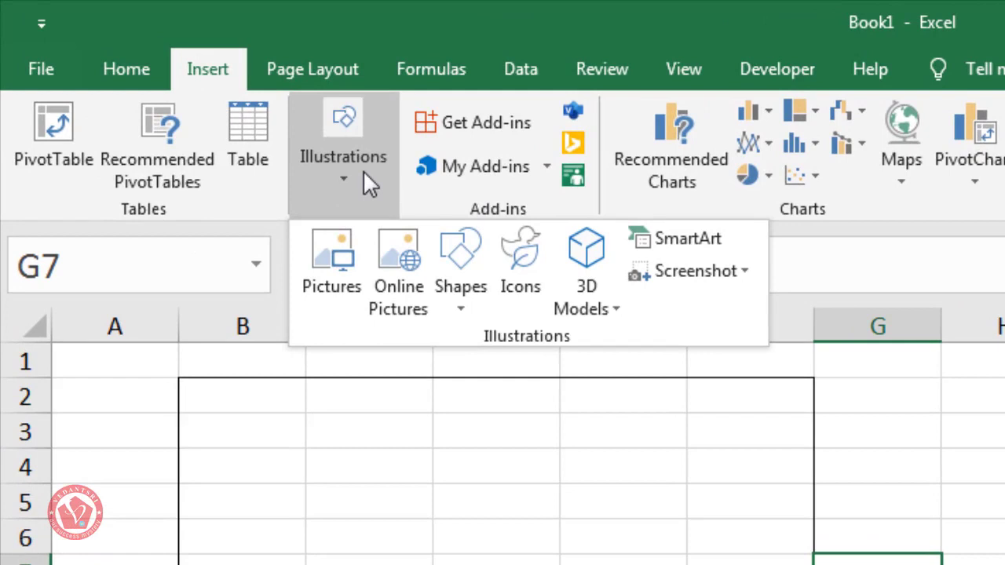
left_click(465, 306)
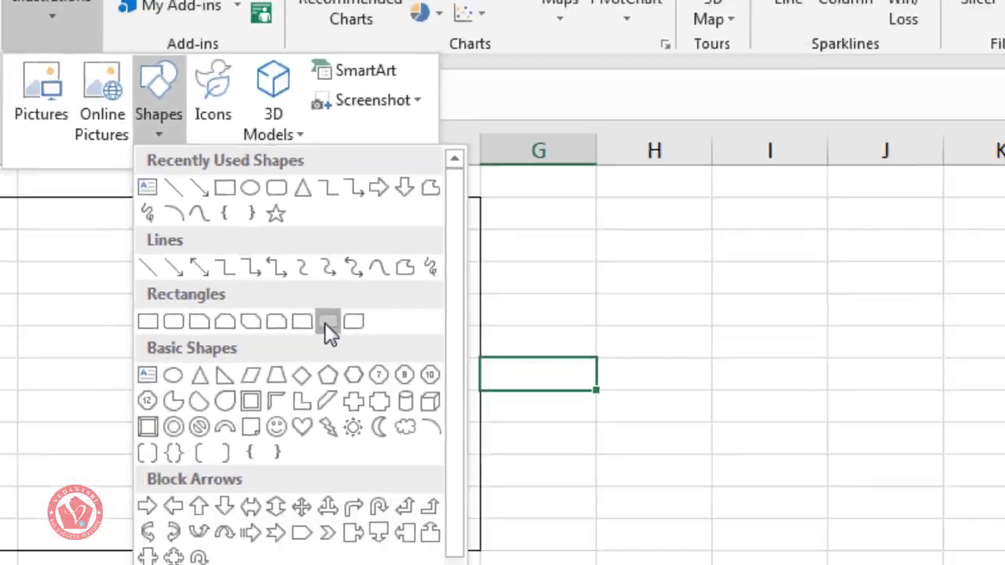
left_click(287, 368)
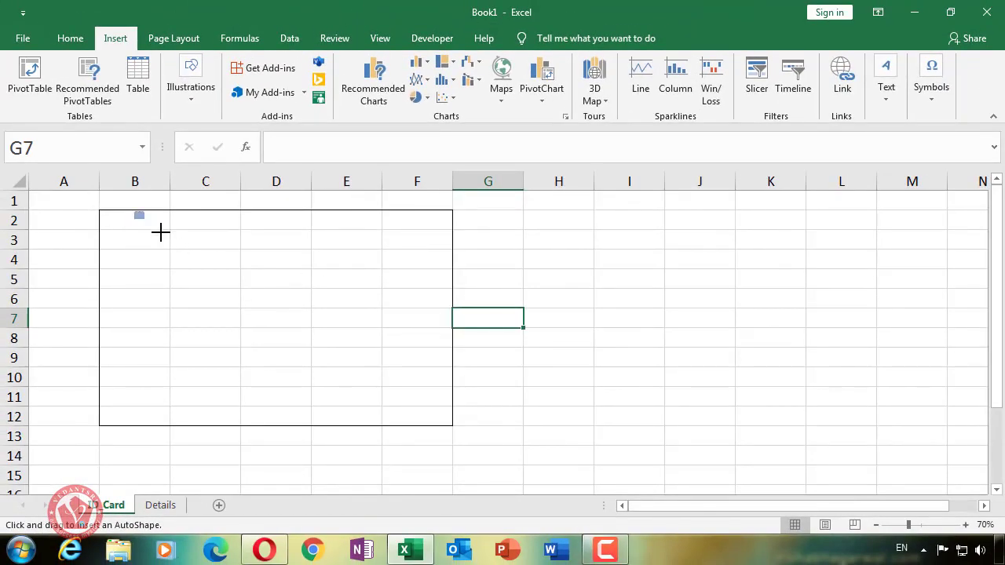
mouse_move(160, 232)
left_mouse_down()
mouse_move(236, 262)
mouse_move(350, 285)
mouse_move(401, 280)
left_mouse_up()
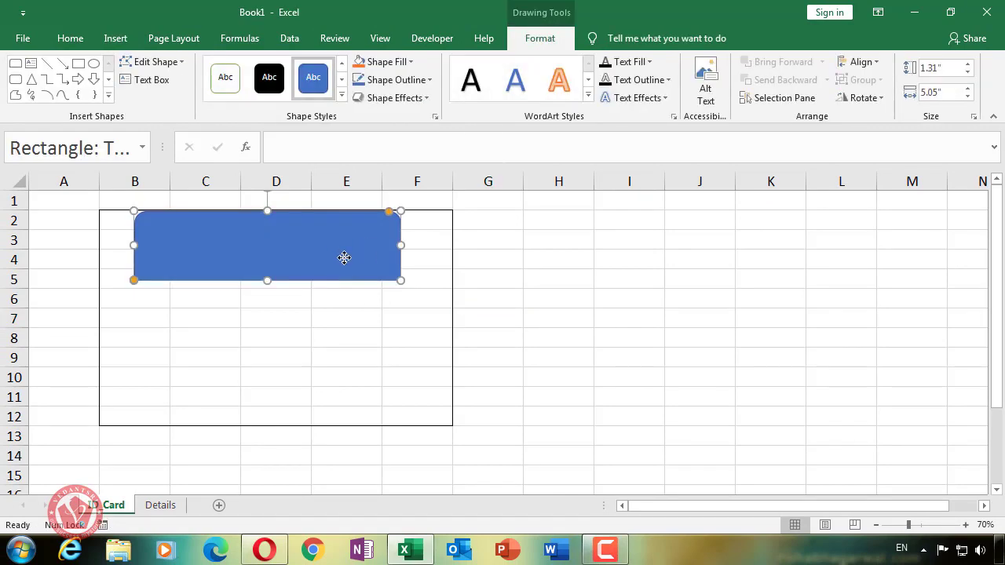
Move the rounded rectangle slightly down and right inside the card and flip it vertically
left_click_drag(344, 257, 356, 272)
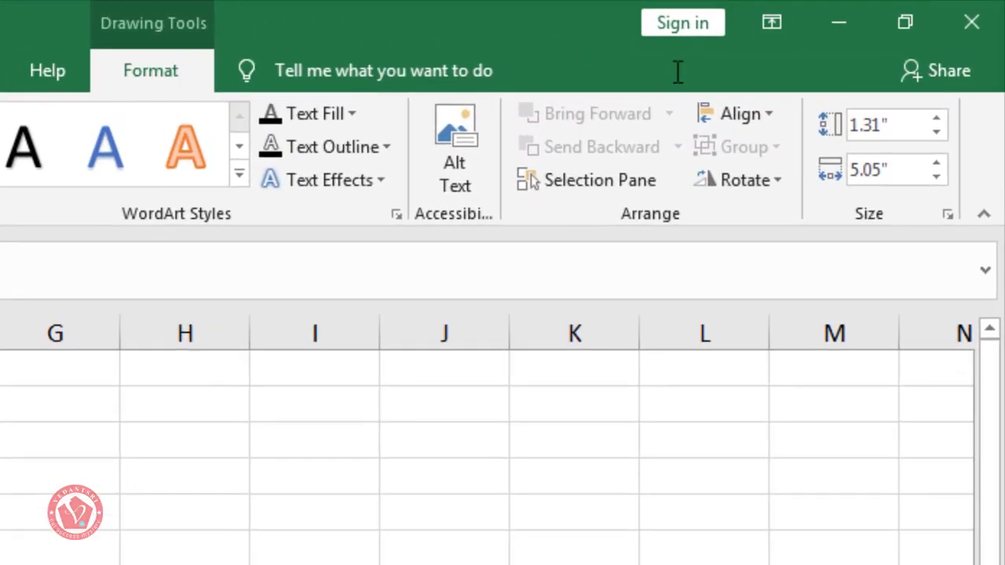
left_click(779, 182)
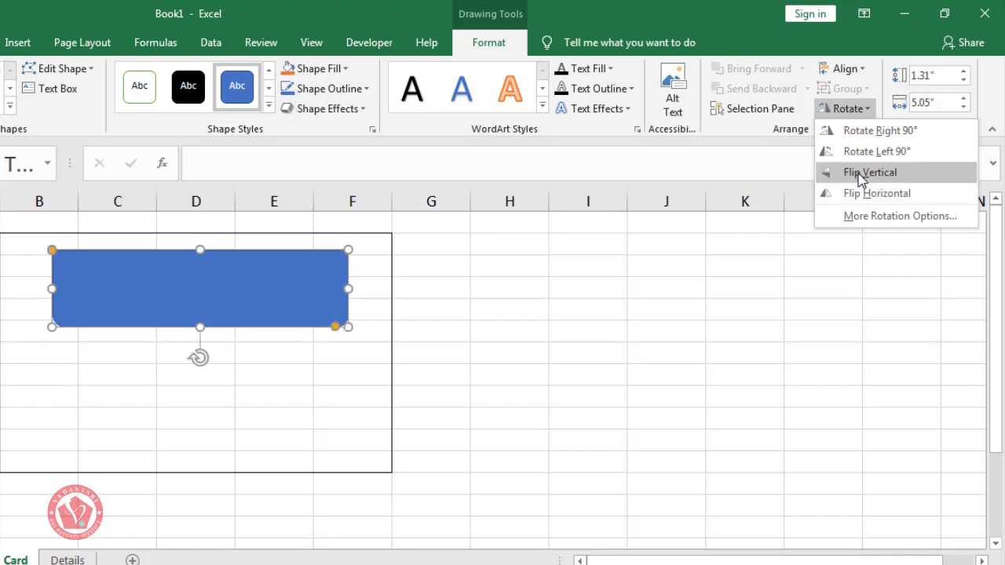
left_click(863, 179)
left_click(343, 382)
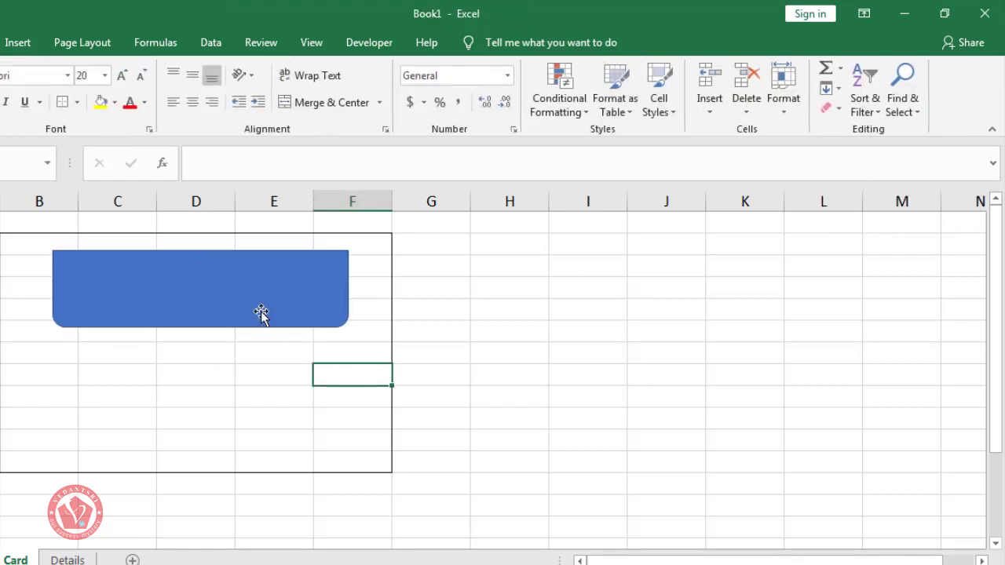
Move the flipped shape up so its straight edge sits against the card's top border
left_click(251, 298)
left_click_drag(251, 299, 250, 277)
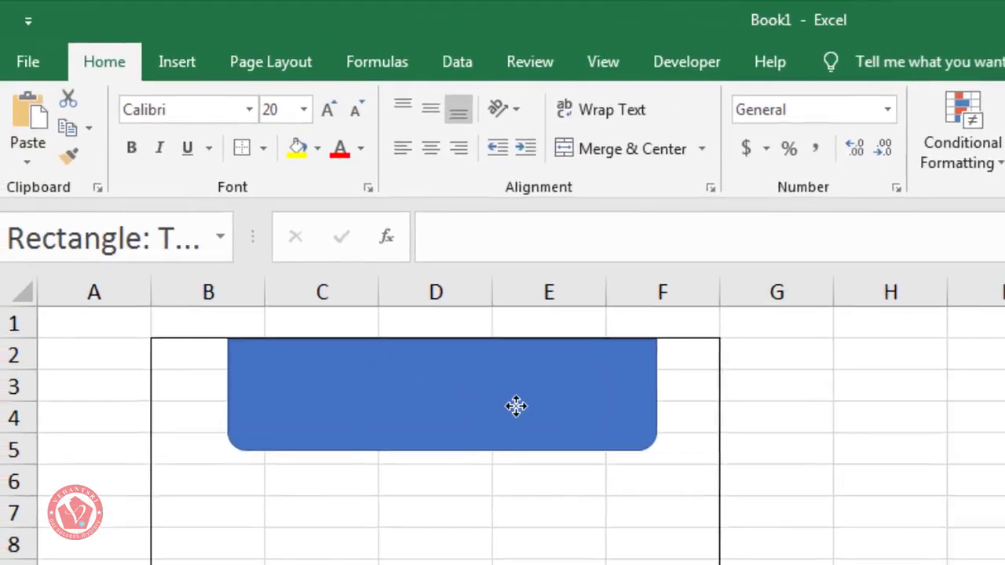
left_click_drag(539, 417, 539, 416)
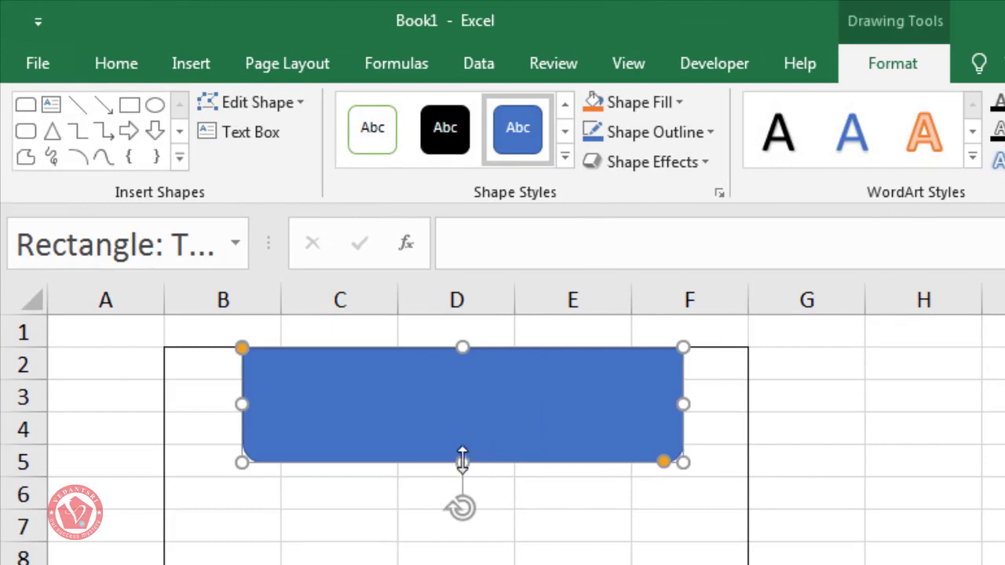
Reduce the banner shape's height to about 1.04" and increase the rounding of its lower corners
left_click_drag(462, 460, 462, 454)
left_click_drag(664, 457, 639, 464)
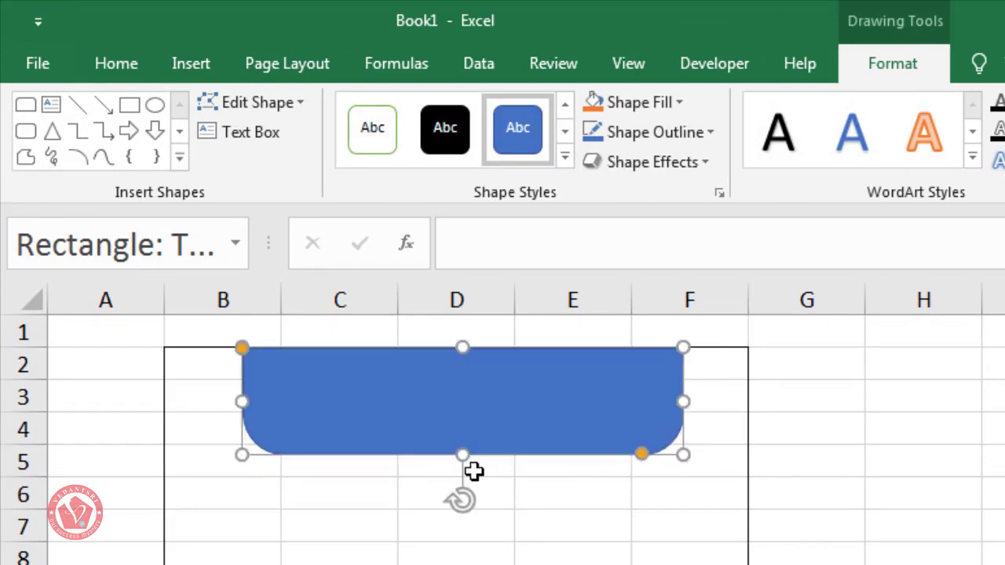
left_click_drag(463, 456, 462, 439)
left_click(986, 429)
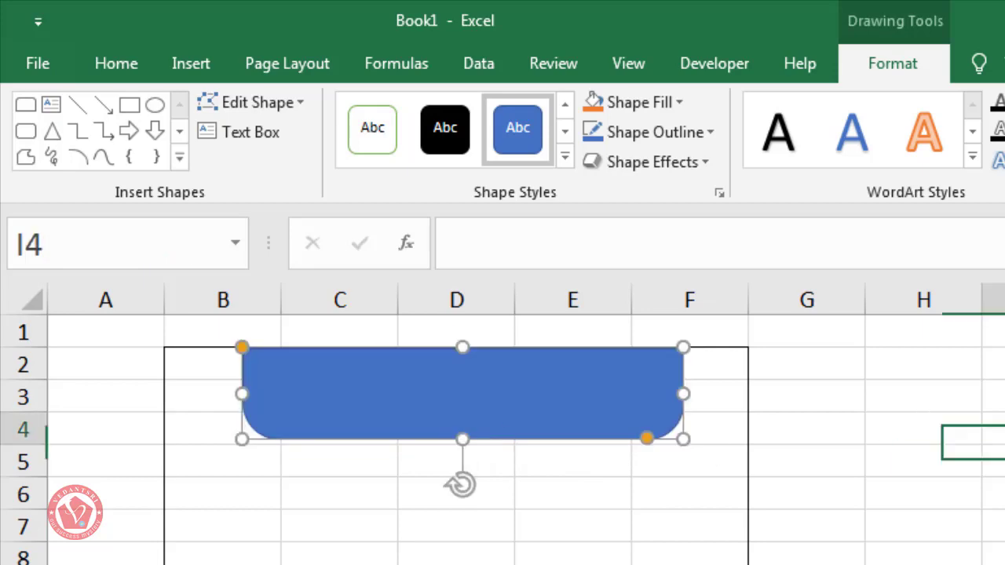
left_click(587, 390)
left_click(973, 448)
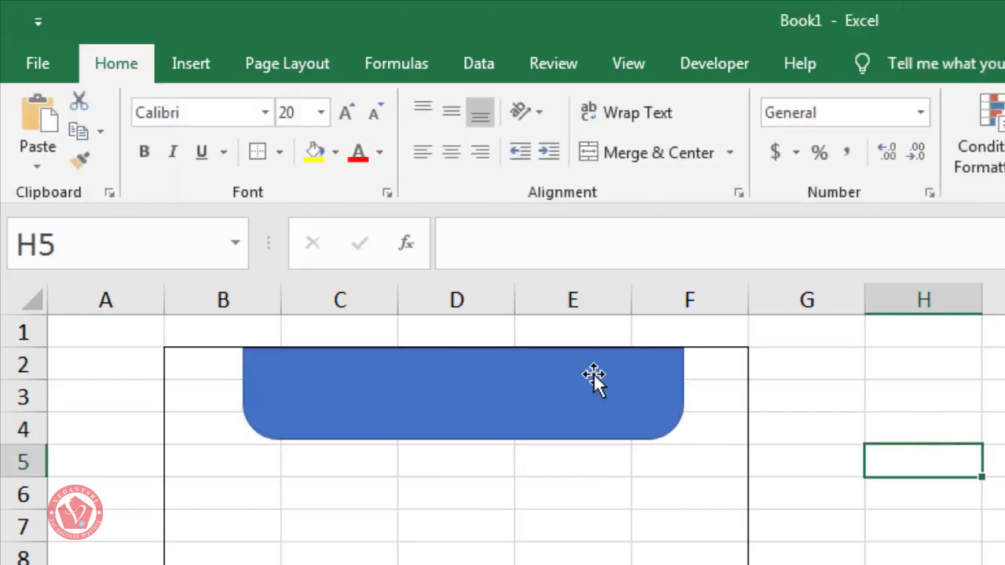
Select the banner shape, check the header design of the sample ID card in Opera and return to Excel
left_click(592, 375)
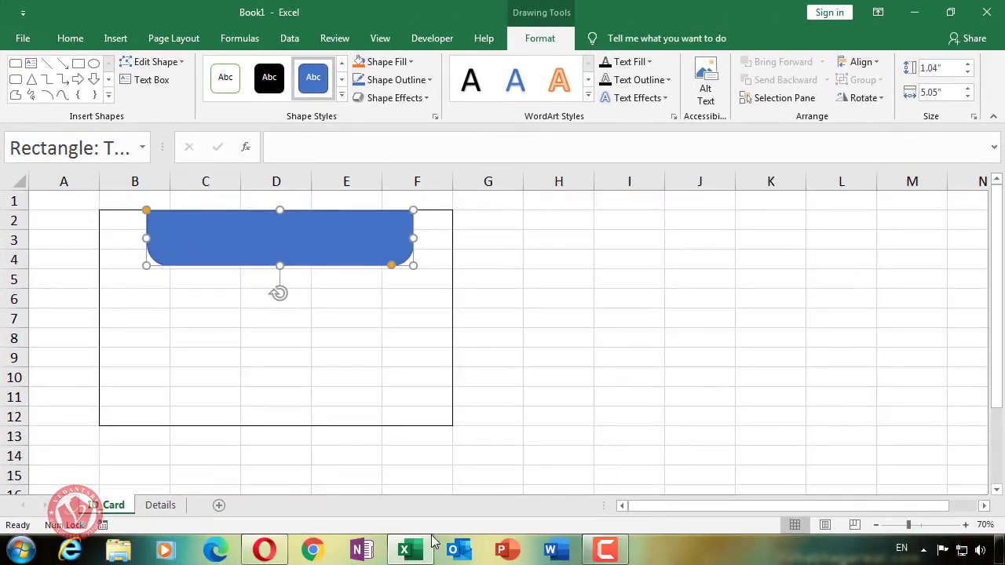
left_click(264, 549)
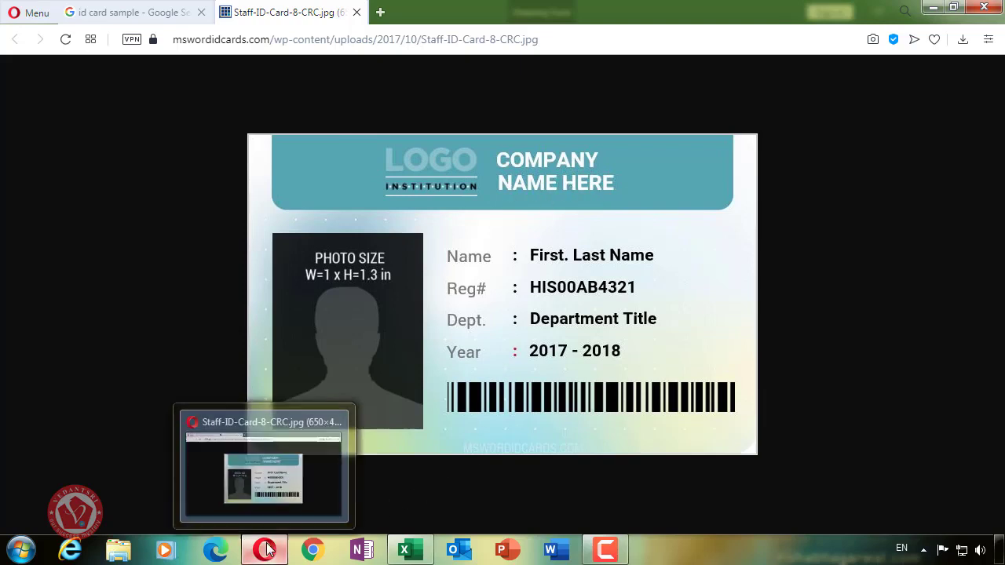
left_click(404, 549)
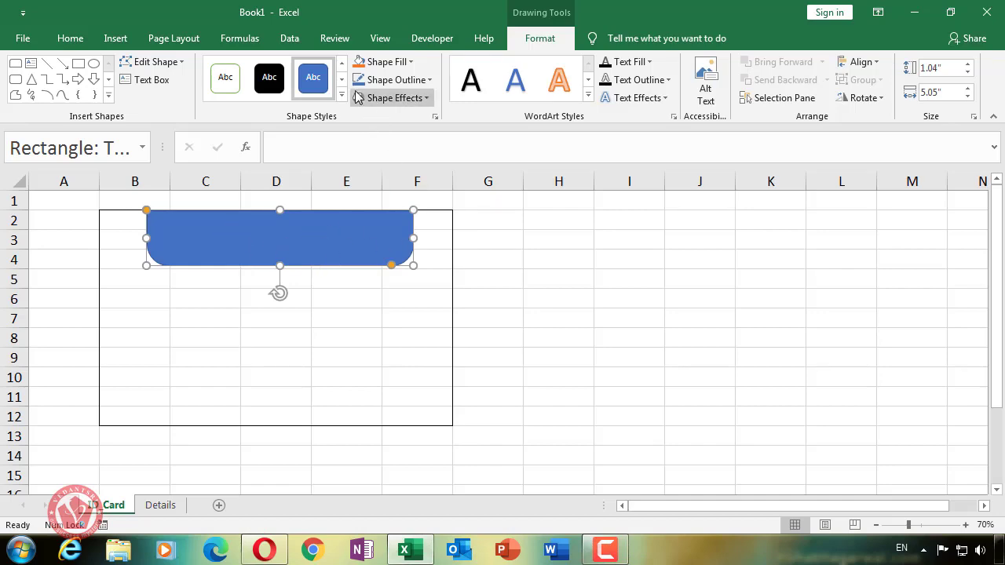
Fill the banner shape with the lightest gold tint from the theme colors
left_click(619, 255)
left_click(312, 238)
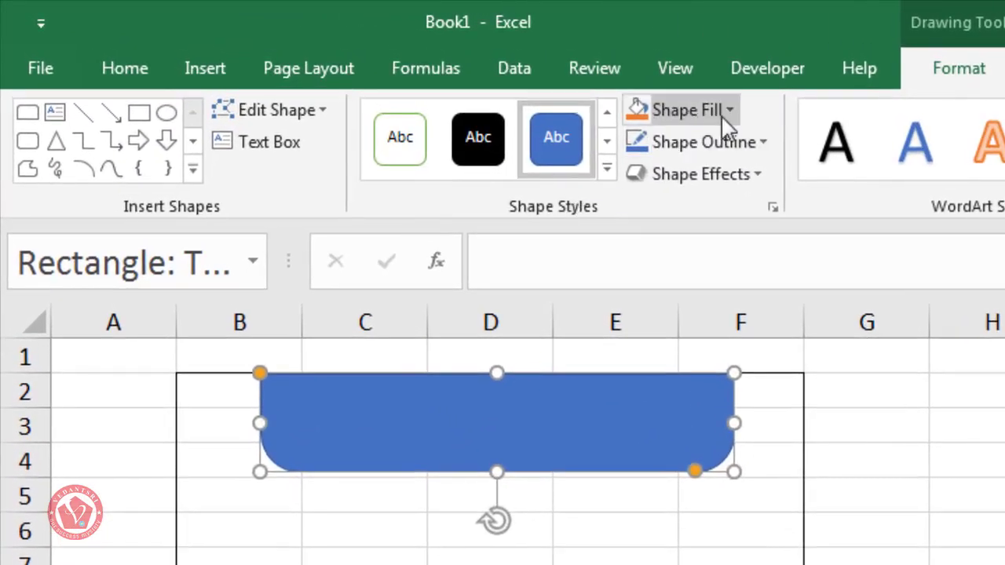
left_click(724, 113)
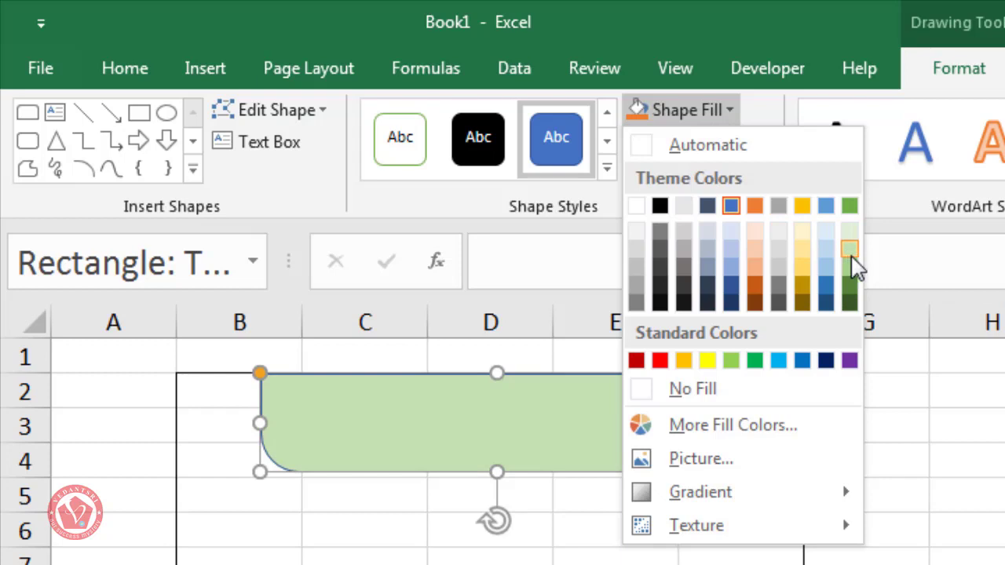
left_click(802, 232)
left_click(897, 552)
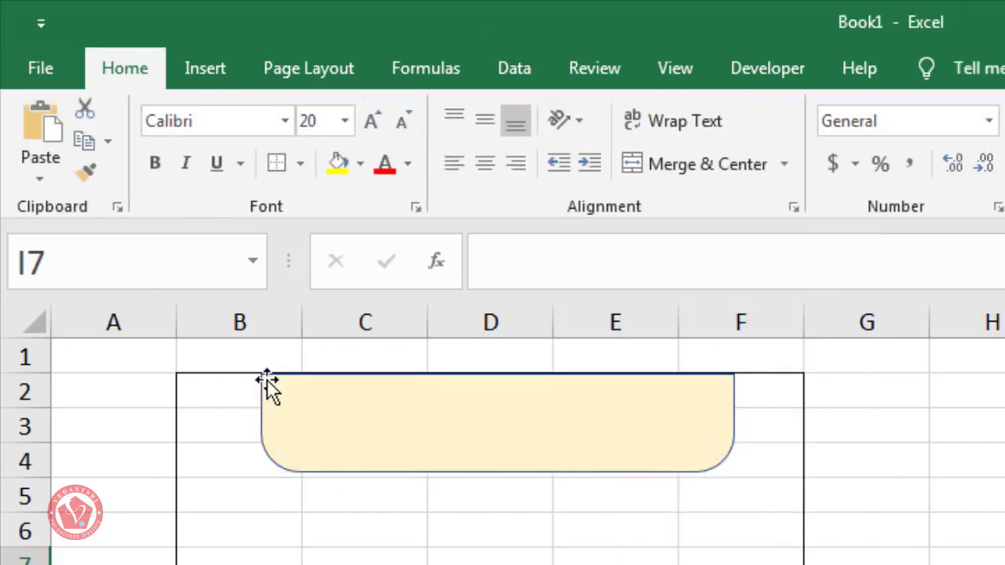
Remove the outline from the banner shape
left_click(552, 445)
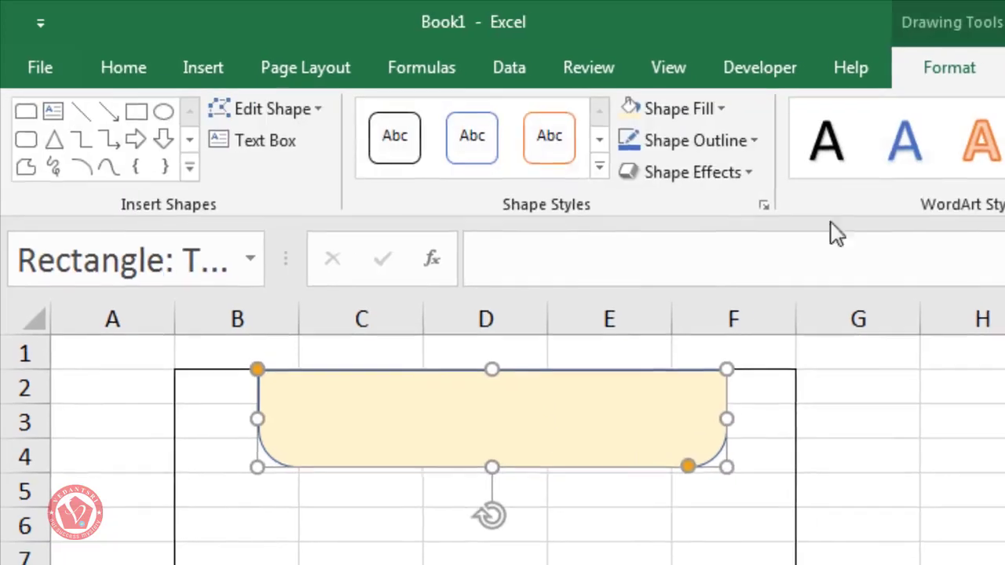
left_click(685, 146)
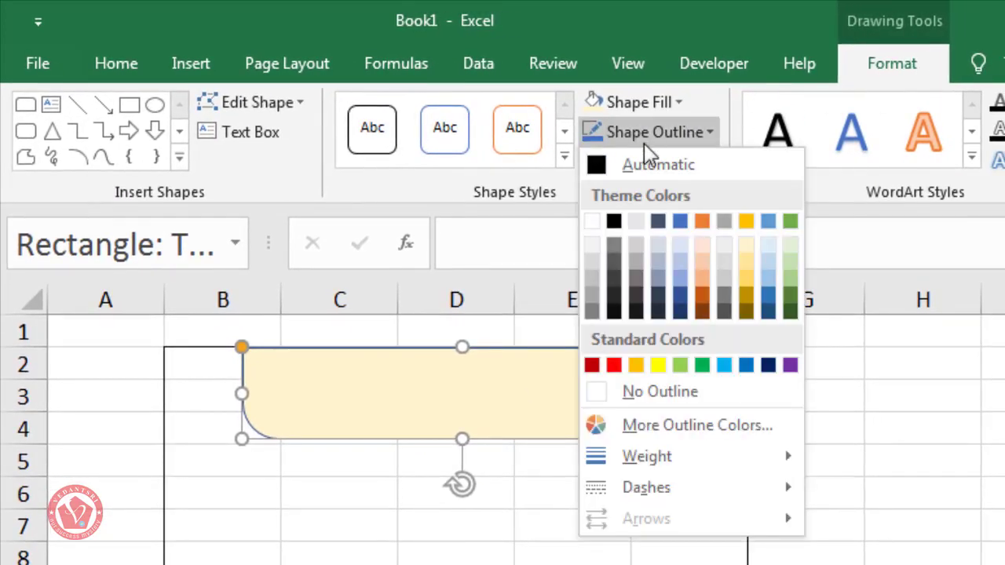
left_click(626, 397)
left_click(824, 440)
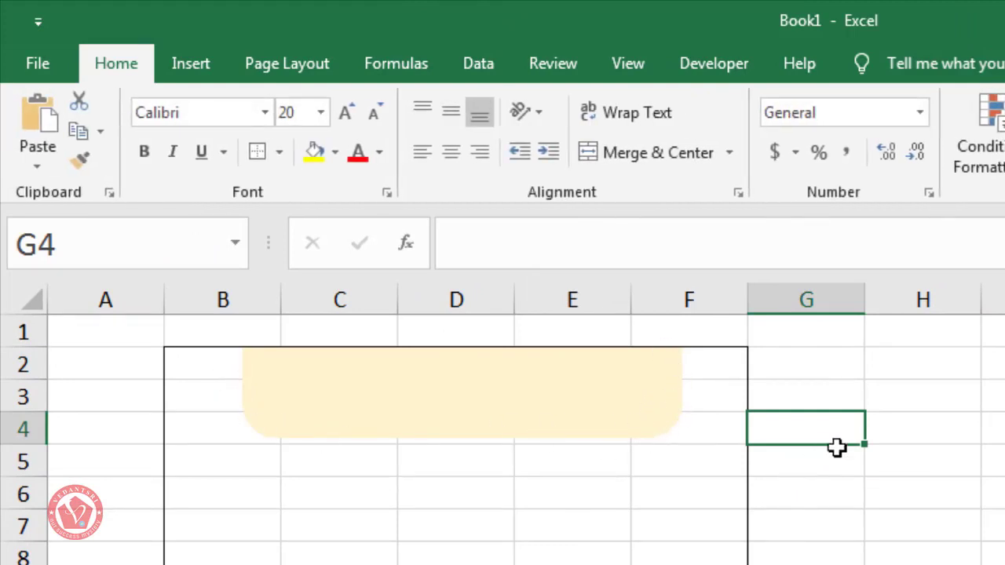
Widen the banner on both sides to about 6.07" and extend its height to about 1.12"
left_click(563, 401)
left_click_drag(699, 395, 719, 394)
left_click_drag(241, 393, 189, 392)
left_click(848, 525)
left_click(565, 366)
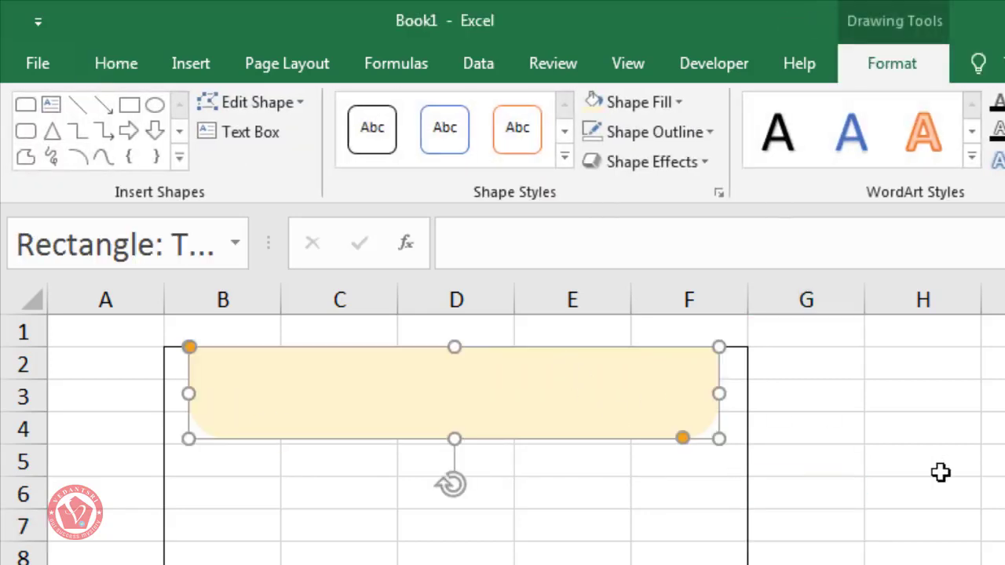
left_click(941, 472)
left_click(576, 395)
left_click_drag(458, 439, 458, 445)
left_click(991, 428)
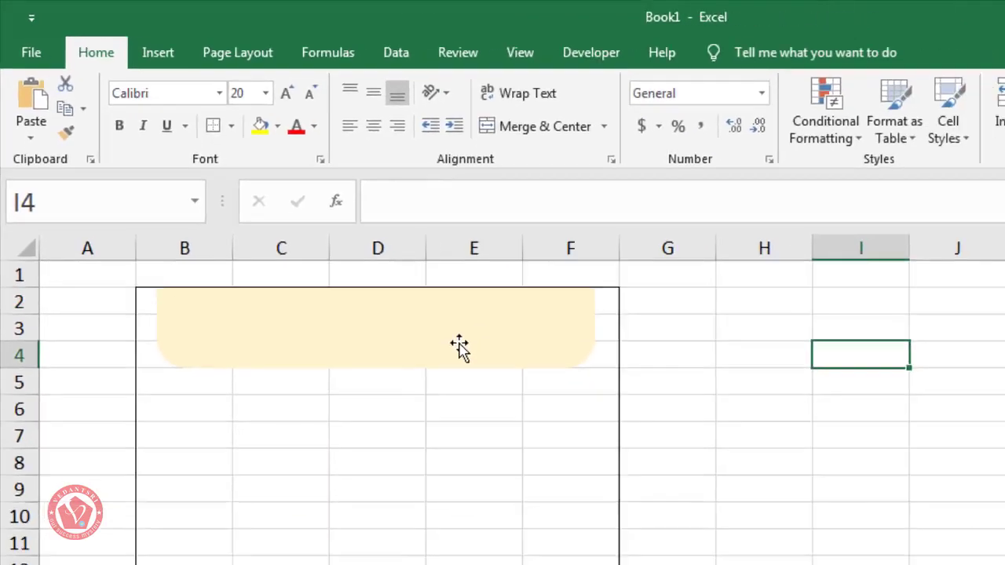
left_click(553, 413)
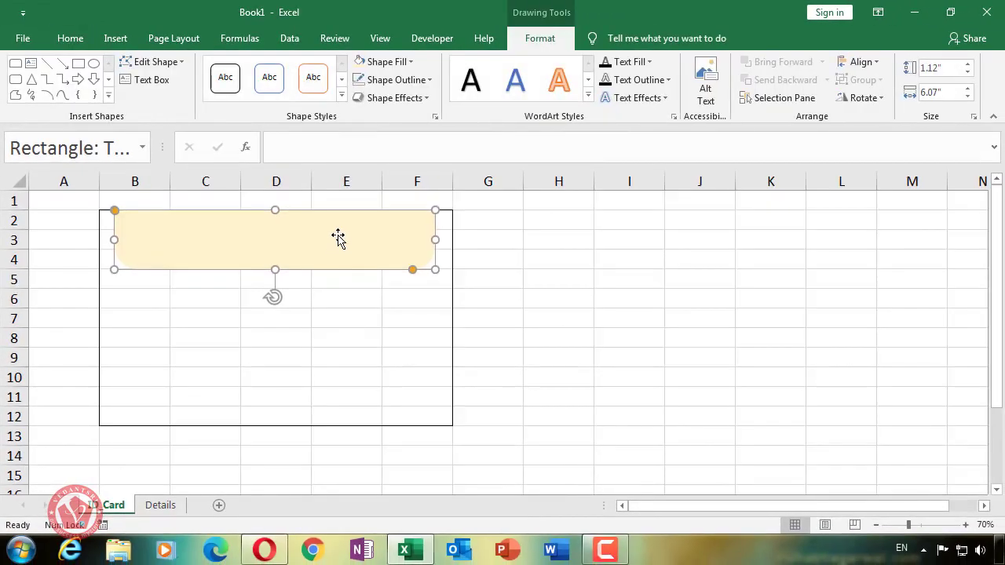
right_click(338, 222)
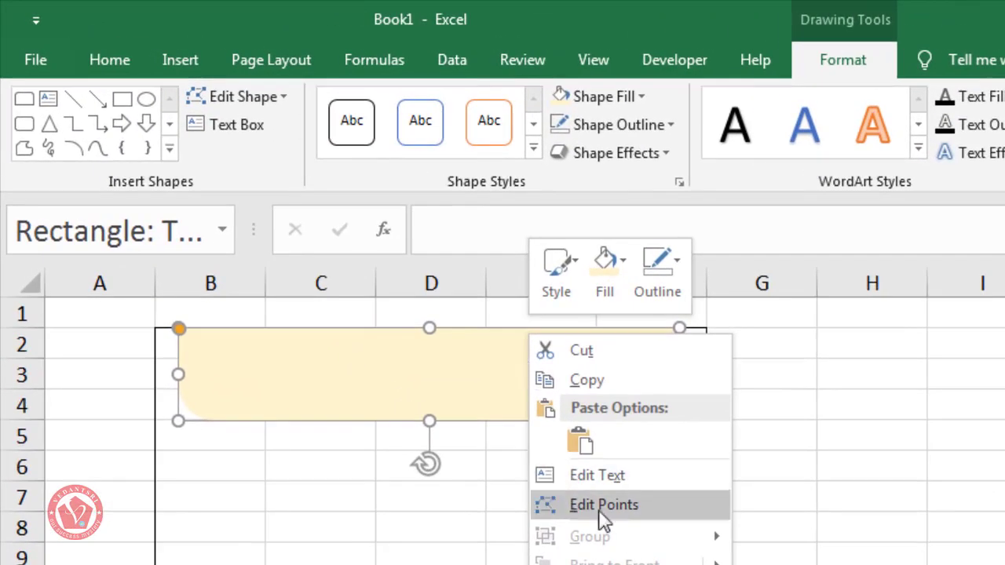
left_click(591, 476)
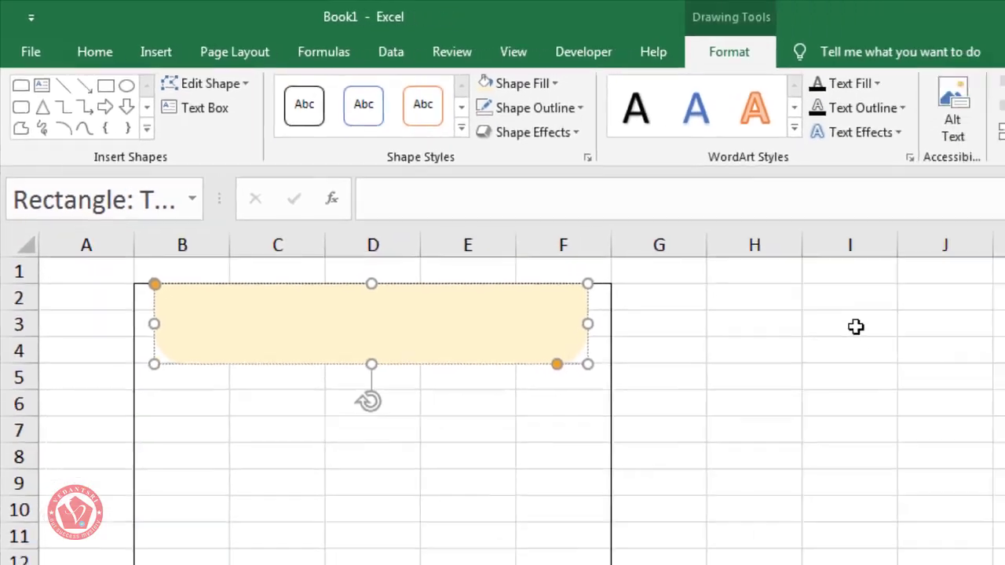
left_click(988, 377)
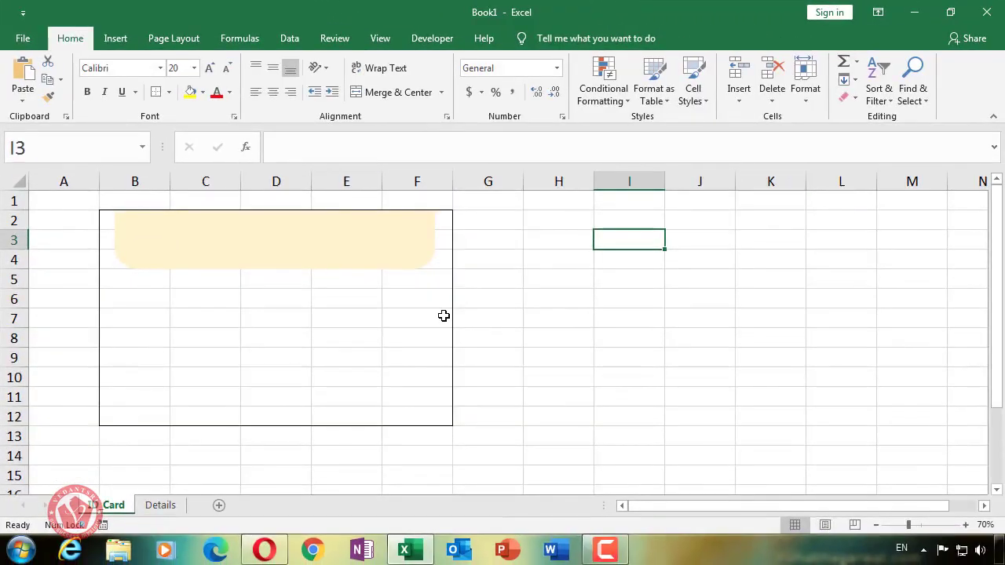
Insert a text box over the banner from column D to column F in rows 2 and 3, containing VEDANTSRI
left_click(115, 40)
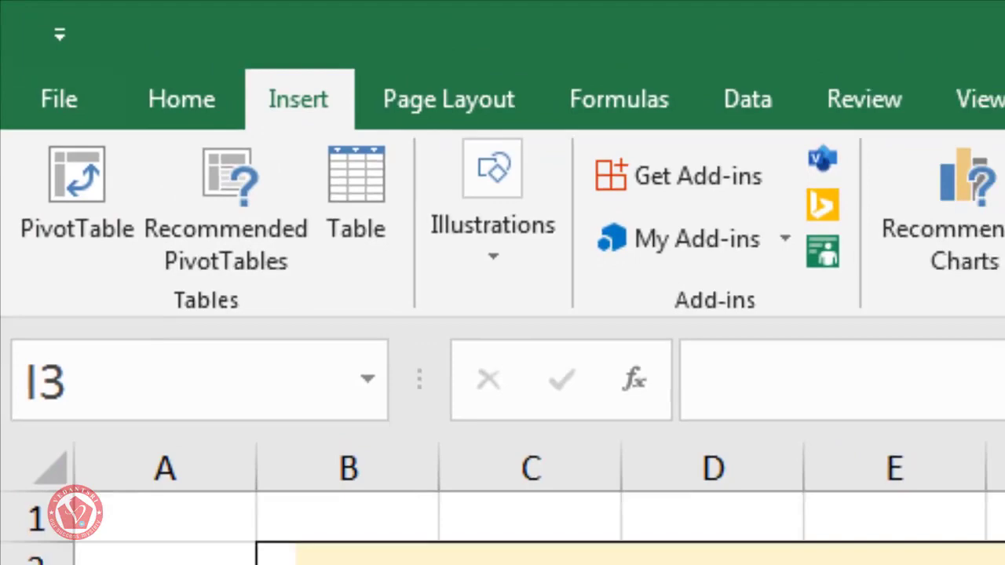
left_click(858, 105)
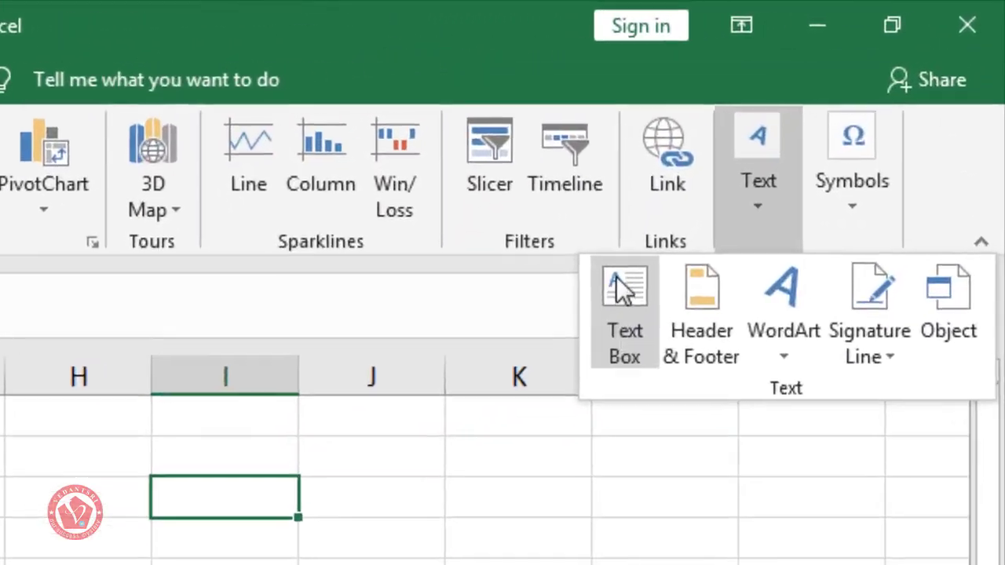
left_click(624, 292)
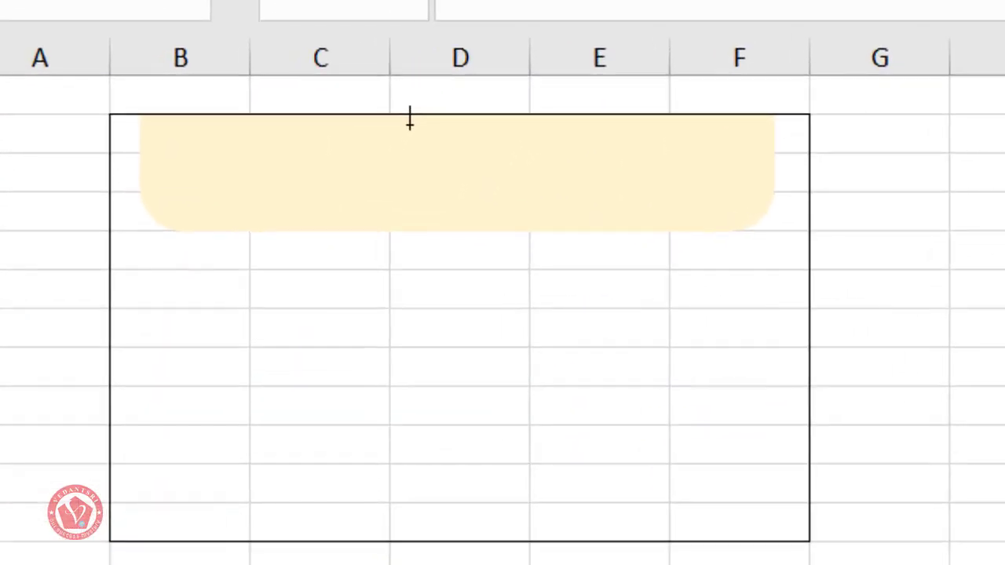
left_click_drag(275, 208, 452, 238)
left_click_drag(736, 183, 746, 190)
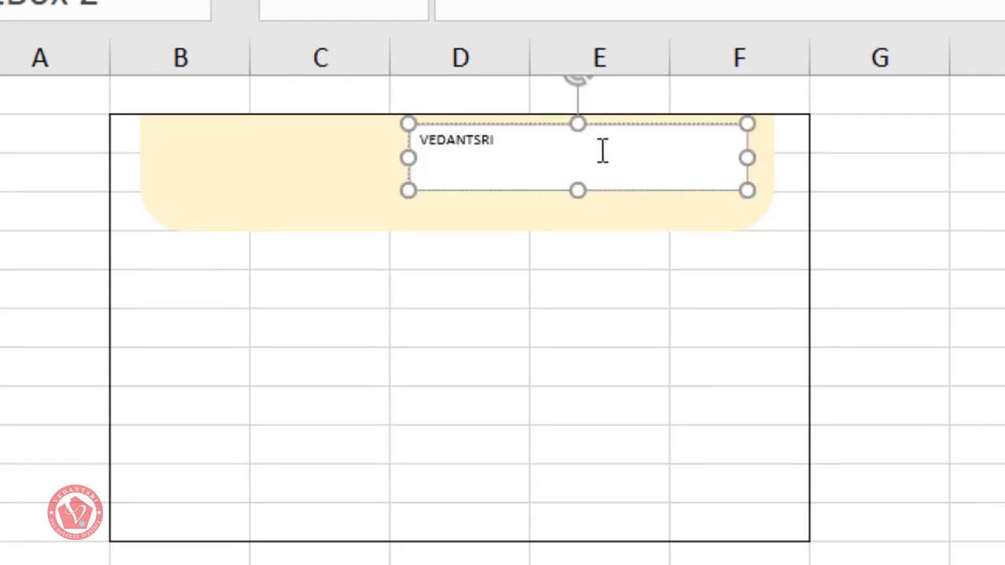
Enlarge the font size of the whole VEDANTSRI text in the banner's text box by repeated increments
key("ctrl+a")
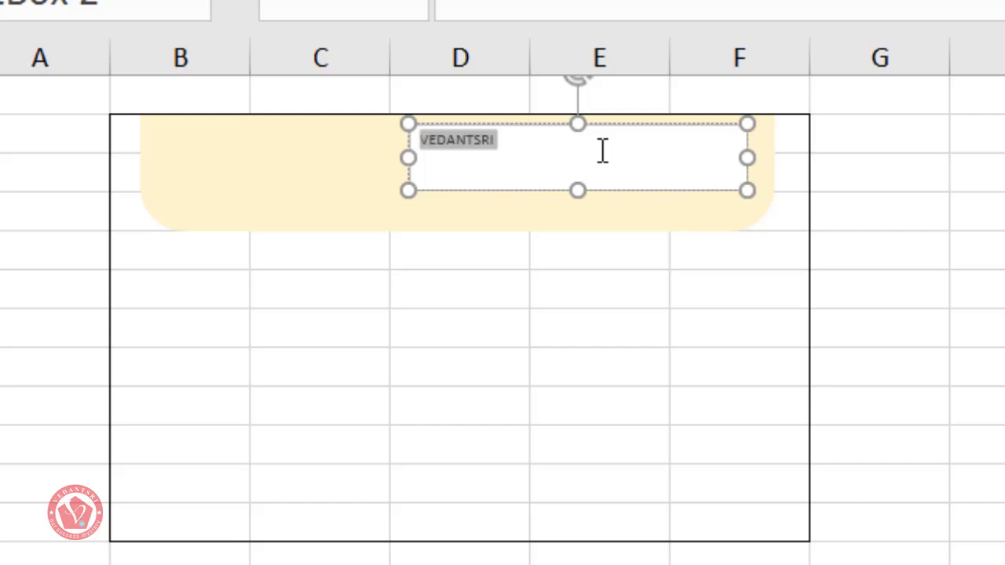
key("ctrl+shift+period")
key("ctrl+shift+period")
key("ctrl+shift+period")
key("ctrl+shift+period")
key("ctrl+shift+period")
key("ctrl+shift+period")
key("ctrl+shift+period")
key("ctrl+shift+period")
key("ctrl+shift+period")
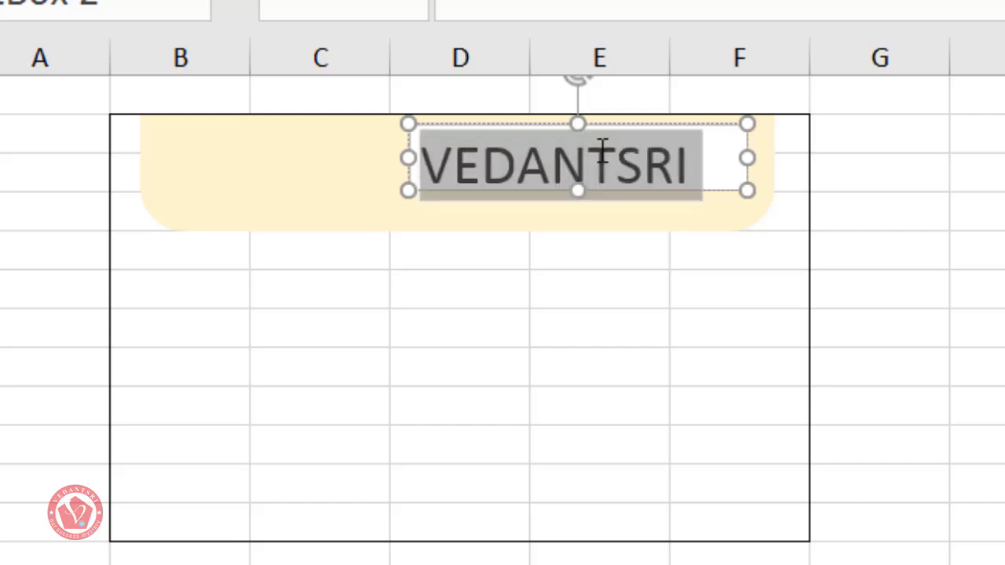
key("ctrl+shift+period")
key("ctrl+shift+period")
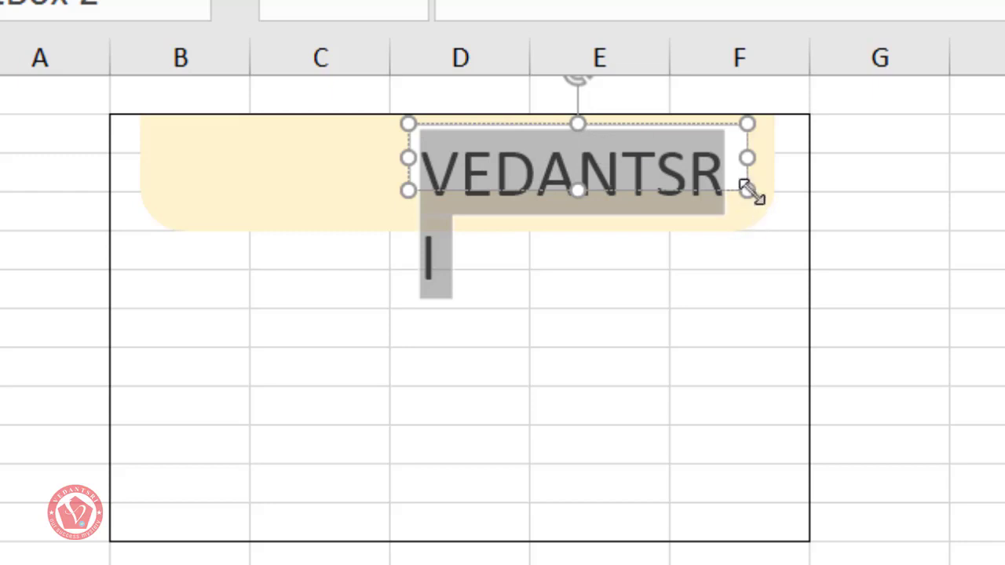
Widen the VEDANTSRI text box to fit the name on one line, enlarge its height and shift it up on the banner
left_click_drag(749, 158, 770, 157)
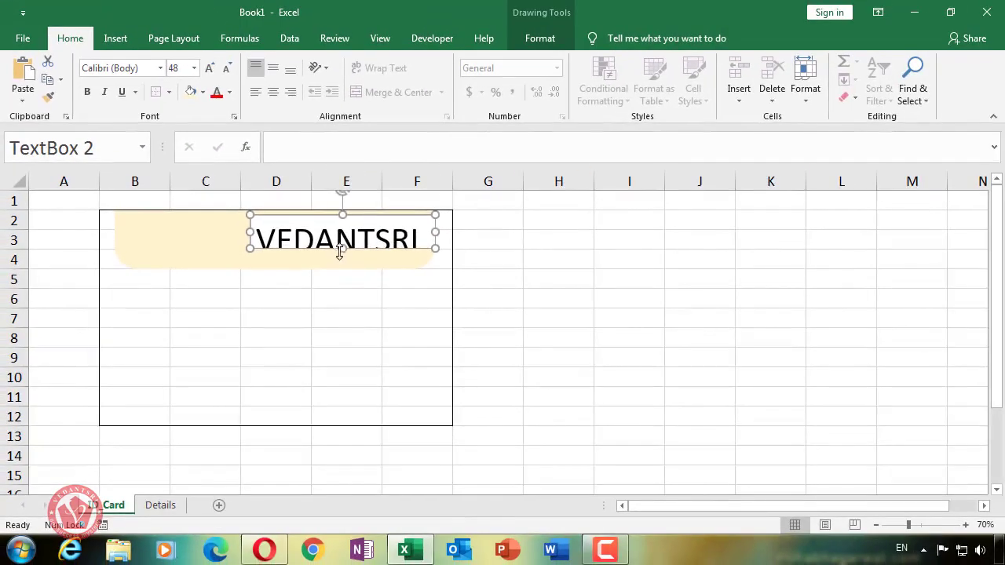
mouse_move(340, 250)
left_mouse_down()
mouse_move(341, 260)
mouse_move(361, 258)
mouse_move(356, 249)
left_mouse_up()
Remove the fill and the outline from the VEDANTSRI text box
right_click(355, 249)
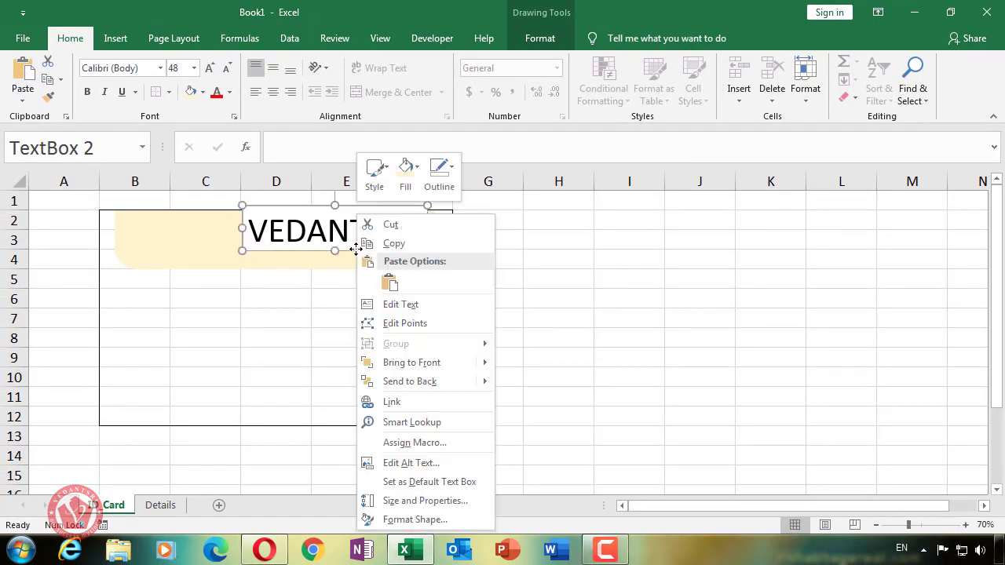
left_click(405, 168)
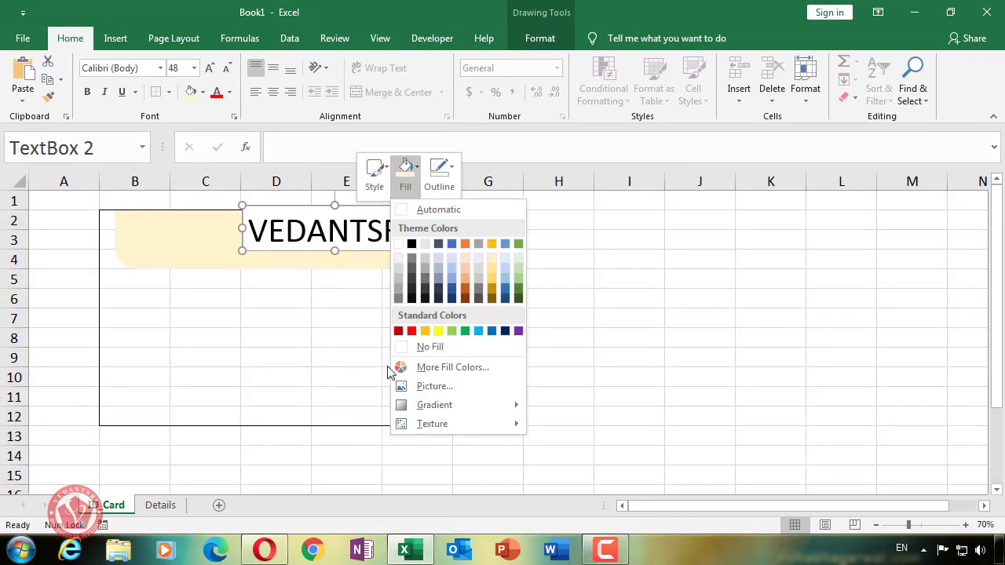
left_click(428, 346)
left_click(439, 170)
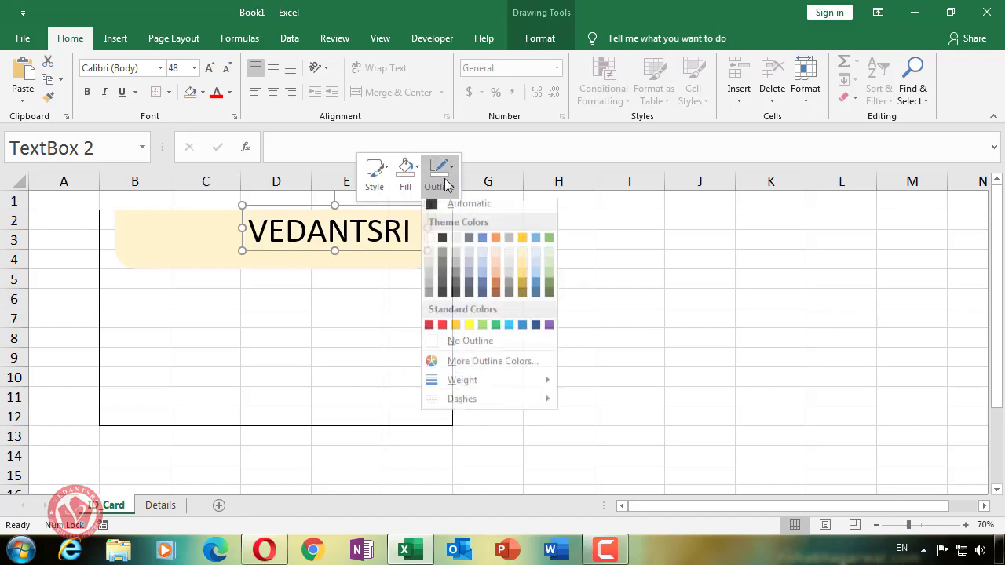
left_click(426, 346)
left_click(549, 278)
Change the font of the VEDANTSRI text to Britannic Bold
left_click(391, 231)
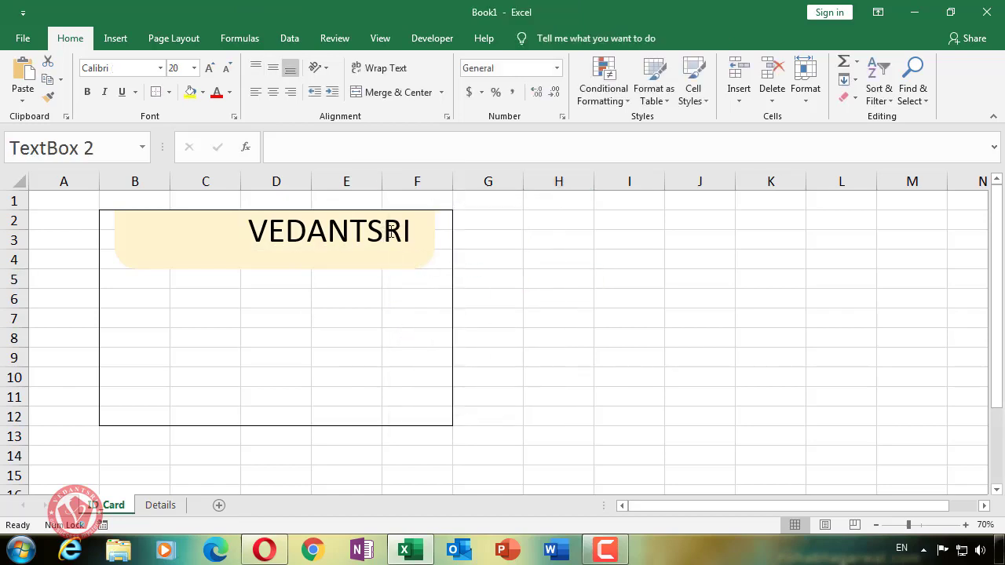
left_click_drag(416, 232, 251, 231)
left_click(143, 68)
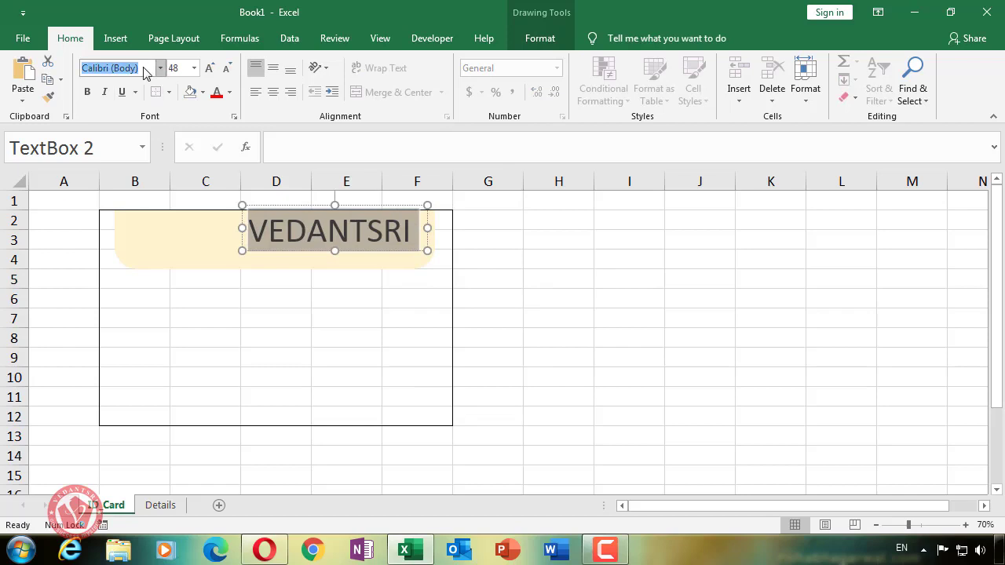
type("Britannic Bold")
key("Return")
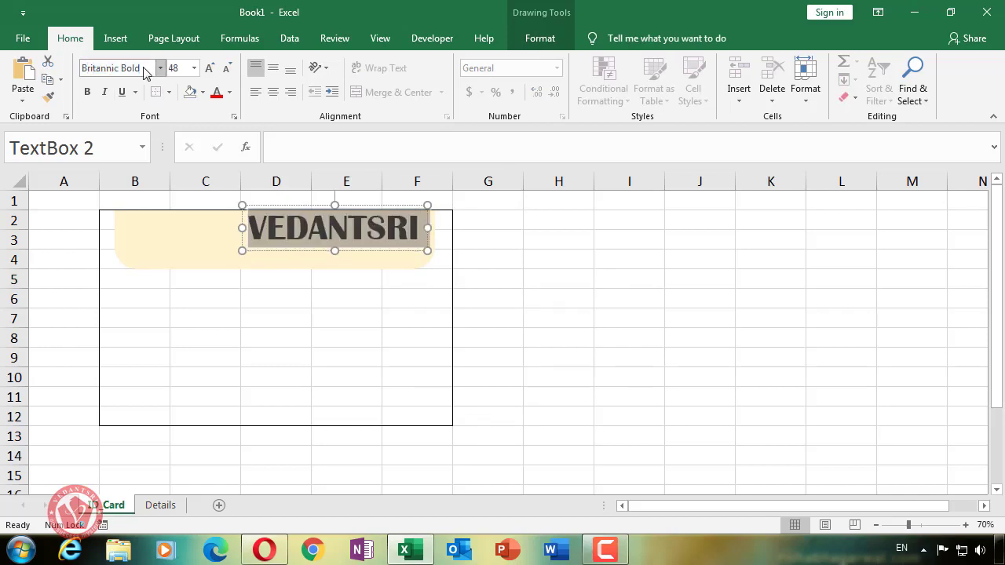
left_click(579, 275)
Duplicate the VEDANTSRI text box and place the copy directly beneath the original on the banner
left_click(377, 240)
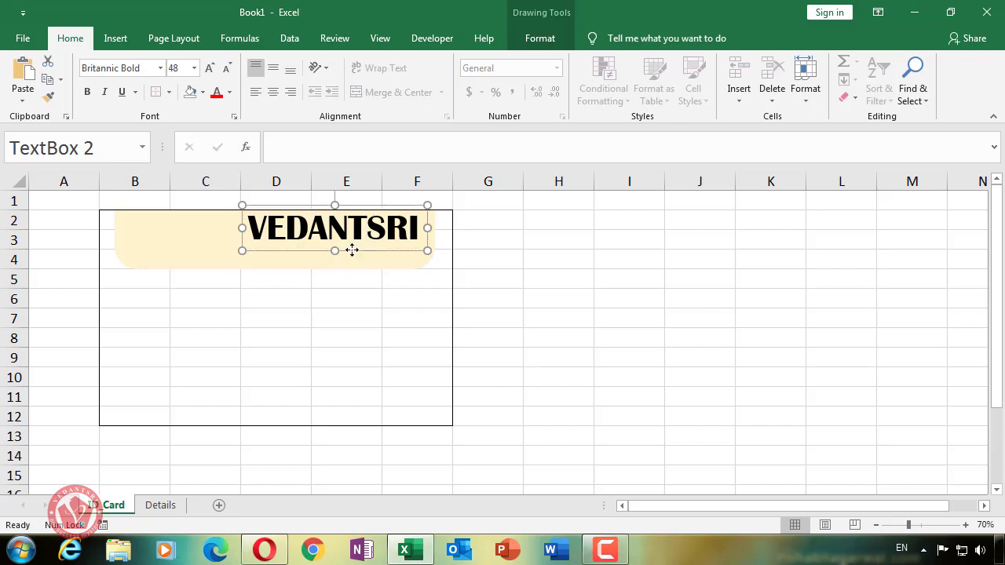
key("ctrl+d")
left_click_drag(362, 262, 356, 275)
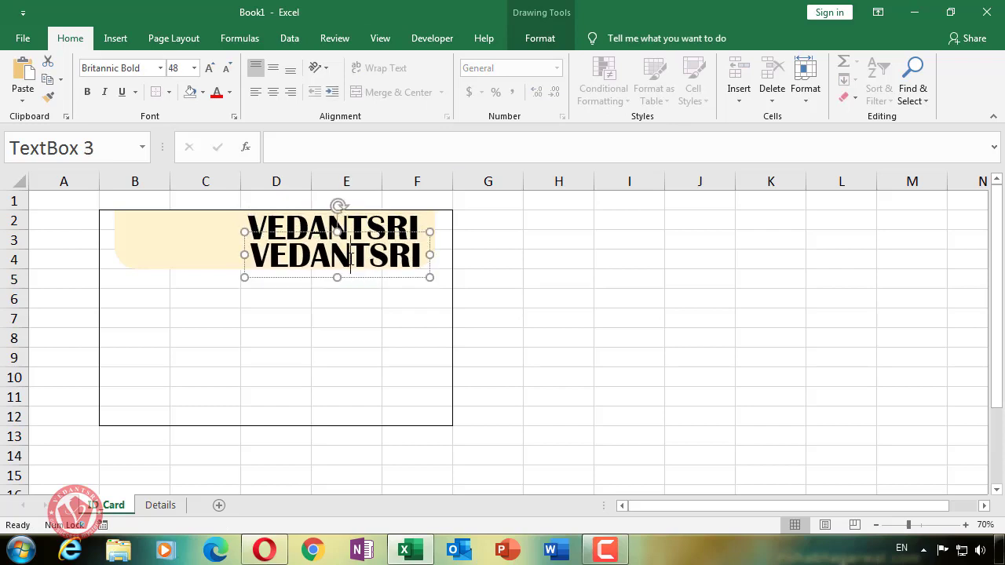
Replace the text in the duplicated text box with Computer Institute
key("ctrl+a")
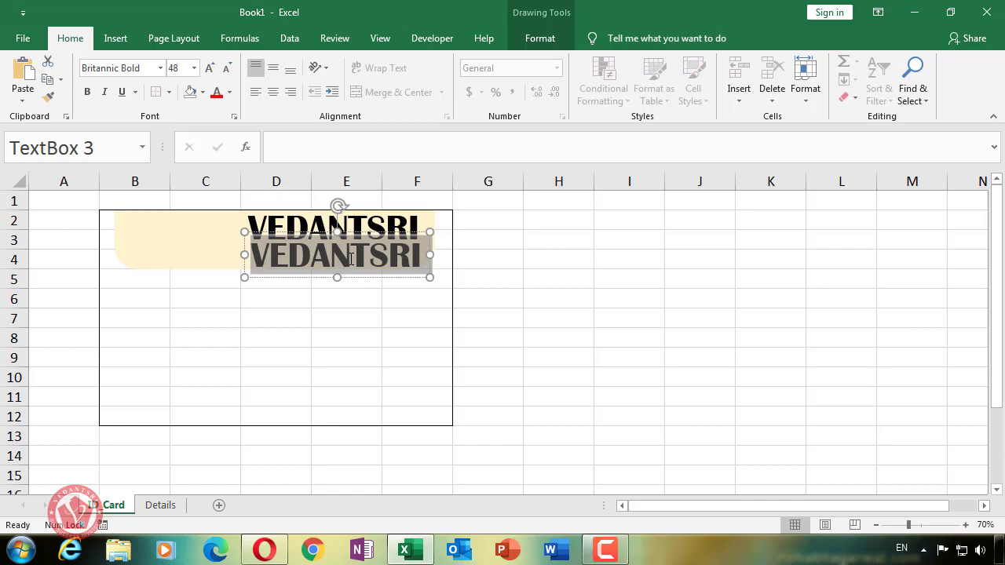
type("Comput")
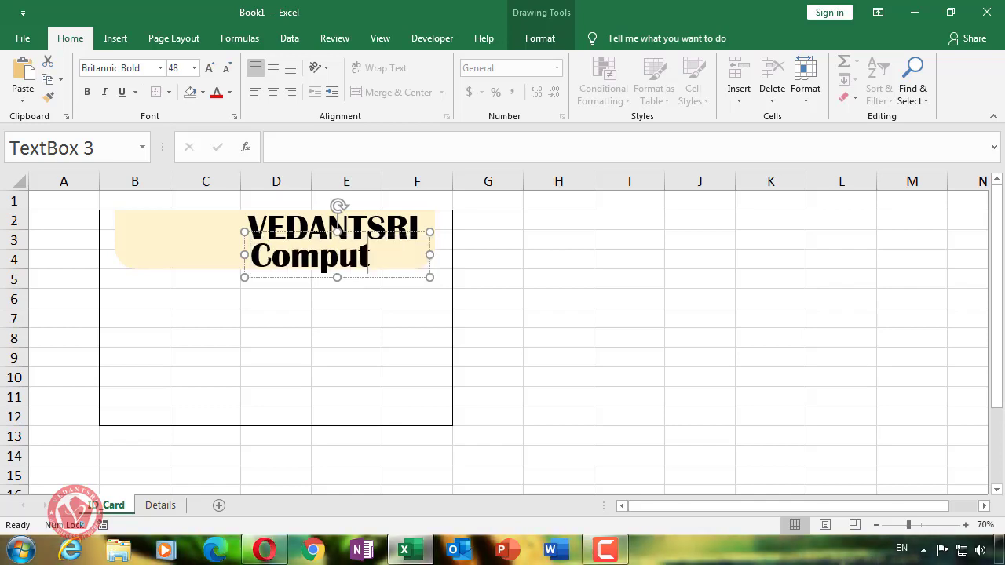
type("er")
key("Return")
type("Inst")
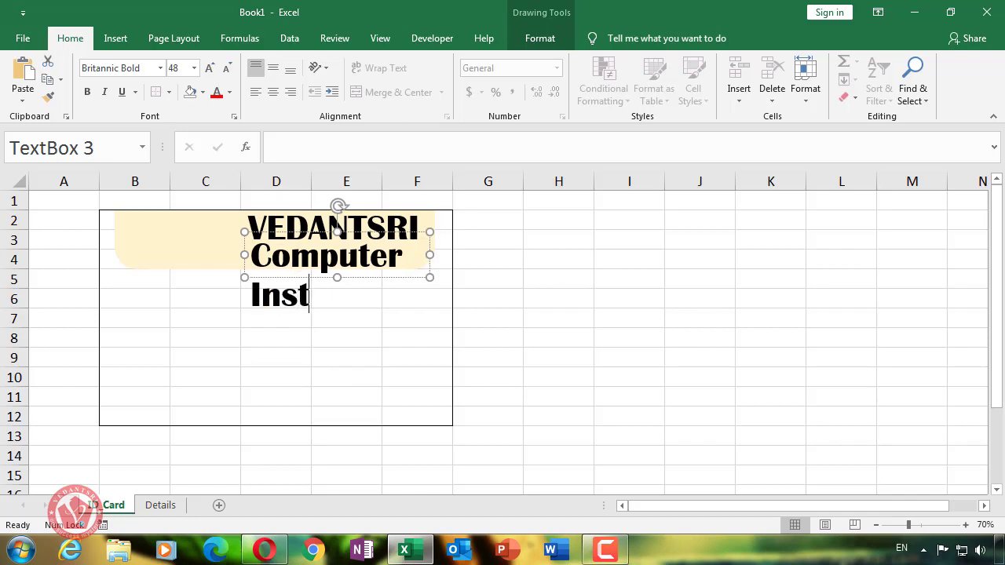
type("itute")
Reduce the font size of the whole Computer Institute text to 27
key("ctrl+a")
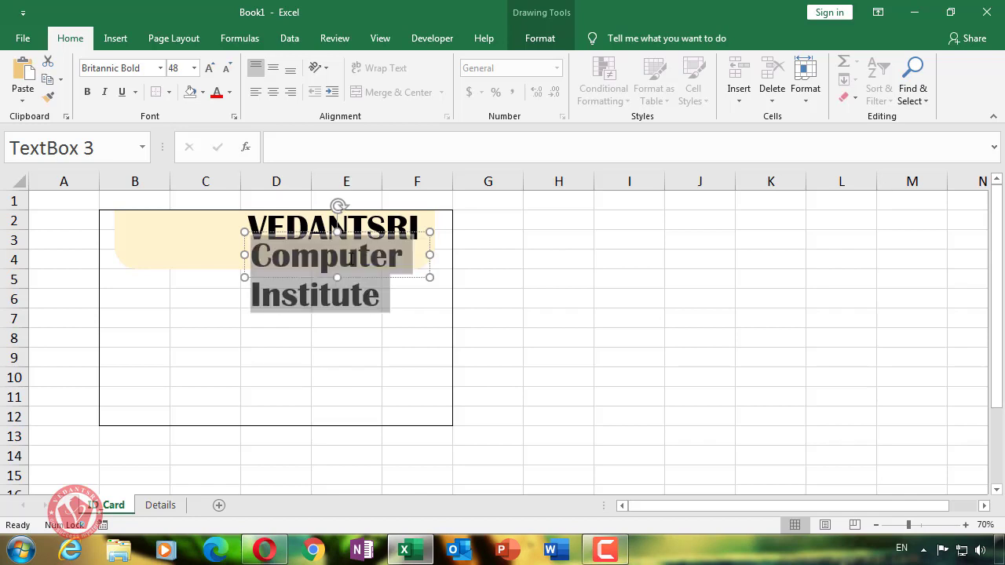
key("ctrl+shift+comma")
key("ctrl+shift+comma")
key("ctrl+shift+comma")
key("ctrl+shift+comma")
key("ctrl+shift+comma")
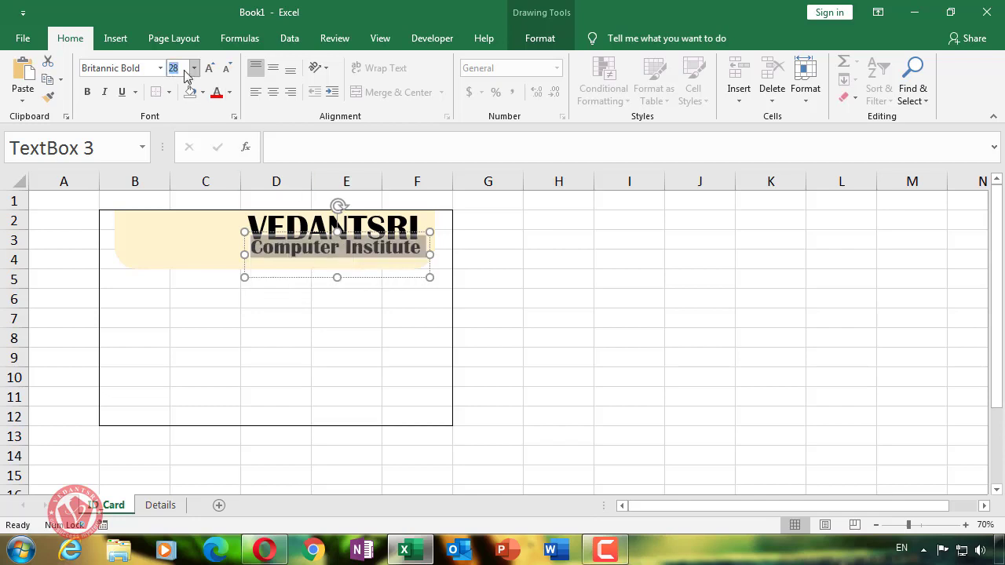
key("Return")
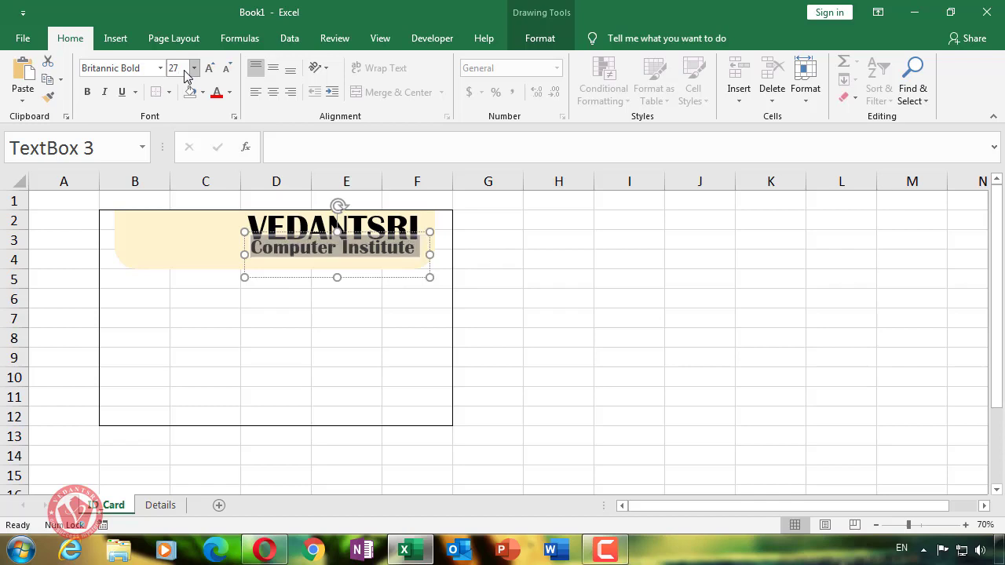
left_click(644, 318)
Shorten the Computer Institute text box to fit its single line and nudge it into place below VEDANTSRI
left_click(364, 247)
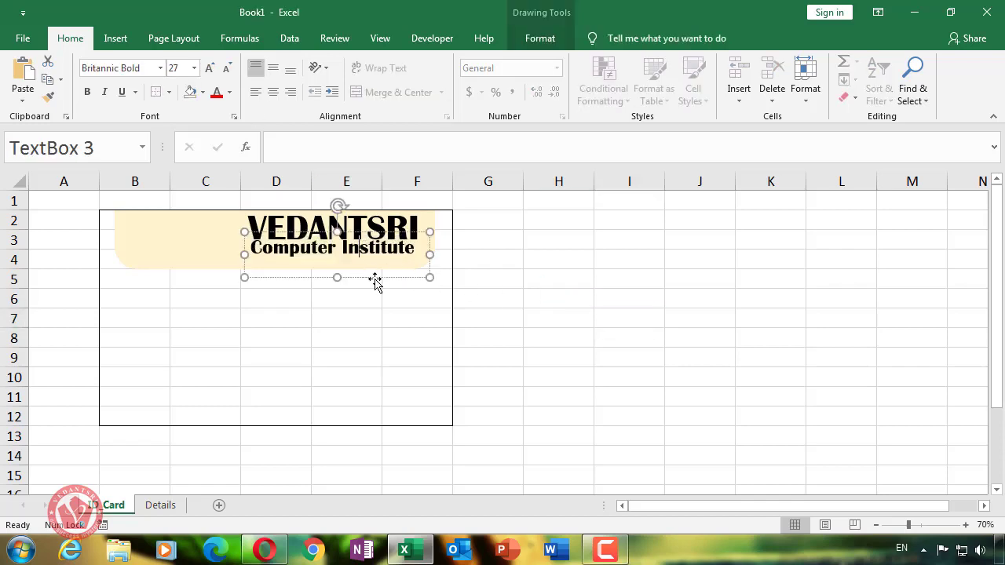
left_click_drag(338, 279, 341, 259)
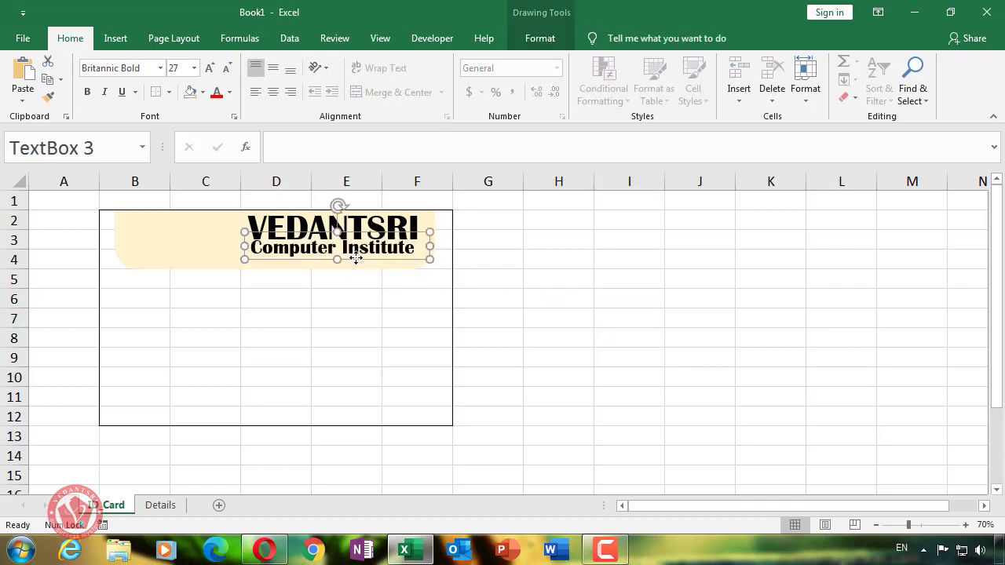
left_click(466, 295)
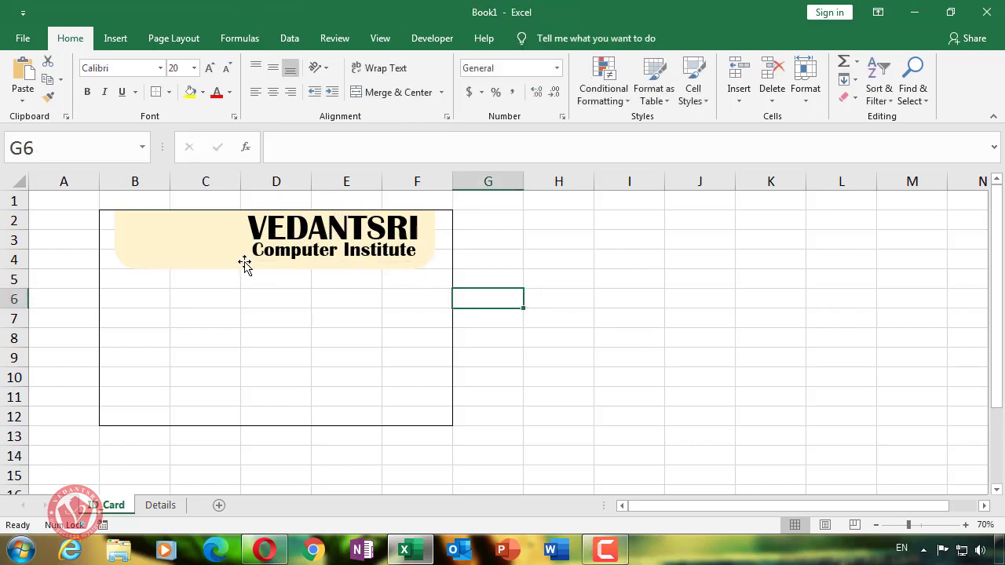
Draw a circle about 1.04" in diameter on the banner across columns B and C, beside the company name
left_click(116, 38)
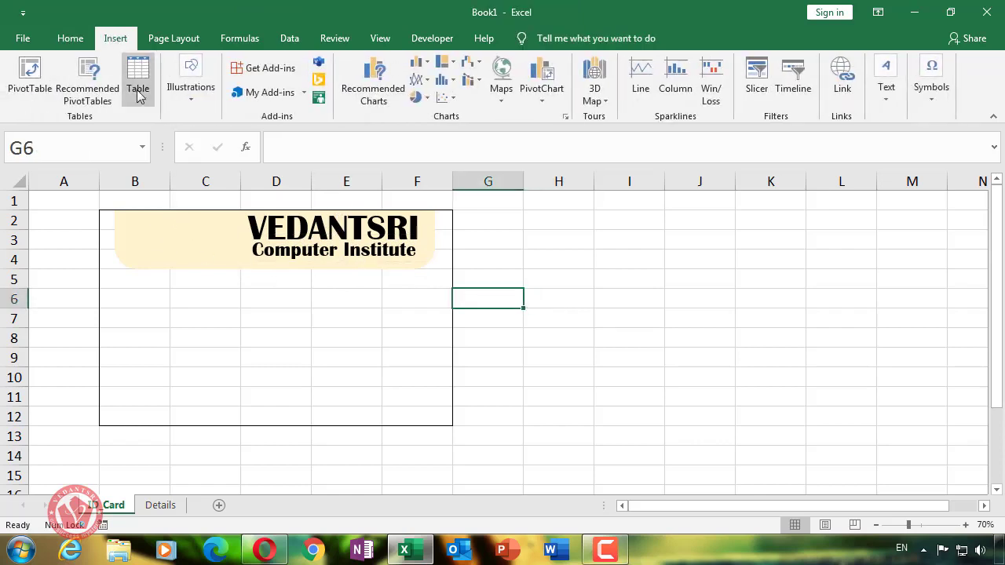
left_click(191, 88)
left_click(257, 169)
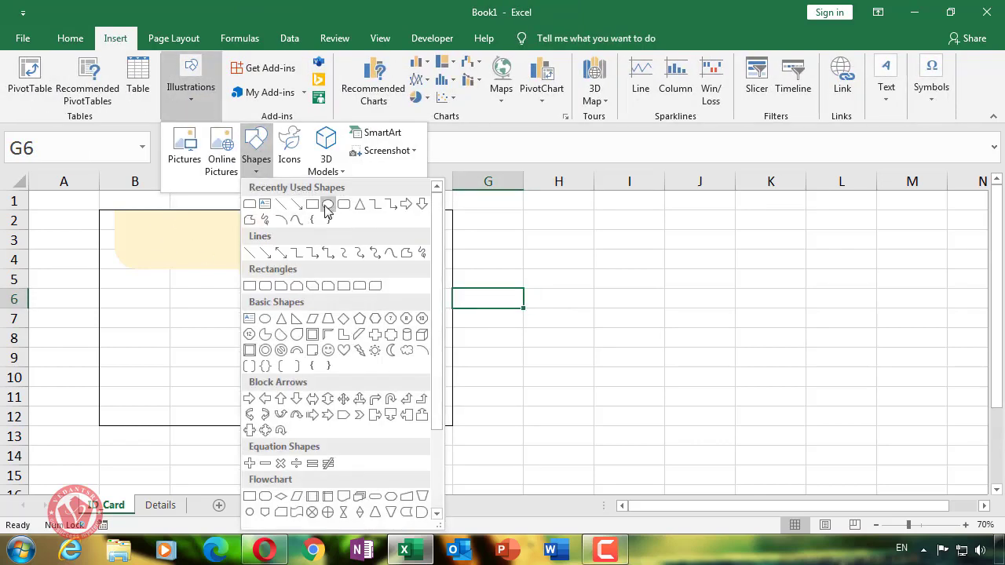
left_click(328, 204)
mouse_move(145, 223)
left_mouse_down()
mouse_move(223, 266)
mouse_move(191, 237)
left_mouse_up()
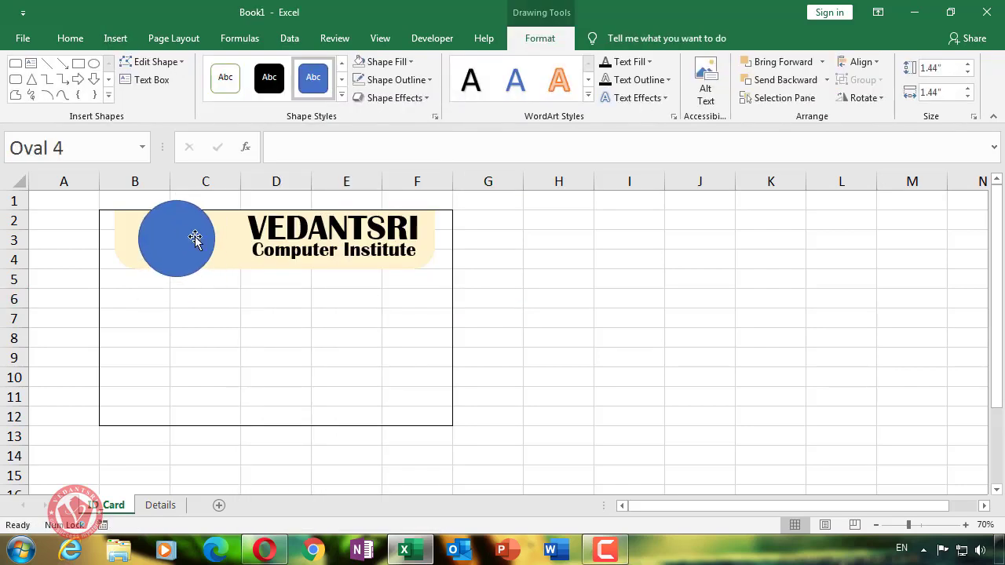
left_click_drag(214, 275, 180, 233)
left_click(540, 274)
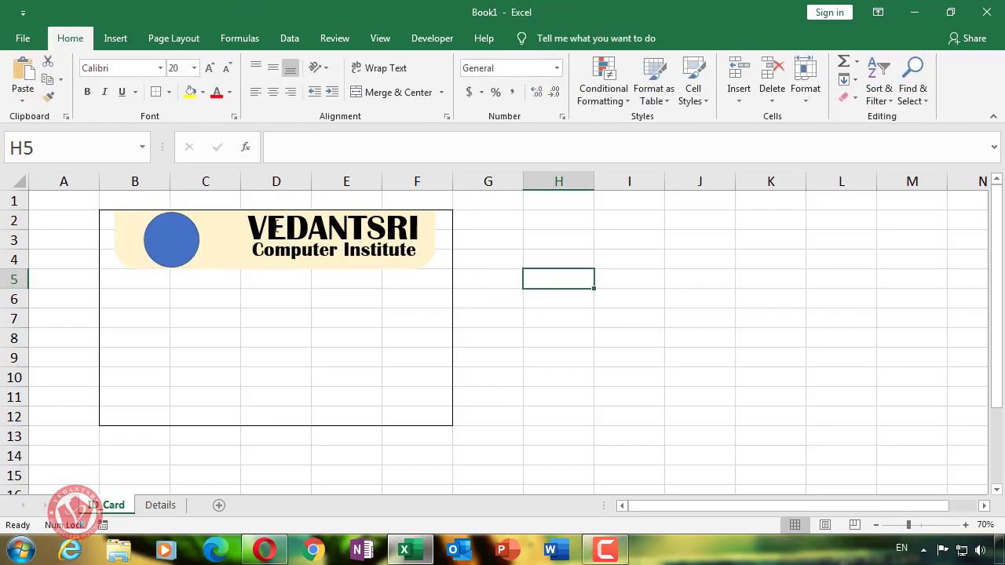
Nudge the VEDANTSRI and Computer Institute text boxes together slightly toward the circle
left_click(292, 255)
left_click(294, 255, "shift")
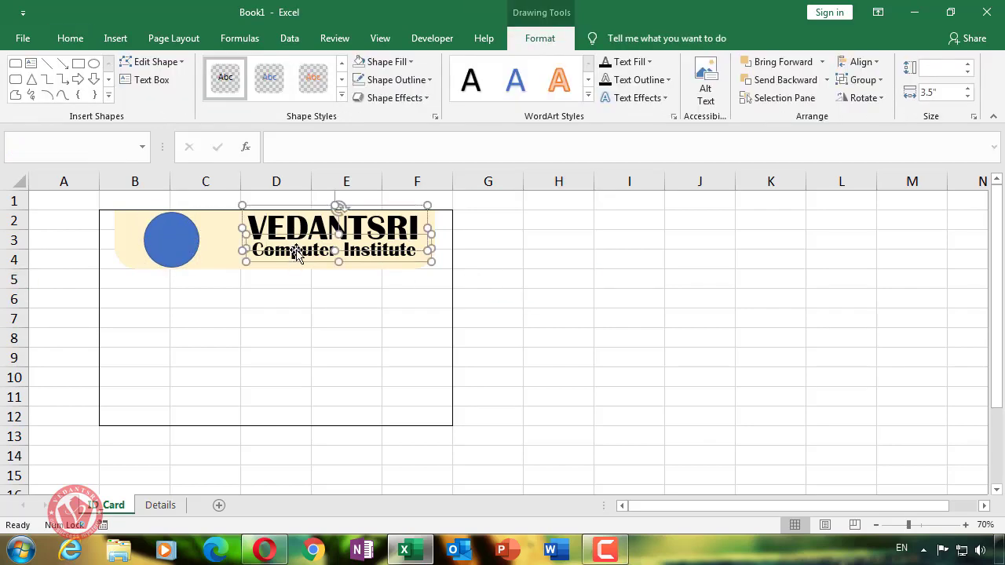
key("Left")
key("Left")
key("Left")
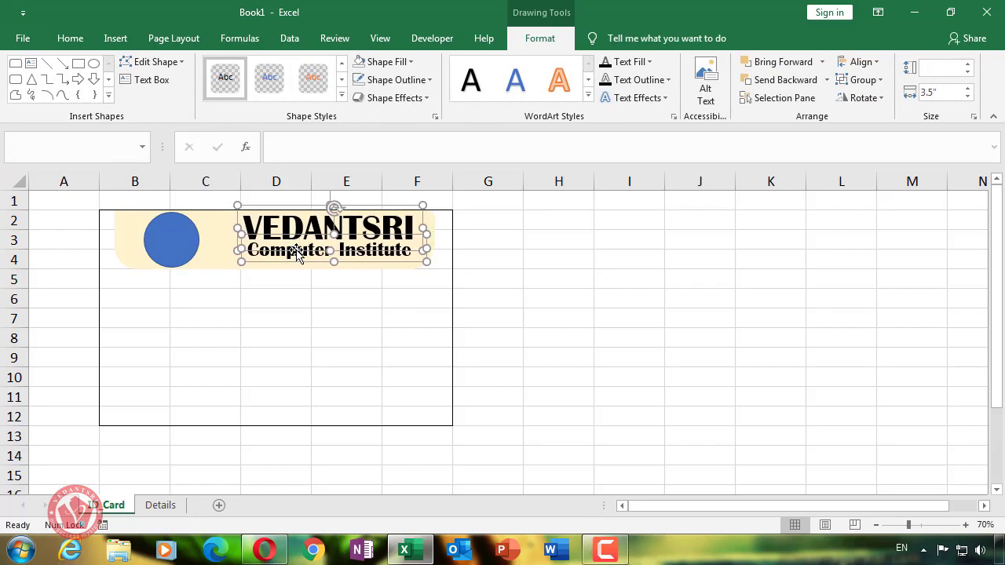
Fill the circle with the picture vedantsrilogo512.png from the Sample Pictures folder
left_click(163, 244)
right_click(171, 240)
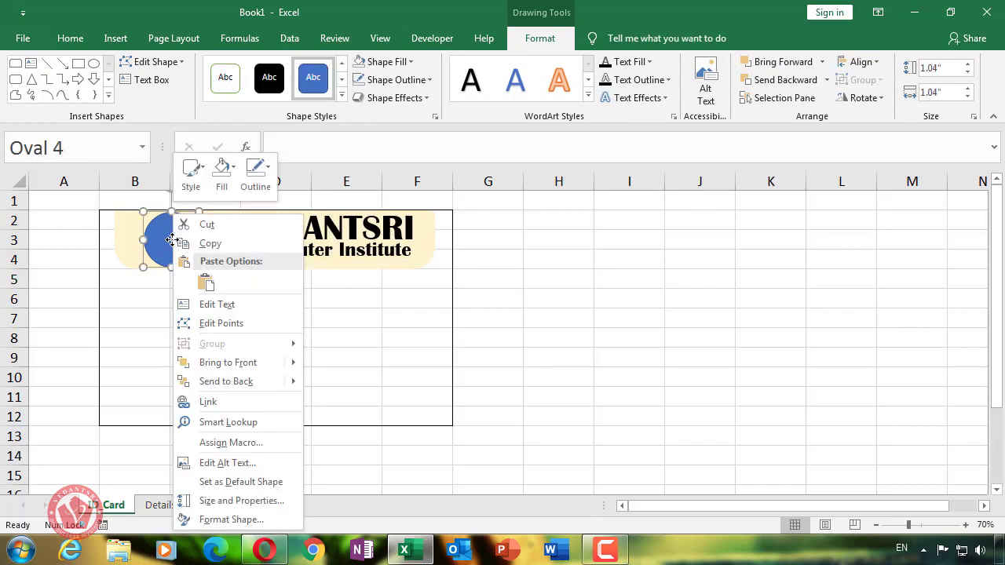
left_click(226, 176)
left_click(248, 385)
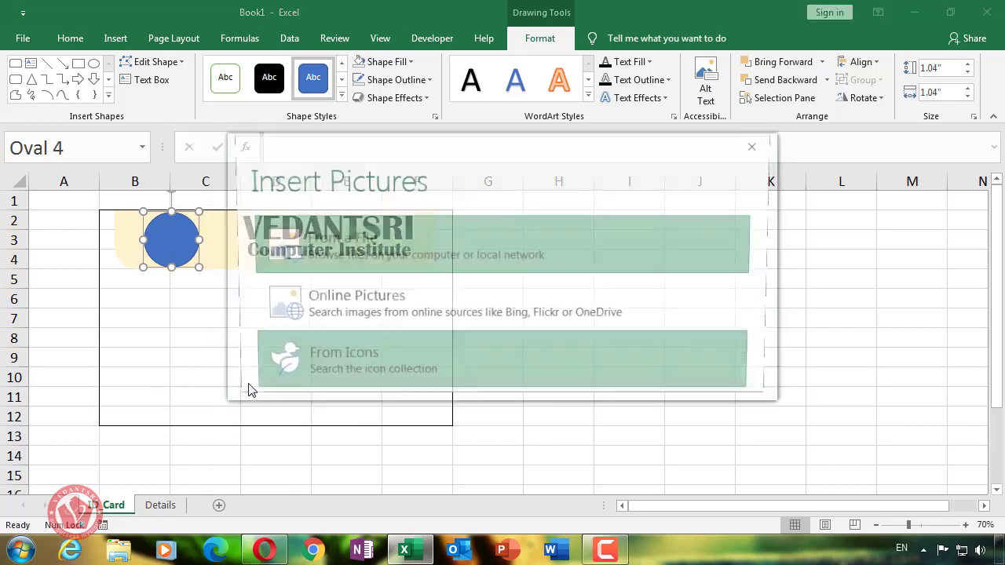
left_click(353, 251)
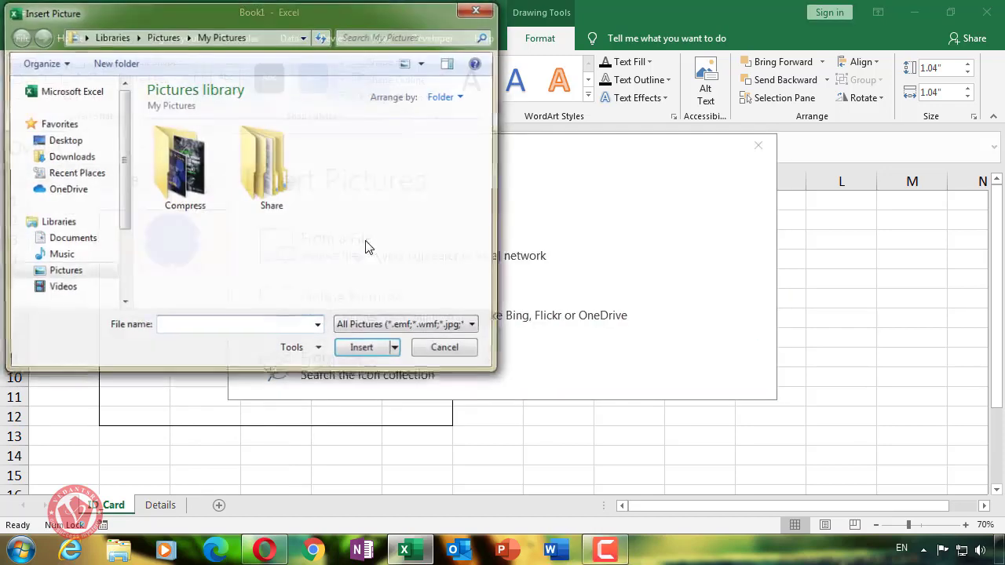
left_click(448, 351)
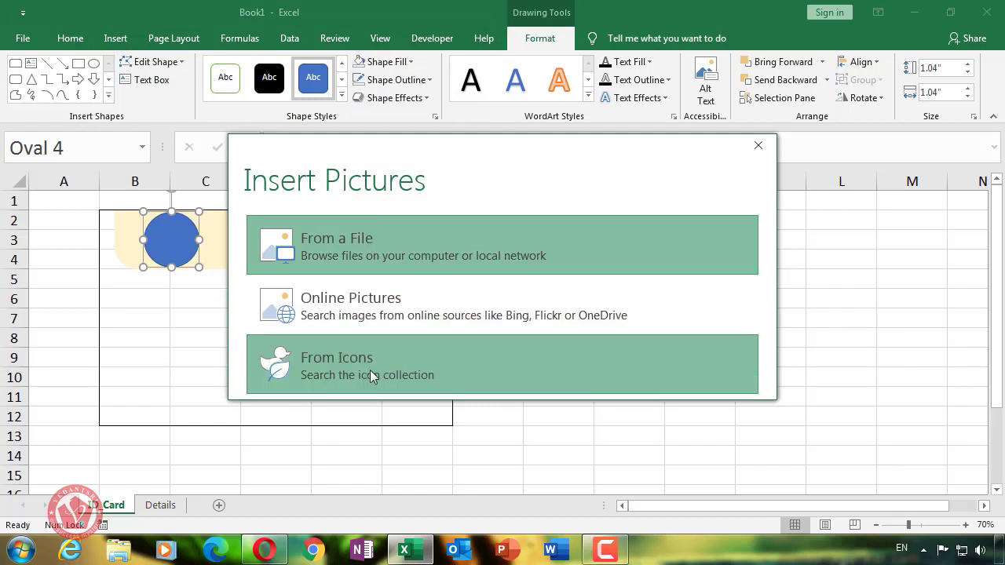
left_click(344, 241)
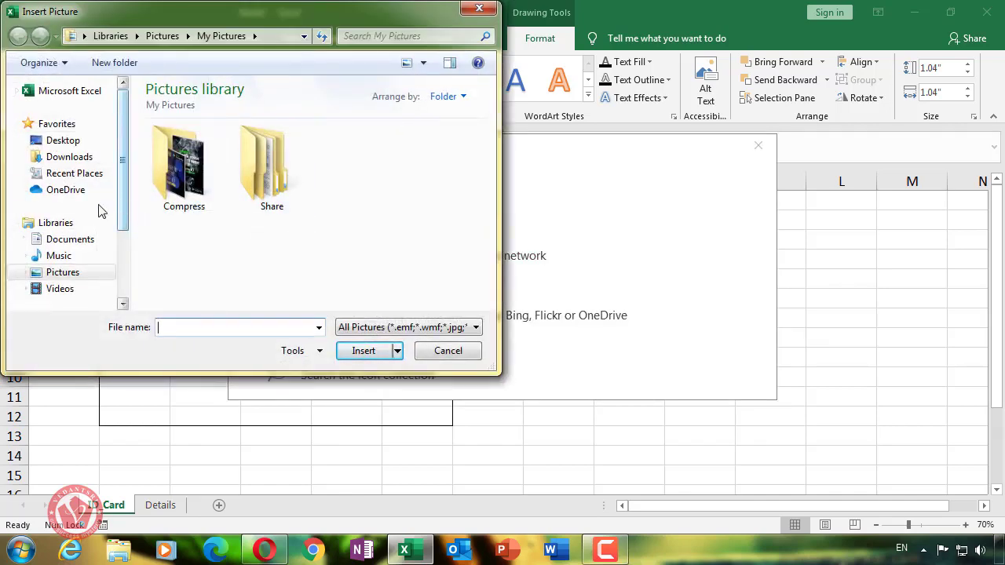
left_click(63, 273)
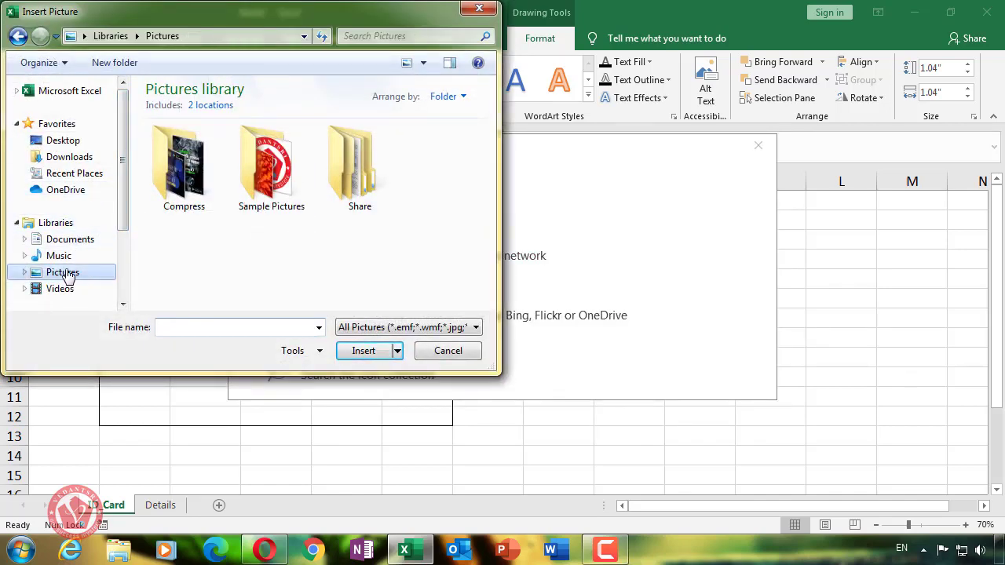
double_click(306, 189)
left_click(189, 303)
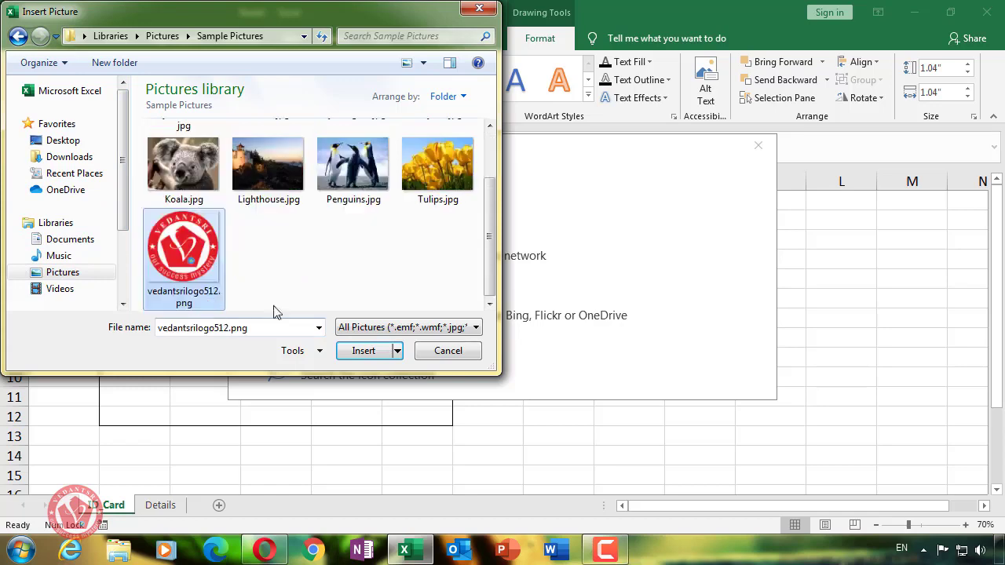
left_click(363, 351)
left_click(248, 292)
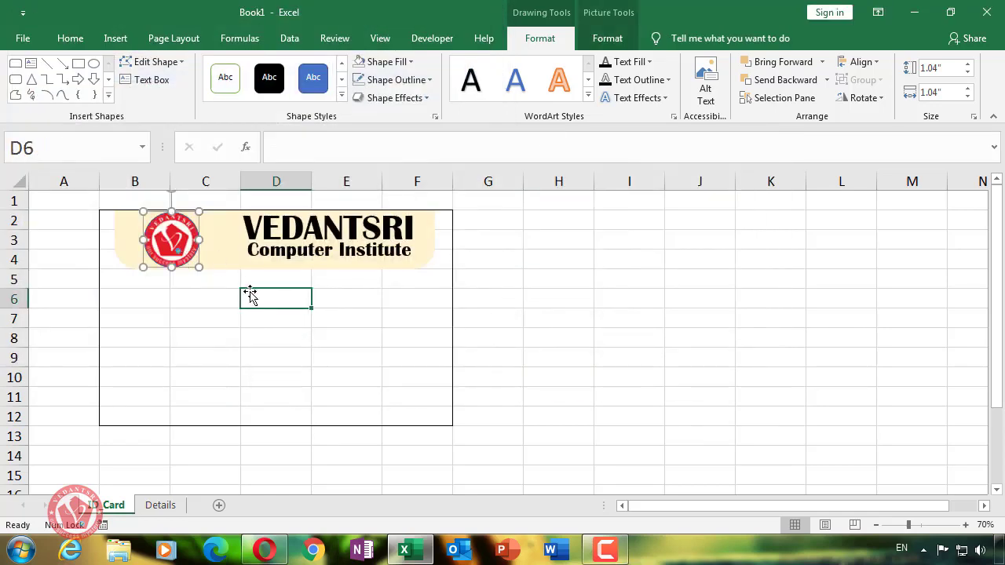
Remove the outline from the logo circle on the banner and deselect it
scroll(145, 295, "up", 9, "ctrl")
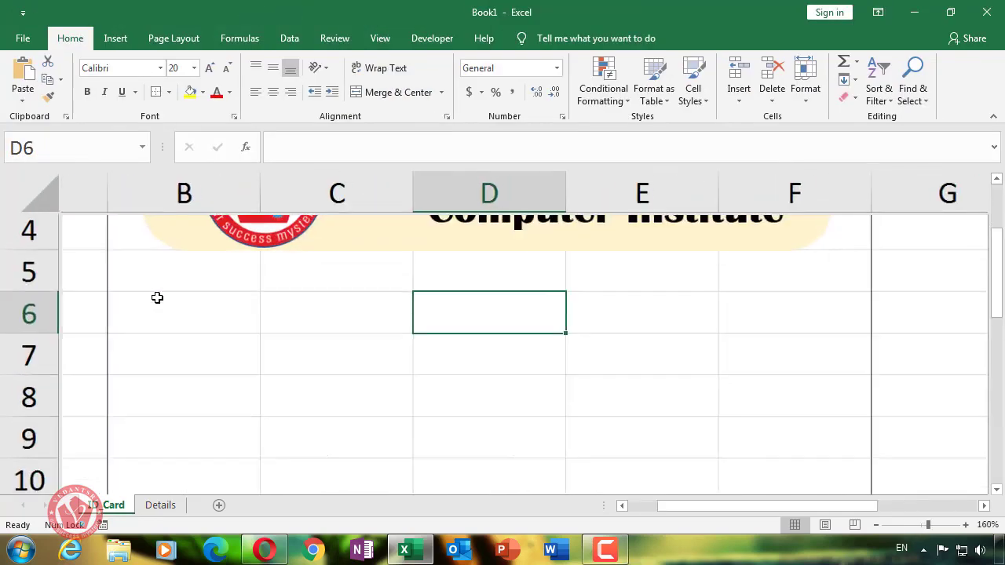
scroll(294, 300, "up", 1)
left_click(228, 311)
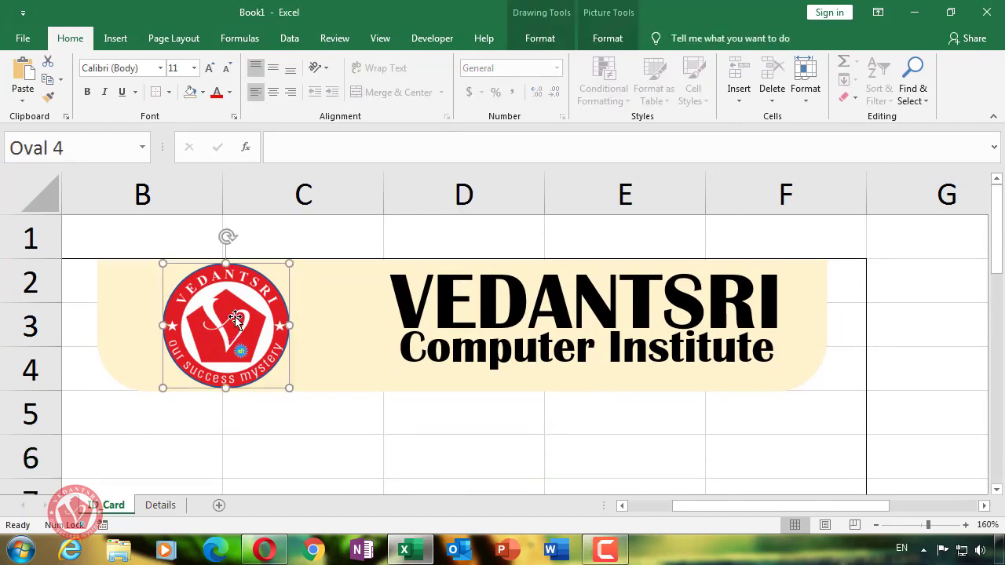
left_click(553, 45)
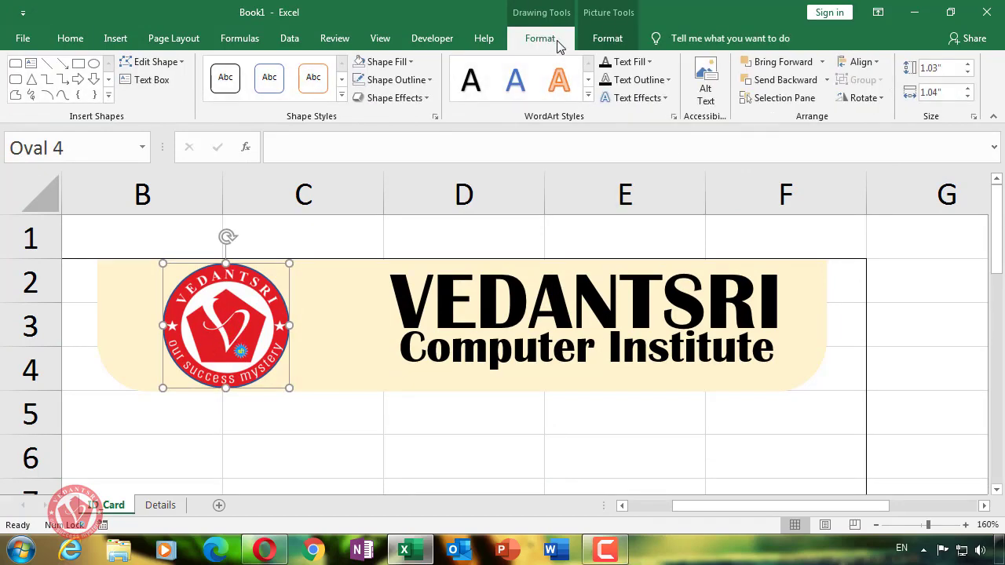
left_click(590, 41)
left_click(547, 40)
left_click(611, 39)
left_click(545, 41)
left_click(422, 80)
key("Escape")
left_click(340, 350)
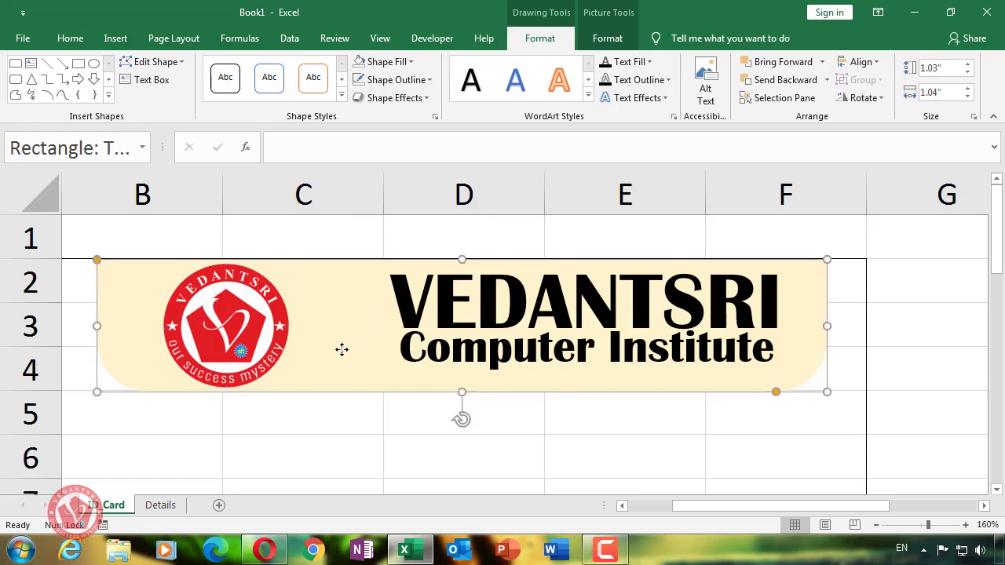
left_click(653, 317)
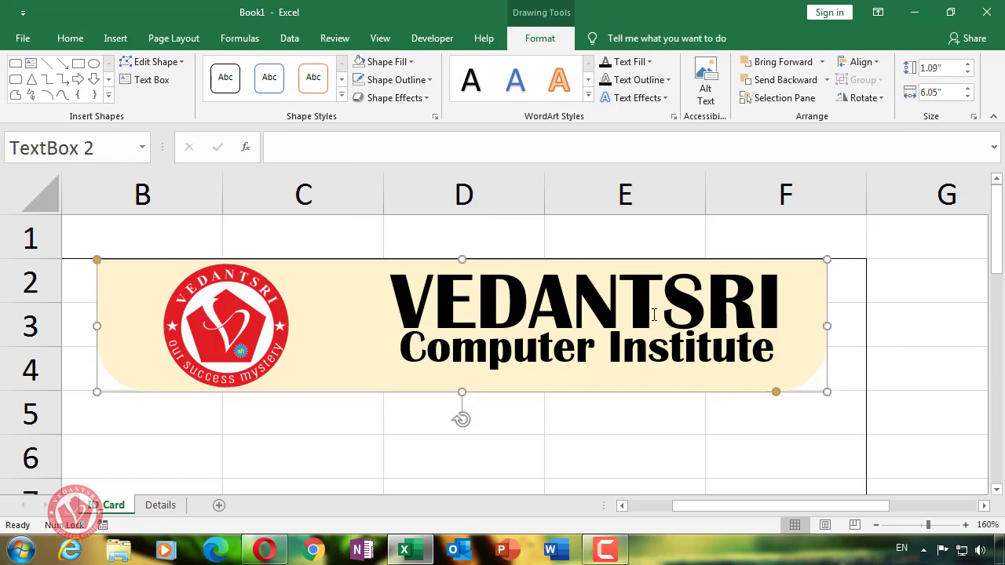
scroll(900, 350, "down", 6)
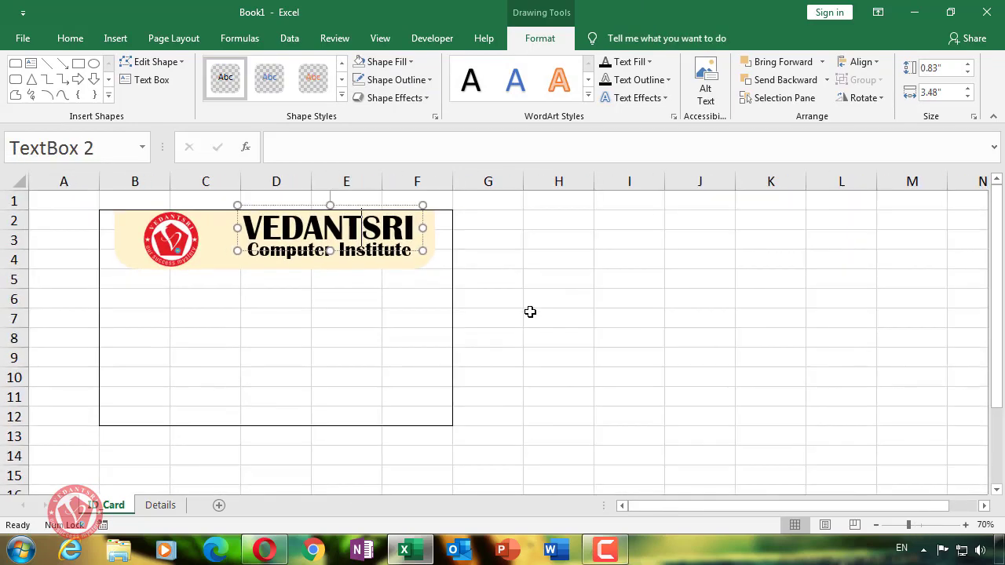
left_click(529, 299)
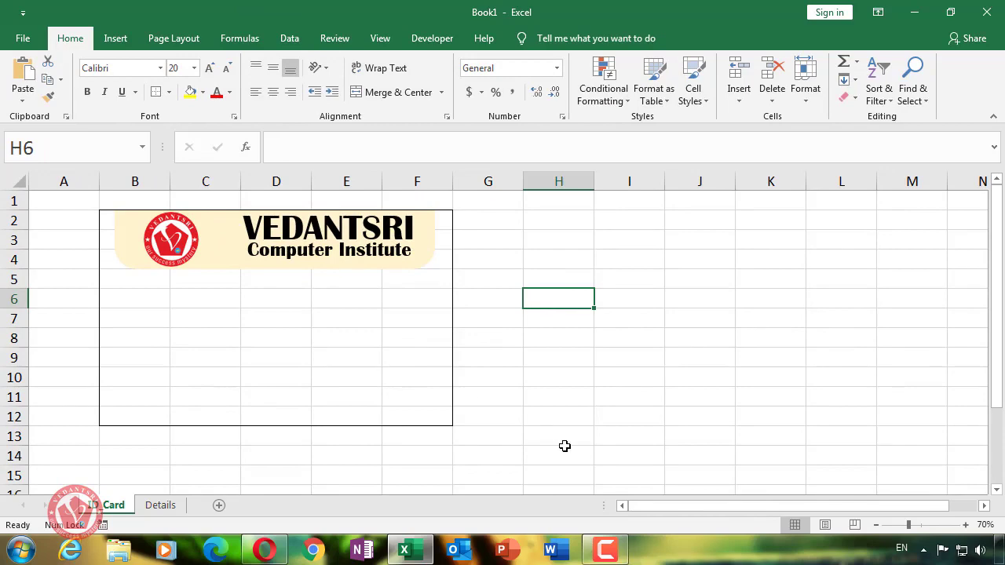
Check the photo area on the sample card, then draw a rectangle about 2.16" high by 1.8" wide below the logo across columns B and C
left_click(265, 549)
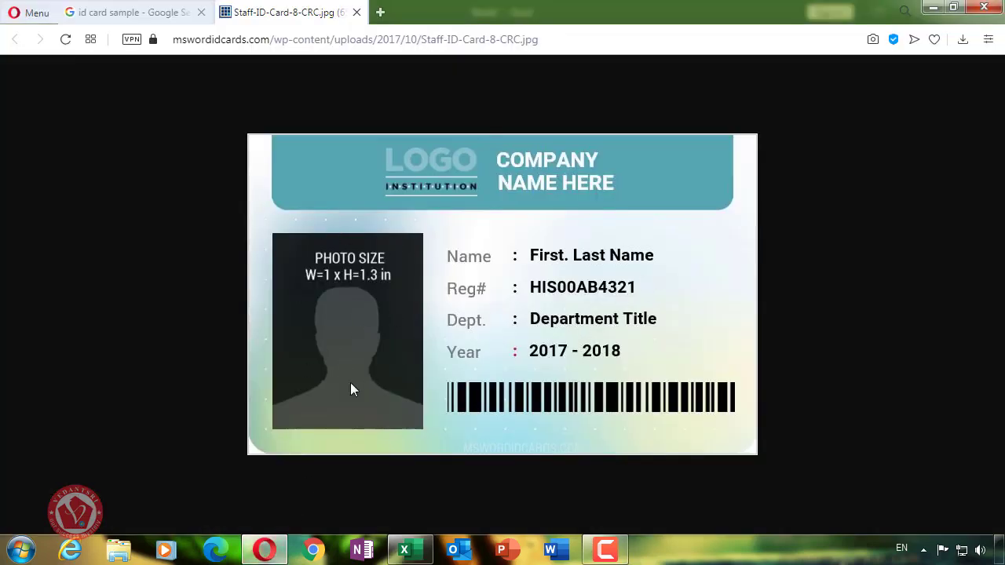
left_click(412, 548)
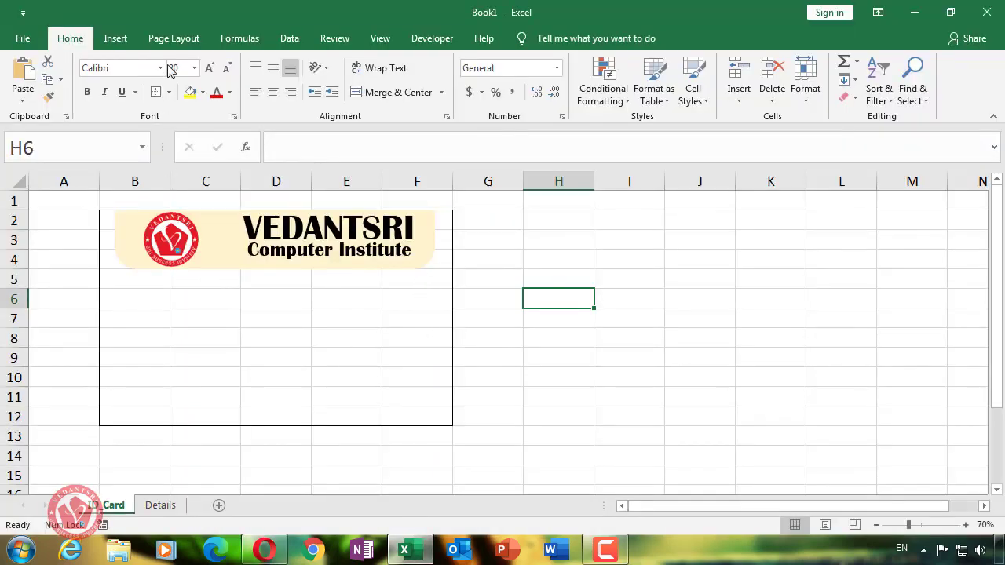
left_click(118, 38)
left_click(192, 86)
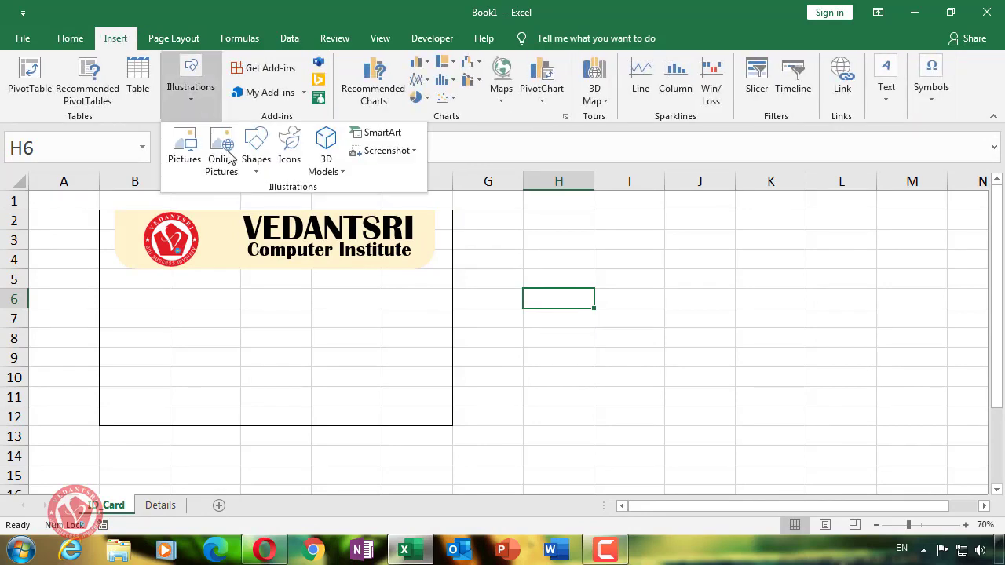
left_click(257, 161)
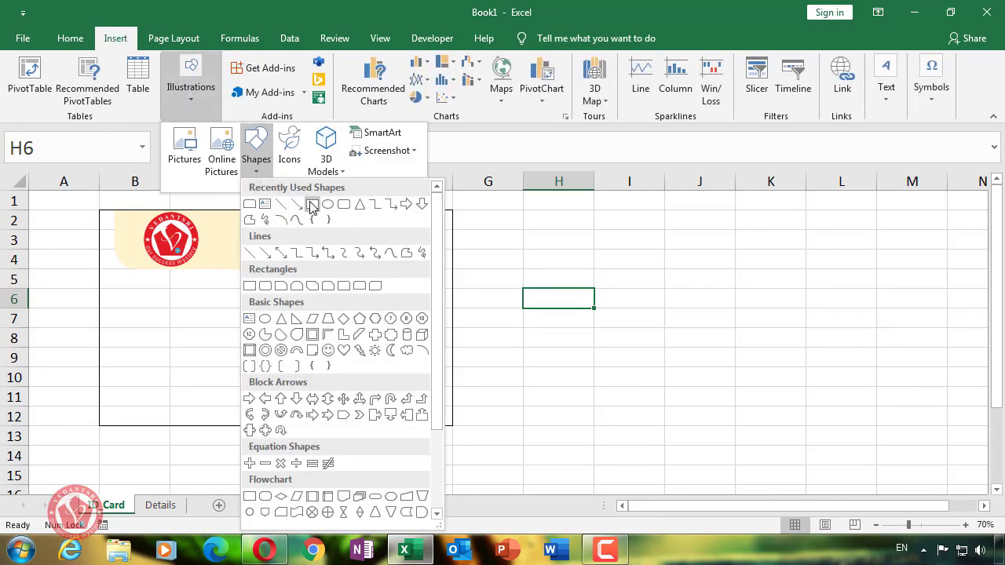
left_click(312, 204)
mouse_move(154, 322)
left_mouse_down()
mouse_move(222, 395)
mouse_move(199, 366)
left_mouse_up()
Fill the photo rectangle with the lightest gold theme color, matching the banner
left_click(408, 63)
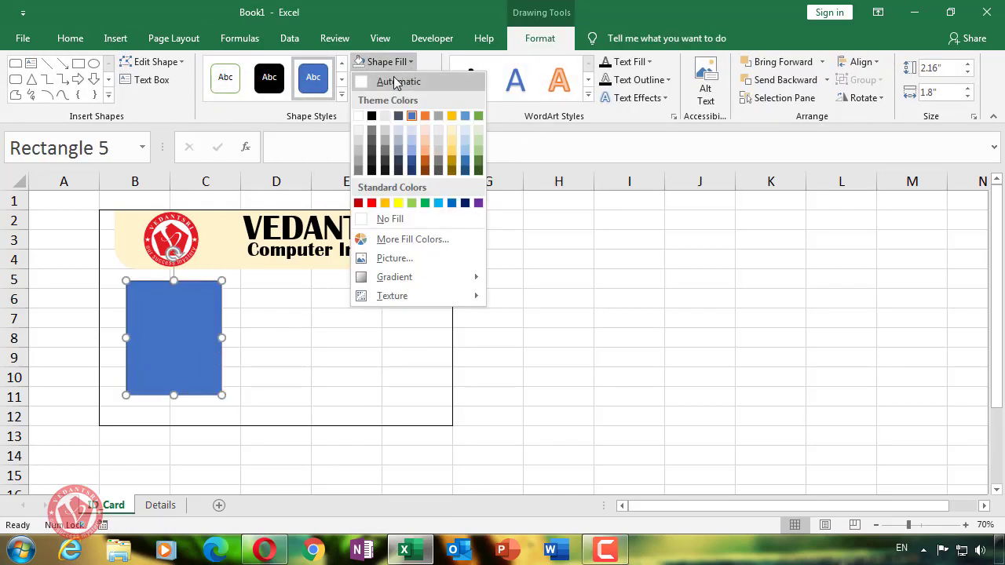
left_click(453, 132)
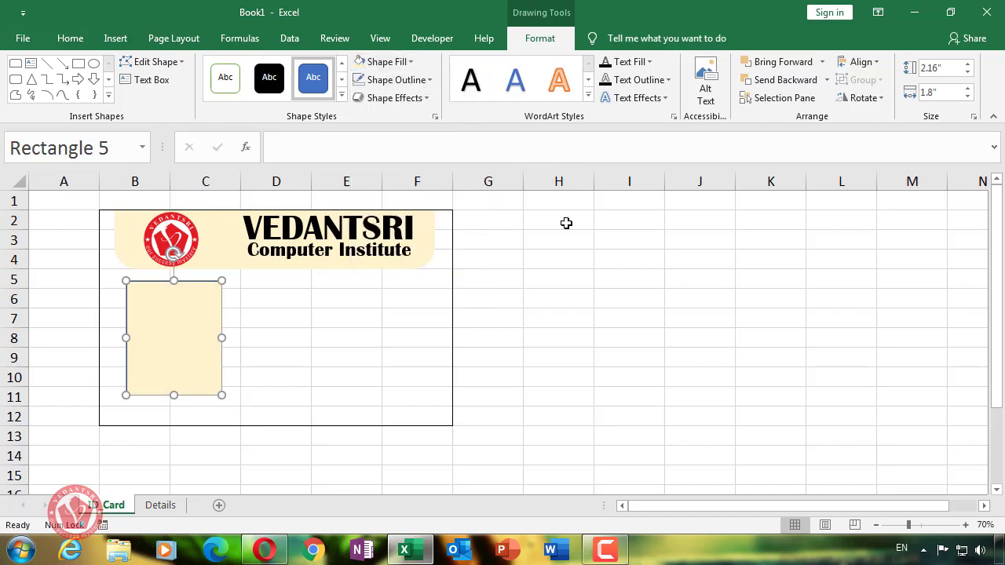
left_click(559, 299)
left_click(339, 361)
Fill the photo rectangle with the picture Koala.jpg from the Sample Pictures folder
left_click(209, 338)
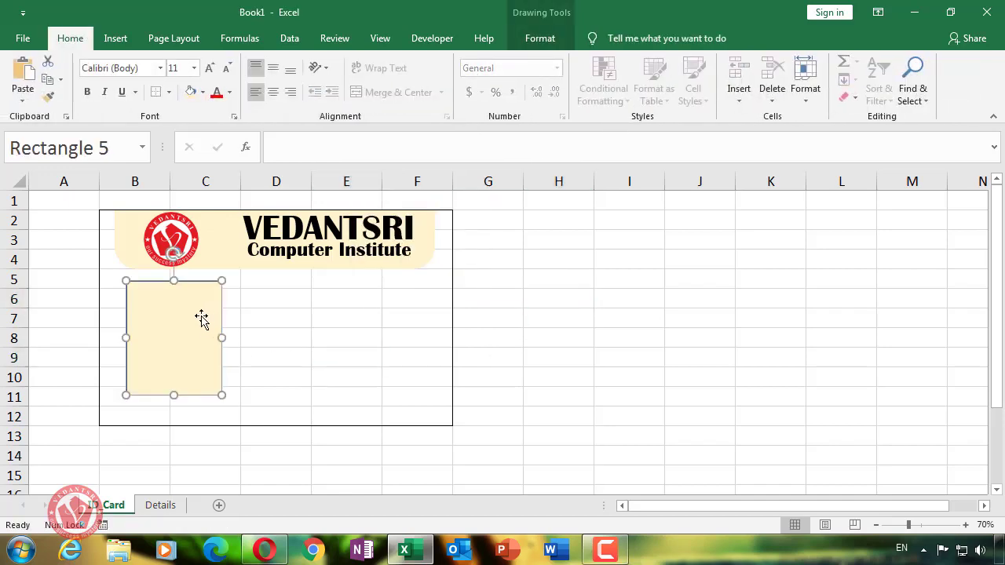
right_click(202, 317)
left_click(251, 168)
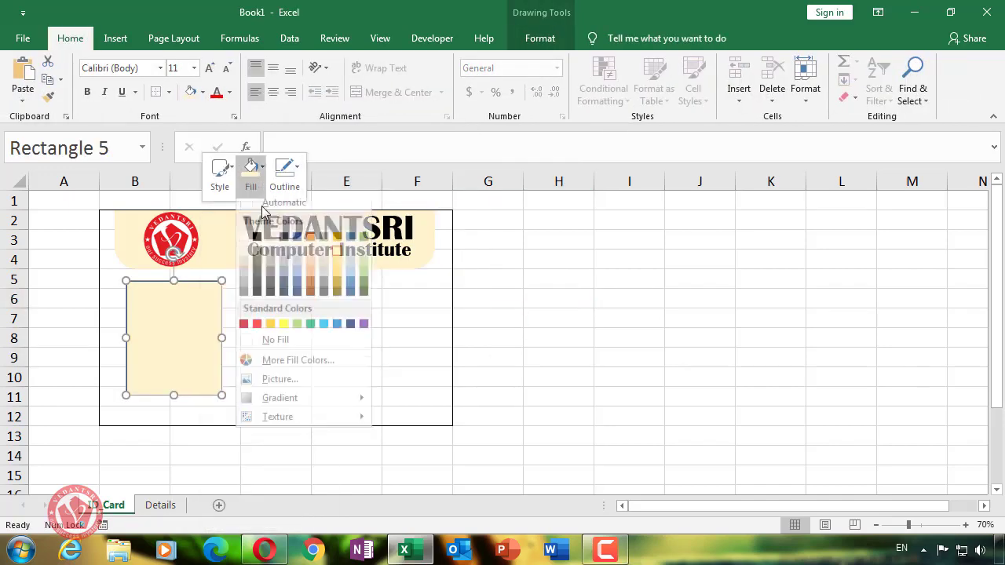
left_click(292, 389)
left_click(377, 255)
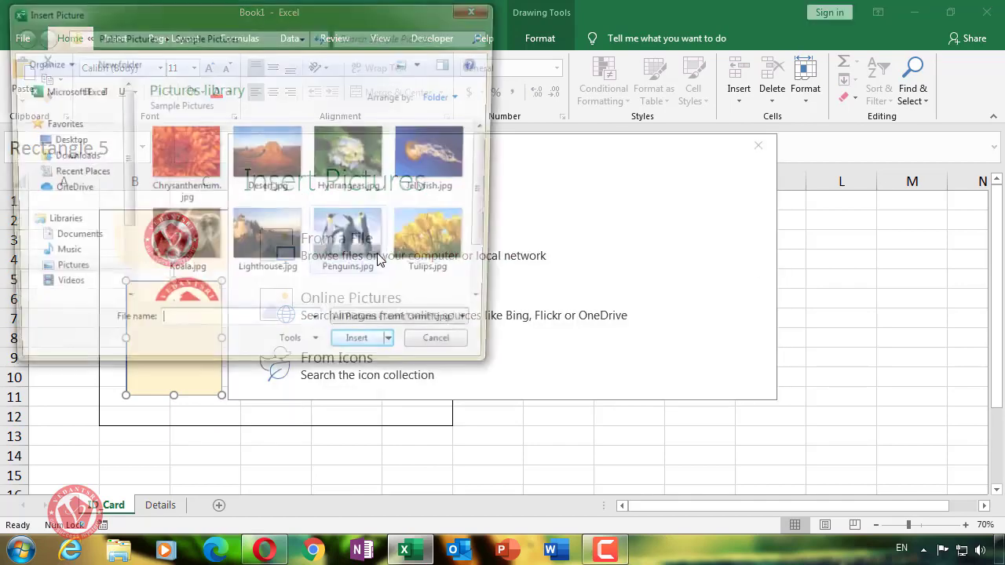
left_click(182, 239)
left_click(359, 348)
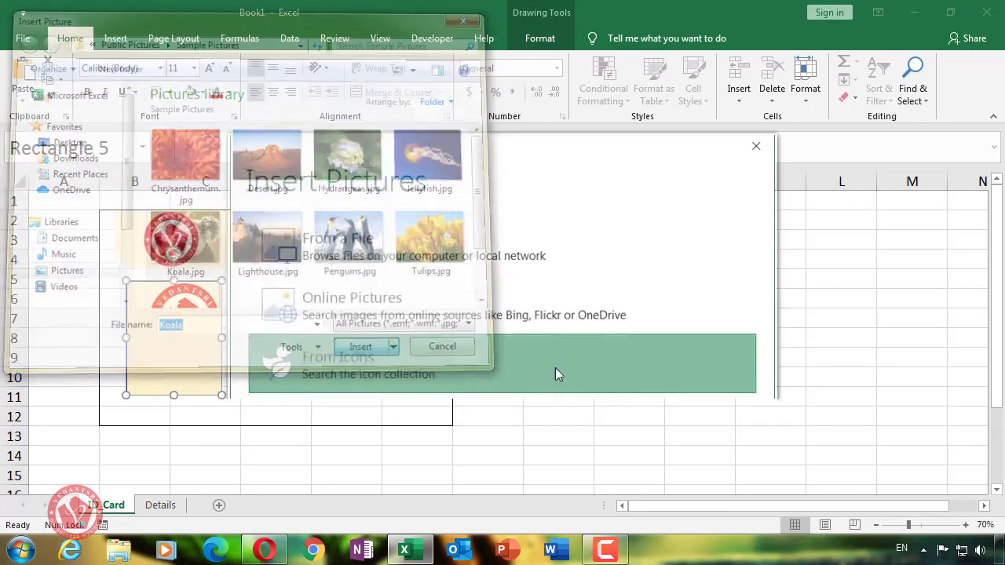
left_click(588, 295)
left_click(188, 333)
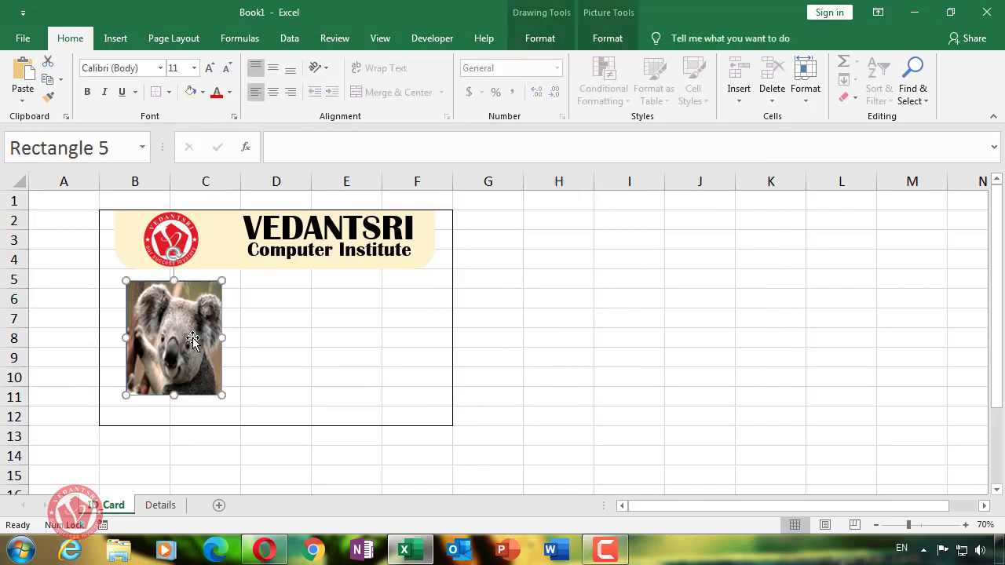
left_click(510, 344)
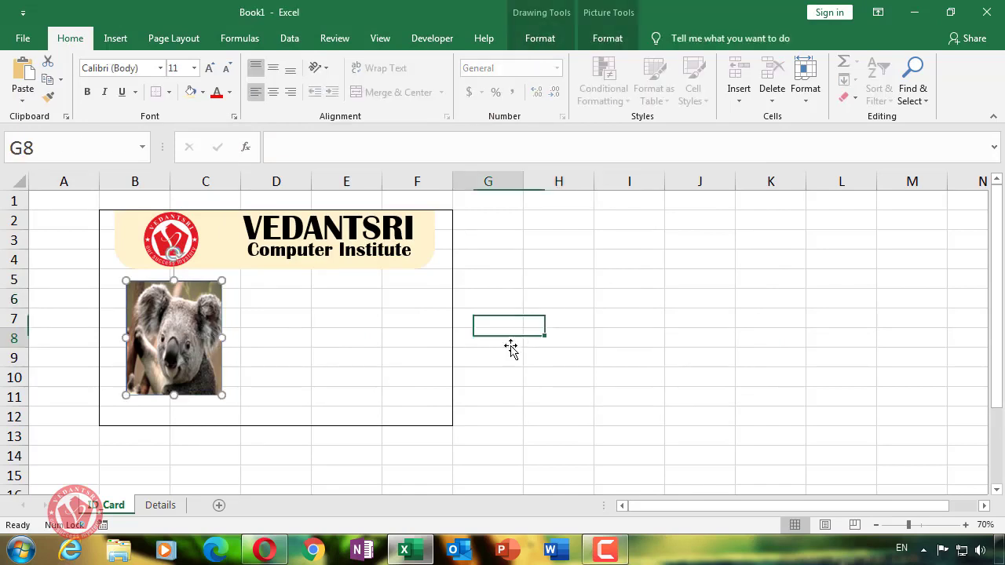
Apply the Fill crop option to the koala picture so it covers its frame in proportion
left_click(188, 342)
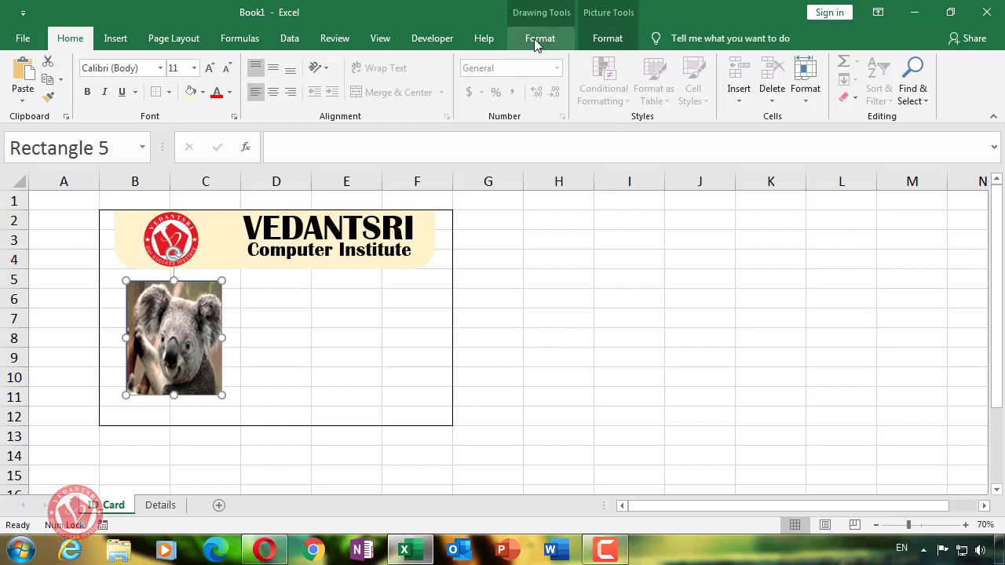
left_click(616, 38)
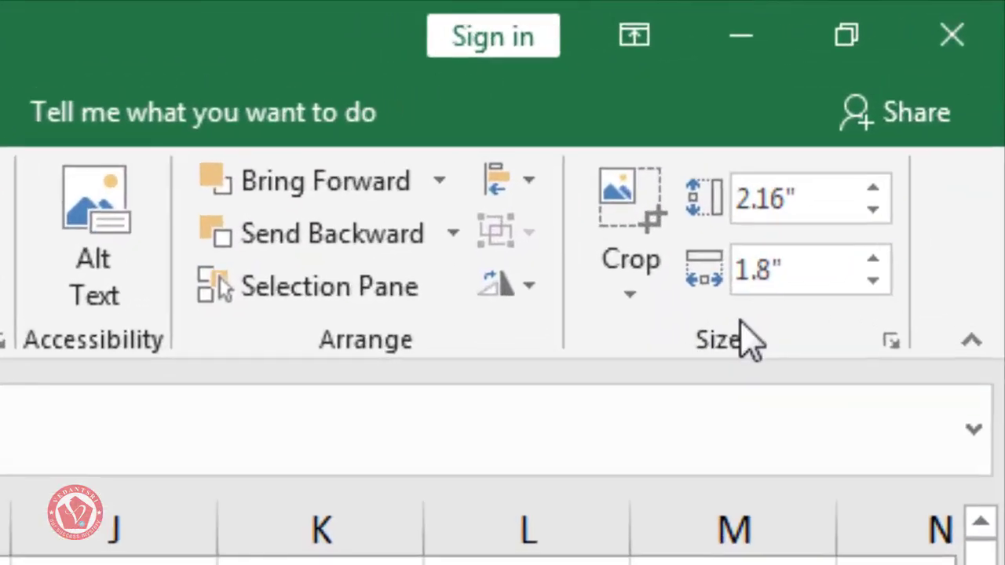
left_click(846, 128)
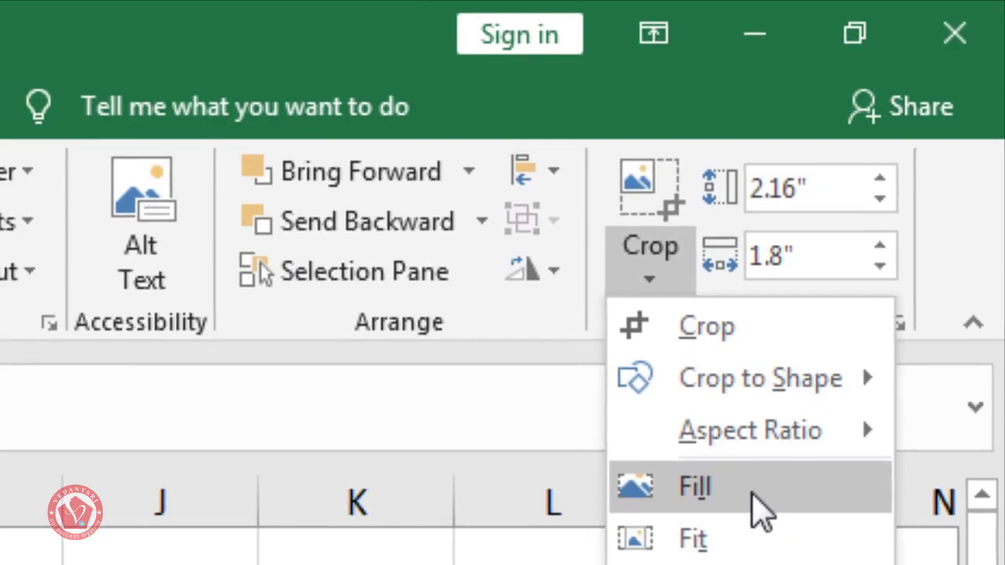
left_click(753, 496)
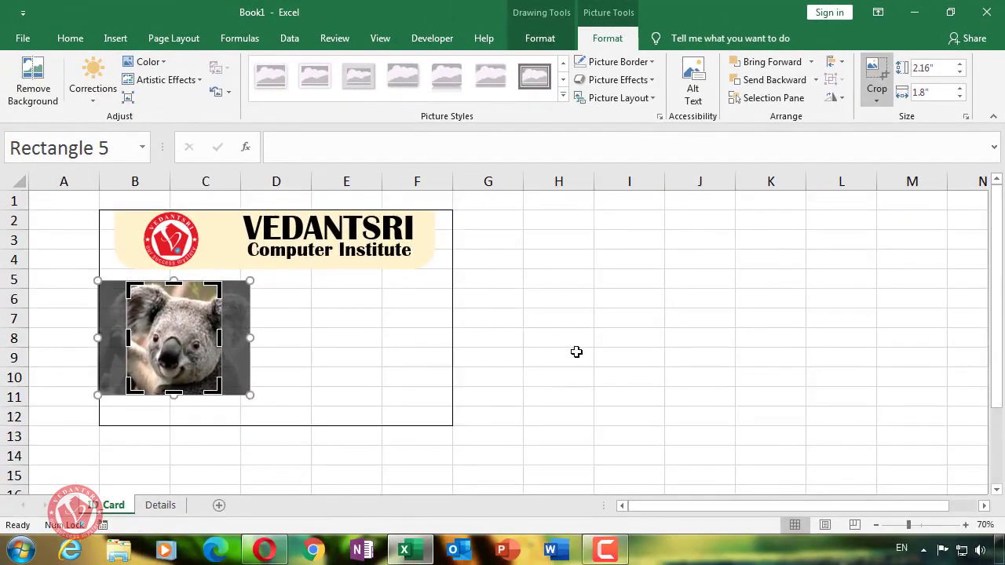
left_click(577, 352)
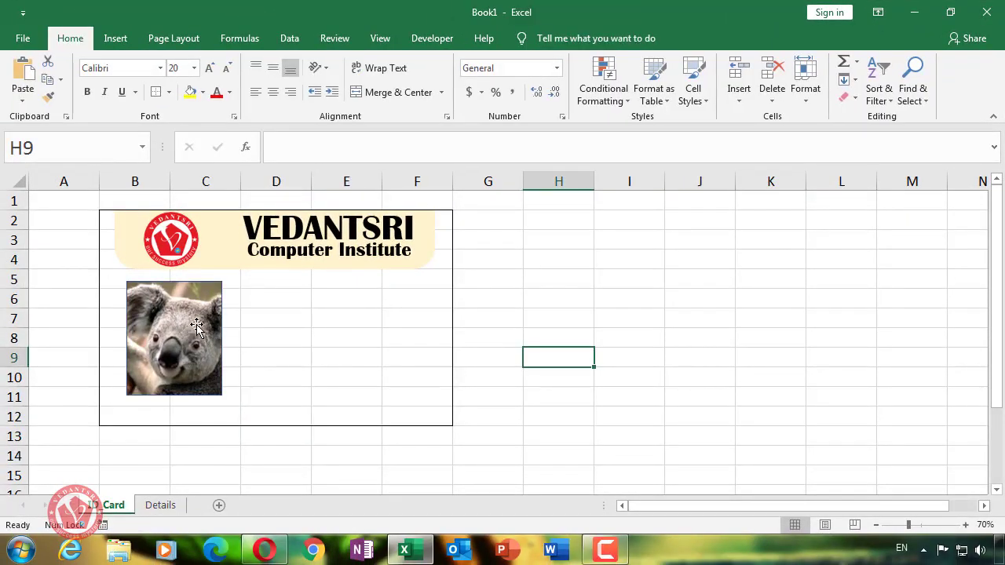
Examine the outline weight and dash style options for the koala photo frame
left_click(197, 326)
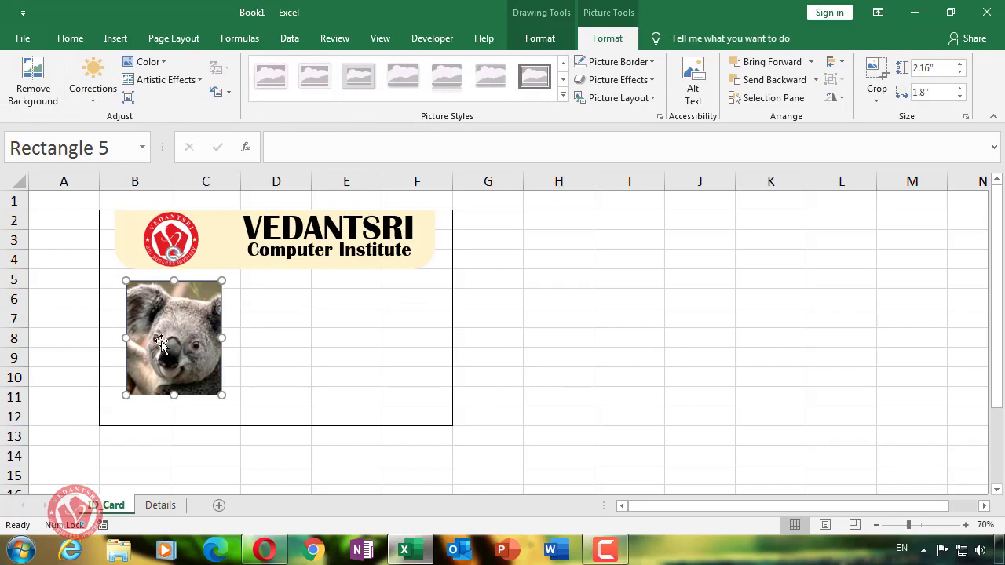
left_click(539, 38)
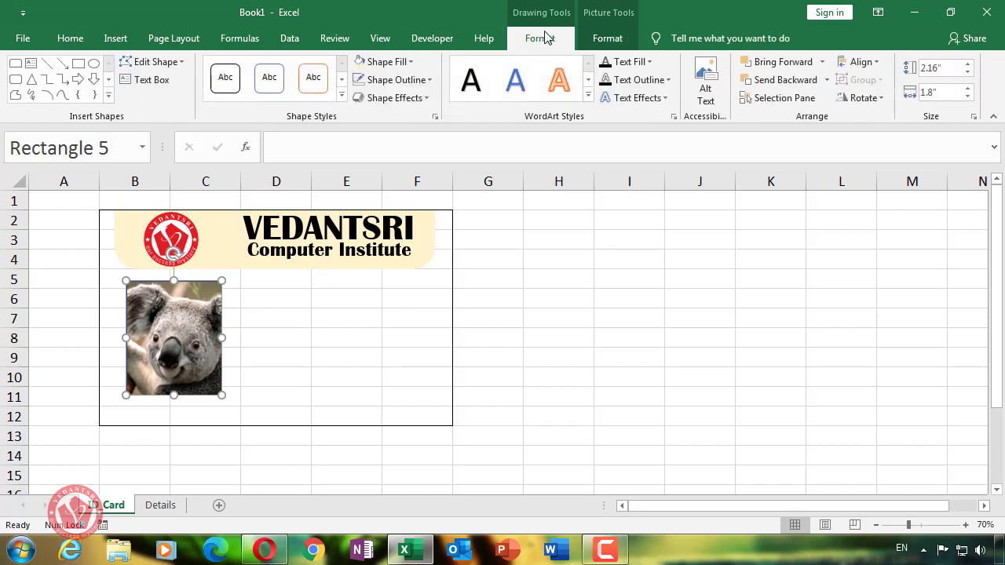
left_click(424, 80)
mouse_move(476, 279)
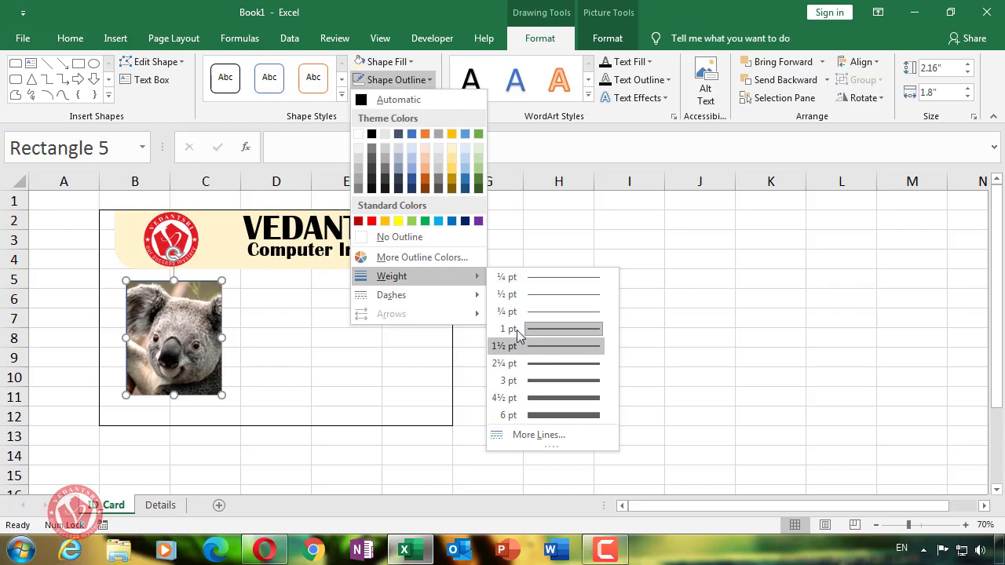
mouse_move(460, 295)
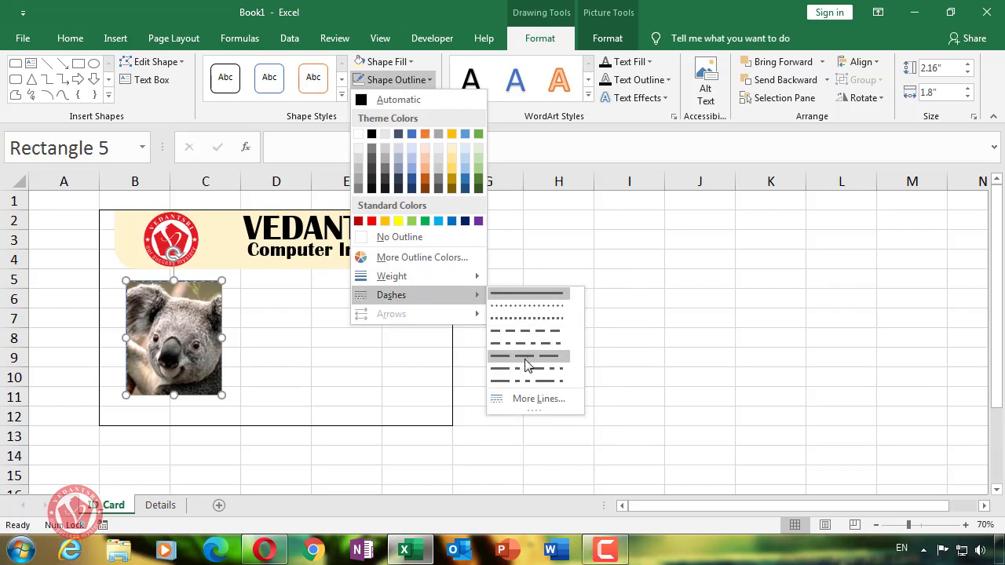
left_click(666, 263)
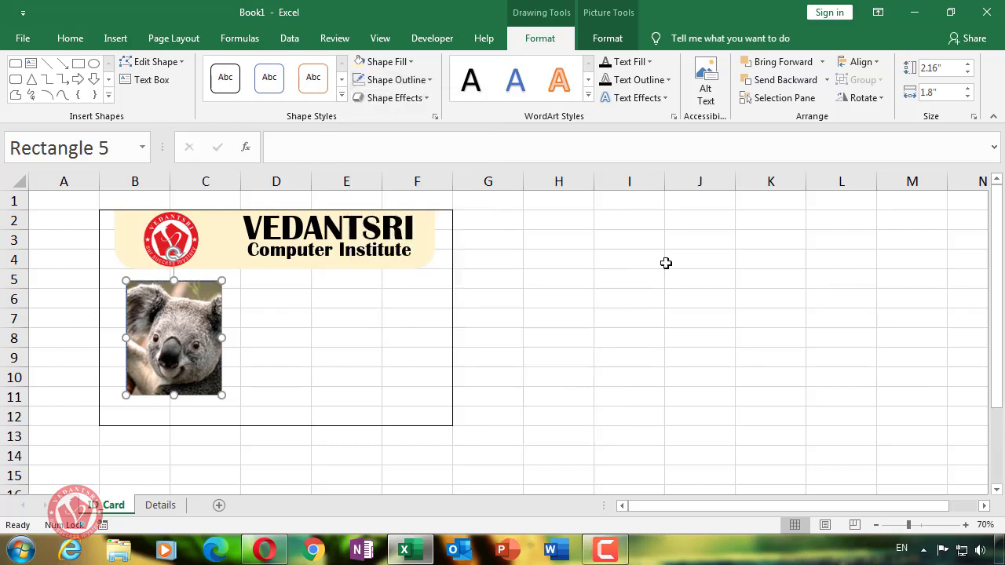
left_click(403, 290)
left_click(196, 326)
Check the sample card and enter the labels Name, Reg and Department in cells D6 to D8 beside the photo
left_click(267, 548)
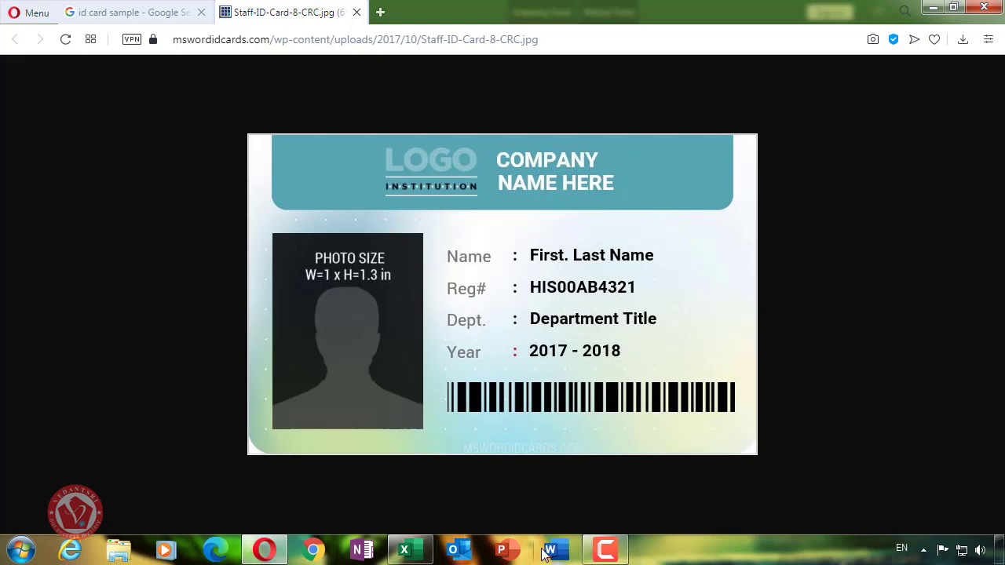
left_click(405, 550)
left_click(269, 301)
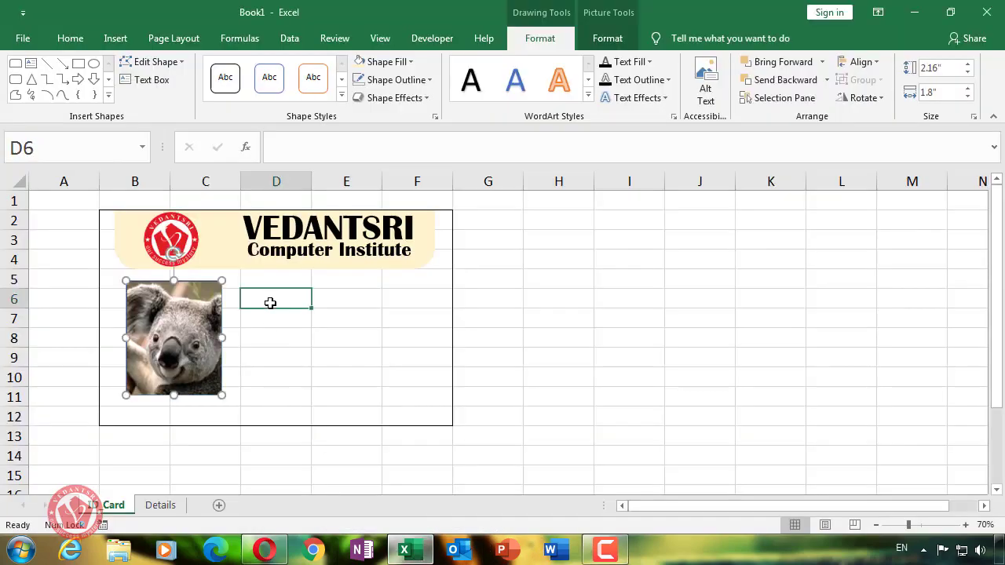
type("Name")
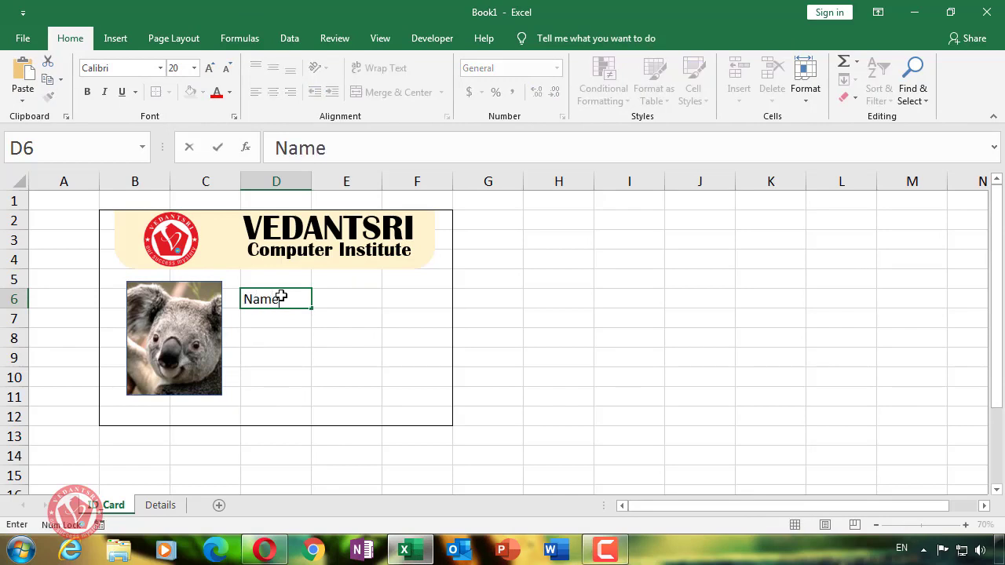
key("Return")
type("Reg")
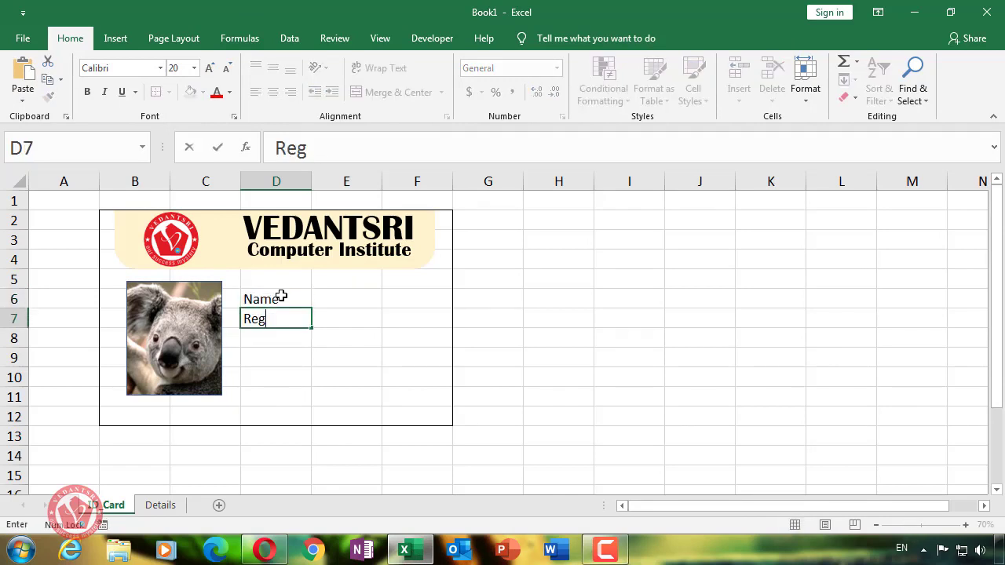
key("Return")
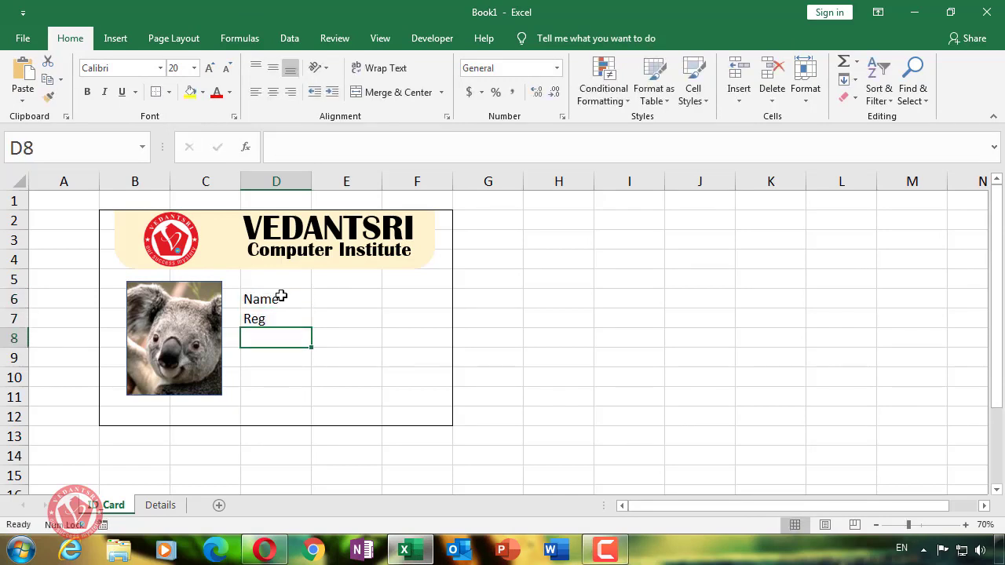
type("Department")
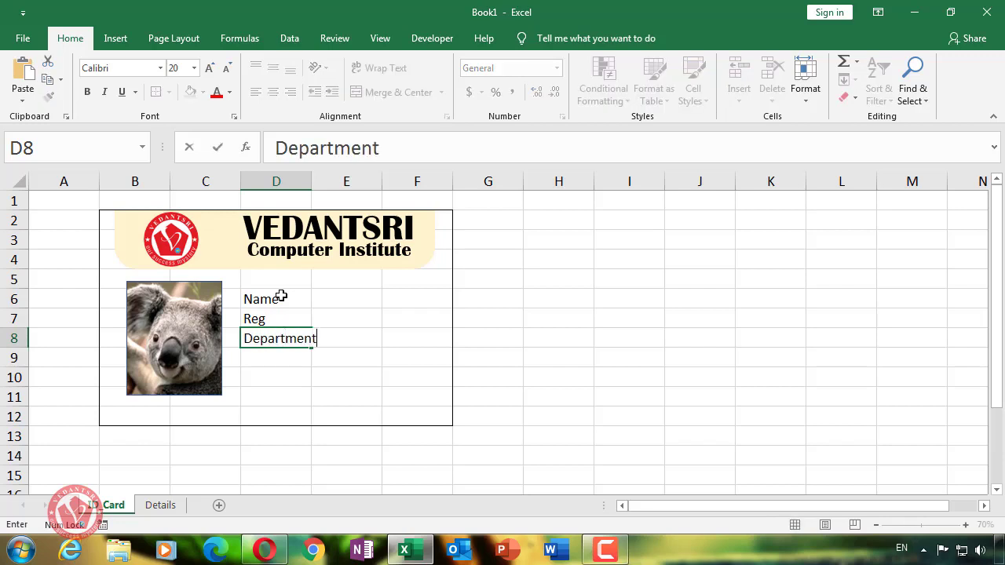
key("Return")
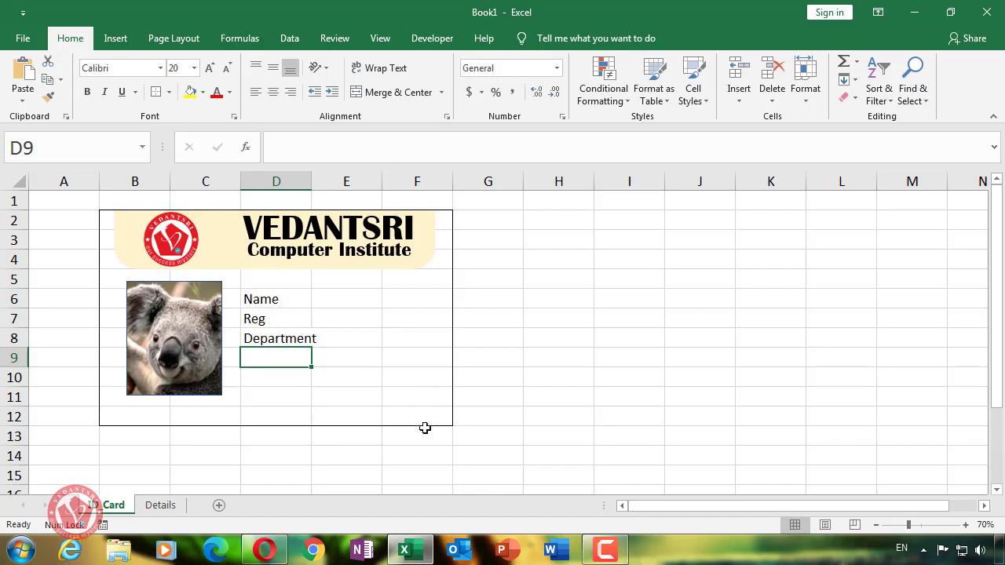
Check the sample card for the remaining field and enter the label Year in cell D9
left_click(265, 550)
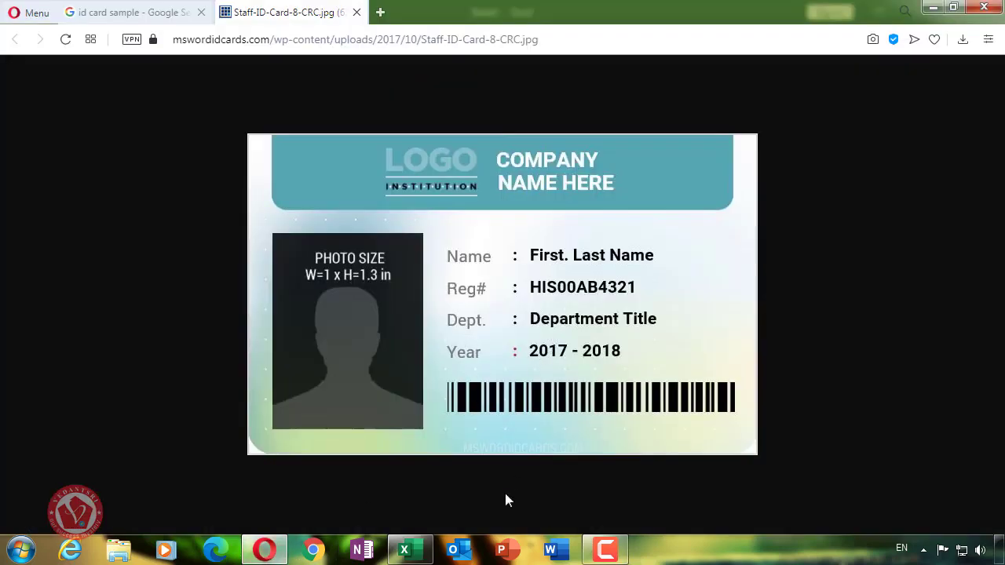
mouse_move(410, 550)
left_click(427, 463)
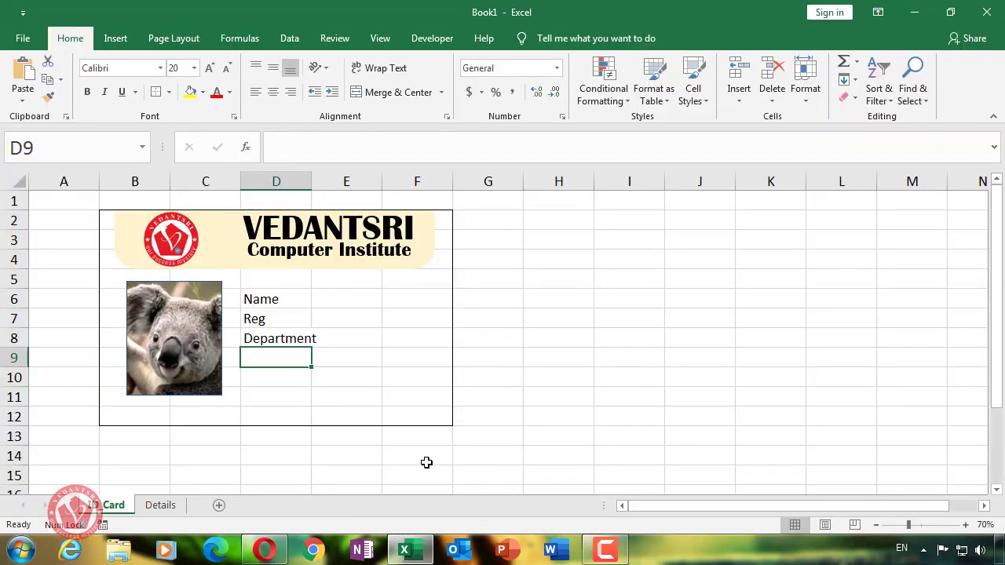
type("Year")
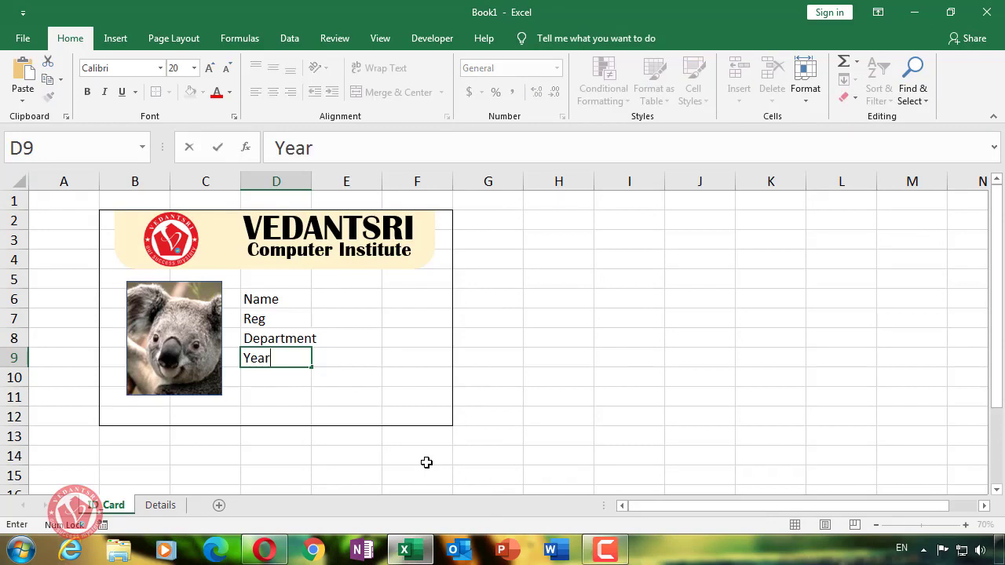
left_click(360, 386)
Widen column D slightly so the Department label fits inside its cell
left_click(286, 299)
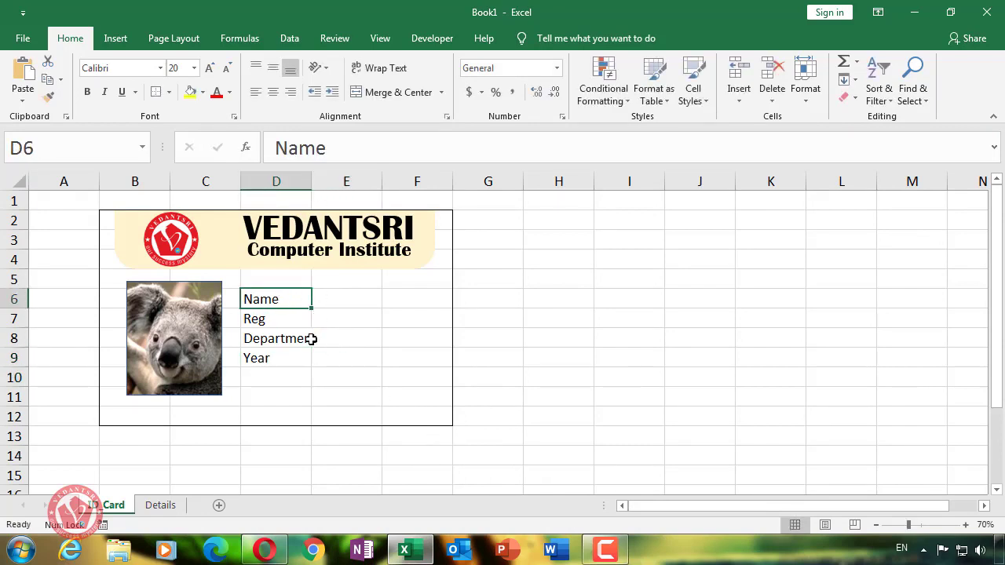
left_click_drag(311, 182, 319, 181)
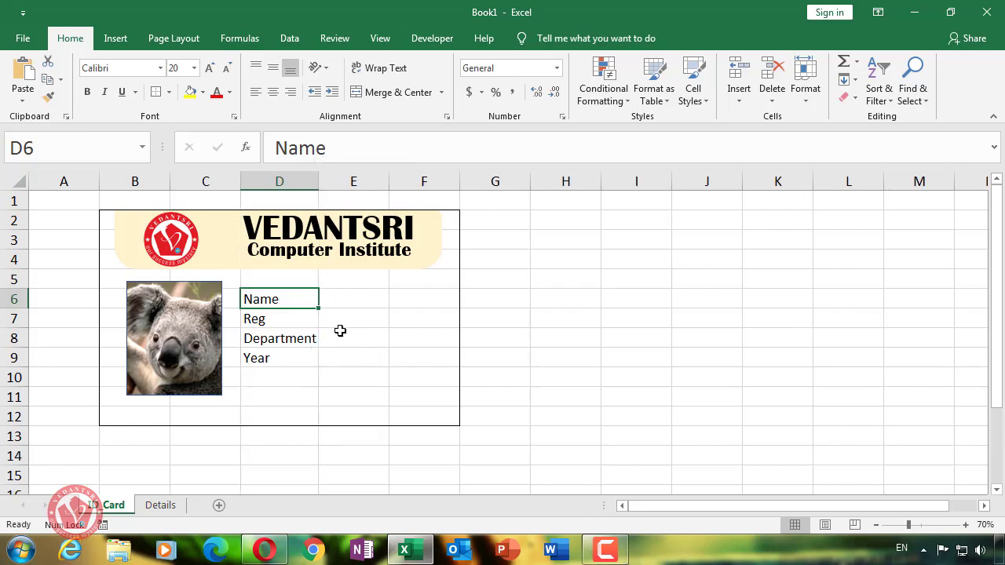
left_click(340, 330)
left_click(290, 301)
left_click_drag(289, 301, 291, 358)
left_click(164, 417)
left_click(274, 417)
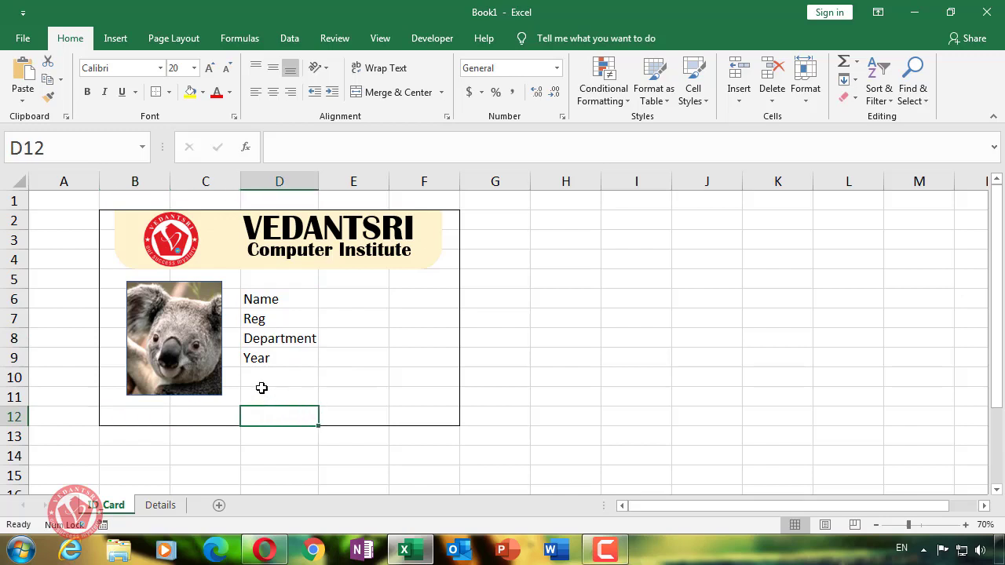
left_click(266, 355)
left_click_drag(261, 303, 292, 364)
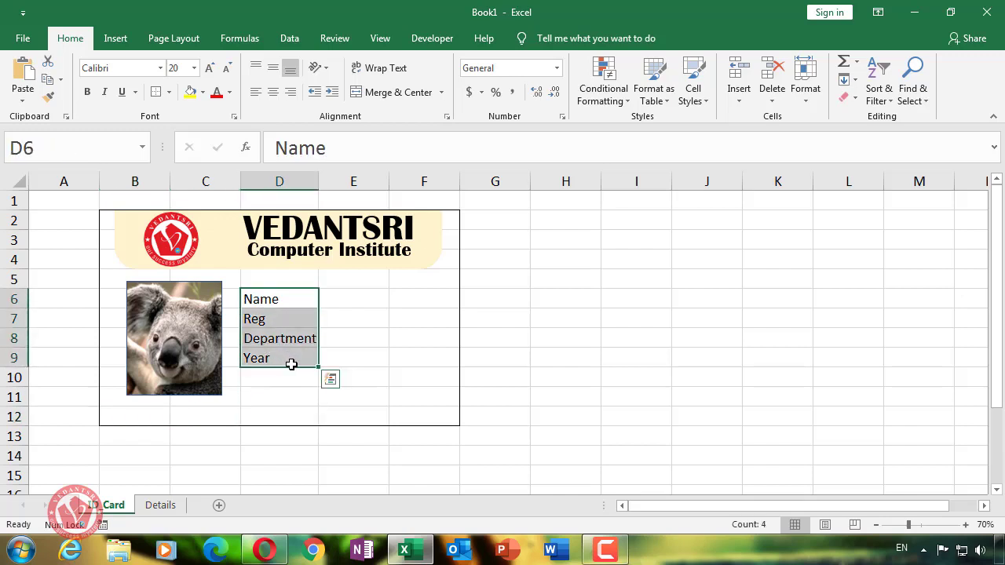
left_click(283, 380)
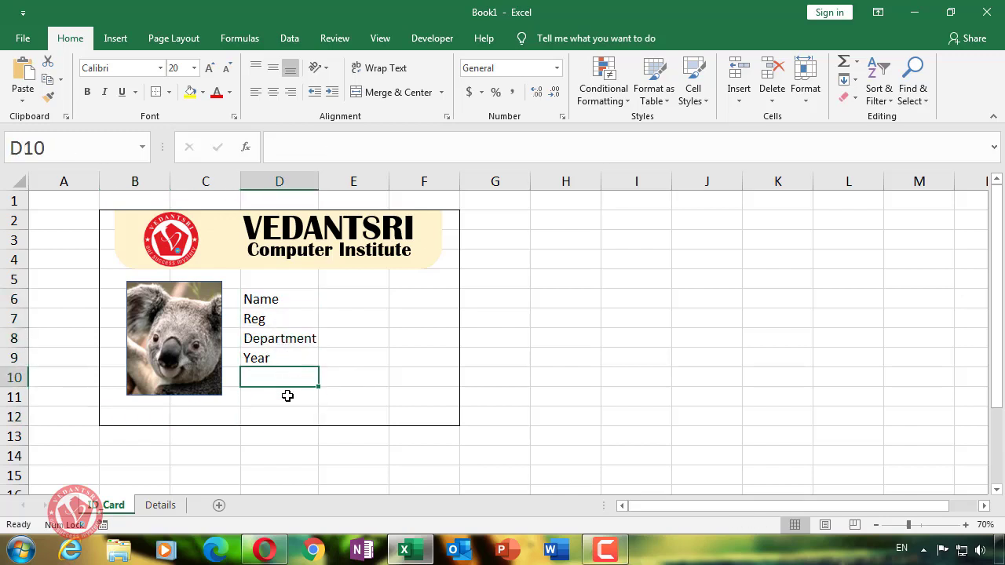
left_click(287, 395)
left_click(285, 380)
left_click(279, 301)
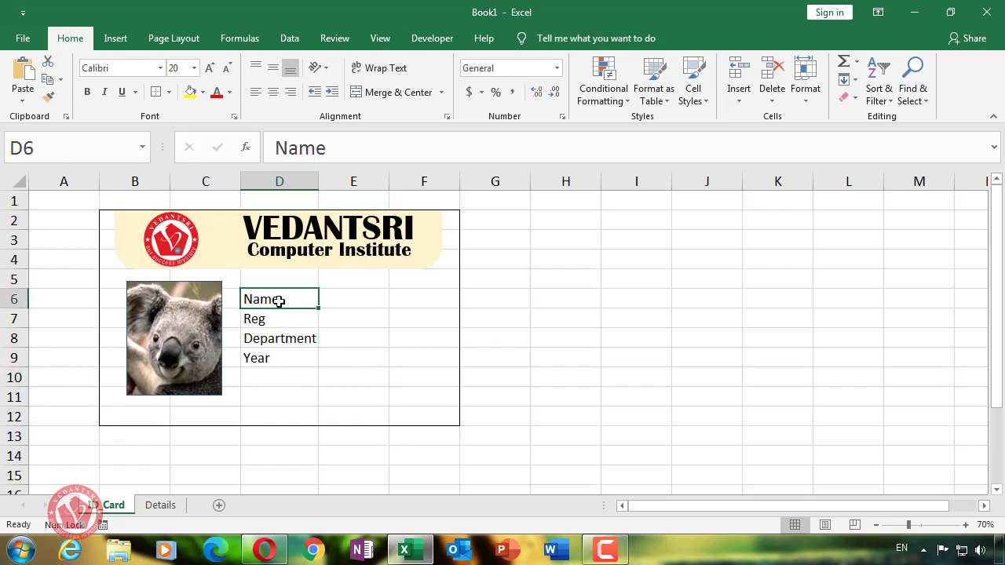
left_click_drag(273, 301, 291, 359)
left_click(359, 281)
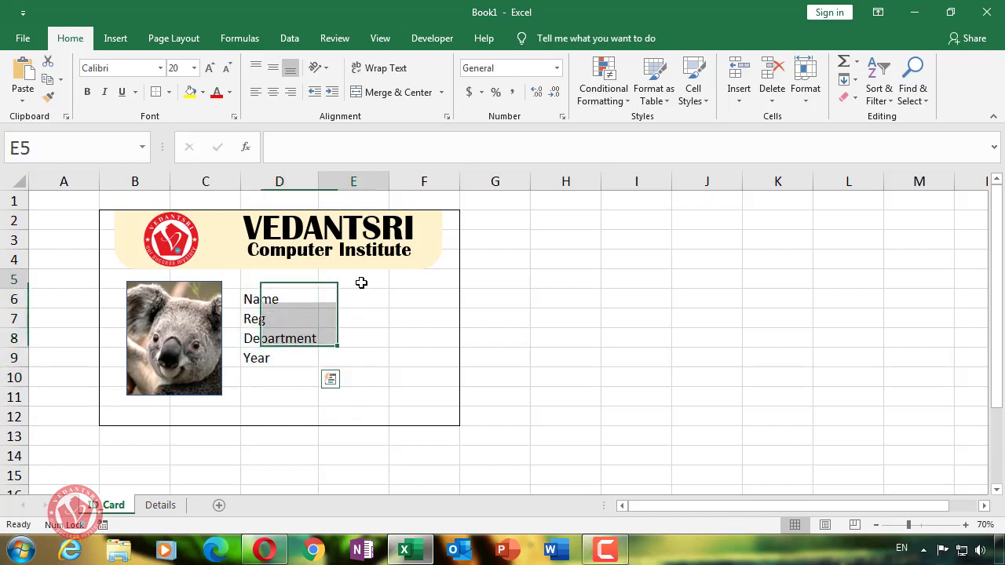
left_click(361, 301)
Apply Merge Across to E6:F9 so each label row has one wide value cell
left_click_drag(350, 298, 426, 361)
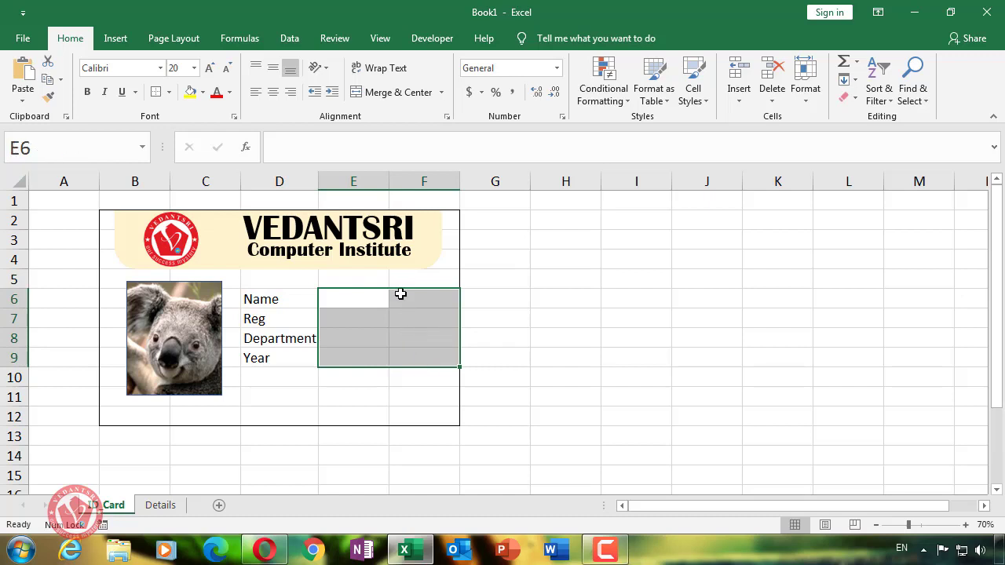
left_click(493, 347)
left_click(342, 296)
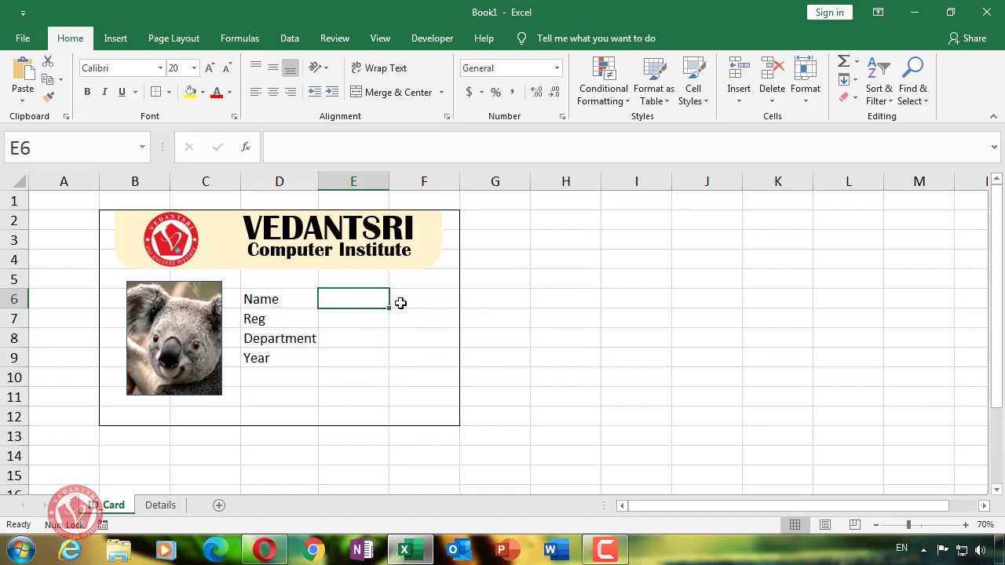
left_click_drag(401, 303, 415, 359)
left_click(416, 358)
left_click(399, 302)
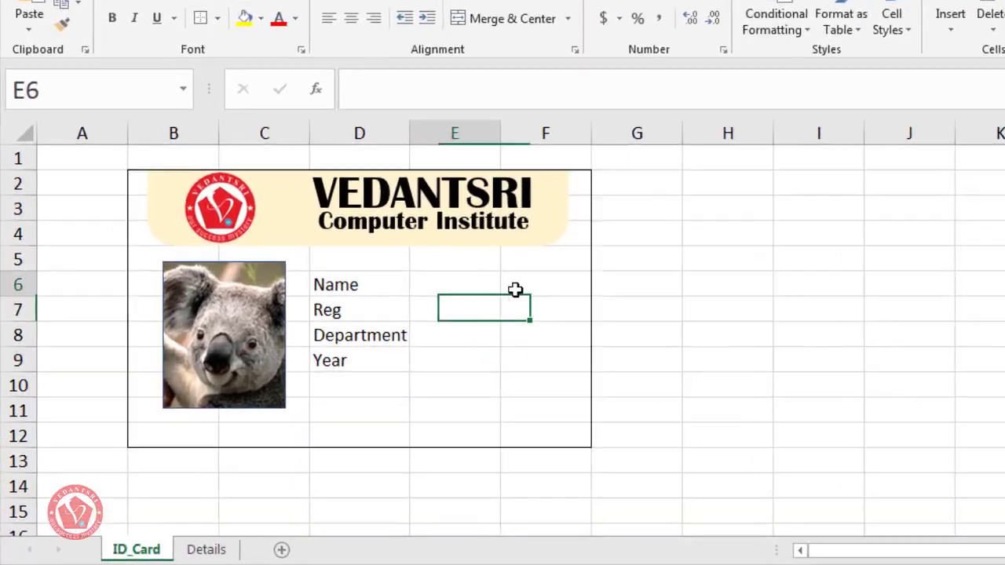
left_click_drag(477, 289, 473, 382)
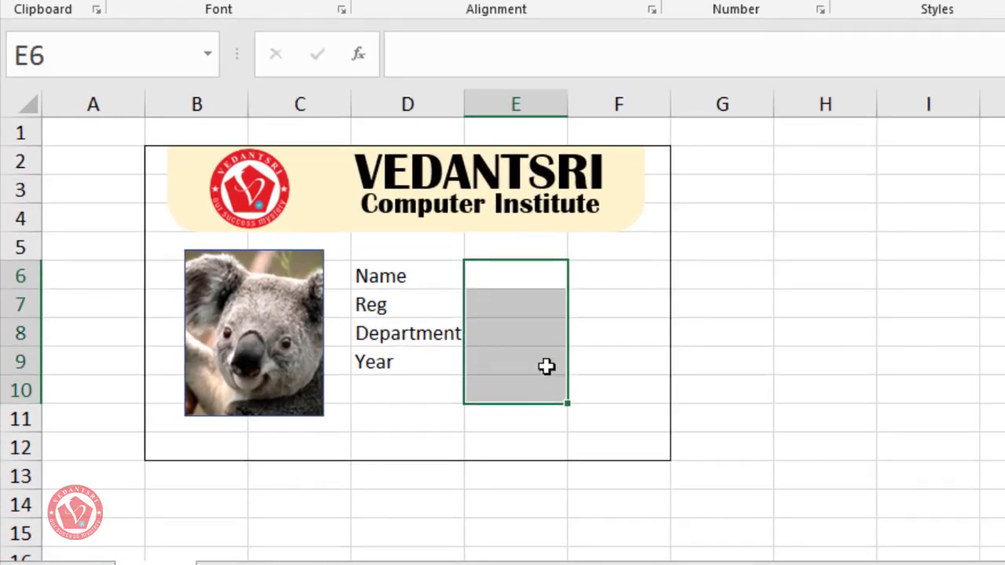
left_click_drag(534, 274, 628, 369)
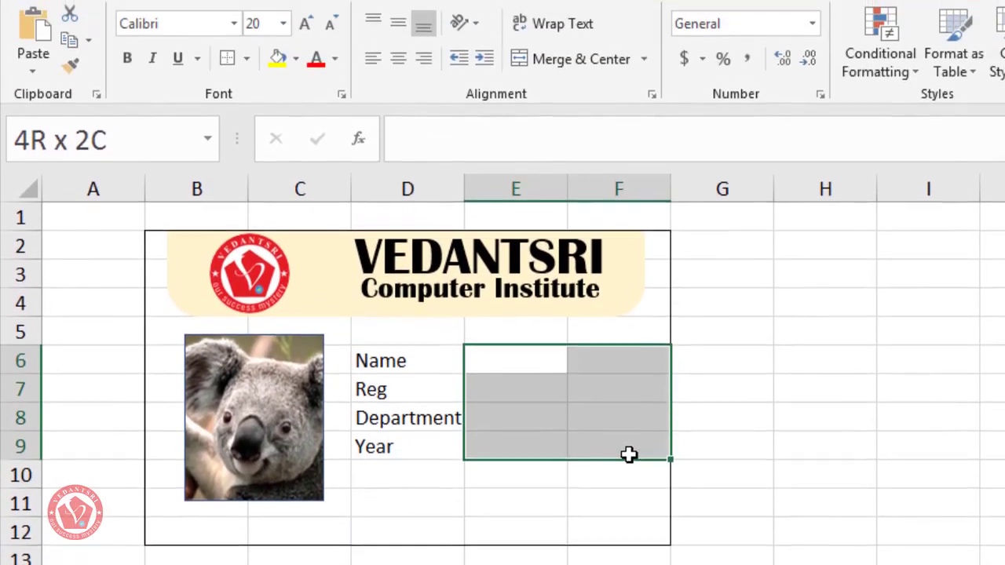
left_click_drag(629, 455, 628, 454)
left_click(643, 60)
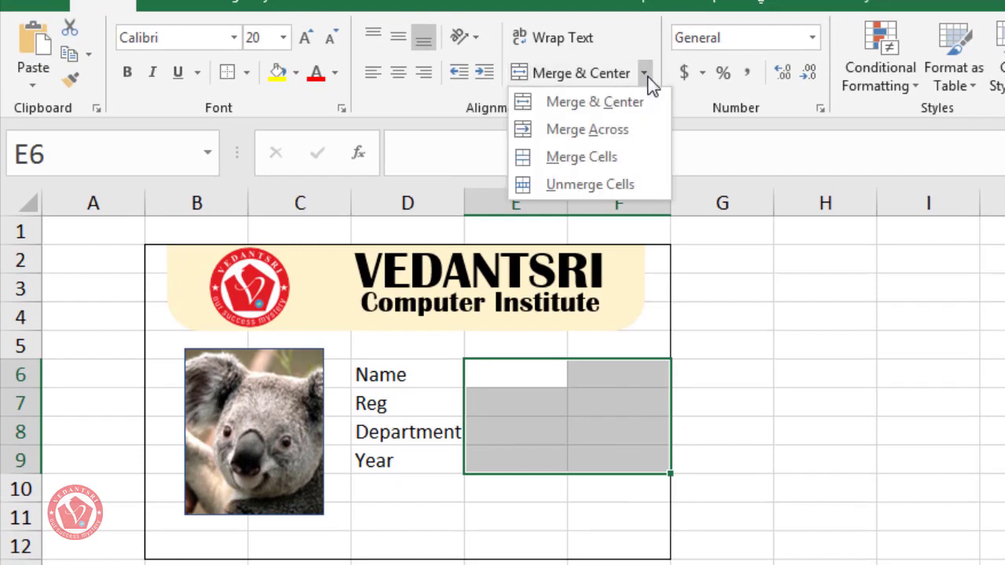
left_click(628, 130)
left_click(789, 485)
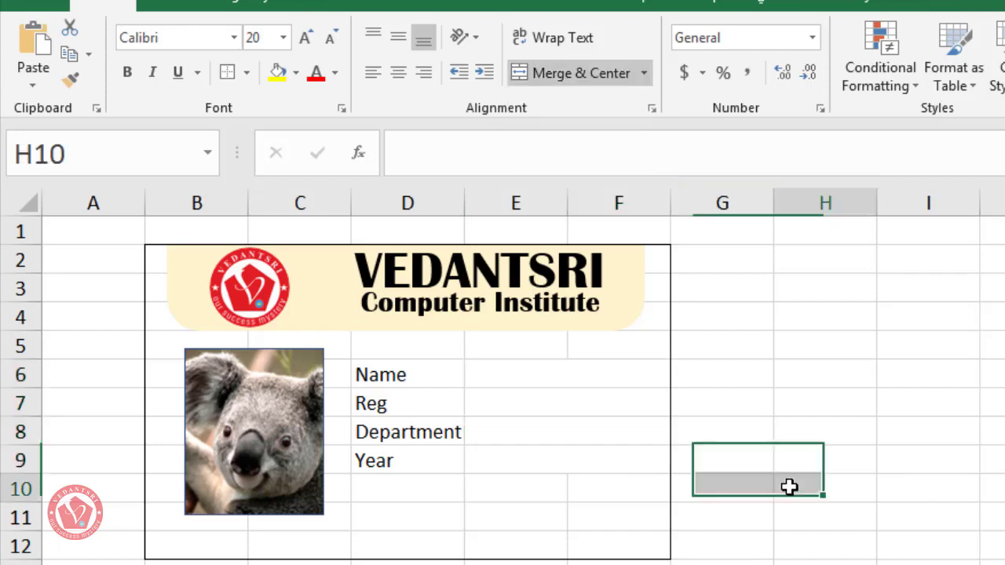
Examine the merged value cells in rows 6 to 9 against the Name, Reg, Department and Year labels
left_click(561, 385)
left_click(568, 406)
left_click(574, 435)
left_click(574, 458)
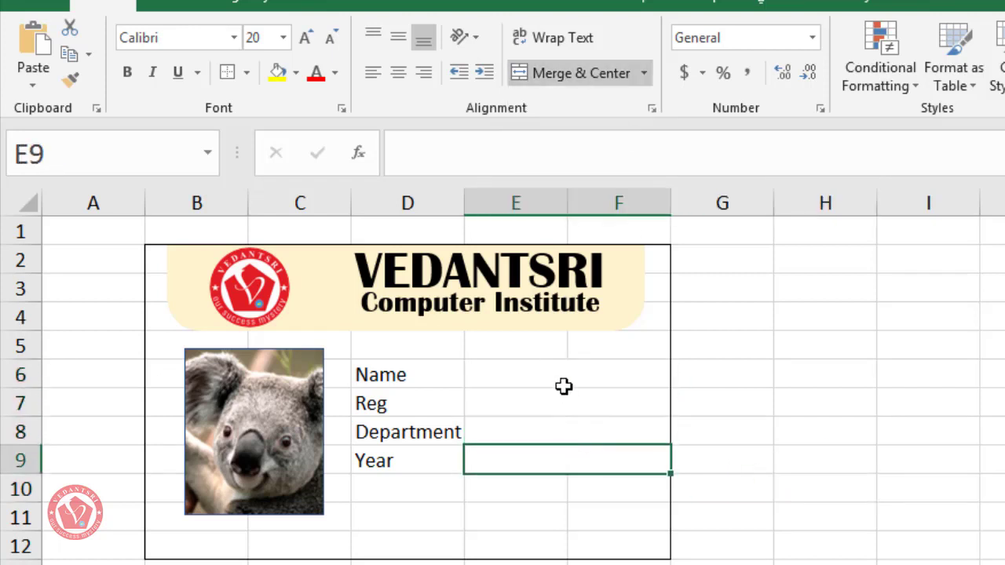
left_click(562, 376)
left_click(557, 403)
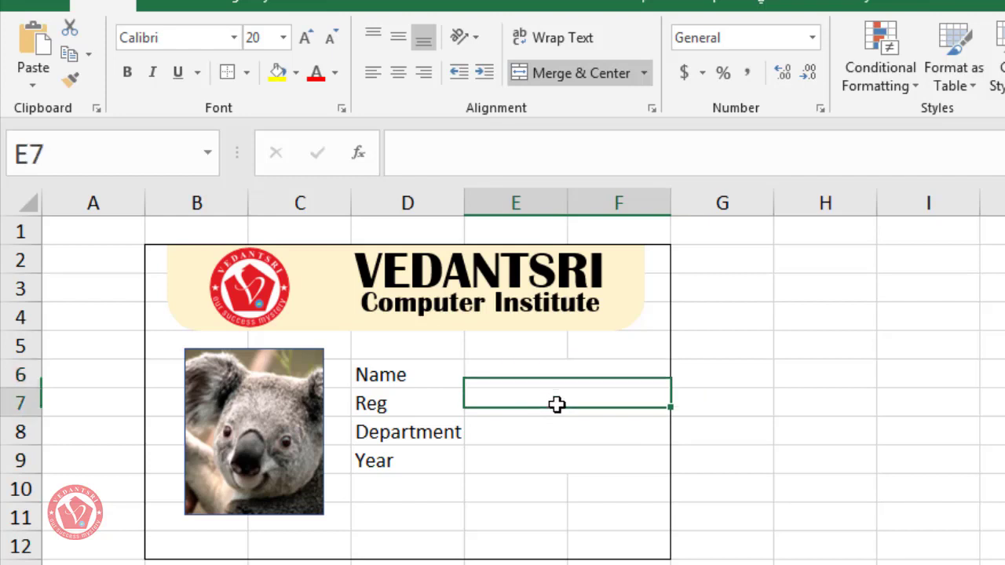
left_click(554, 433)
left_click(555, 464)
left_click_drag(424, 374, 426, 461)
left_click(567, 425)
left_click_drag(547, 372, 562, 460)
left_click(565, 550)
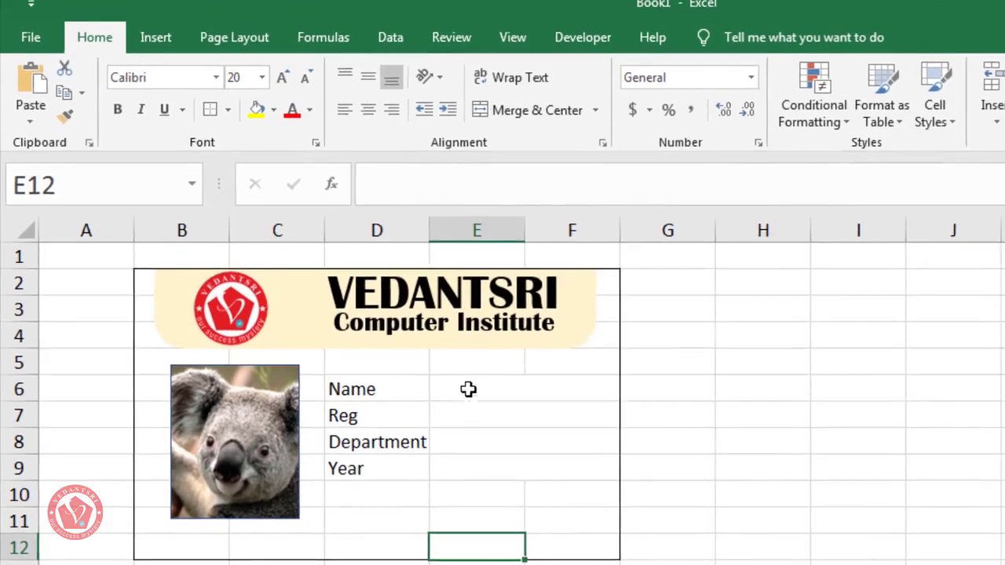
left_click(508, 372)
left_click(426, 374)
left_click(451, 391)
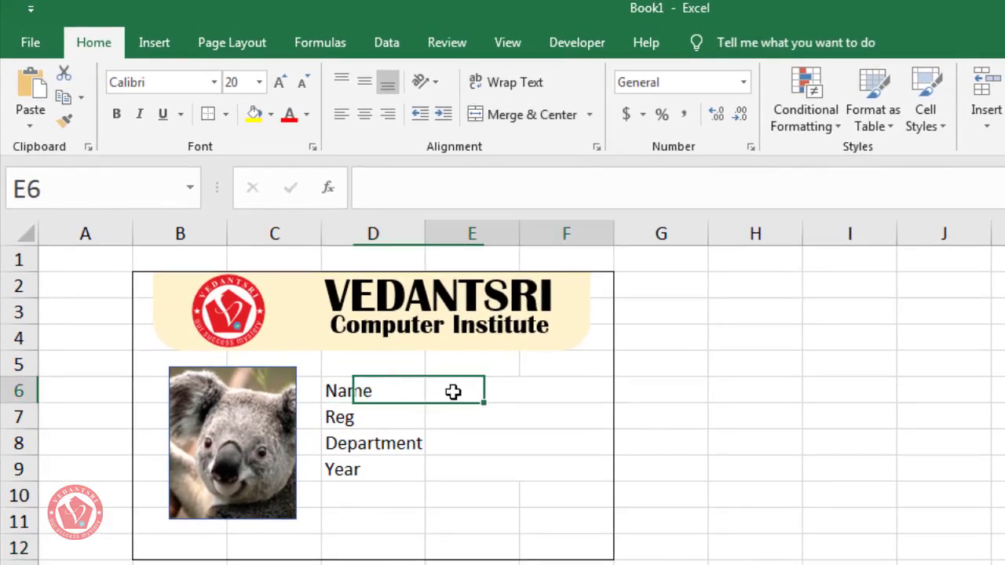
left_click(514, 418)
left_click(516, 449)
left_click(515, 473)
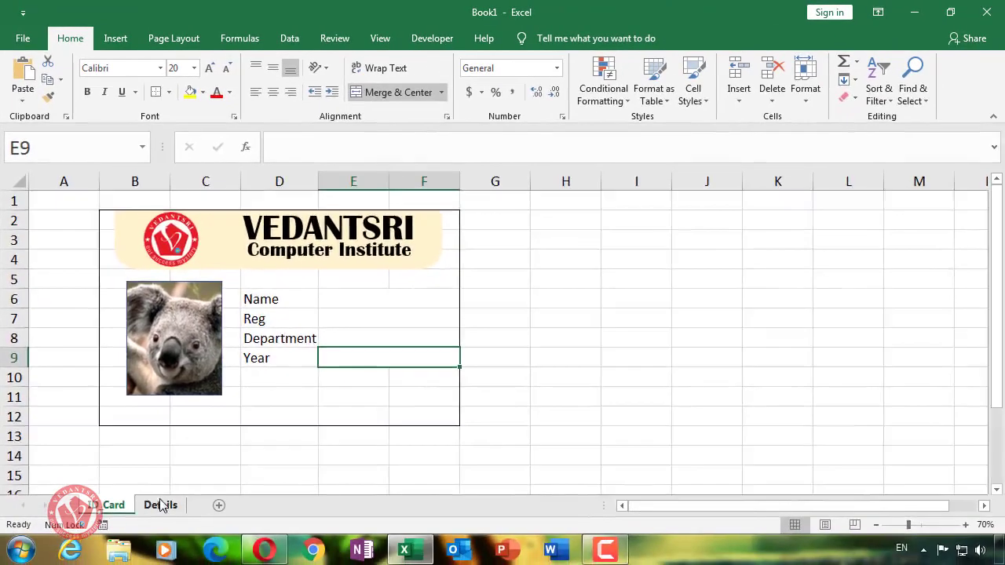
left_click(160, 506)
left_click(118, 505)
left_click(154, 506)
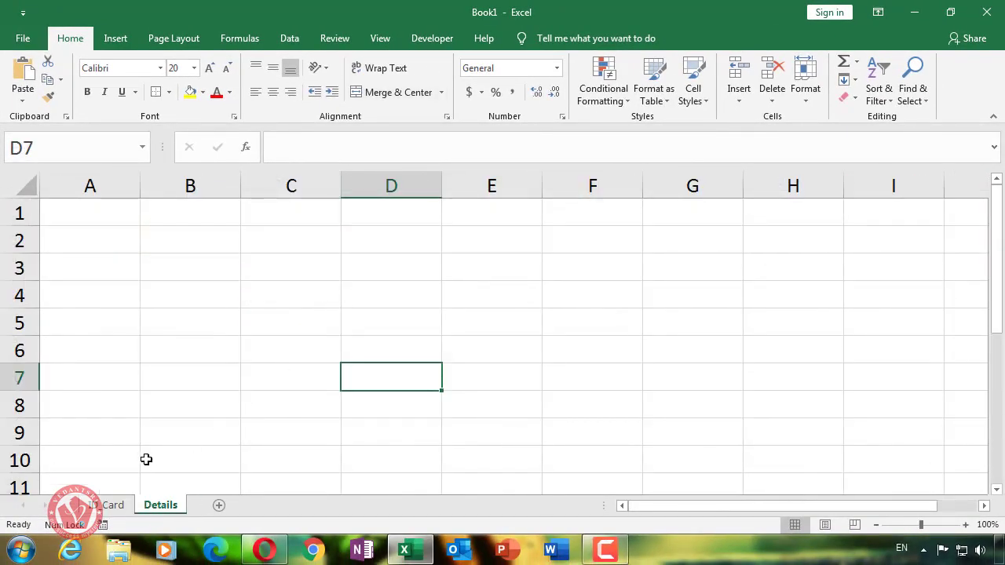
left_click(117, 506)
left_click_drag(260, 298, 271, 358)
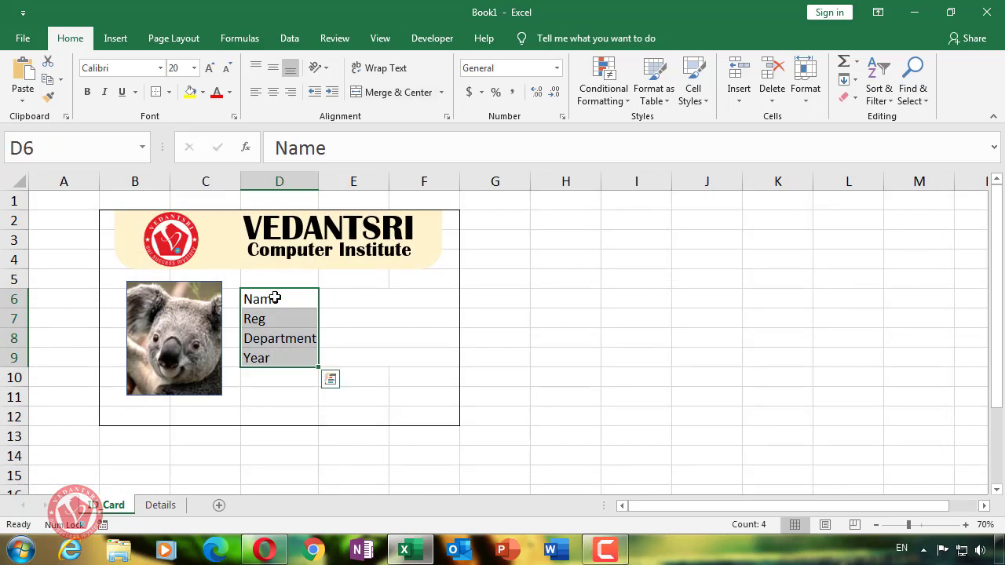
left_click(275, 298)
On the Details sheet, enter the headers Name, Registration, Department and Year in cells A1 to D1
left_click(162, 505)
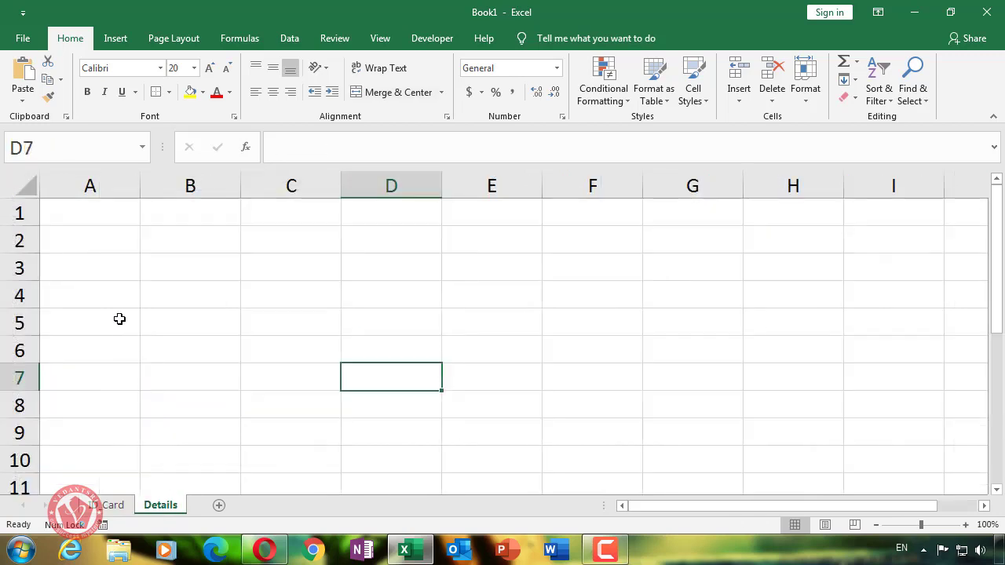
left_click(102, 220)
type("Name")
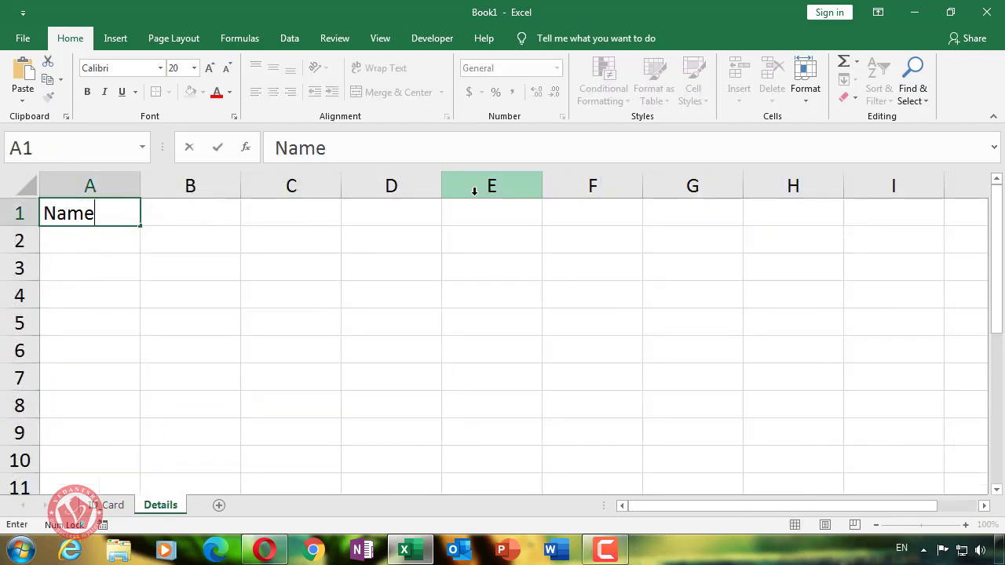
key("Tab")
type("Re")
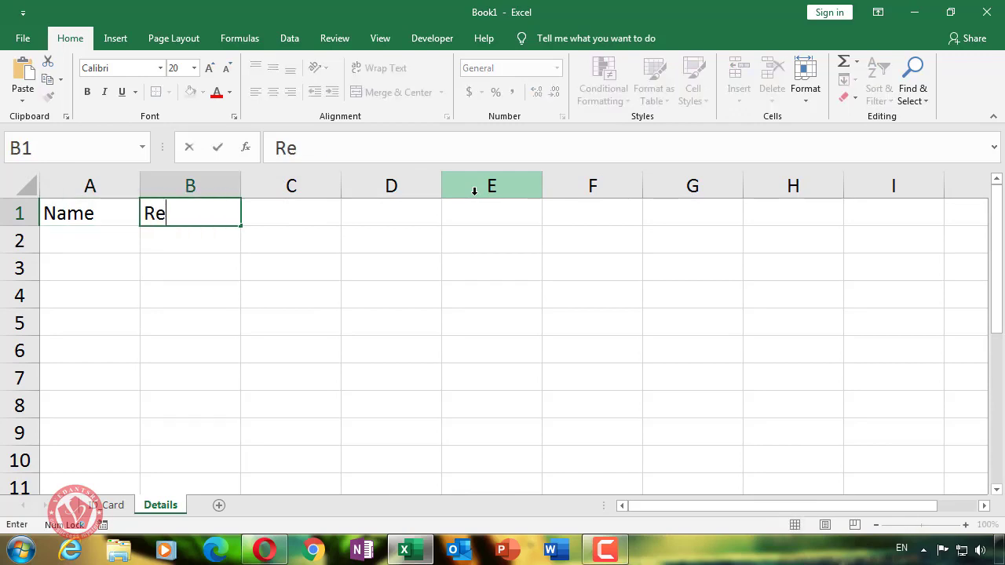
type("gistration")
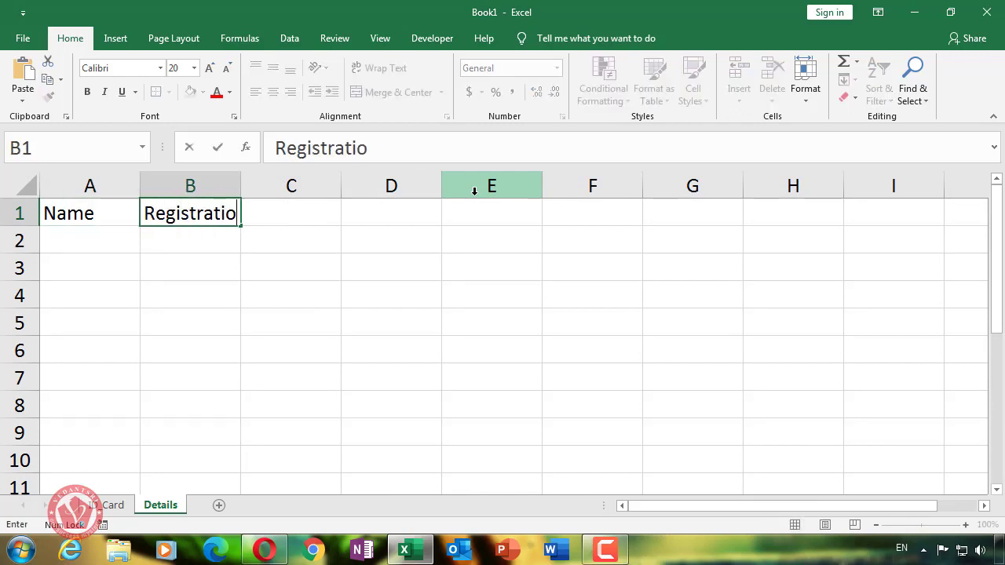
key("Tab")
type("Depar")
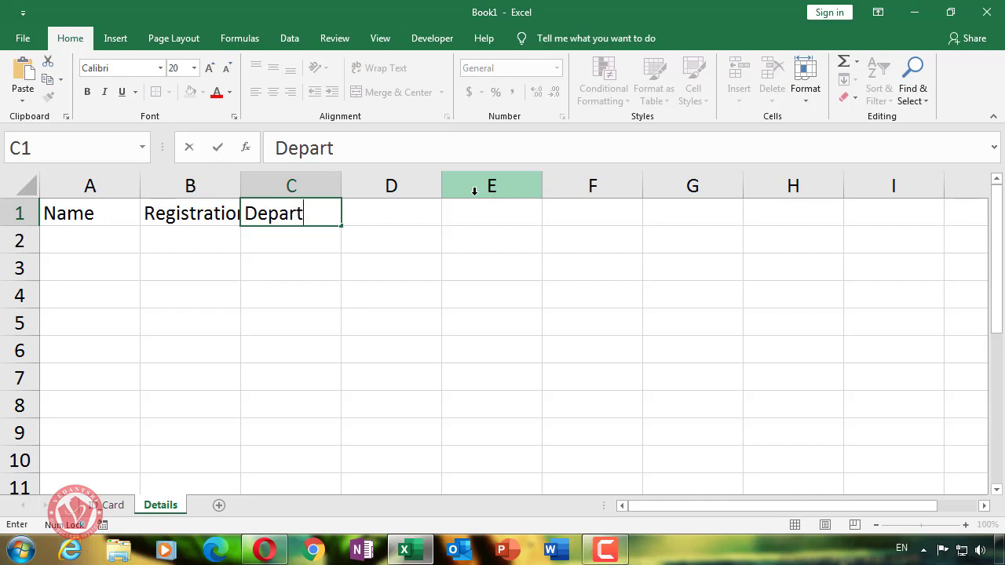
type("tment")
key("Tab")
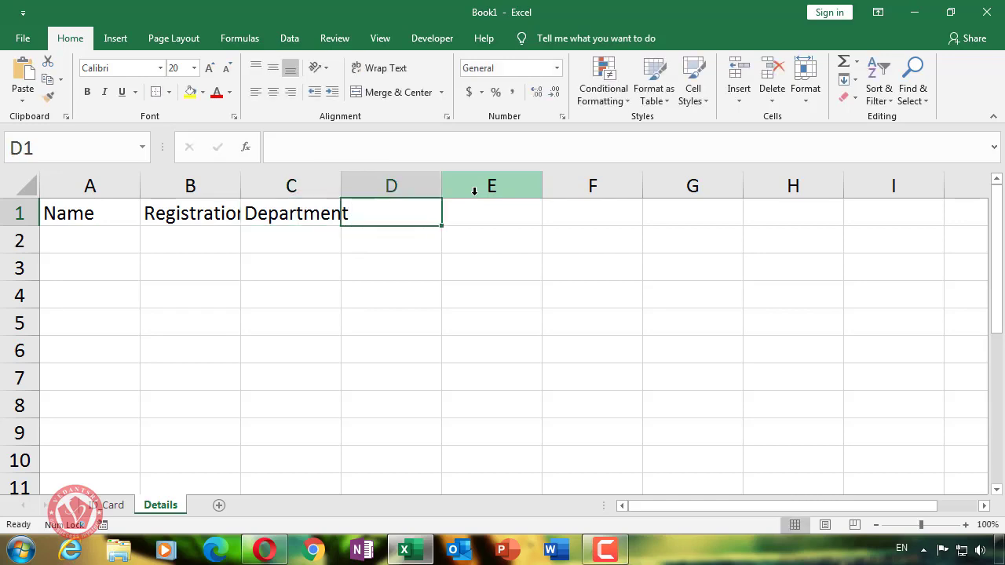
type("Year")
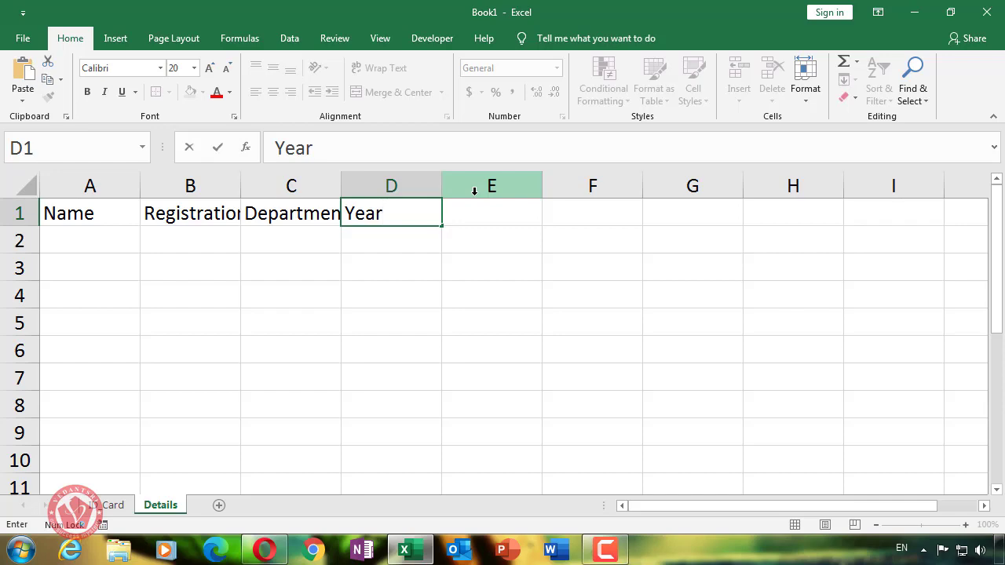
left_click(417, 277)
Centre all cells of the Details sheet both horizontally and vertically
left_click_drag(78, 214, 382, 213)
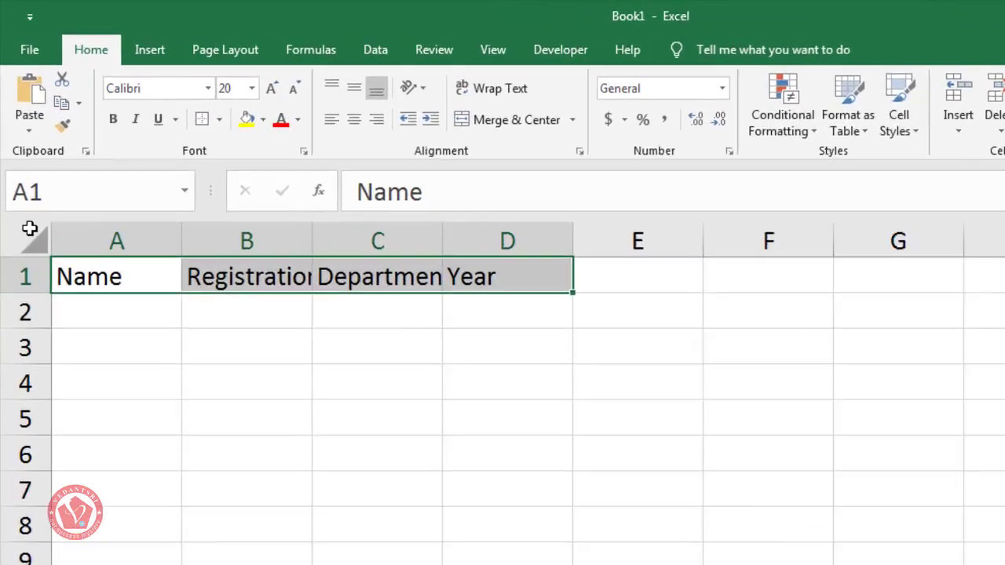
left_click(31, 231)
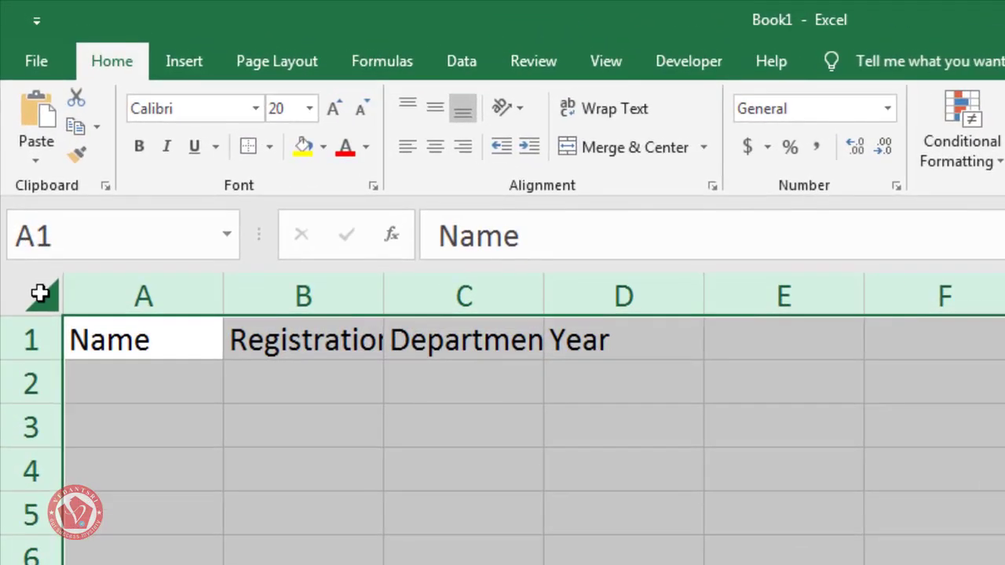
left_click(440, 157)
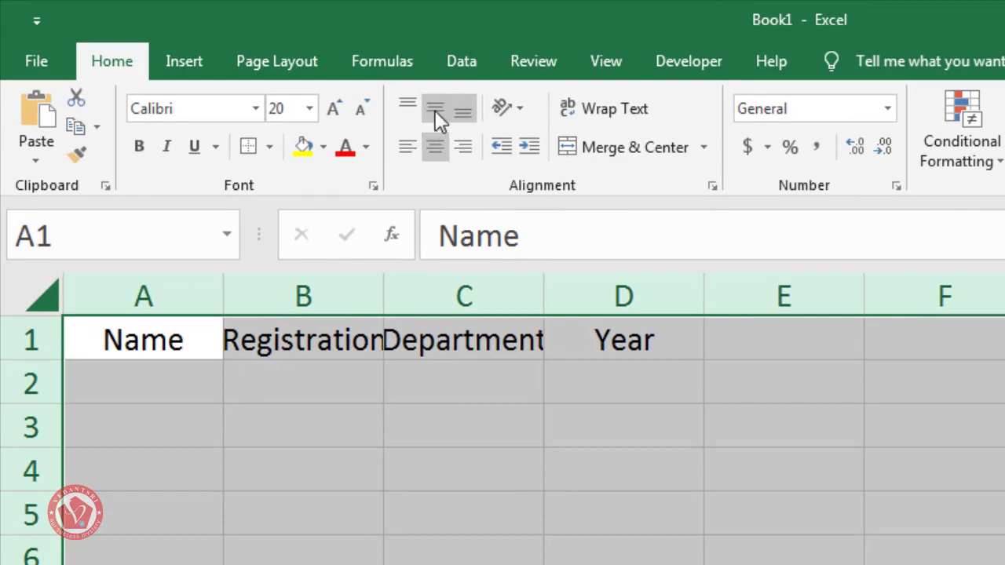
left_click(435, 108)
left_click(455, 384)
Autofit columns B and C to the Registration and Department headers
double_click(384, 292)
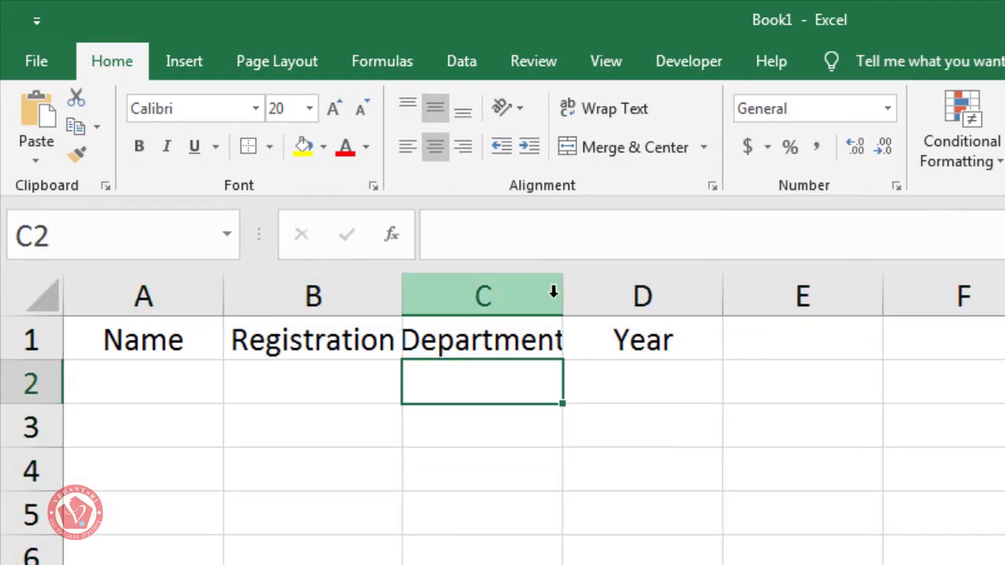
double_click(564, 293)
left_click(619, 390)
Give the header cells A1:D1 a dark blue fill and white font colour
left_click_drag(128, 349, 628, 310)
left_click(322, 147)
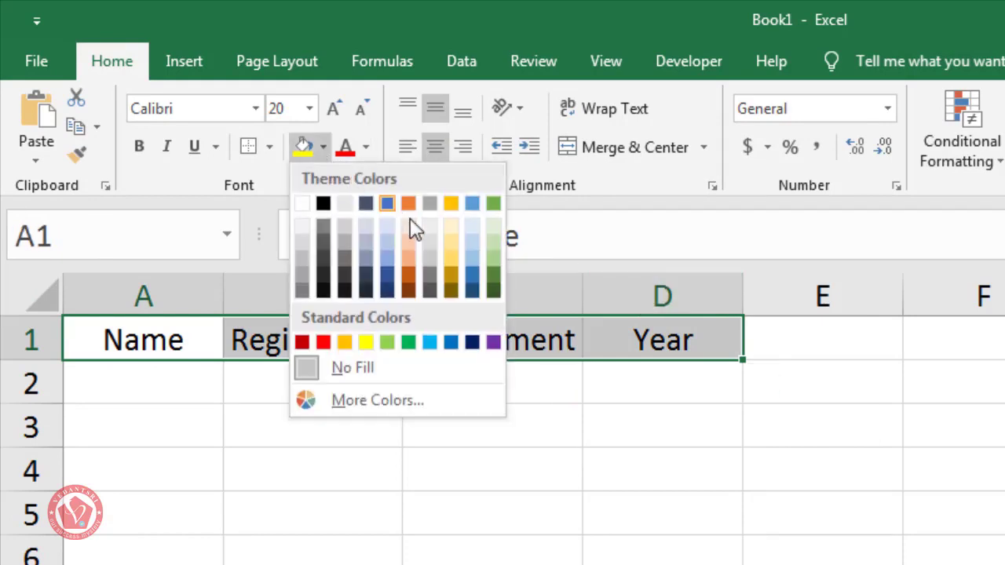
left_click(472, 342)
left_click(366, 147)
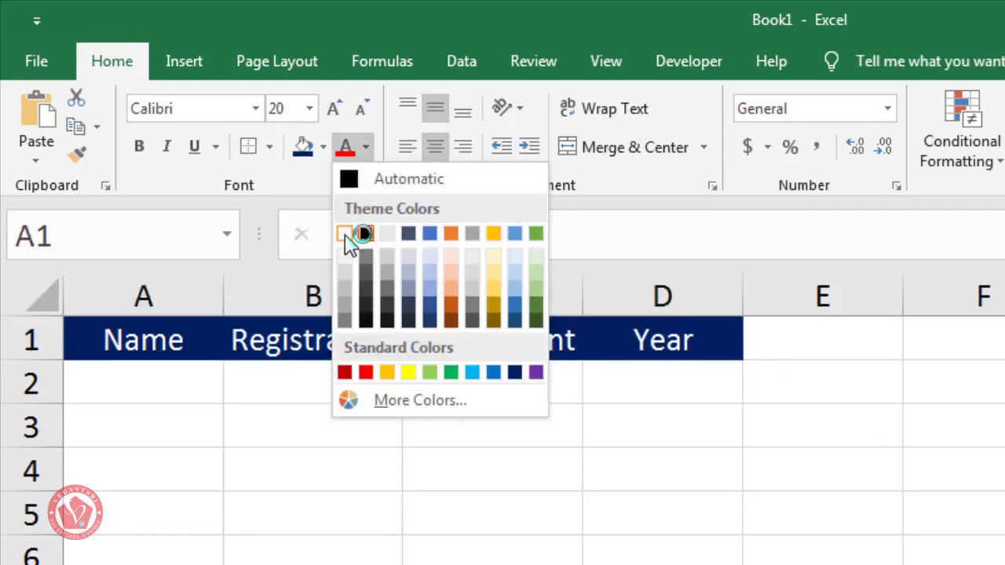
left_click(346, 235)
left_click(662, 426)
left_click_drag(182, 347, 639, 340)
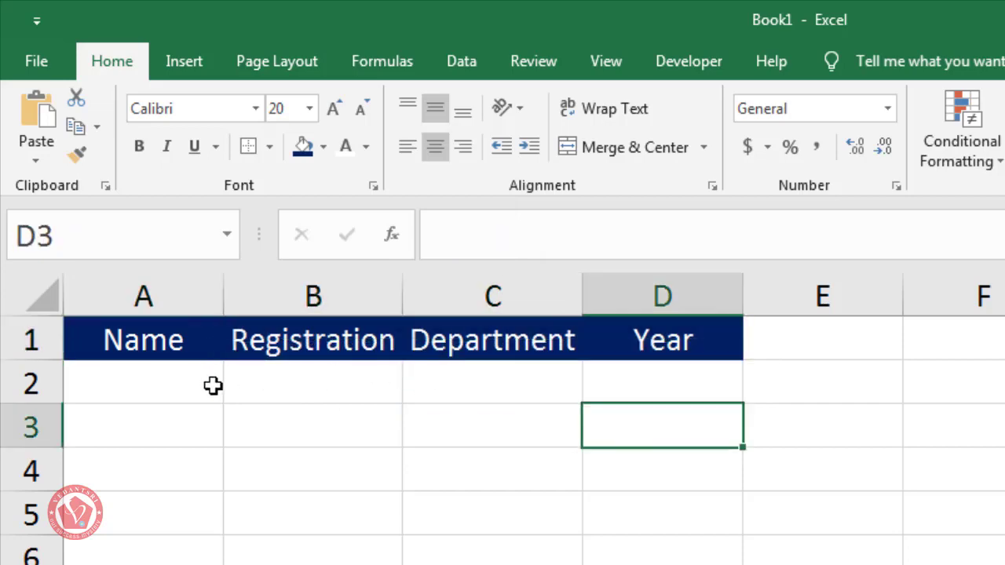
Fill the Name column in A2:A7 with six people's first names, one per row
left_click(212, 386)
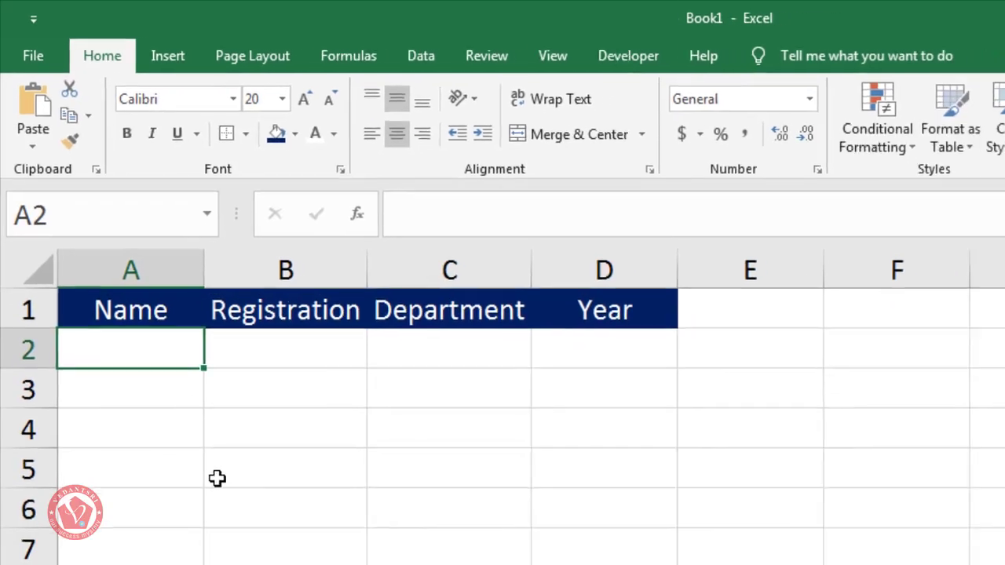
type("Ram")
key("Return")
type("S")
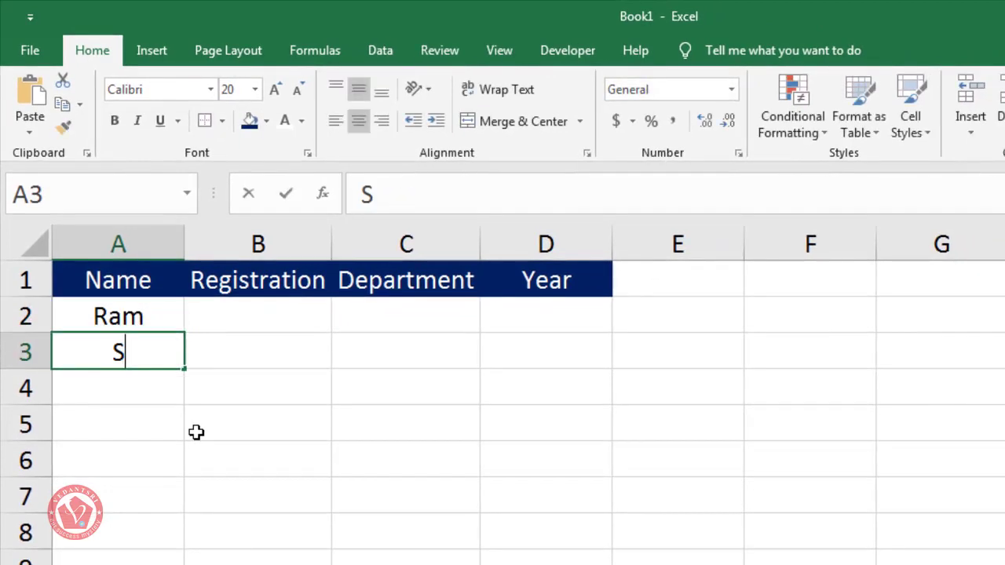
type("hyam")
key("Return")
type("R")
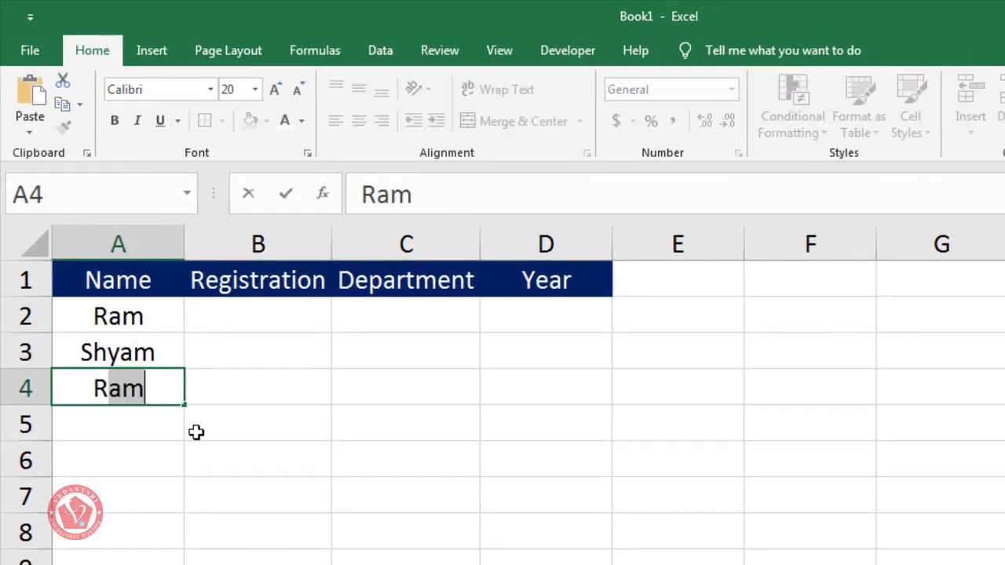
type("ahim")
key("Return")
type("Am")
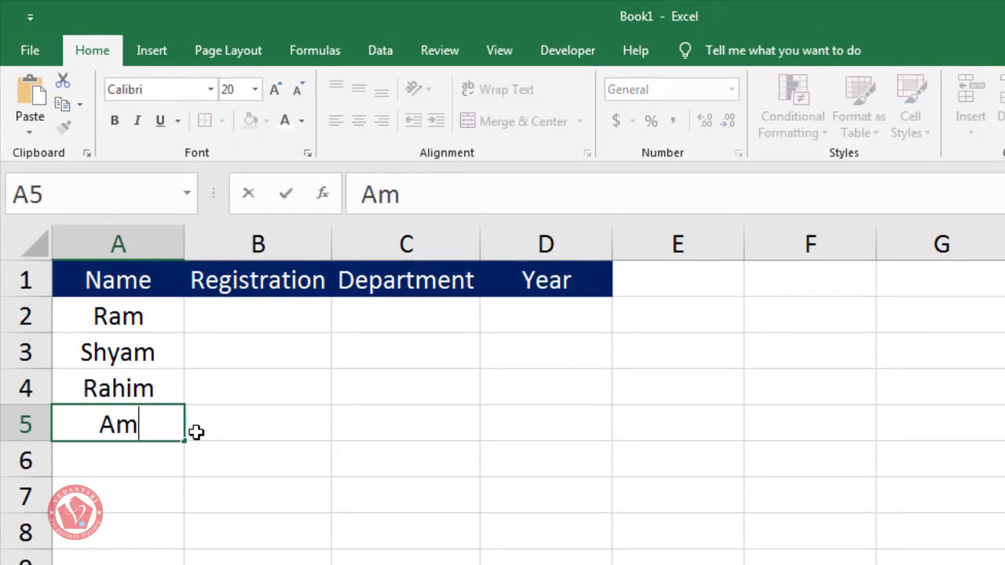
type("it")
key("Return")
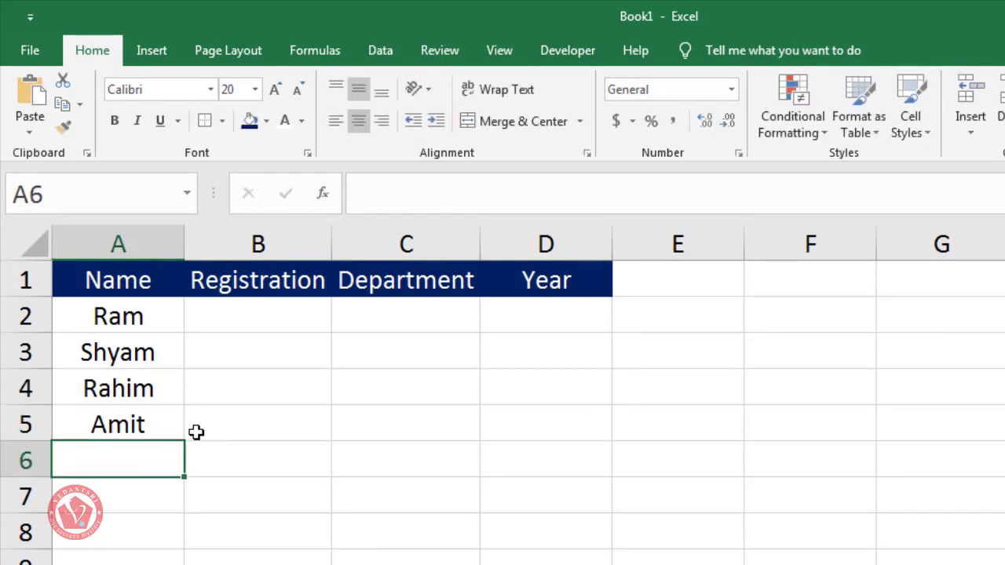
type("Pooja")
key("Return")
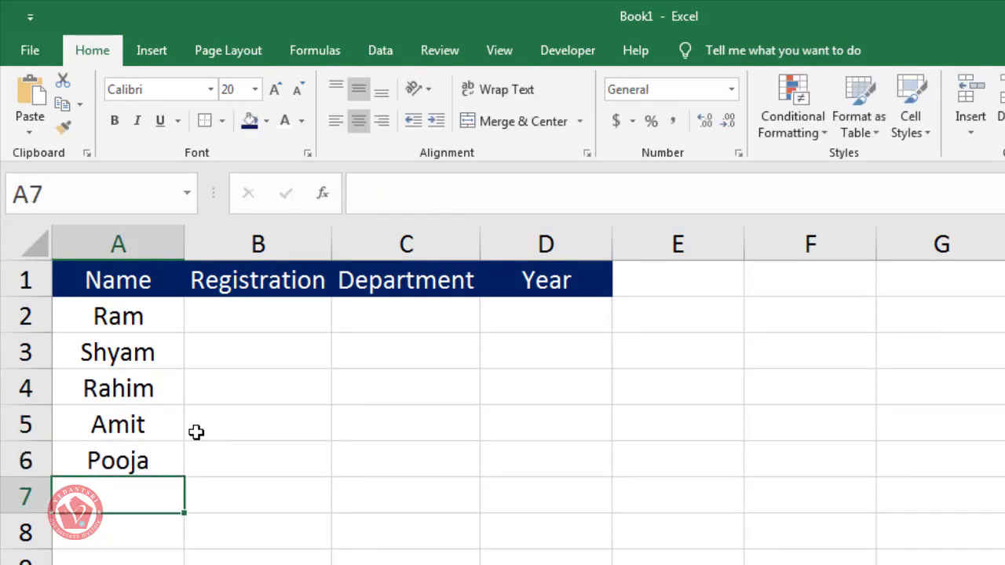
type("Divya")
key("Return")
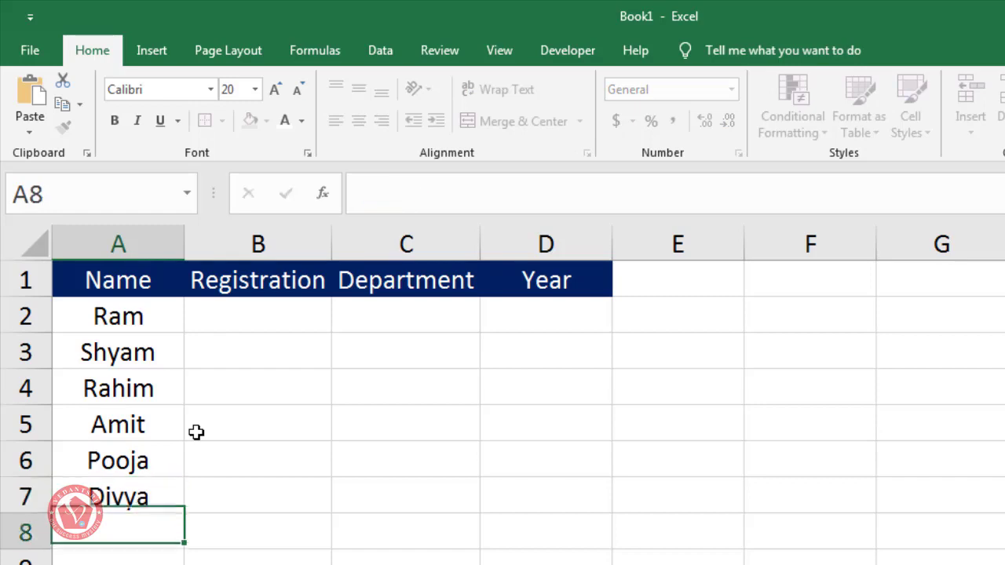
Enter a five-digit registration number in B2 and extend it down to B7 as a consecutive series using Fill Series
left_click(260, 317)
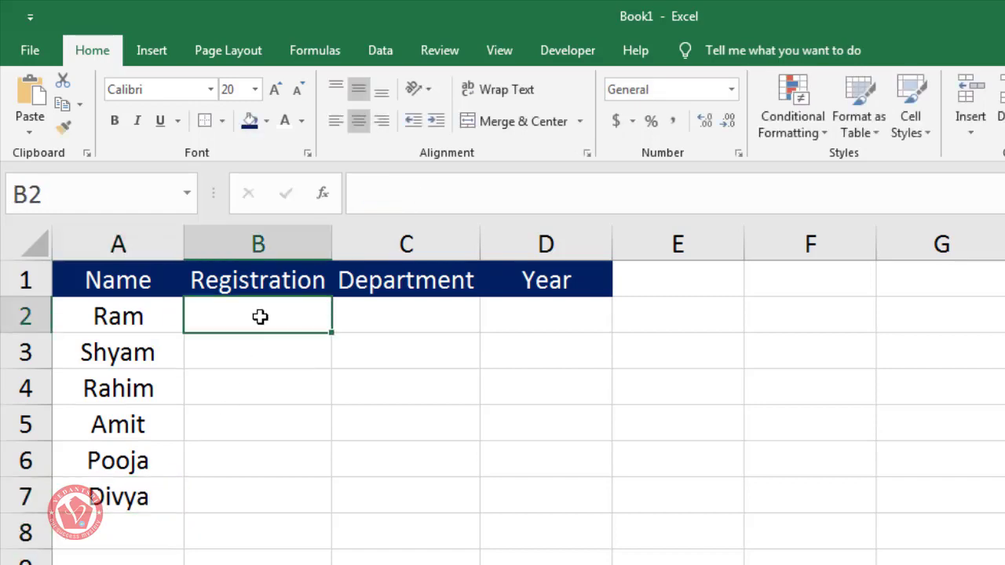
type("12345")
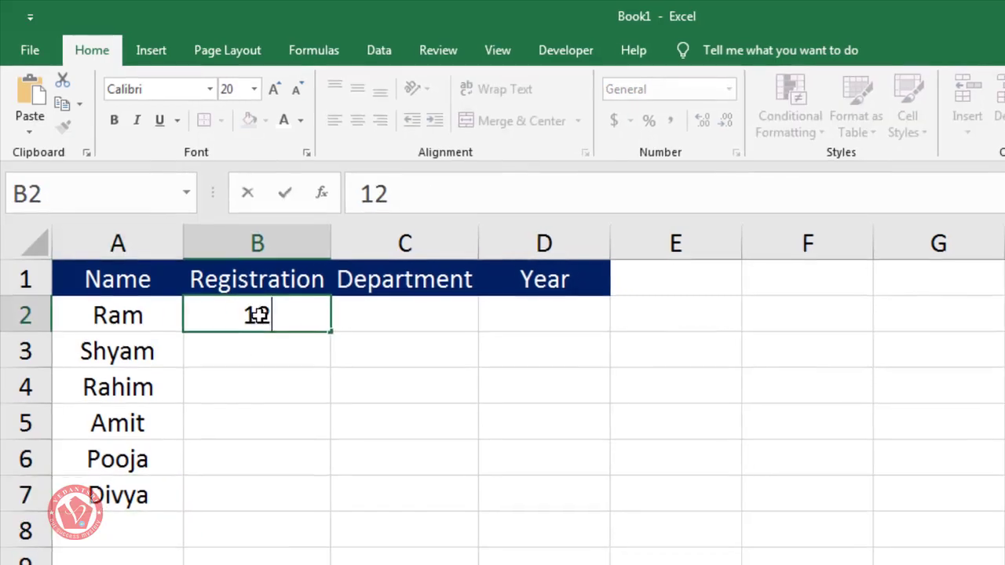
key("Return")
key("Return")
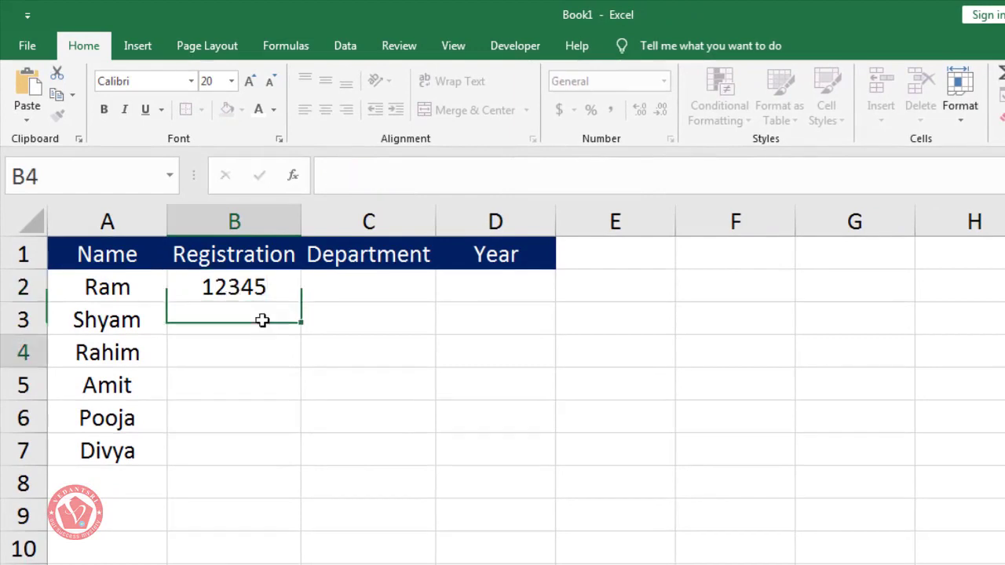
left_click(262, 300)
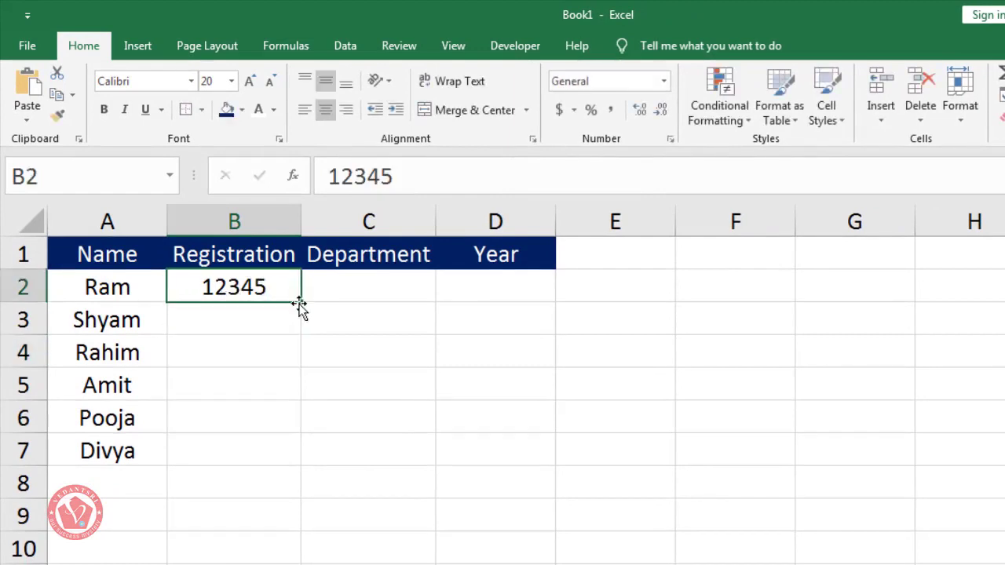
left_click_drag(300, 303, 285, 441)
left_click_drag(281, 463, 281, 464)
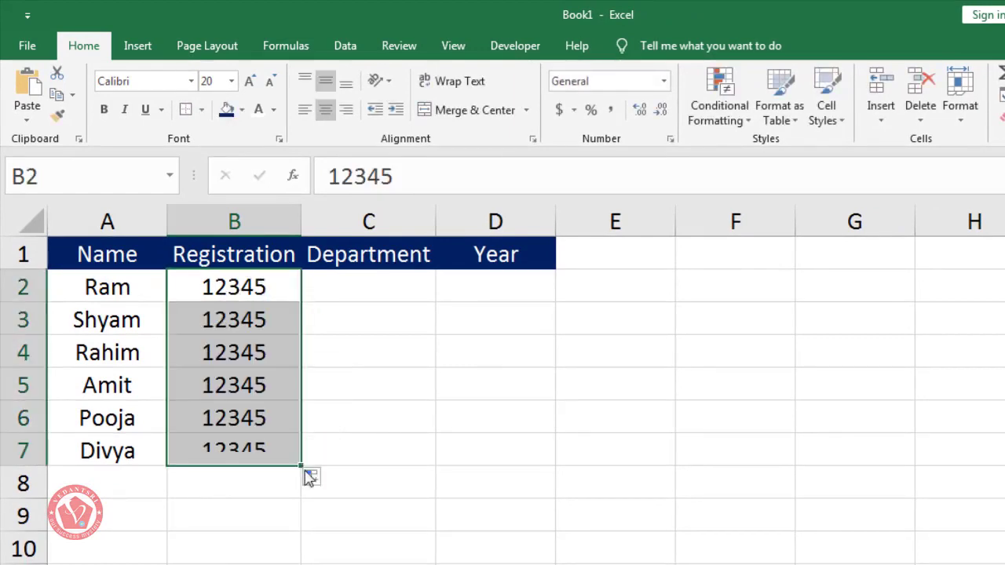
left_click(330, 480)
left_click(352, 520)
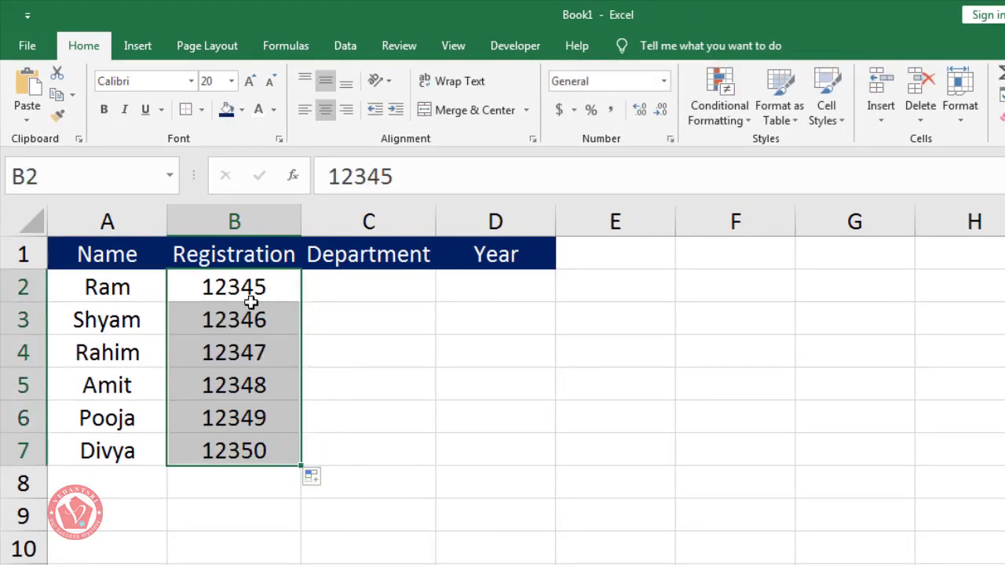
Widen the Department column and enter Computer in C2 and Science in C3
left_click(366, 298)
double_click(432, 215)
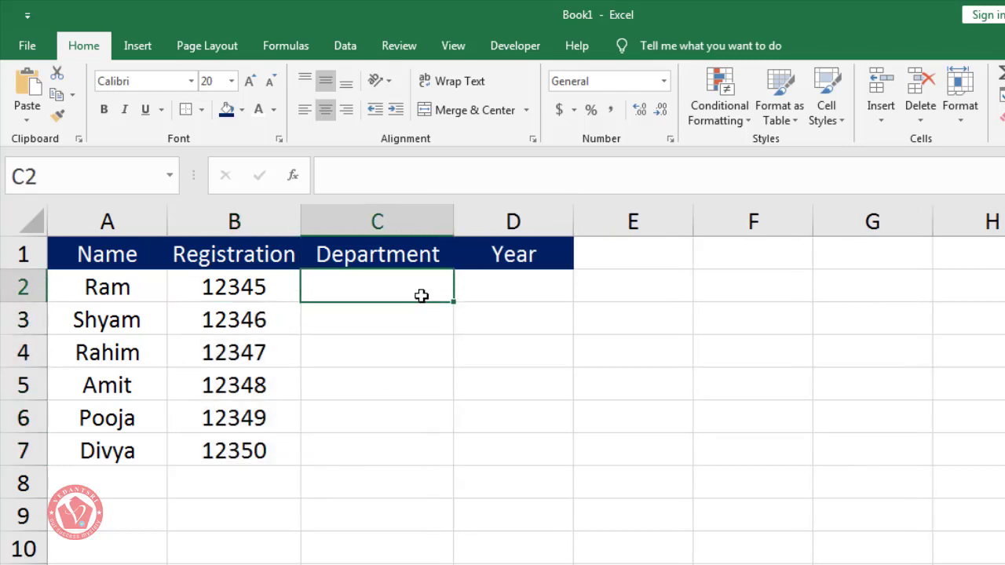
type("C")
key("BackSpace")
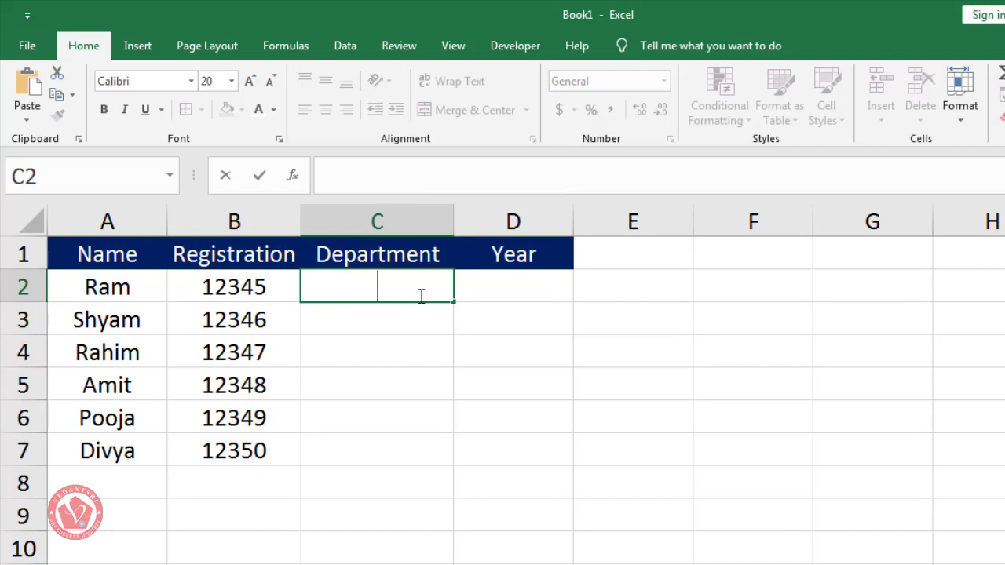
type("Computer")
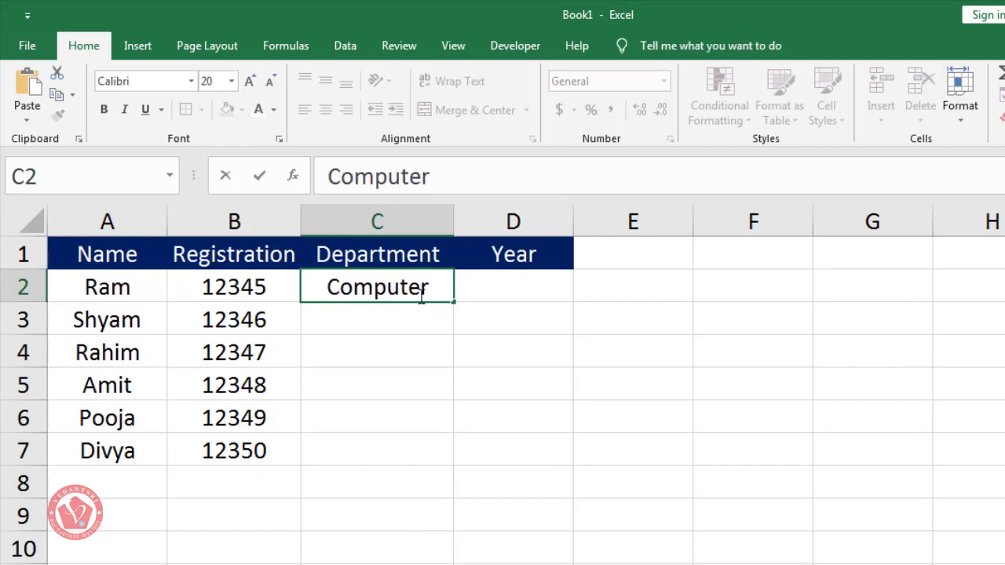
left_click(395, 314)
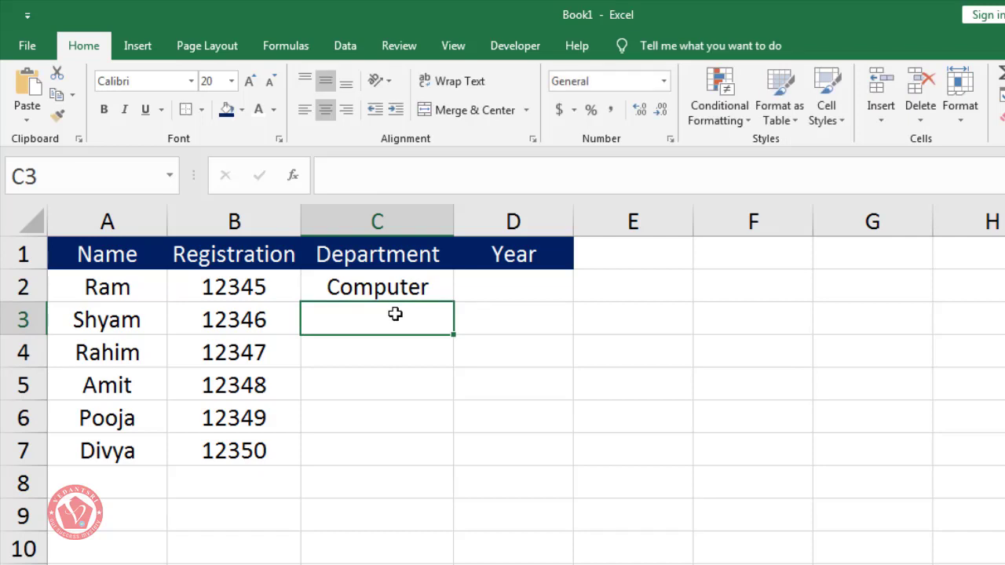
type("Science")
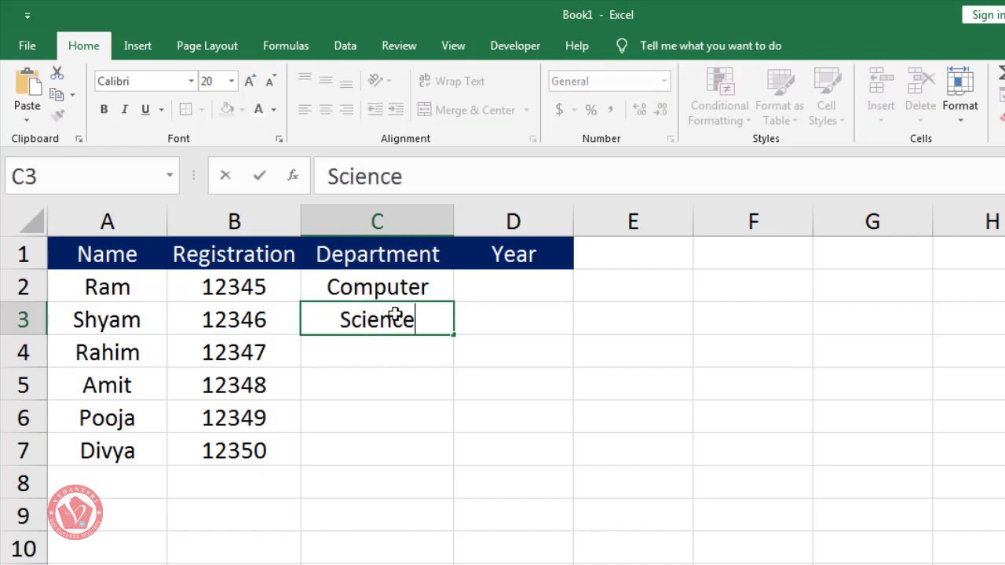
key("Return")
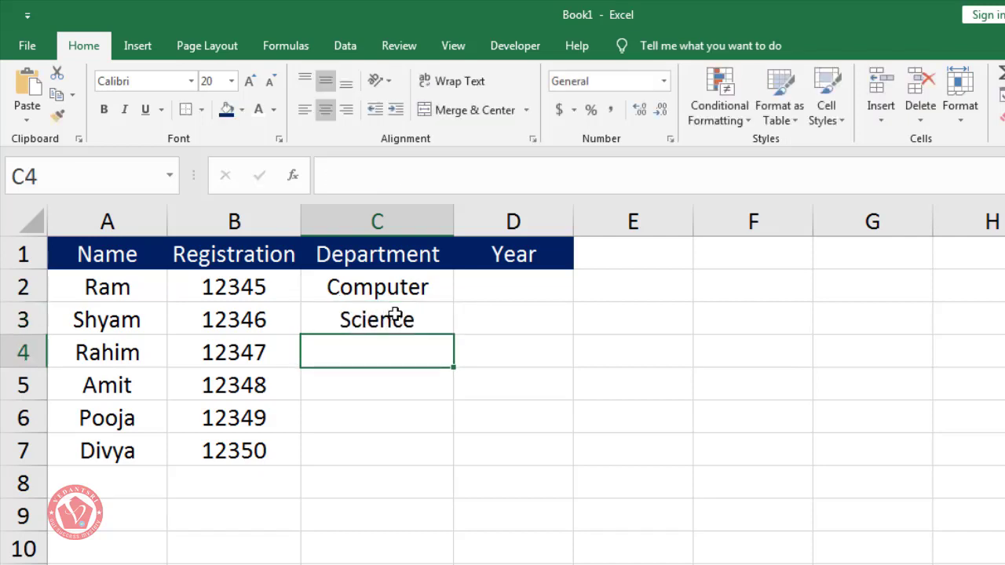
Fill the remaining Department cells C4:C7 with Math, IT, ITI and Medical
type("Math")
key("Return")
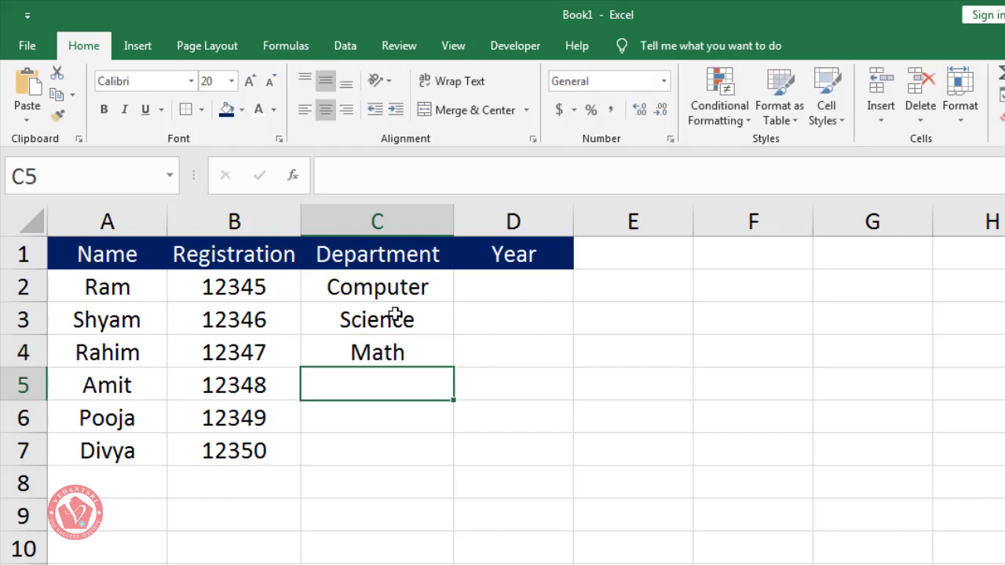
type("IT")
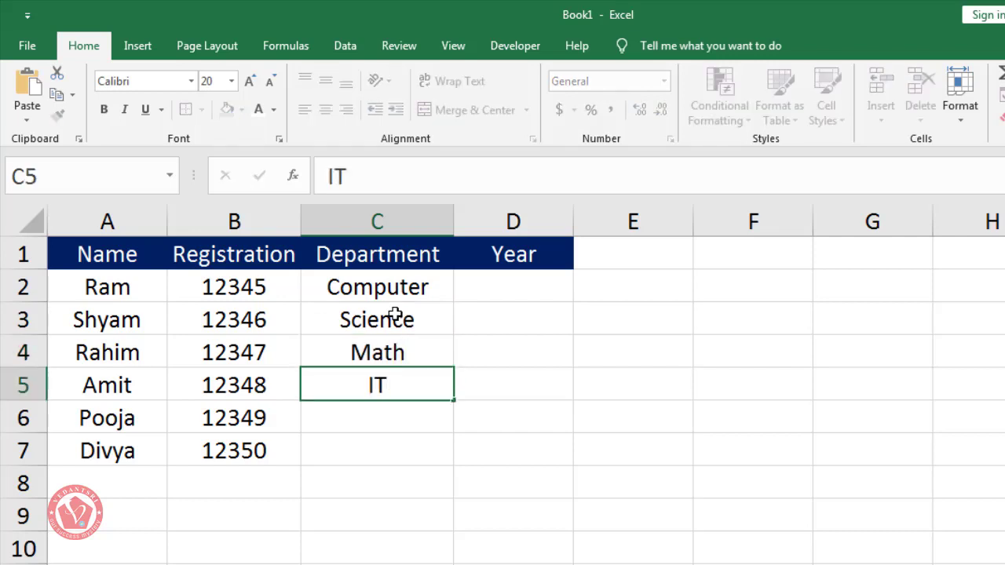
key("Return")
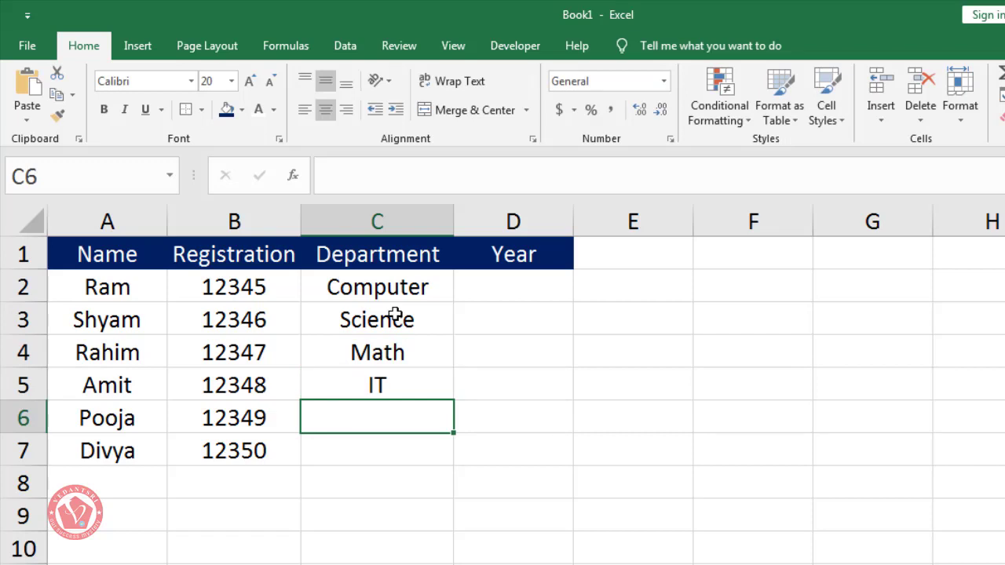
type("ITI")
key("Return")
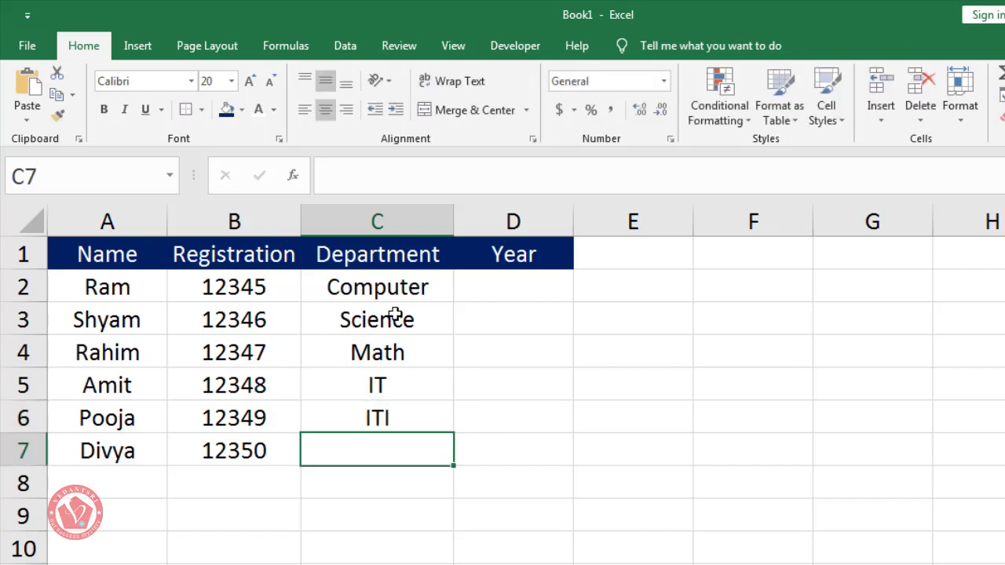
type("Medical")
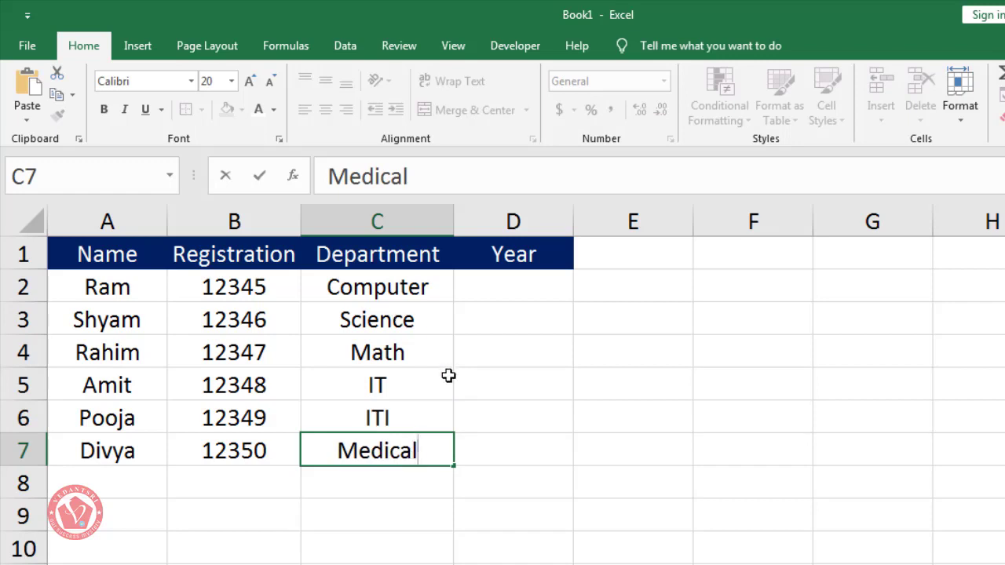
left_click(426, 427)
Enter the year ranges 2018-2019, 2019-2020 and 2017-2018 in D2:D4 of the Year column
left_click(525, 288)
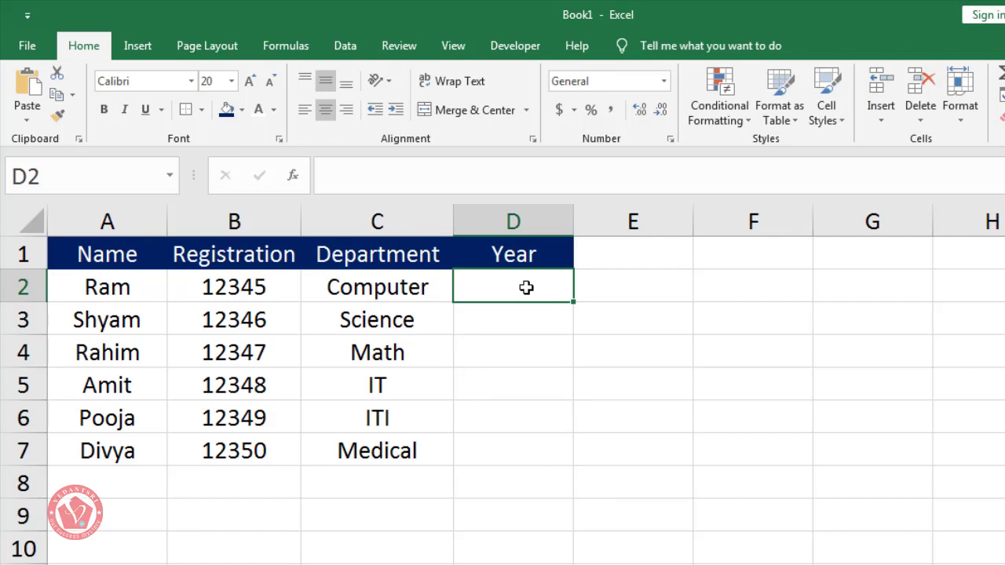
type("2018-20")
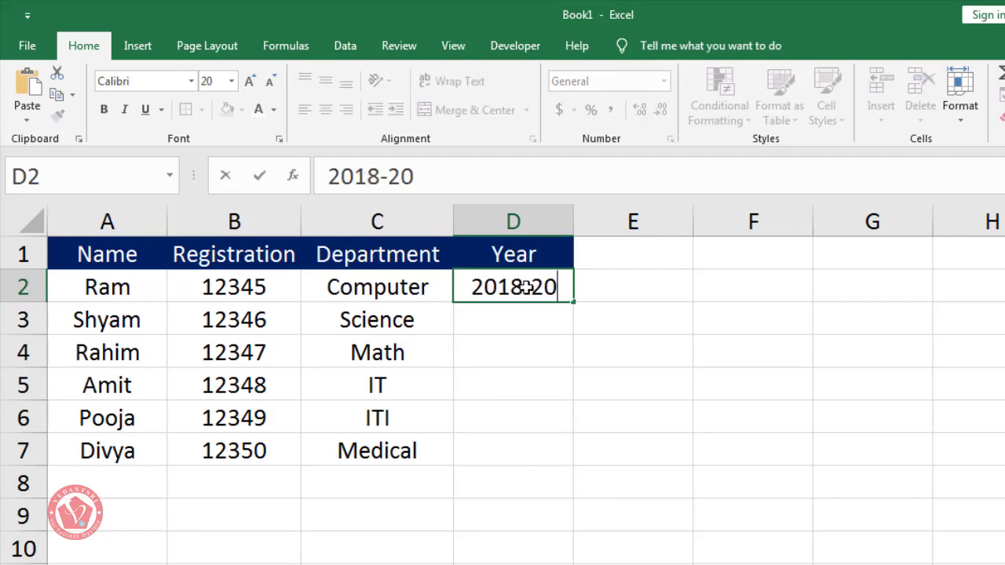
type("19")
key("Return")
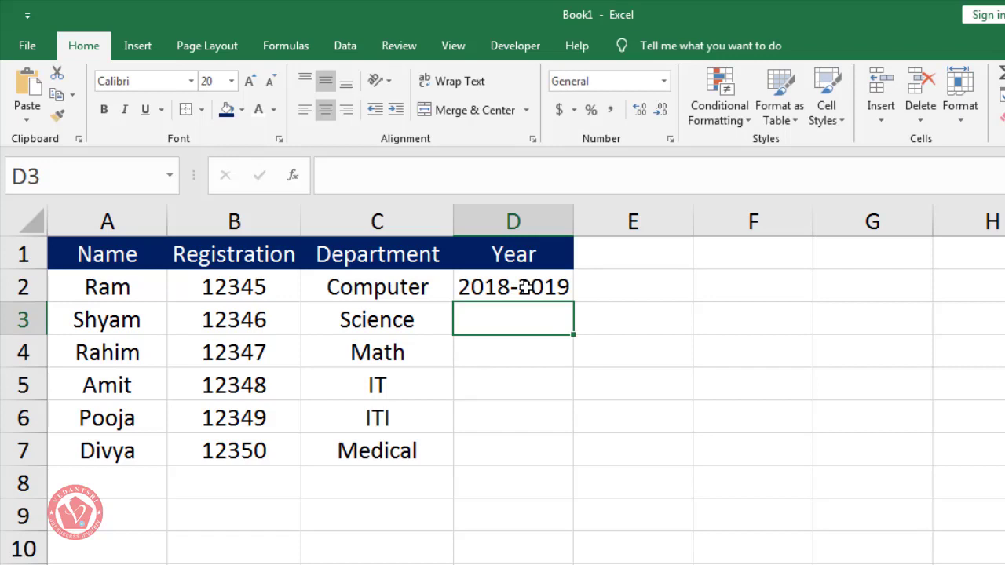
type("2019")
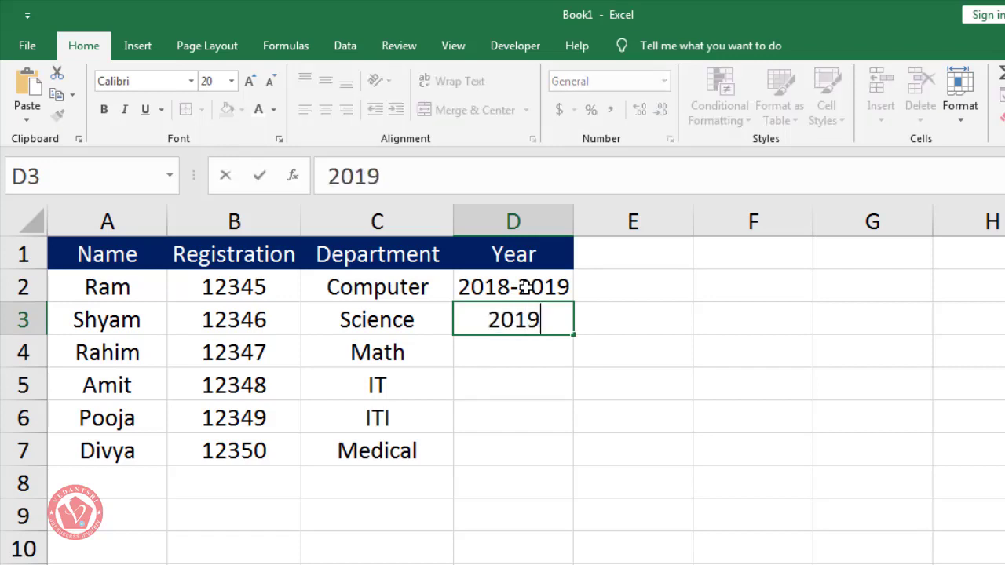
type("-2020")
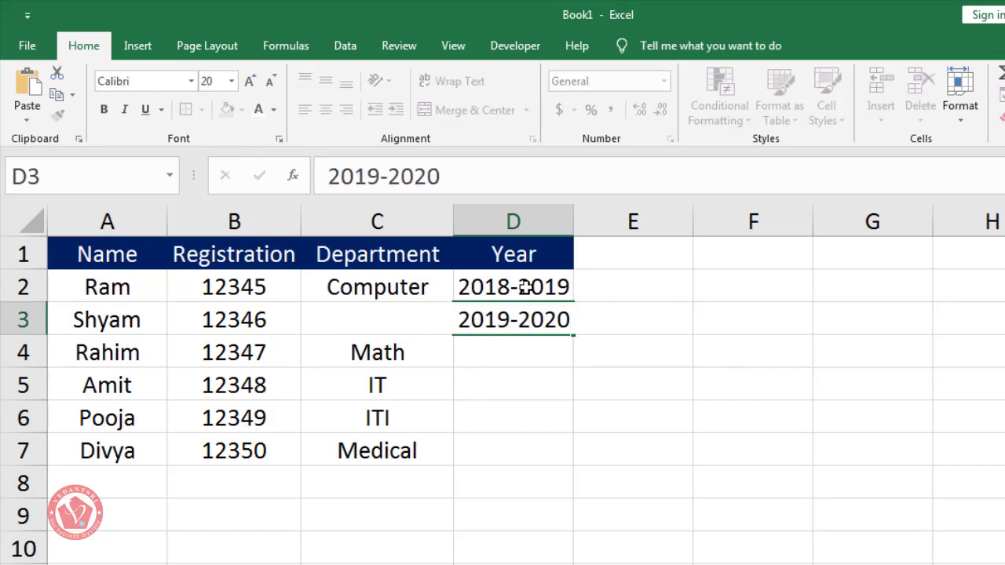
key("Return")
type("2-")
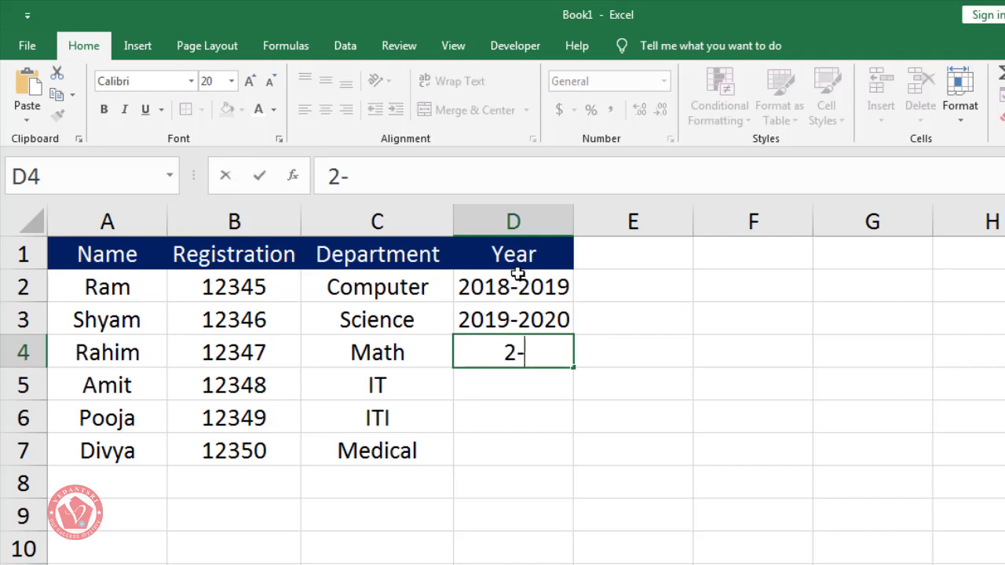
key("BackSpace")
type("017")
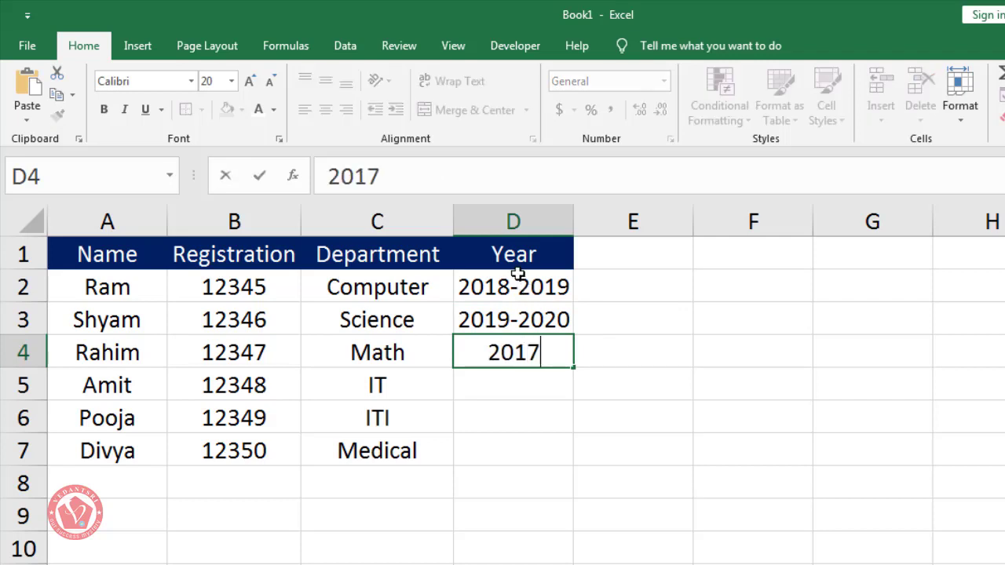
type("-2018")
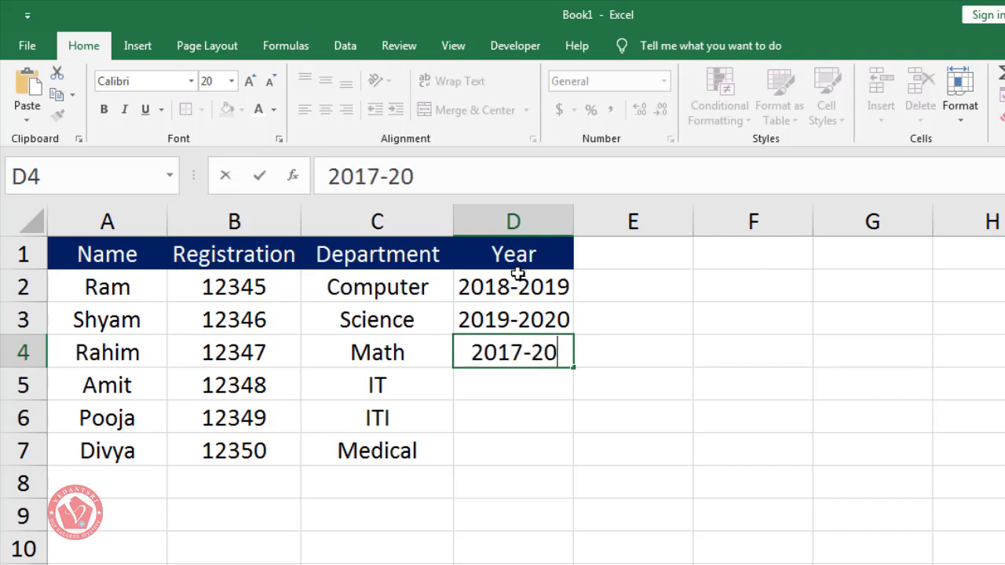
key("Return")
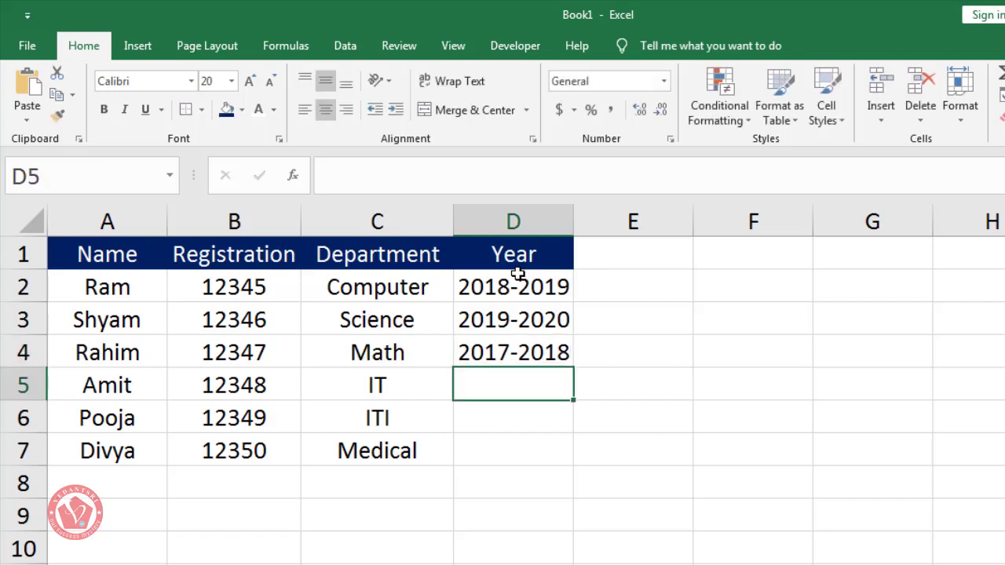
Copy the three year ranges from D2:D4 into D5:D7 and clear the copy selection
left_click_drag(511, 288, 509, 353)
key("ctrl+c")
left_click(514, 385)
key("ctrl+v")
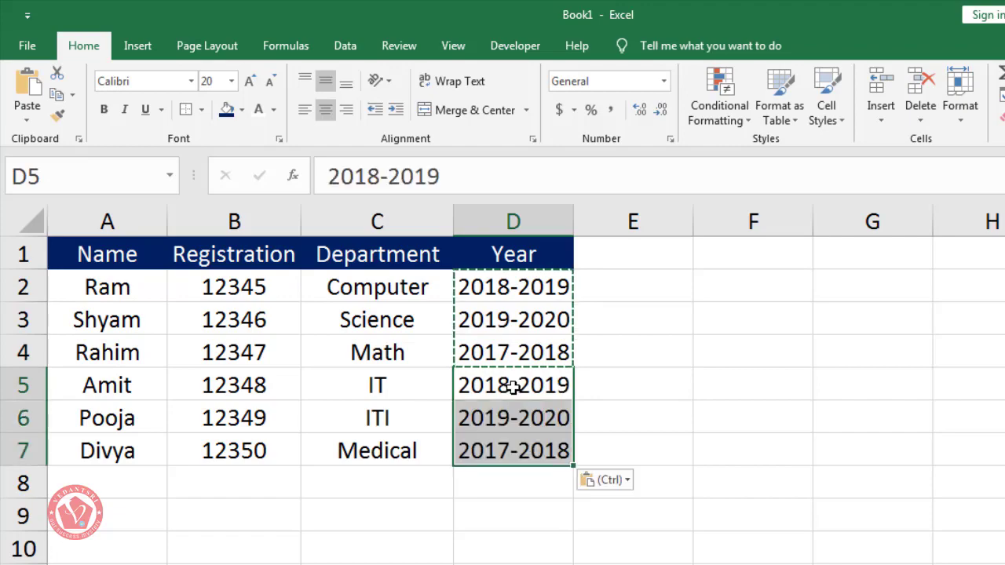
left_click(595, 405)
left_click_drag(479, 285, 526, 357)
key("Escape")
left_click(625, 360)
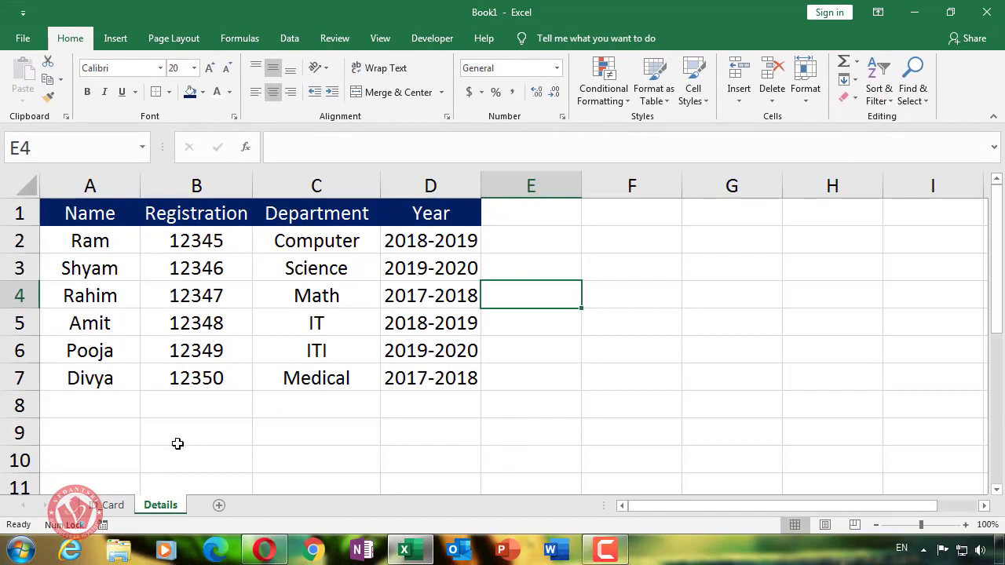
Go to the ID_Card sheet and select the merged value cell E6 beside the Name label
left_click(110, 506)
left_click(359, 354)
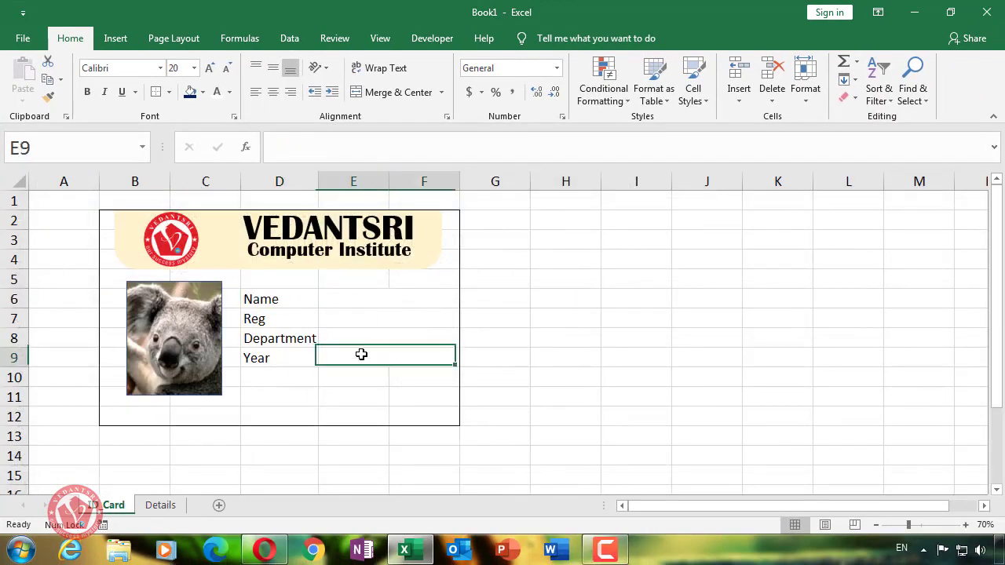
left_click(356, 292)
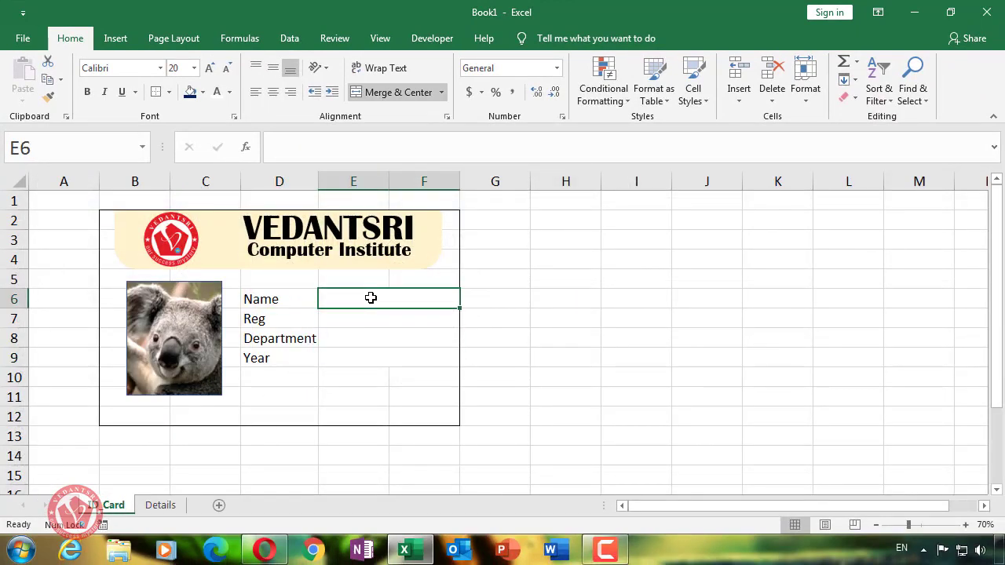
left_click(497, 302)
left_click(382, 305)
type("=ife")
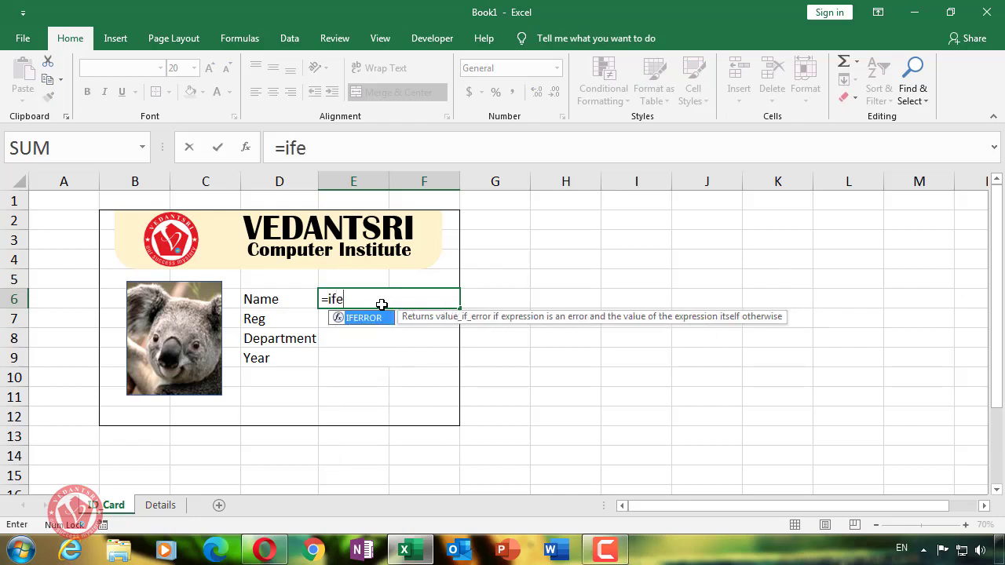
key("Tab")
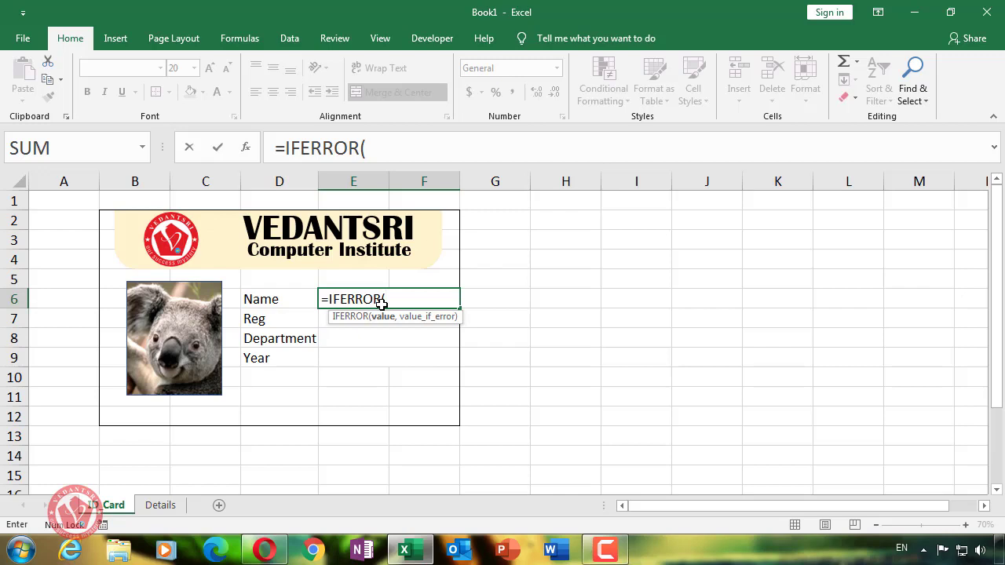
key("BackSpace")
key("BackSpace")
key("BackSpace")
key("BackSpace")
key("BackSpace")
key("BackSpace")
key("BackSpace")
key("BackSpace")
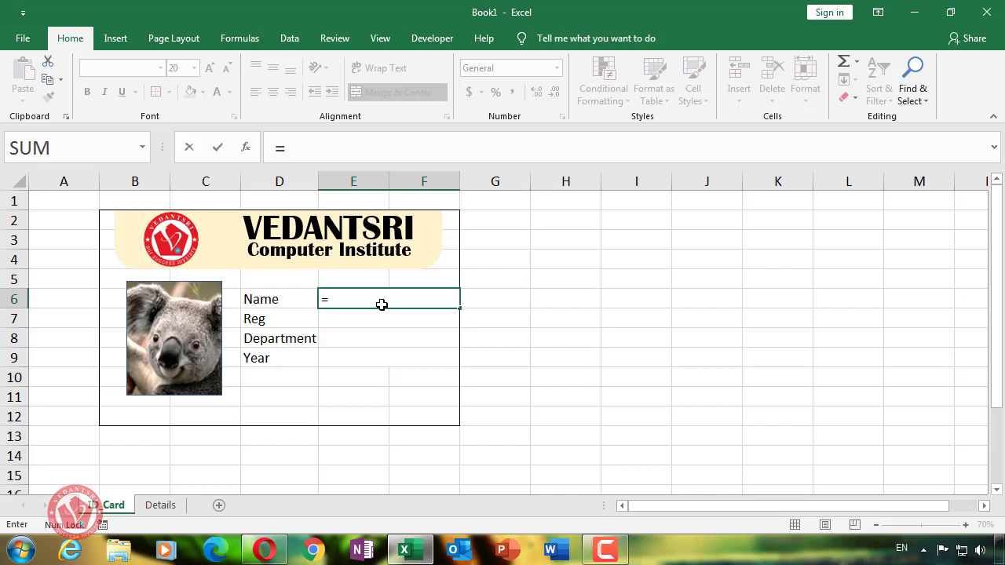
type("if")
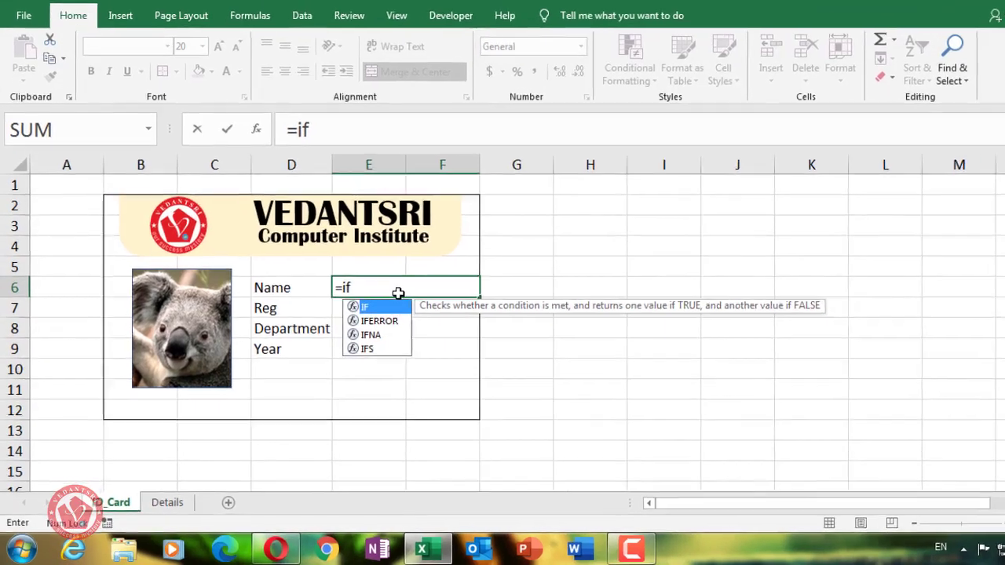
key("Down")
key("Tab")
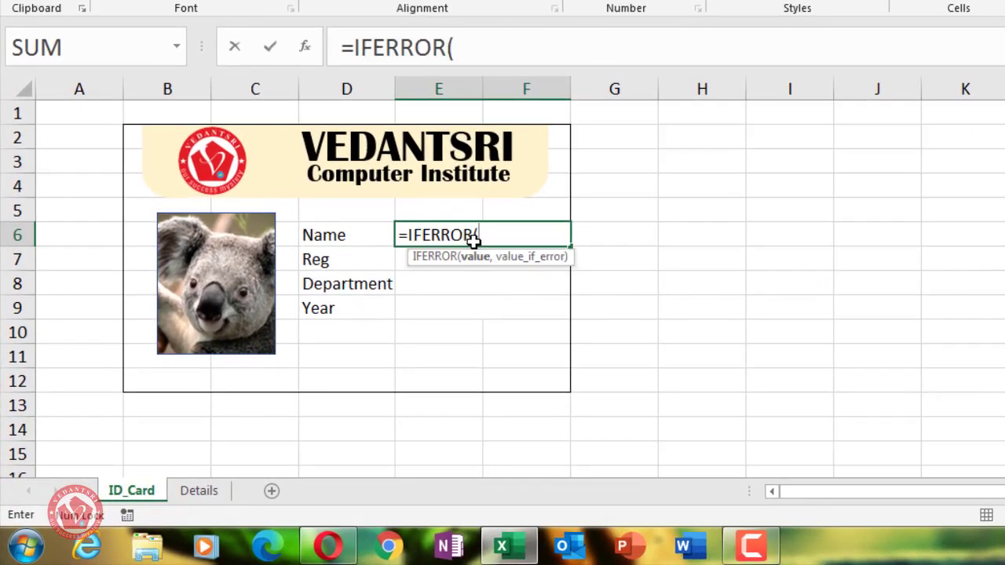
key("BackSpace")
key("BackSpace")
key("BackSpace")
key("BackSpace")
key("BackSpace")
key("BackSpace")
key("BackSpace")
key("BackSpace")
key("BackSpace")
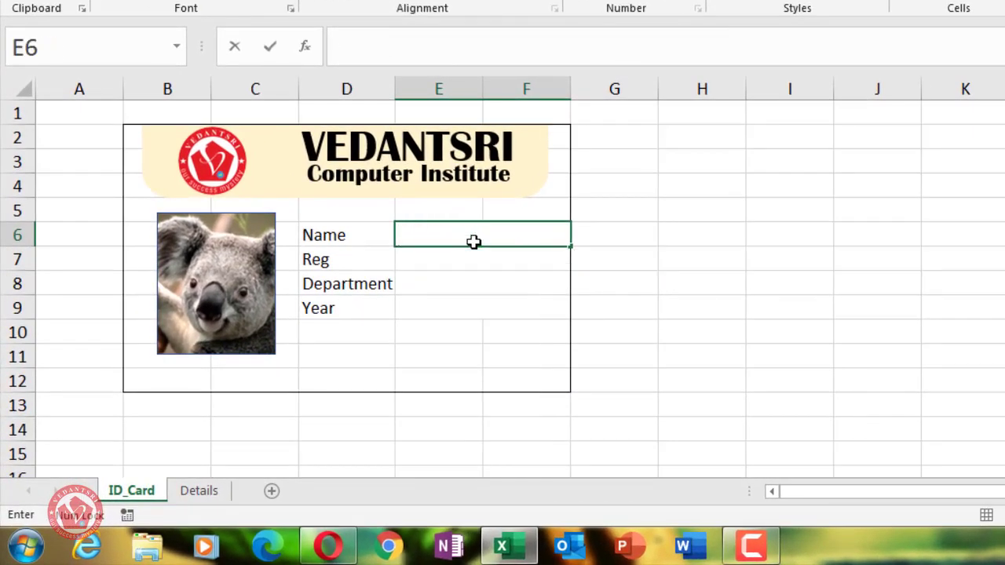
type("=")
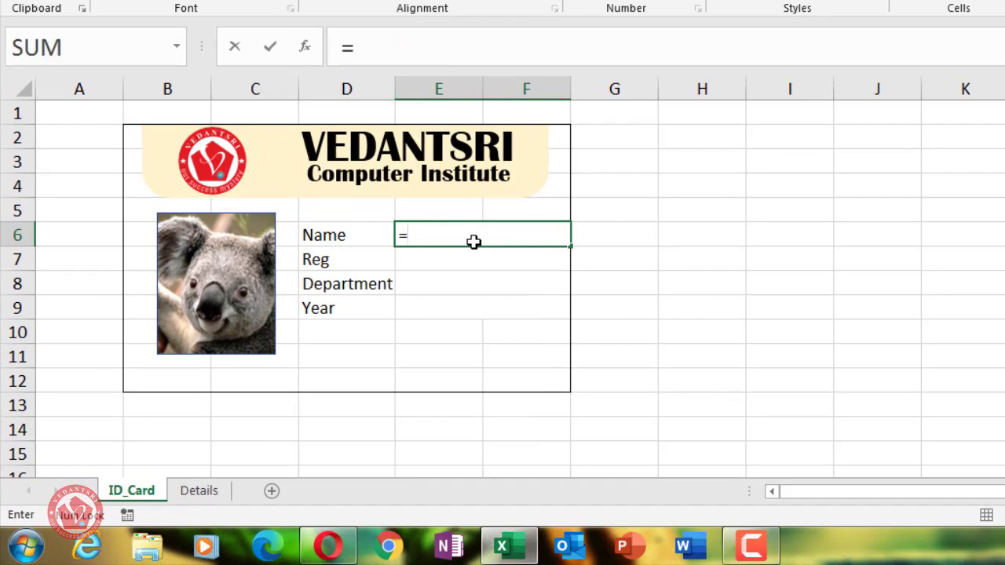
type("if")
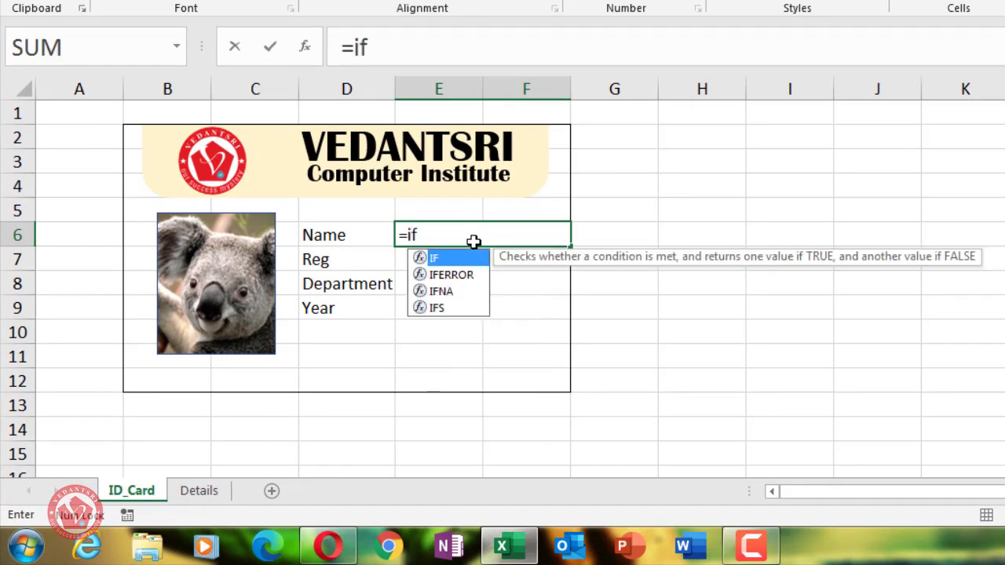
key("Down")
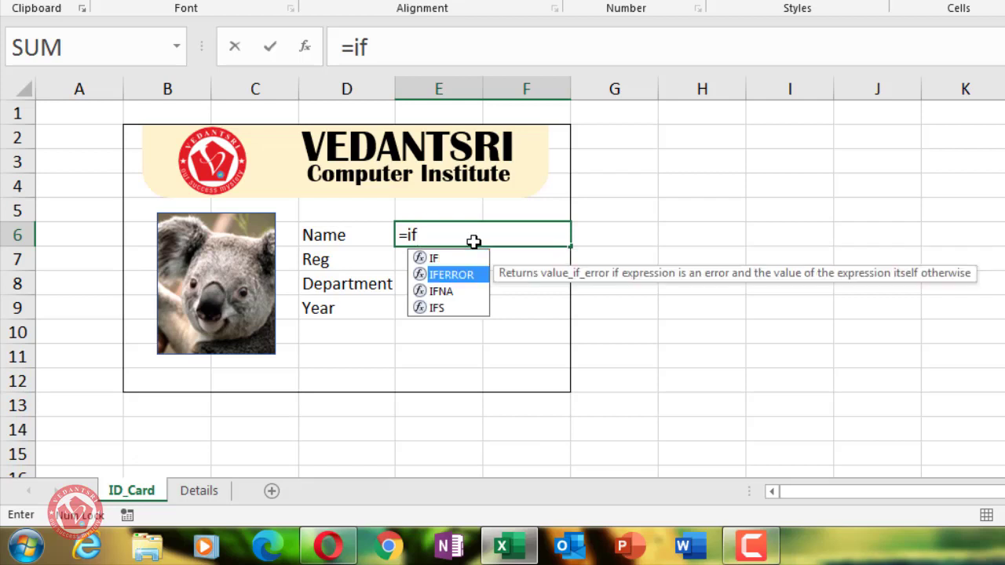
key("Down")
key("Down")
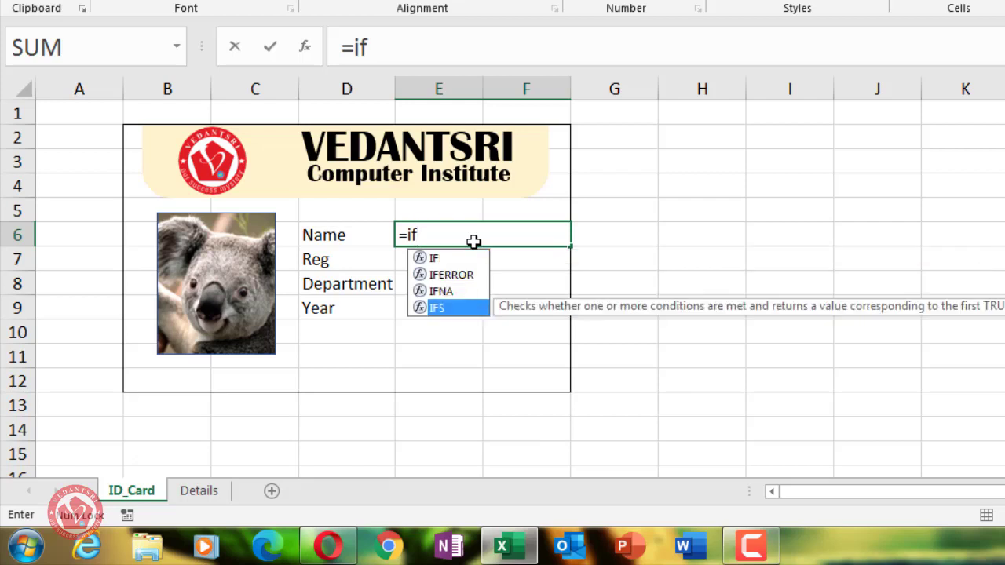
key("Up")
key("Up")
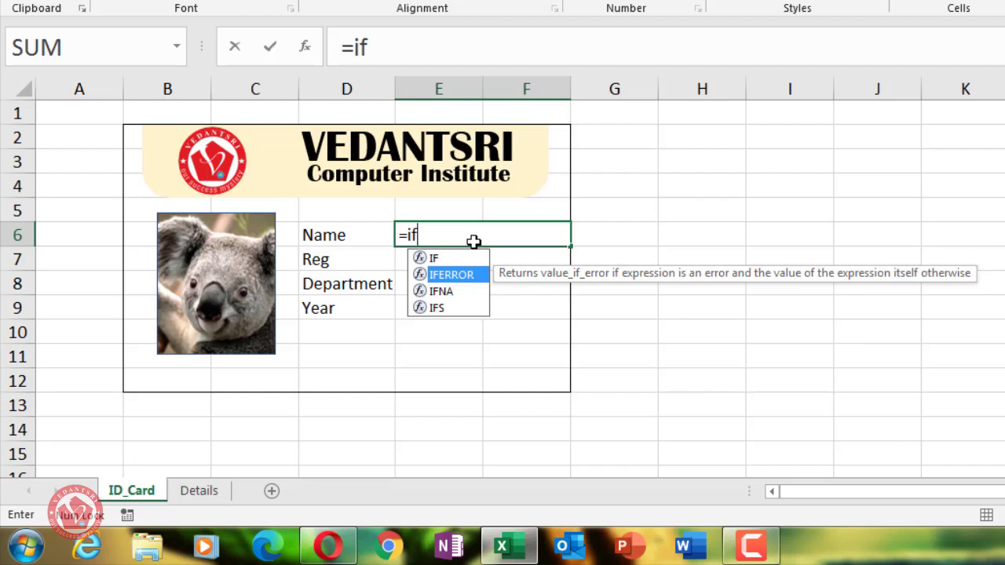
key("Tab")
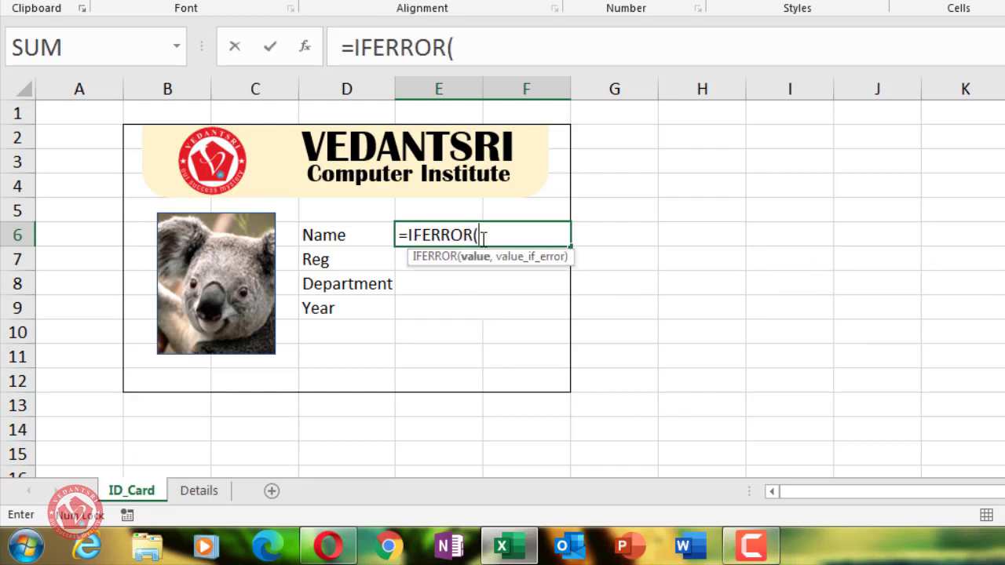
type("vlo")
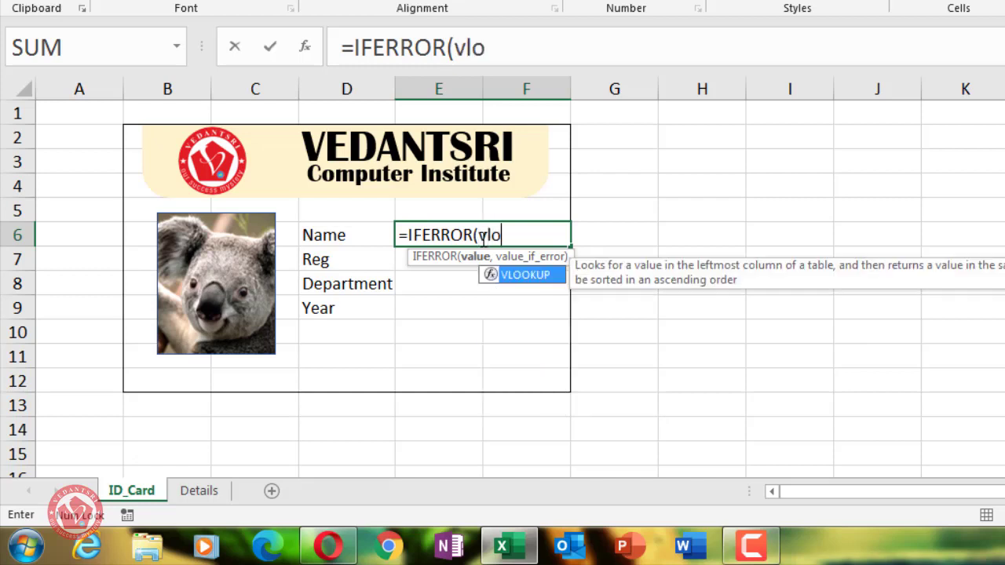
key("Tab")
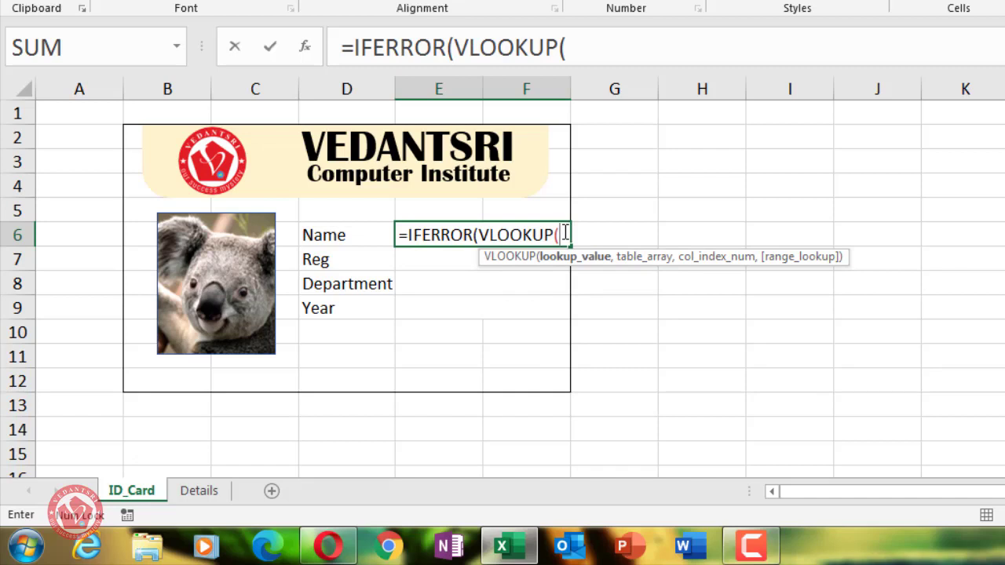
left_click_drag(564, 234, 393, 235)
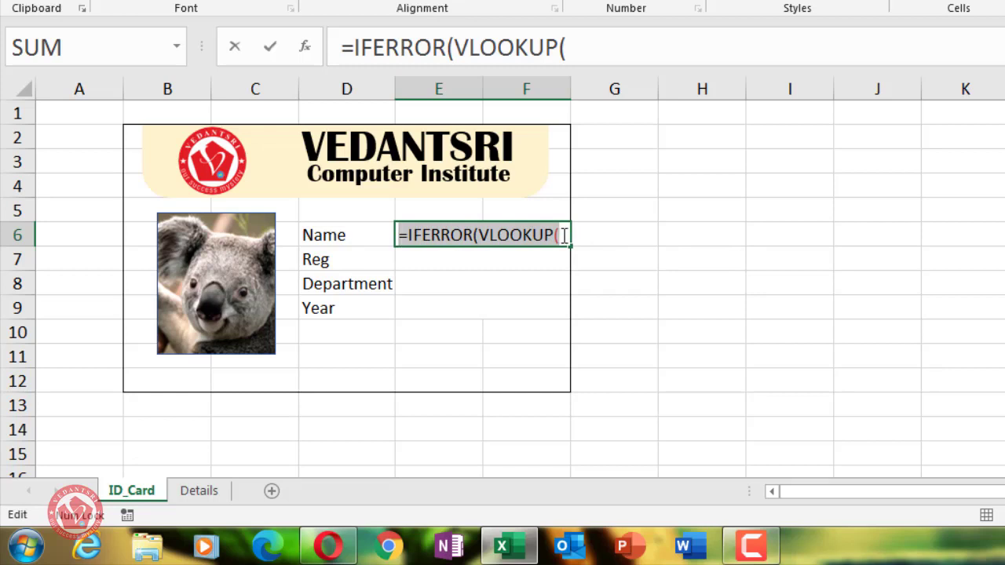
key("BackSpace")
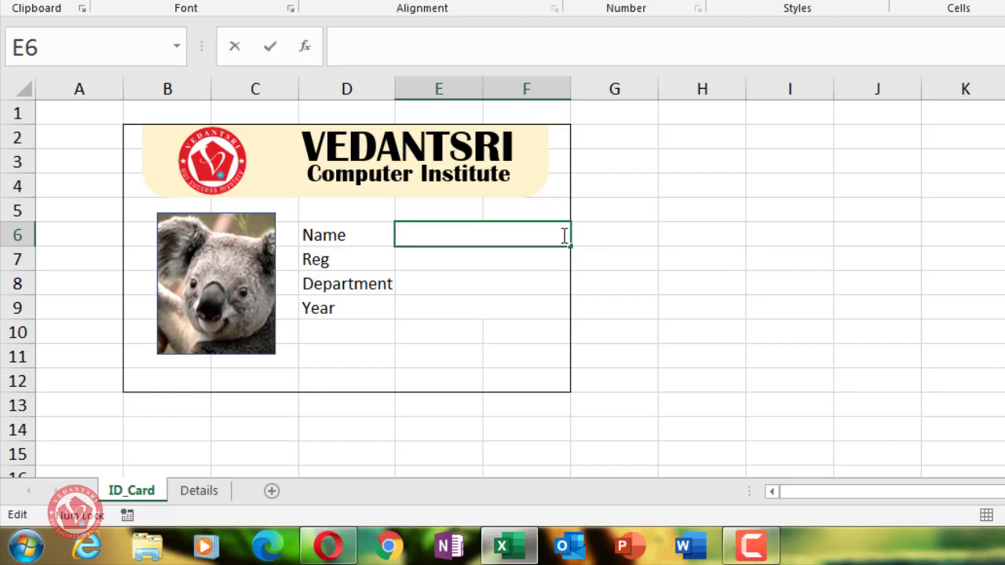
left_click(498, 293)
left_click(488, 234)
left_click(488, 252)
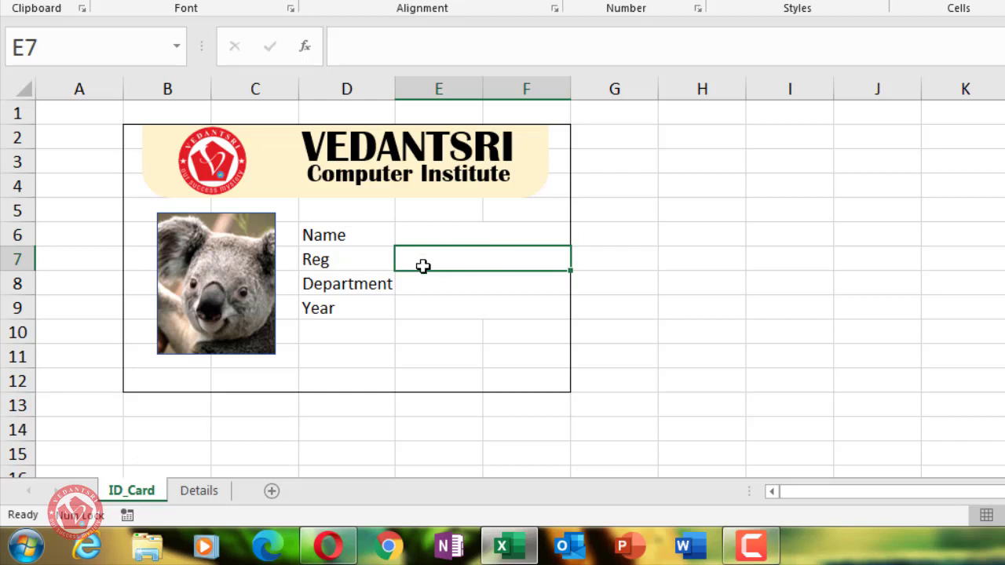
left_click(373, 265)
left_click(451, 267)
left_click(432, 239)
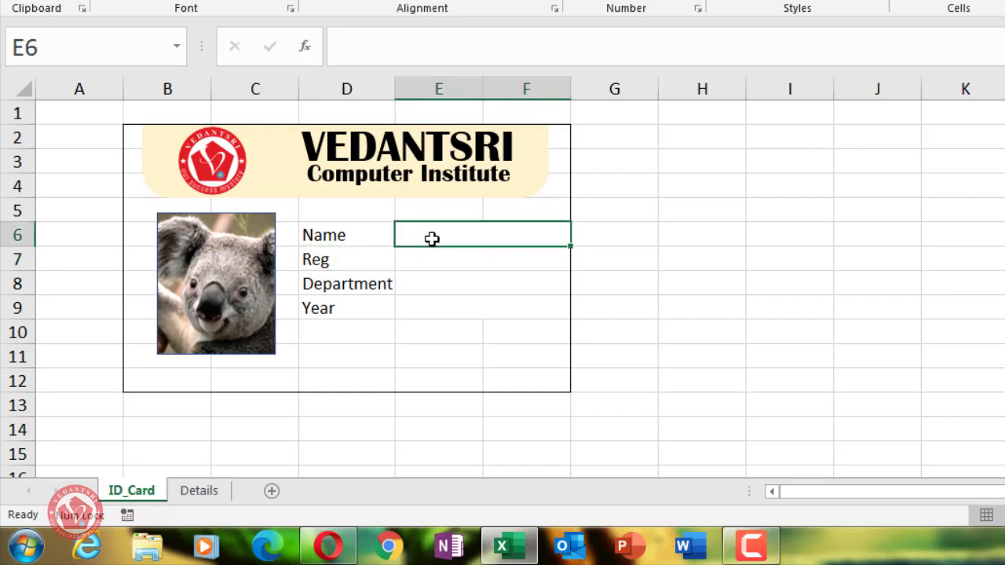
Go to the Details sheet holding the student data
left_click(208, 490)
left_click_drag(105, 161, 126, 332)
left_click(261, 469)
left_click(131, 490)
left_click(206, 491)
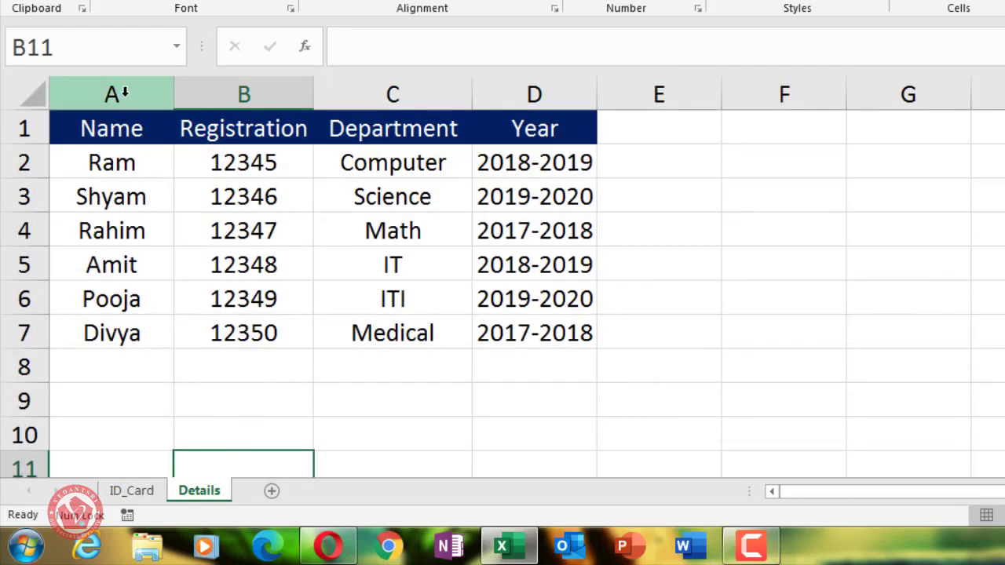
left_click(114, 95)
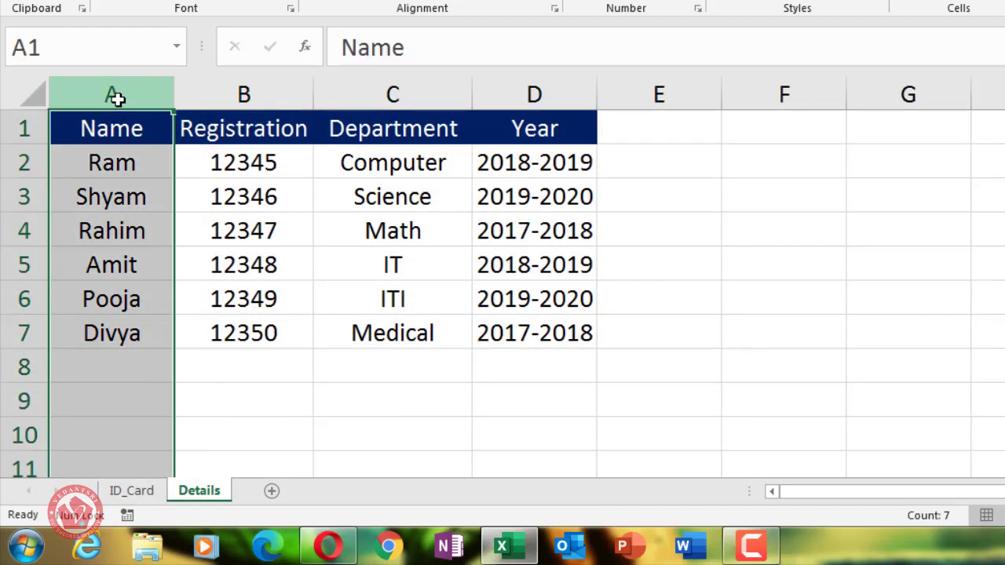
left_click(105, 128, "ctrl")
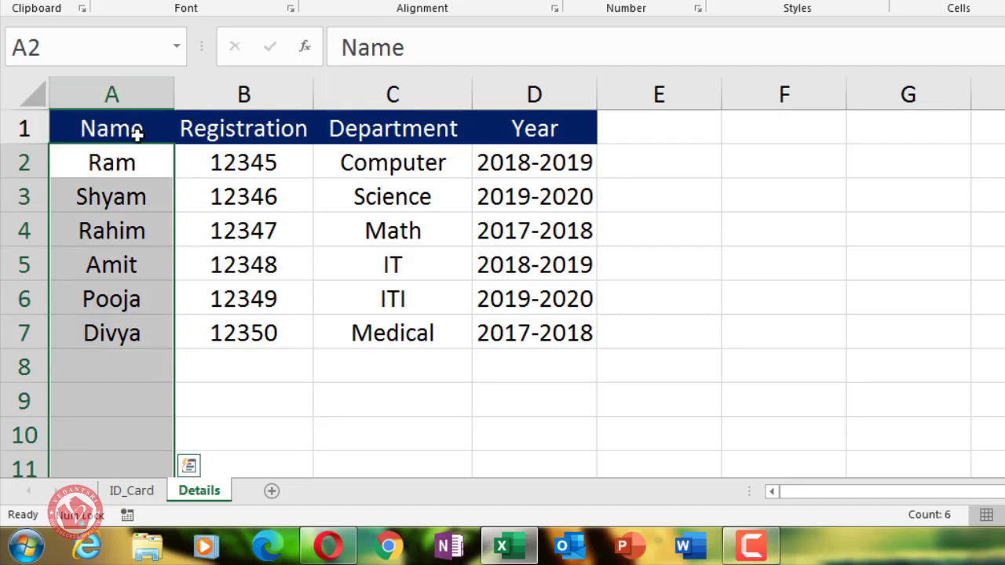
left_click(817, 303)
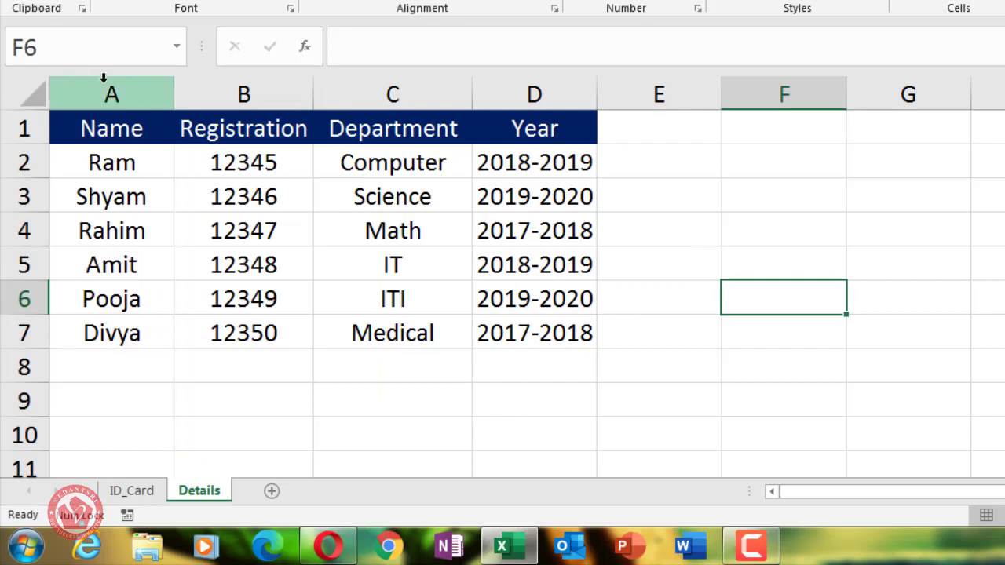
Select all of column A except its header cell A1 and define the selection as the named range Name
left_click(106, 93)
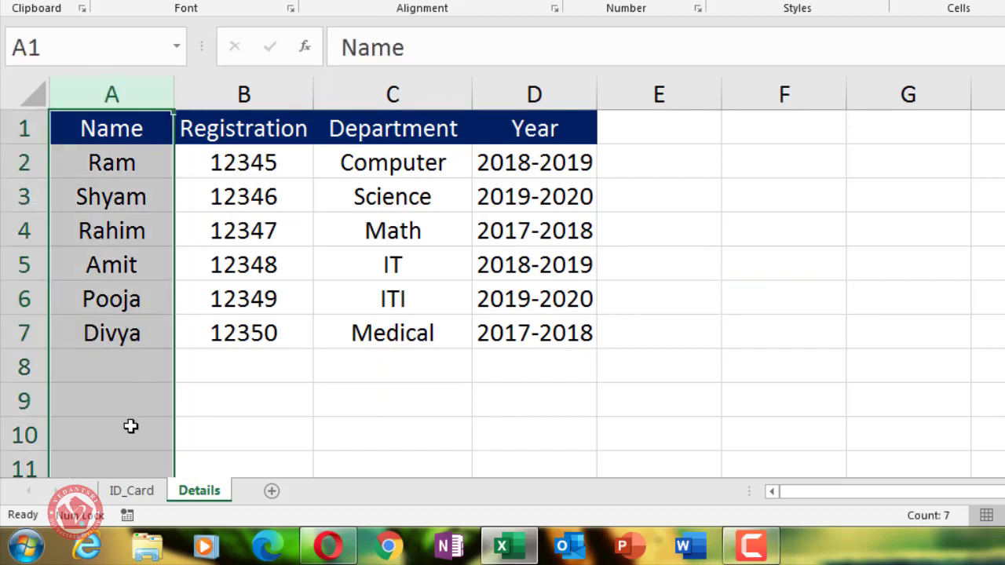
left_click(114, 132, "ctrl")
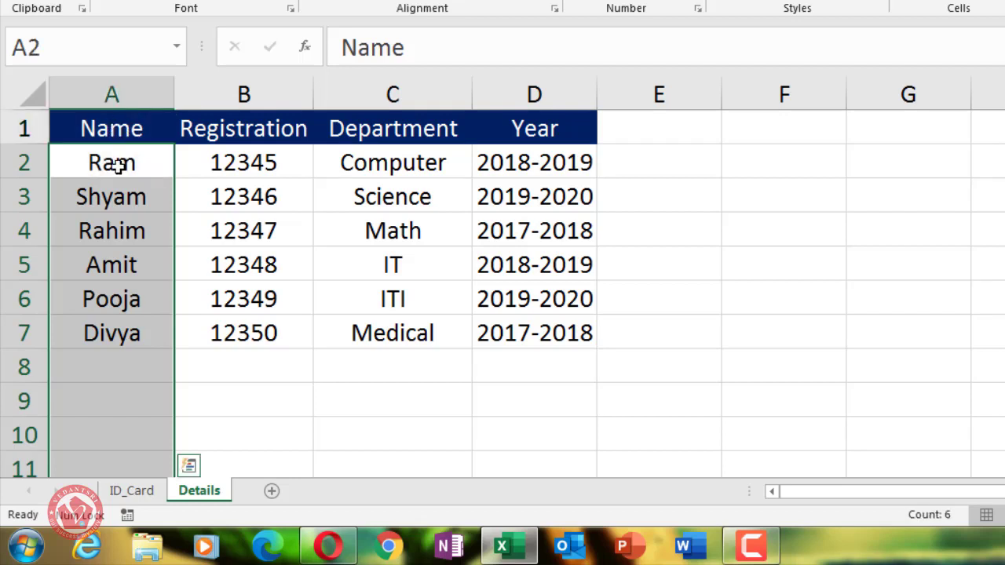
scroll(112, 298, "down", 12)
scroll(112, 300, "up", 12)
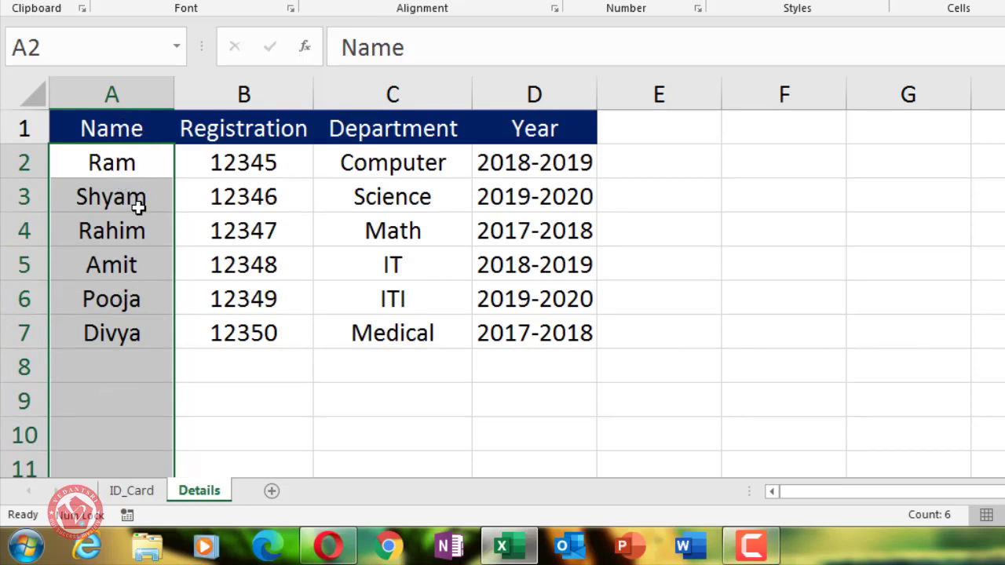
left_click(50, 54)
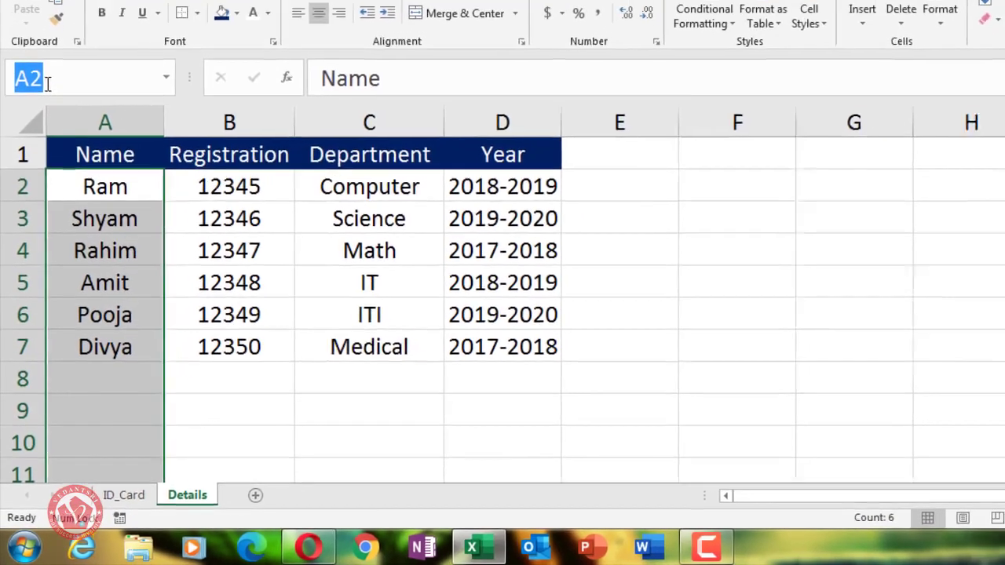
type("Name")
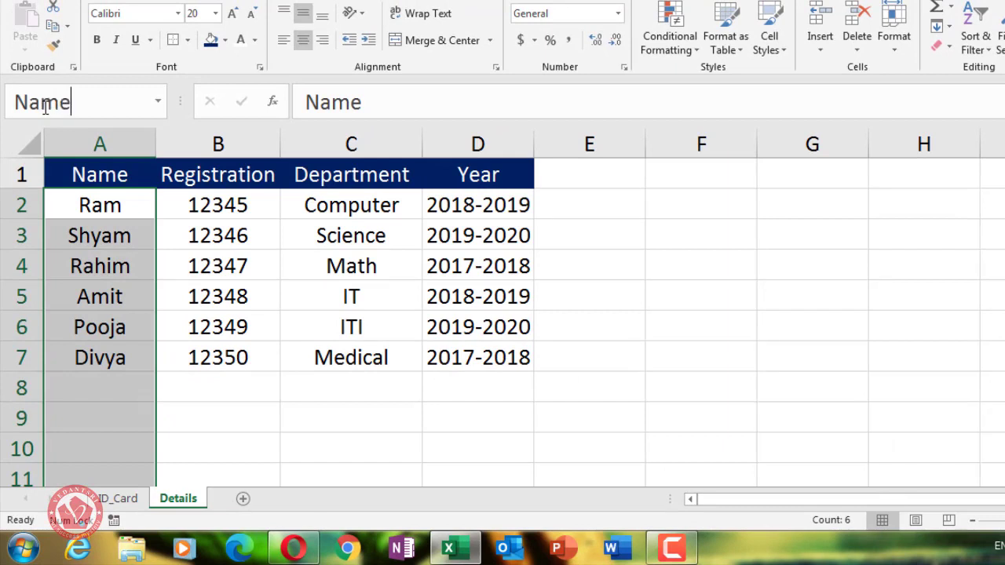
key("Return")
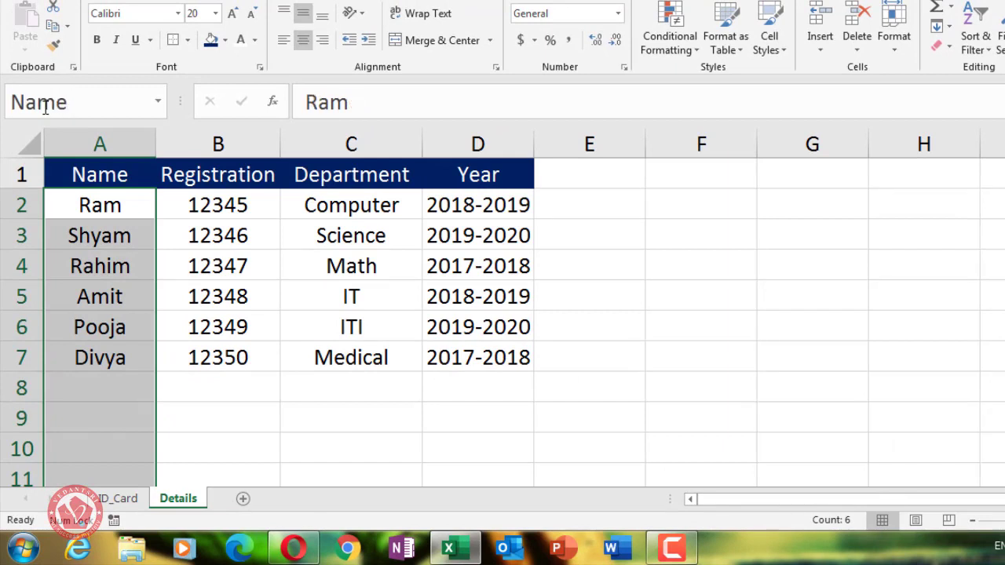
left_click(132, 229)
left_click_drag(105, 199, 113, 355)
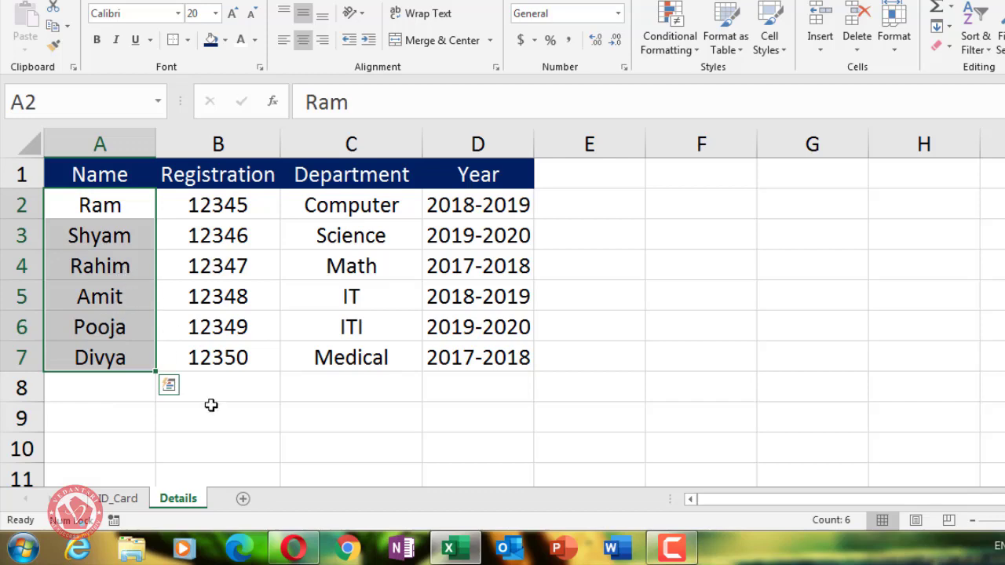
left_click(136, 396)
left_click(107, 210)
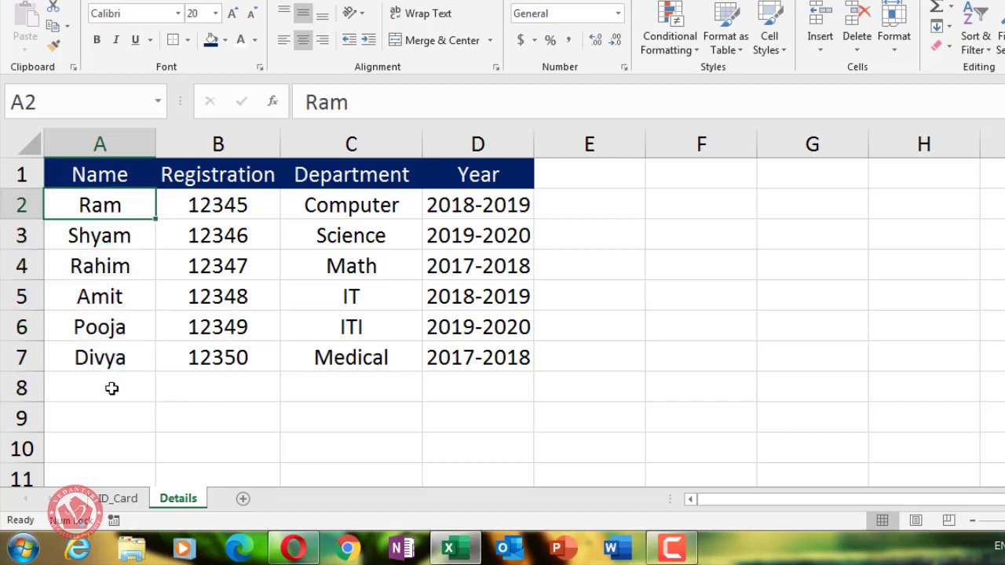
On the ID_Card sheet, apply List data validation with the source =Name to the merged value cell E6 beside Name
left_click(122, 498)
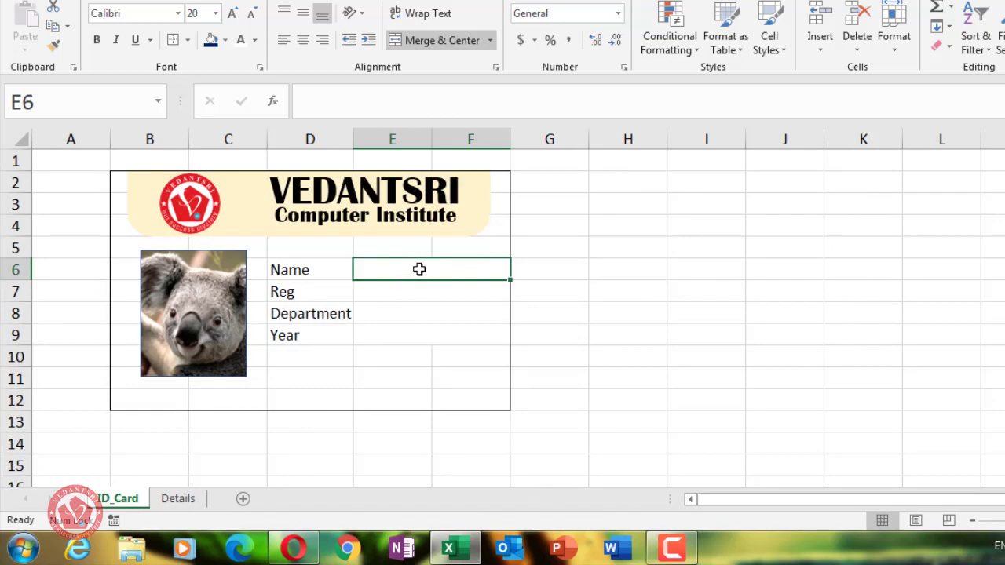
left_click(570, 311)
left_click(429, 267)
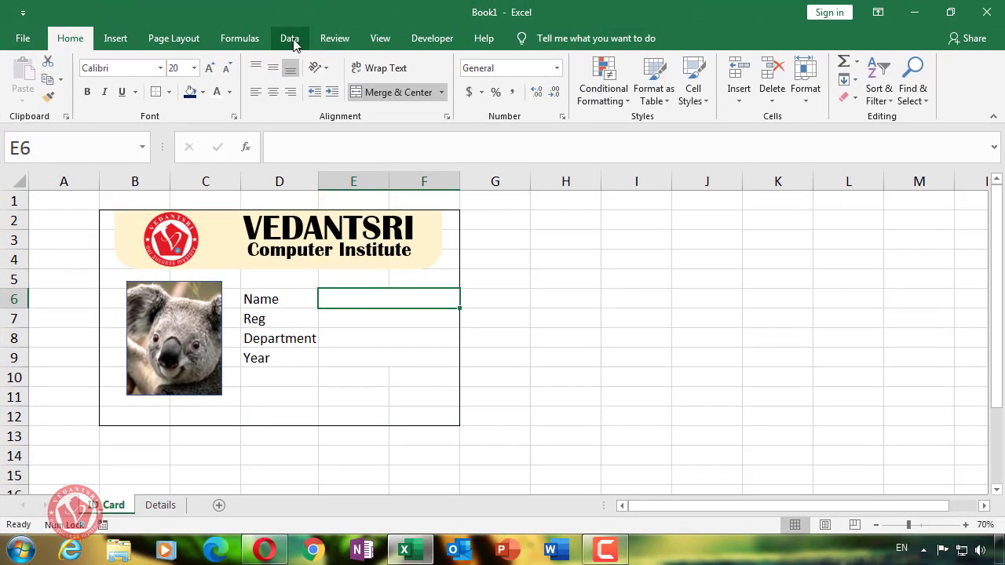
left_click(305, 16)
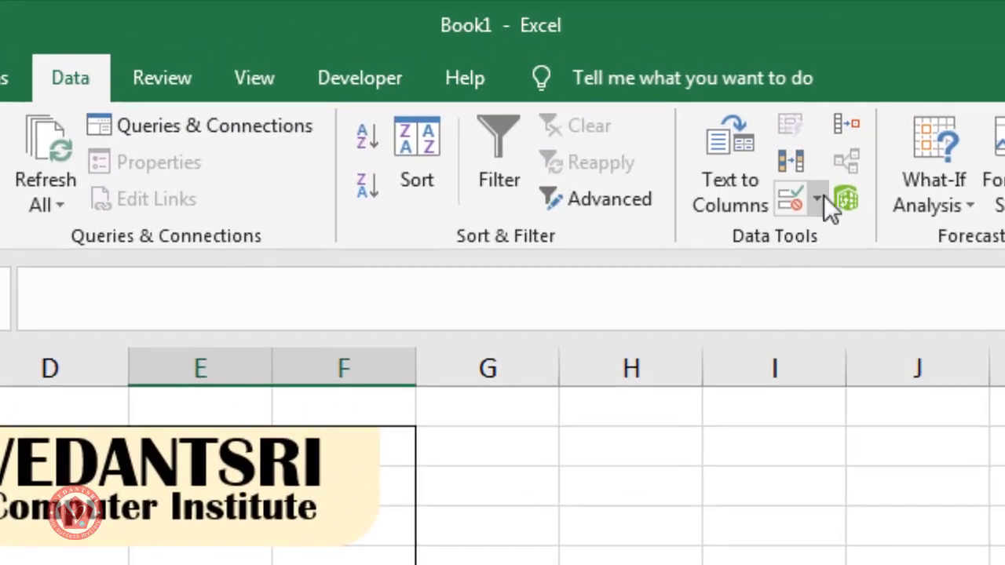
left_click(824, 197)
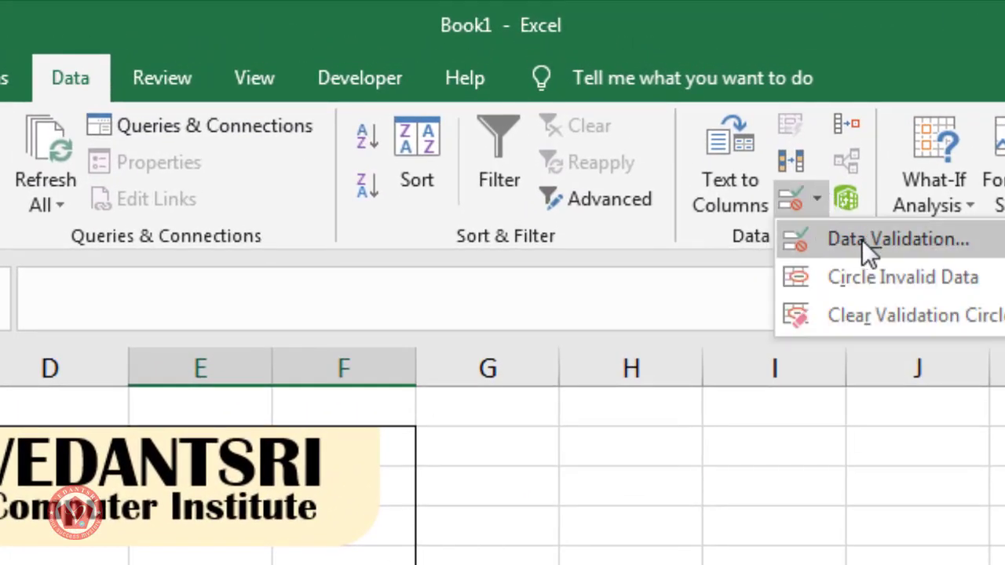
left_click(861, 240)
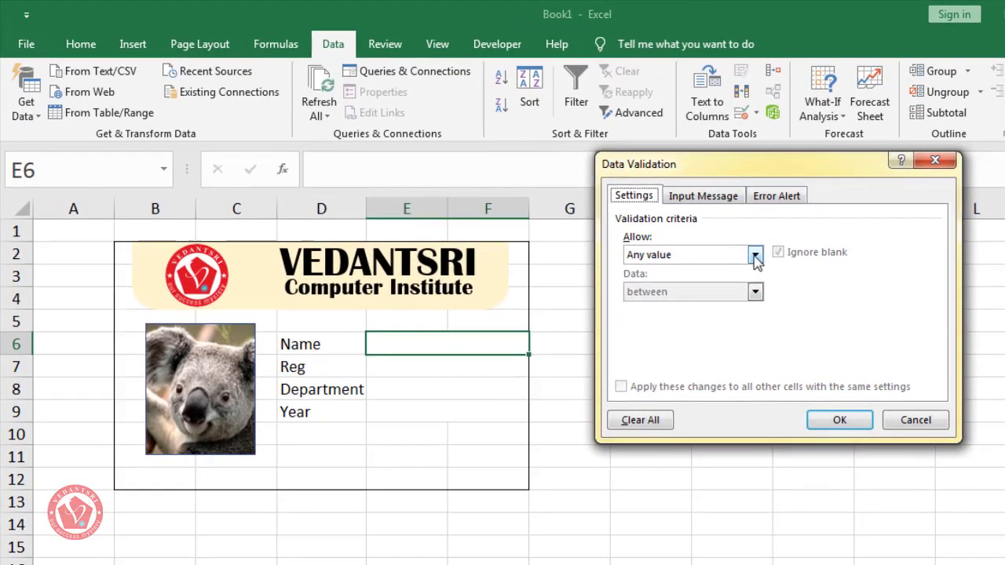
left_click(724, 332)
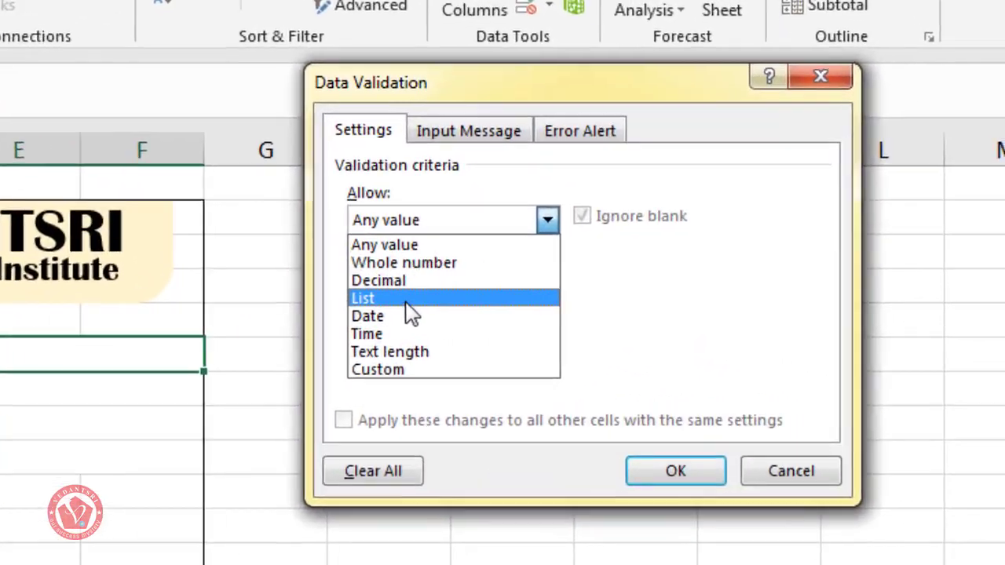
left_click(633, 306)
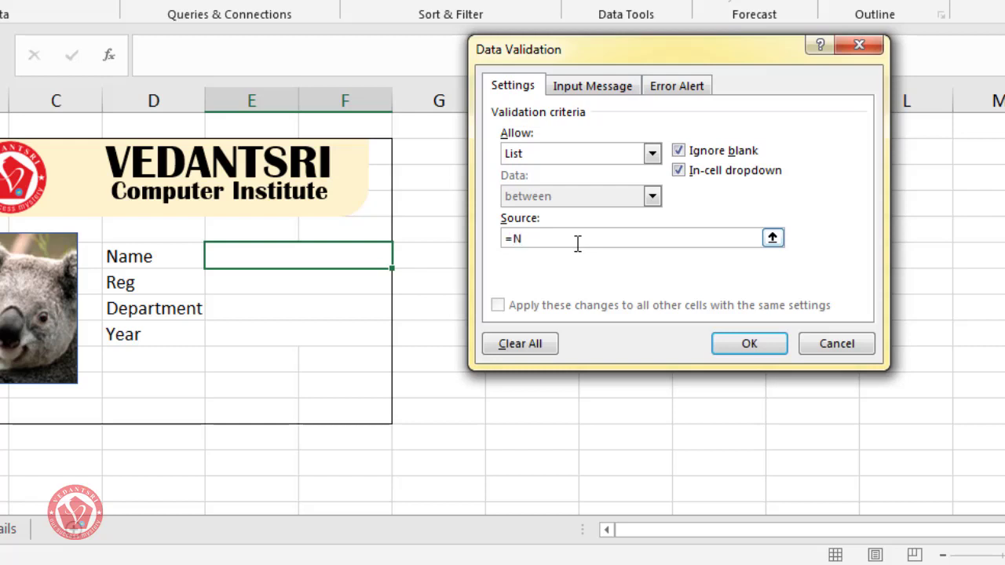
left_click(577, 245)
type("=Name")
left_click(777, 343)
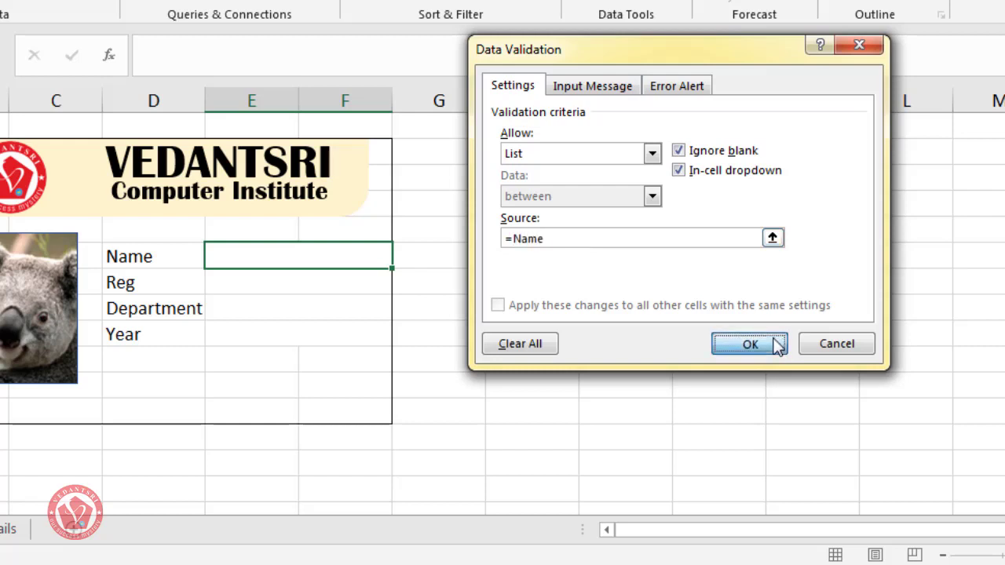
Check the entries in the dropdown of value cell E6 and close it without choosing one
left_click(531, 333)
left_click(372, 253)
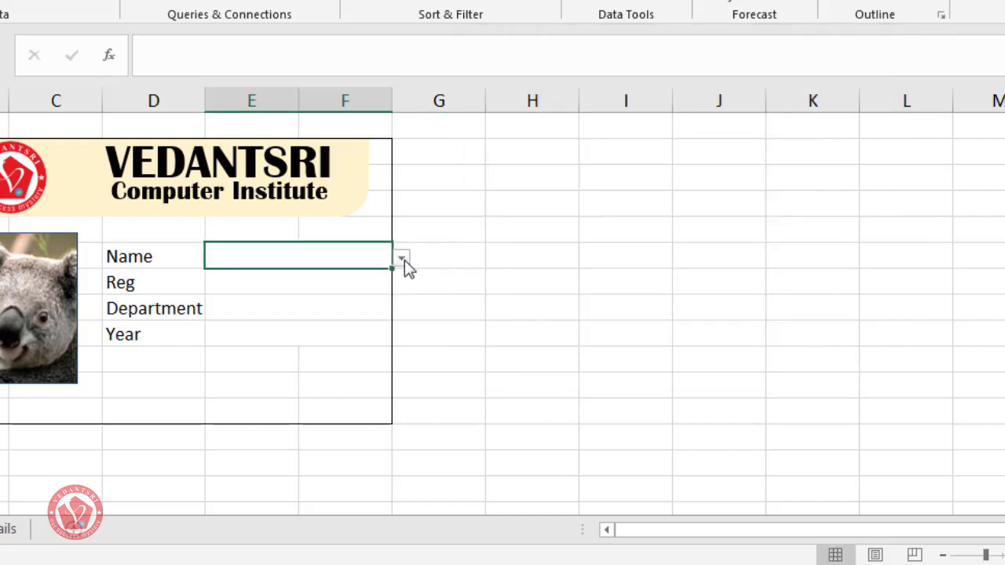
left_click(401, 258)
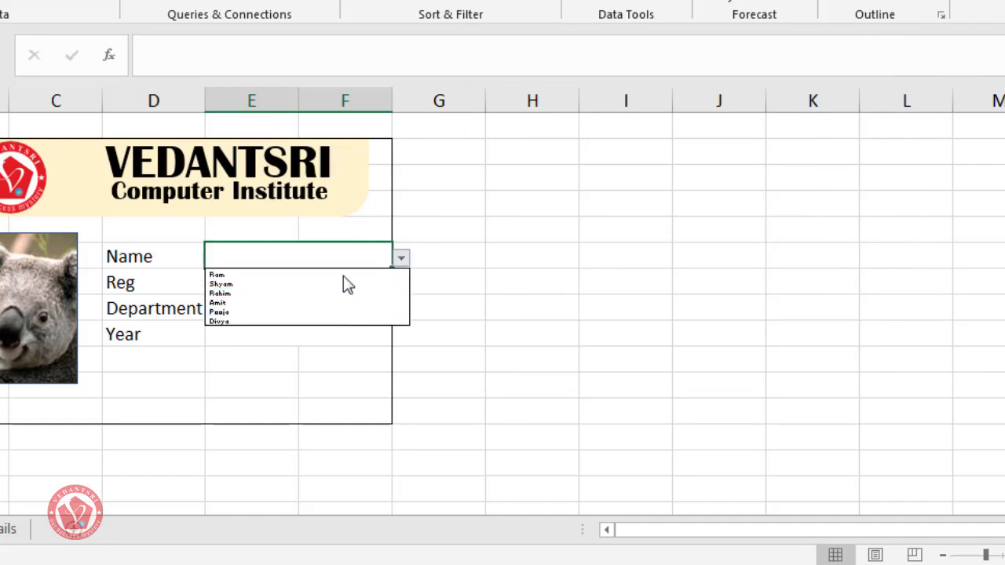
key("Escape")
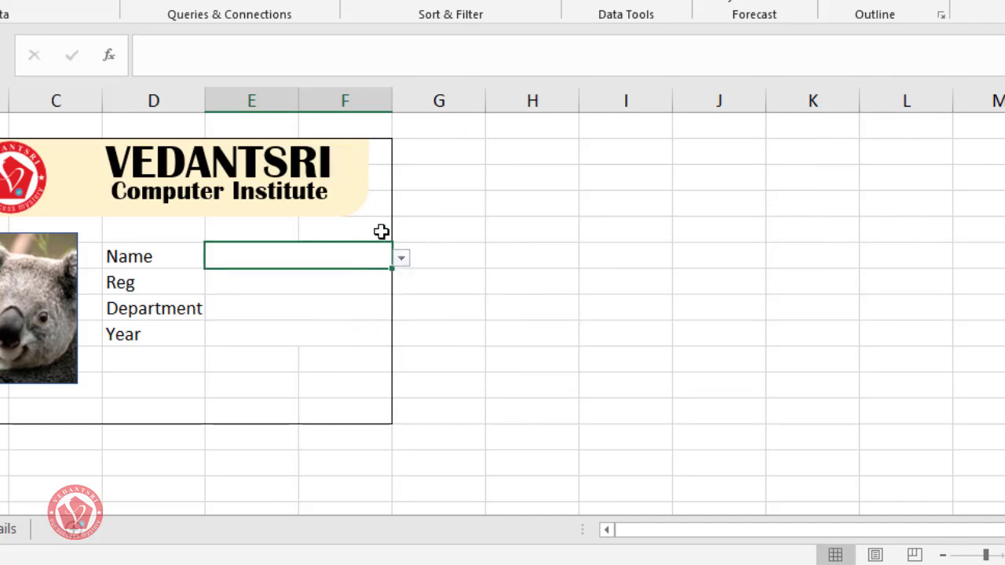
Try several names from the dropdown in value cell E6 and finish with the first student in the list selected
left_click(401, 258)
left_click(459, 337)
scroll(362, 336, "up", 4)
left_click(785, 284)
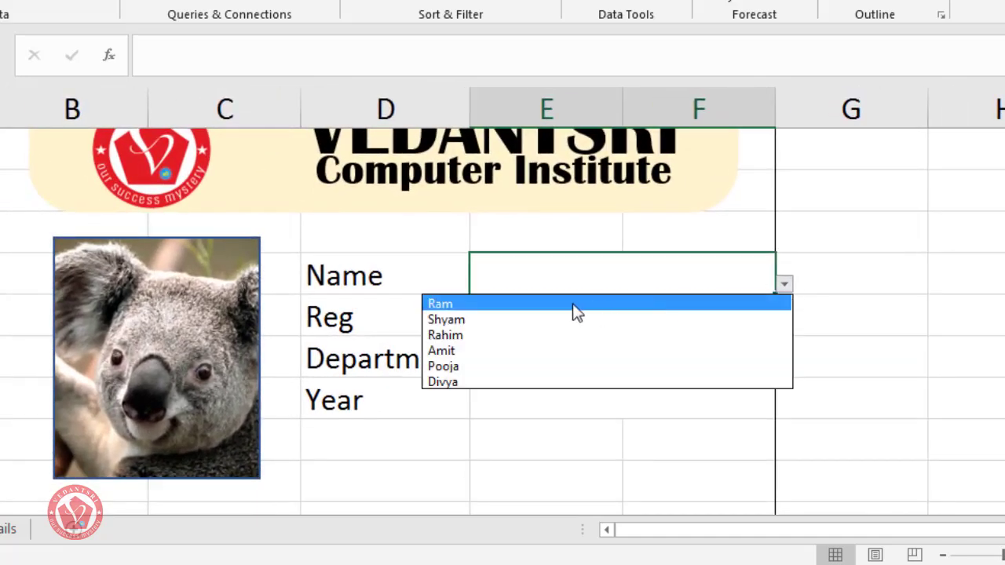
left_click(573, 306)
left_click(785, 284)
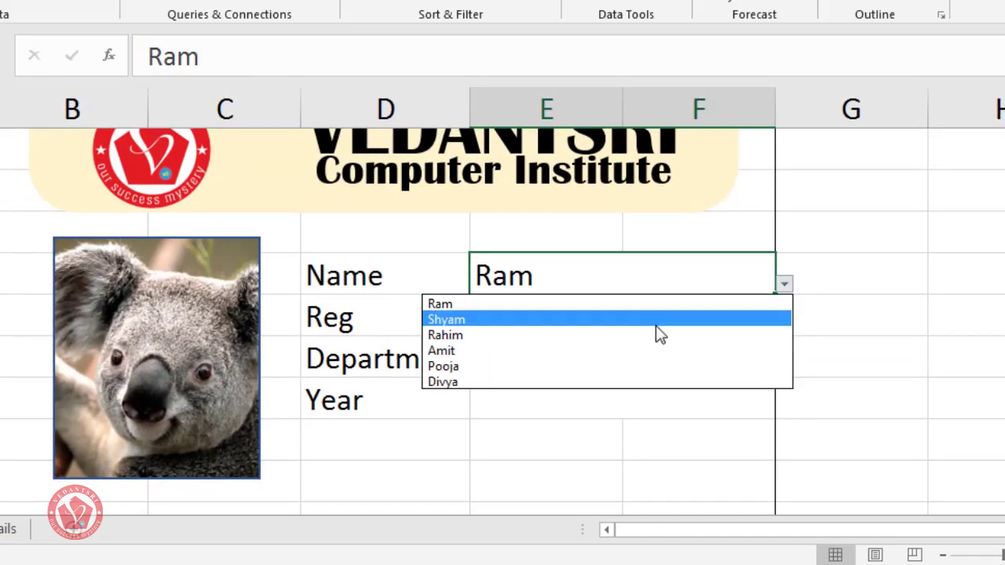
left_click(657, 332)
left_click(784, 285)
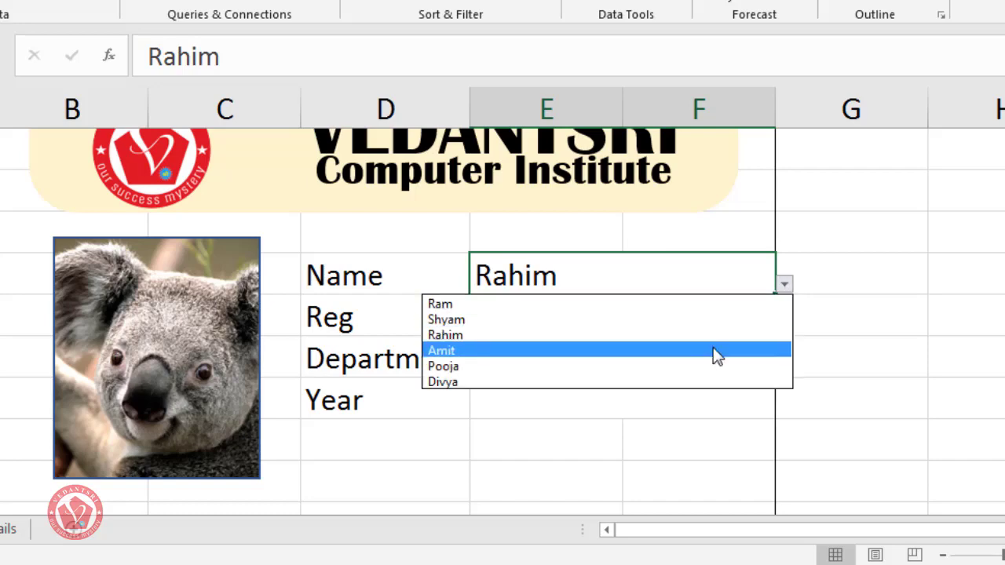
left_click(714, 350)
left_click(784, 285)
left_click(703, 304)
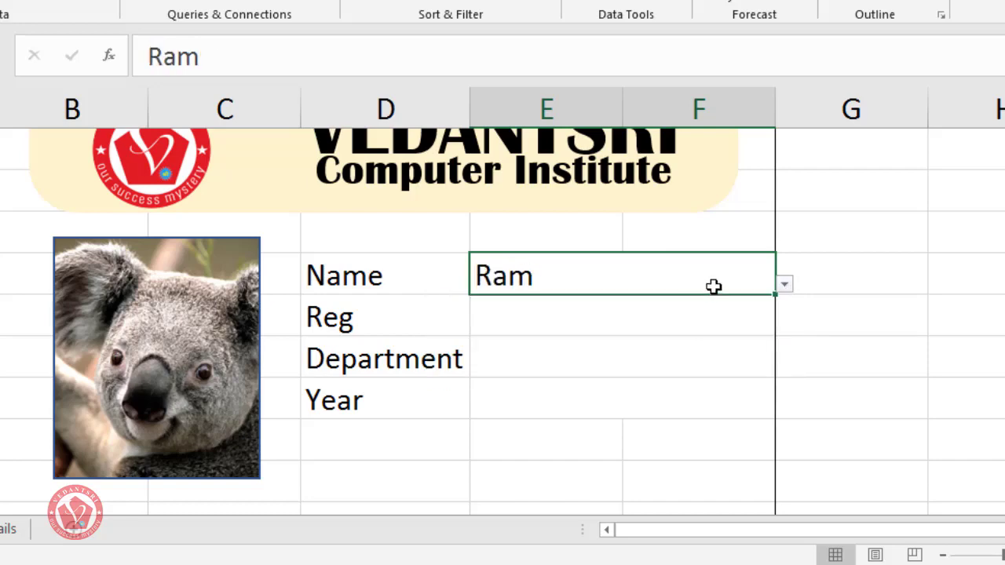
left_click(601, 325)
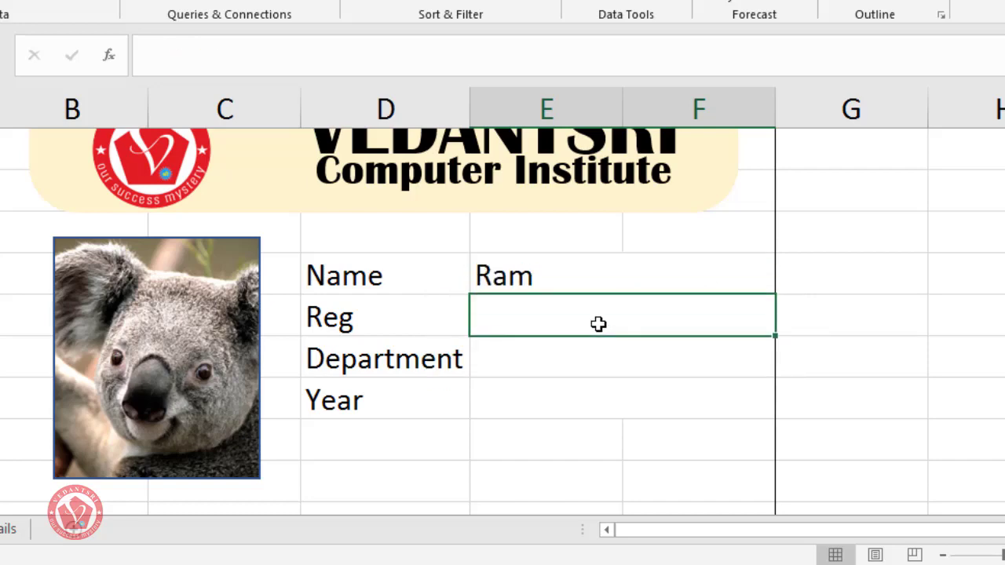
left_click(596, 355)
left_click(587, 399)
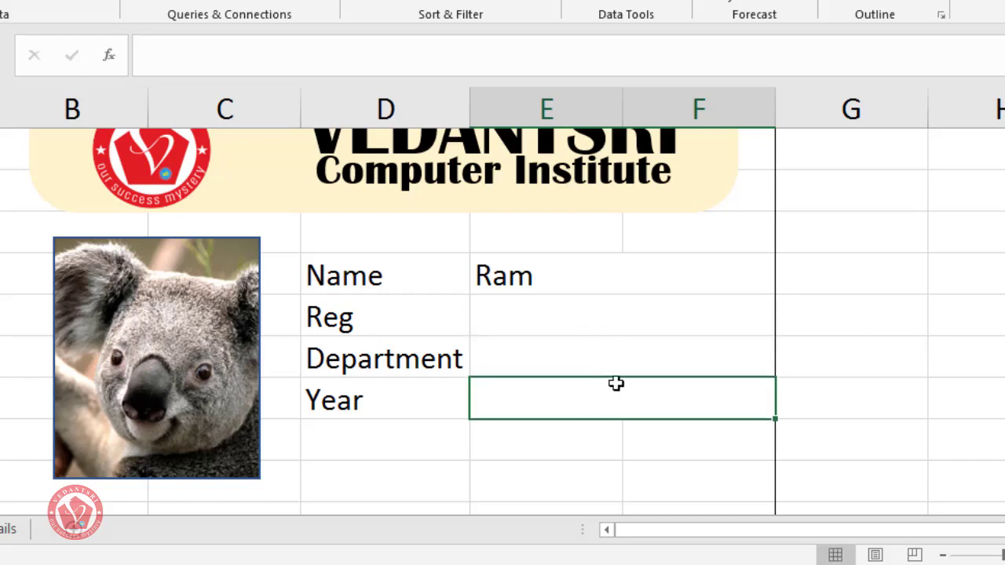
scroll(811, 300, "down", 1)
scroll(812, 300, "down", 1)
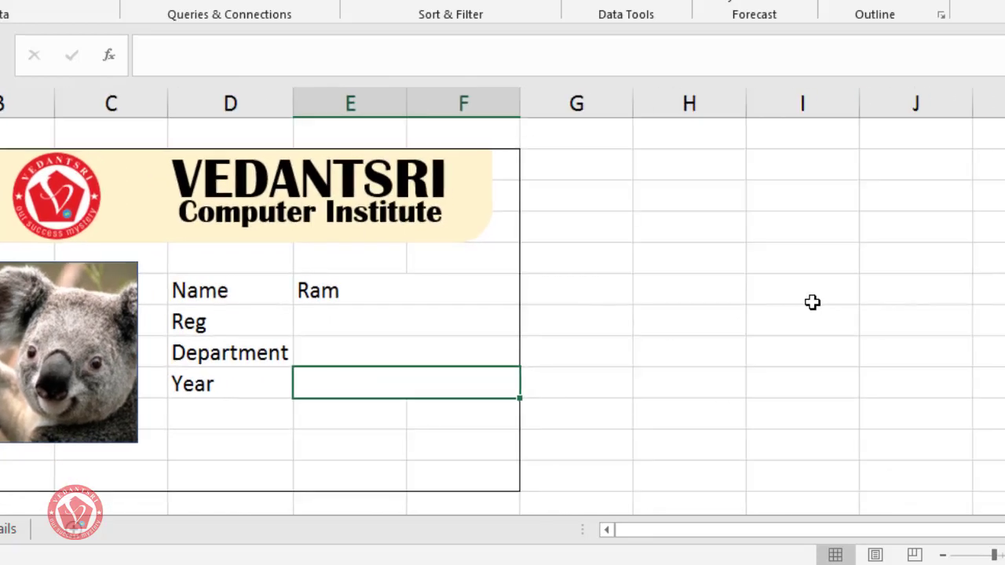
left_click(709, 318)
left_click(410, 327)
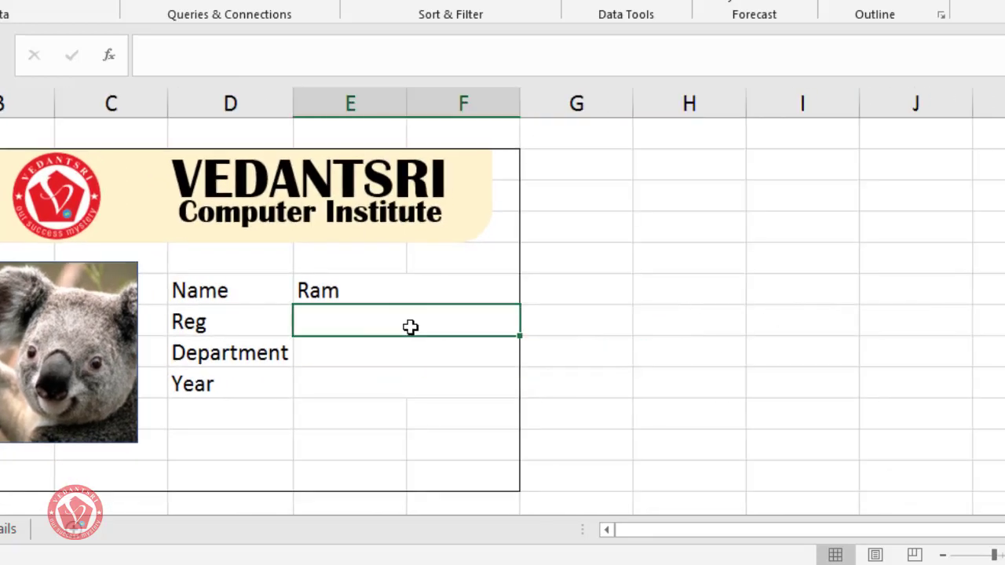
left_click(395, 289)
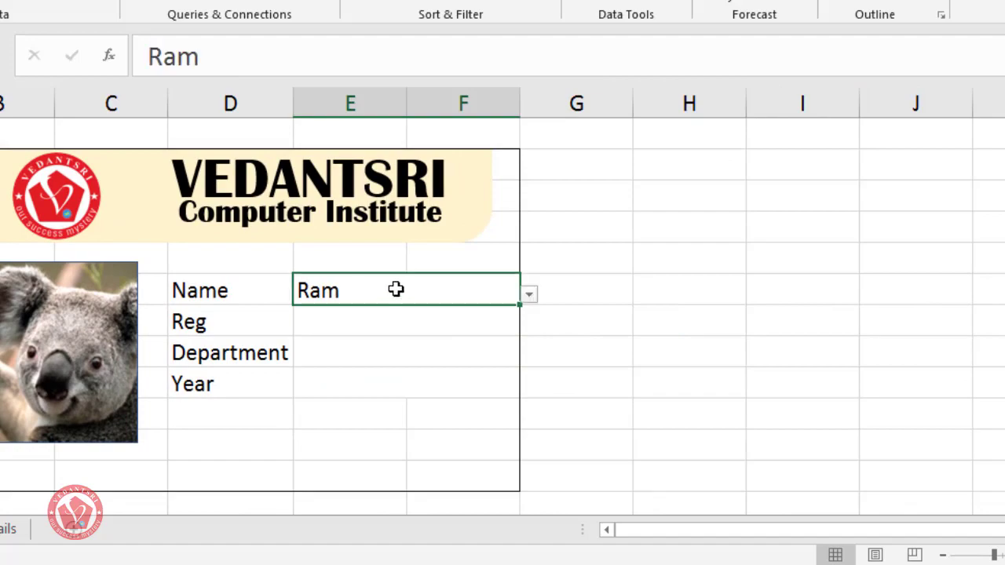
left_click(422, 334)
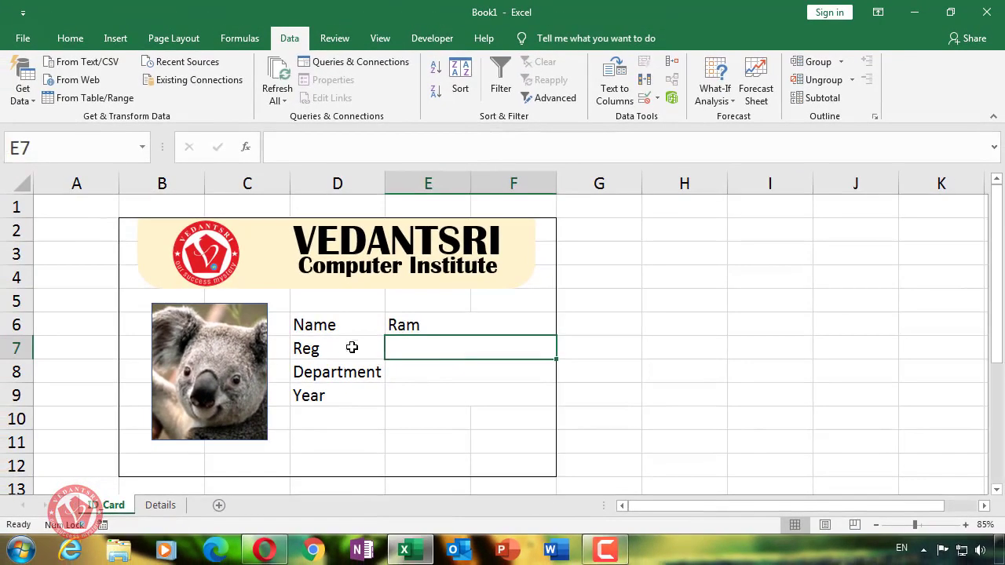
left_click_drag(247, 320, 319, 317)
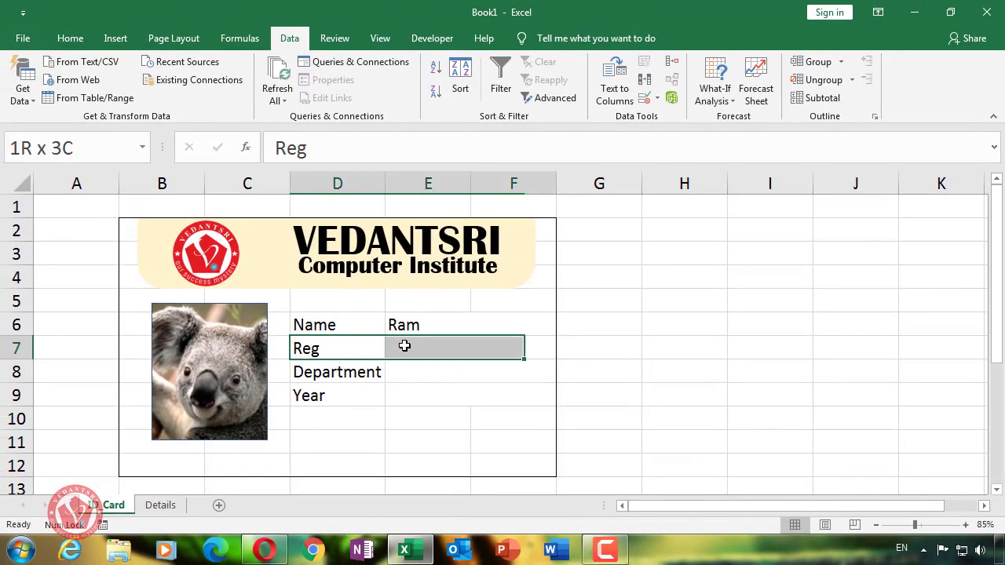
left_click_drag(404, 346, 466, 345)
Begin the formula =IFERROR(VLOOKUP(E6, in the merged value cell E7 beside Reg, using the name cell as lookup value
left_click(466, 347)
type("=if")
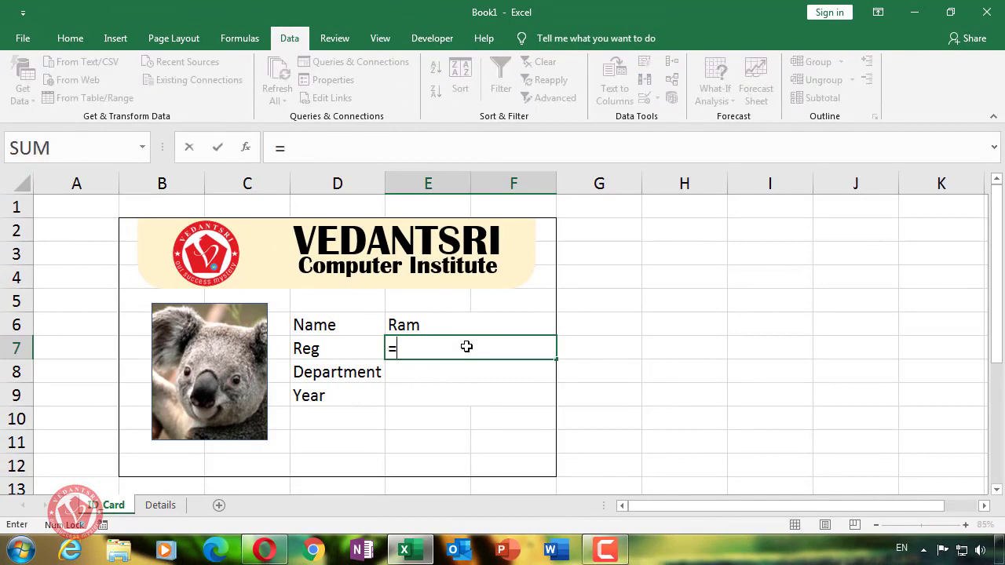
key("Tab")
key("BackSpace")
key("BackSpace")
key("BackSpace")
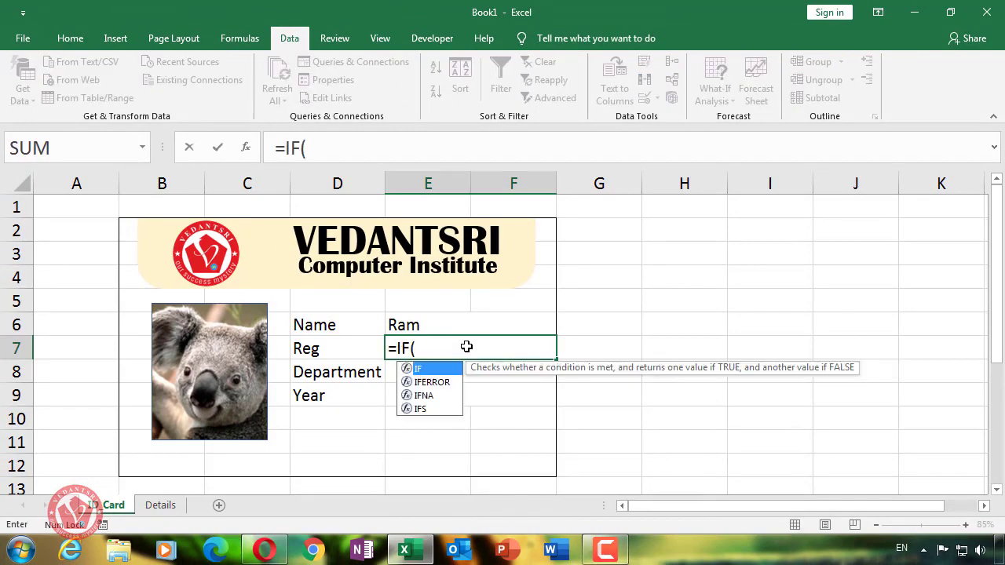
type("ife")
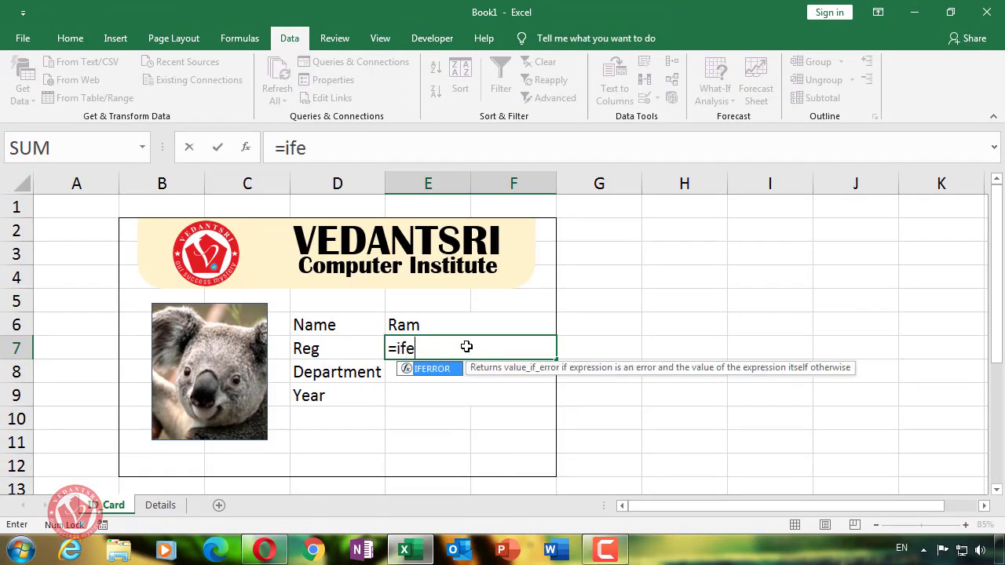
key("Tab")
type("vlo")
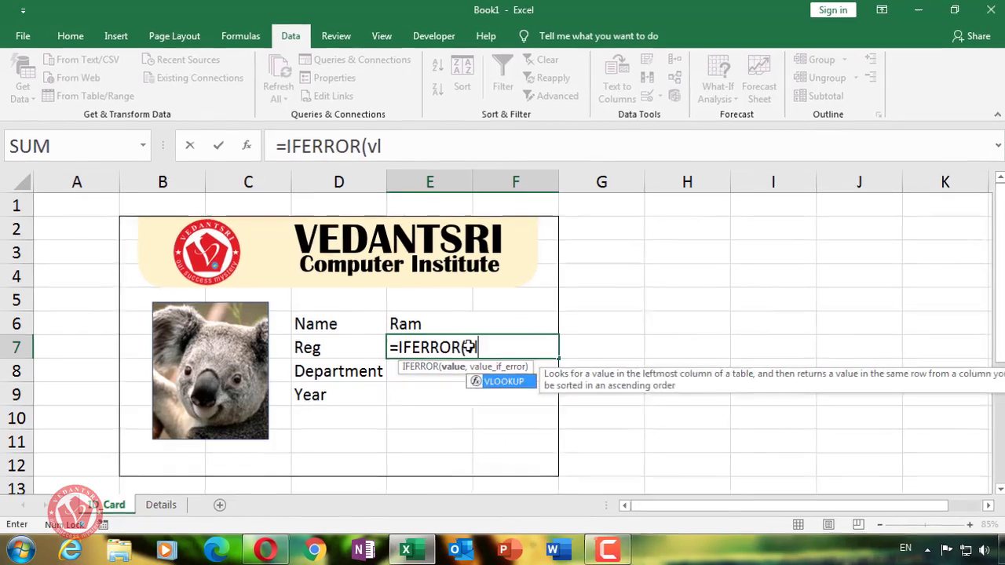
key("Tab")
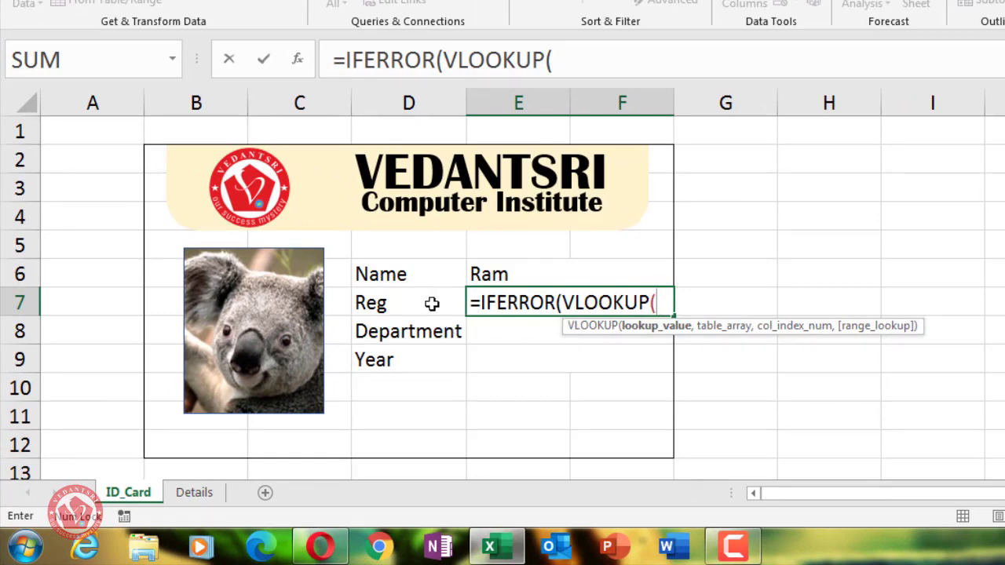
left_click(522, 275)
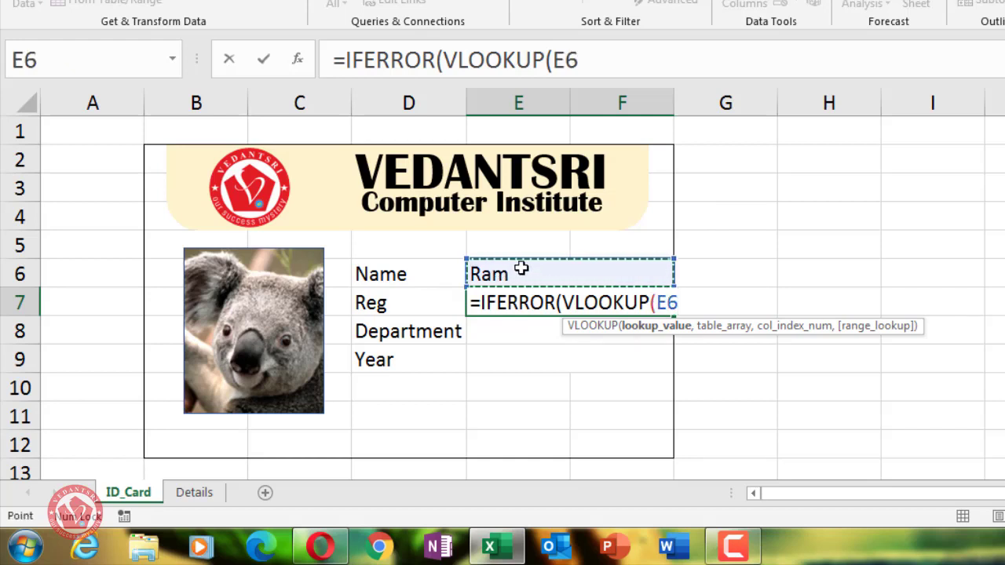
type(",")
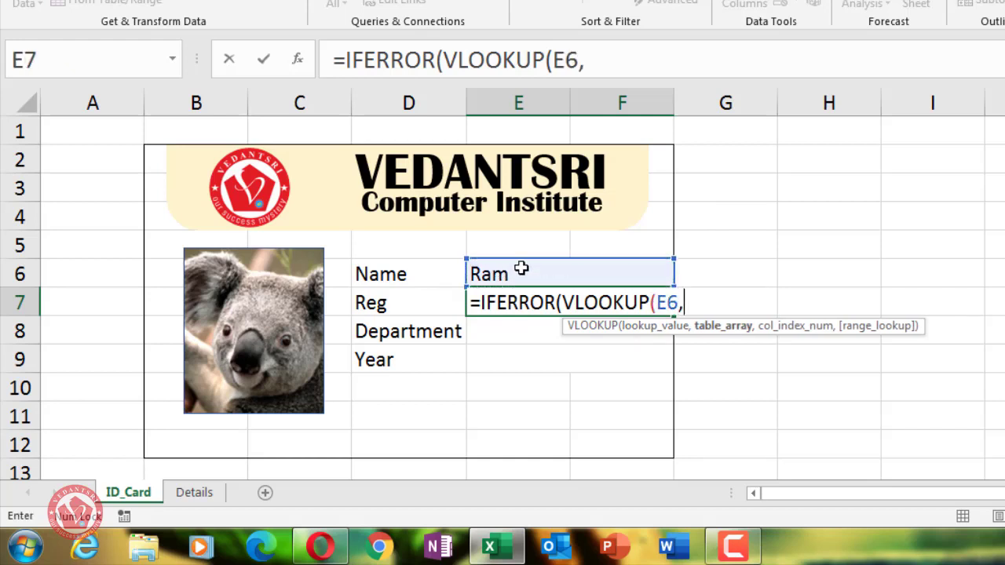
Continue the VLOOKUP with columns A:B of the Details sheet as table array, column index 2 and range lookup 0
left_click(196, 499)
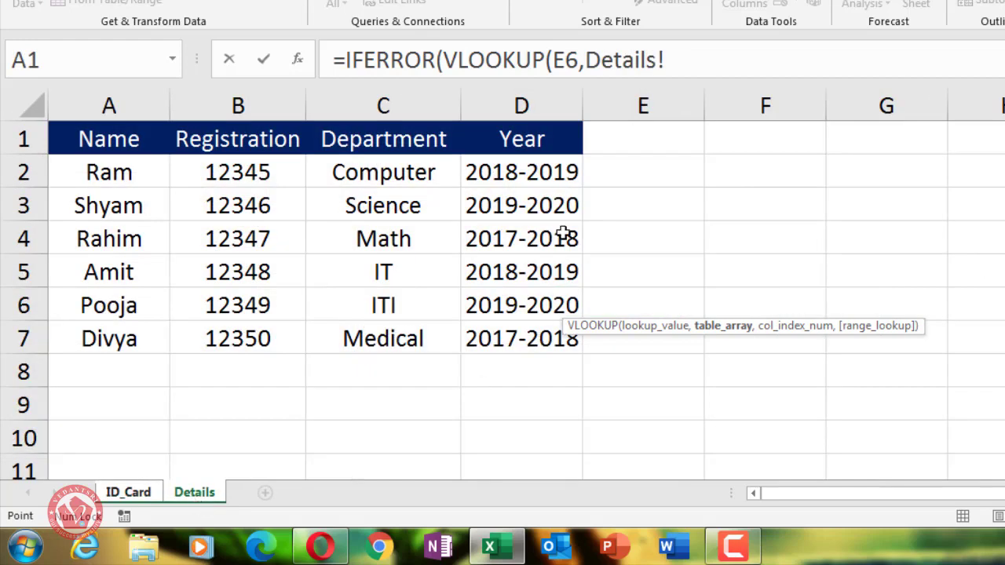
left_click_drag(610, 60, 678, 54)
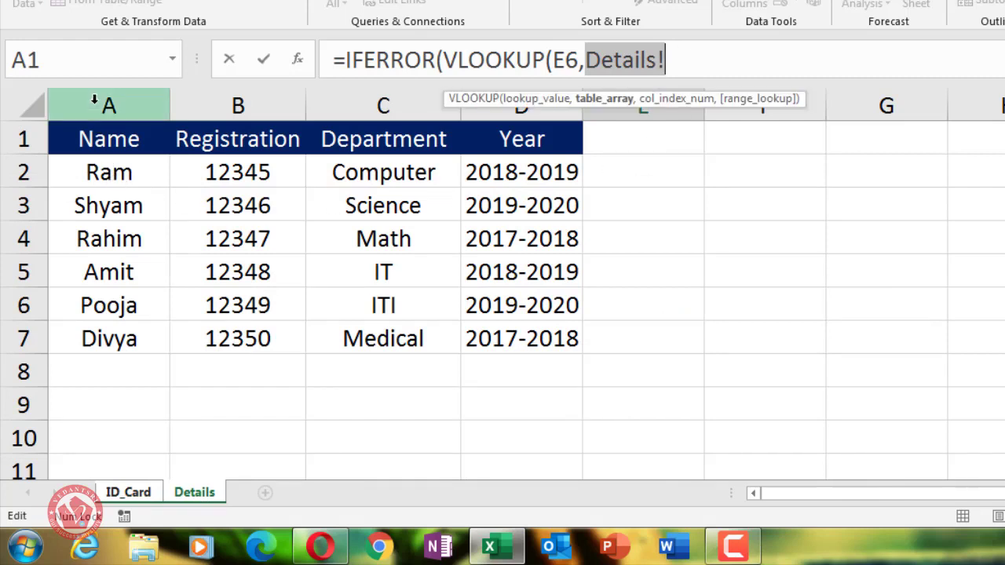
left_click_drag(94, 99, 240, 105)
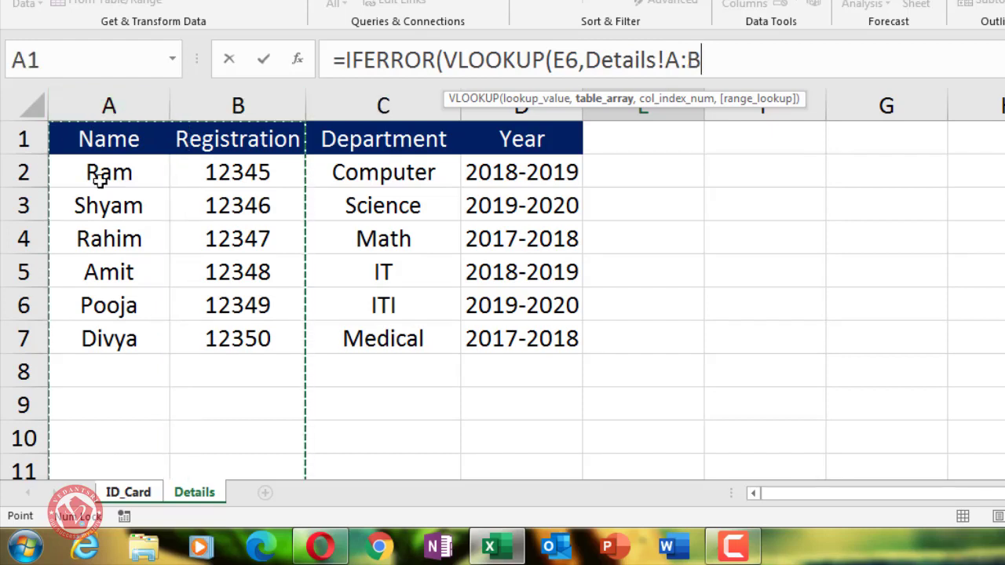
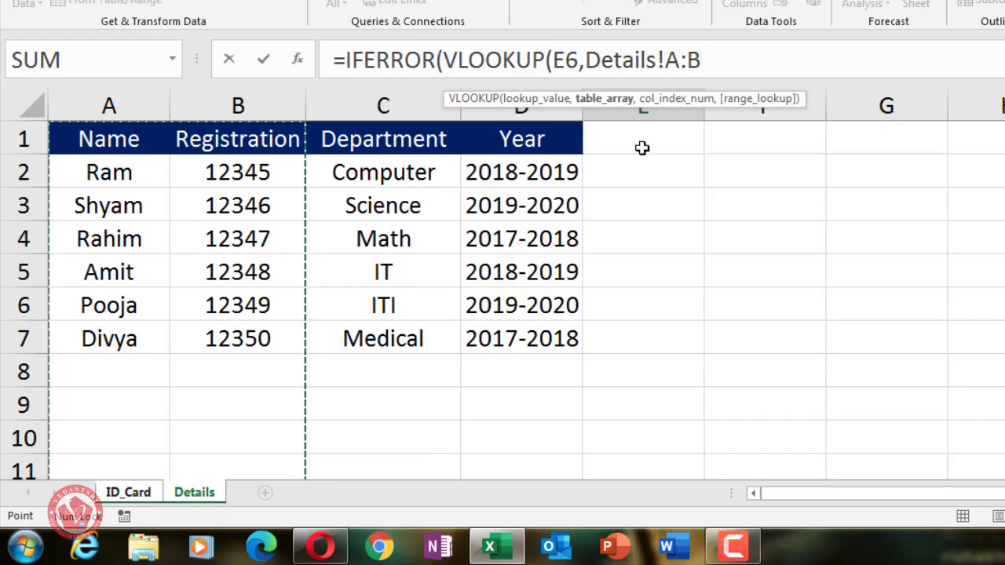
left_click(718, 62)
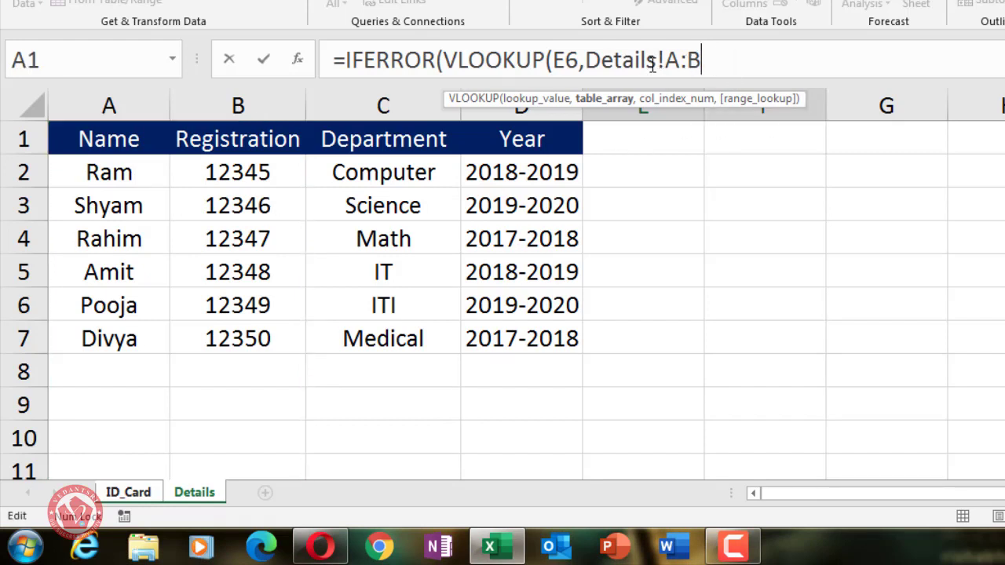
left_click_drag(585, 61, 711, 64)
left_click(681, 63)
type(",")
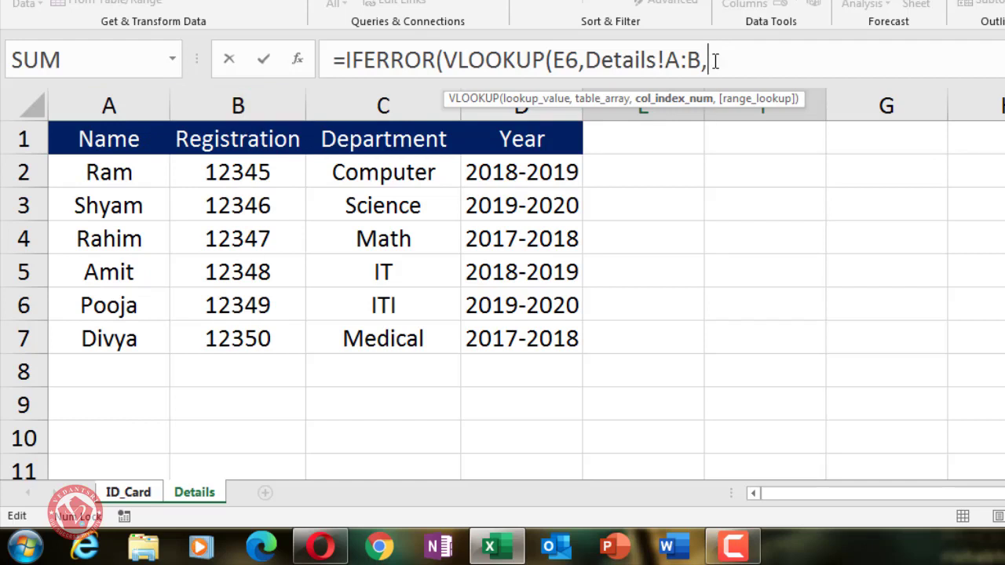
type("2,0")
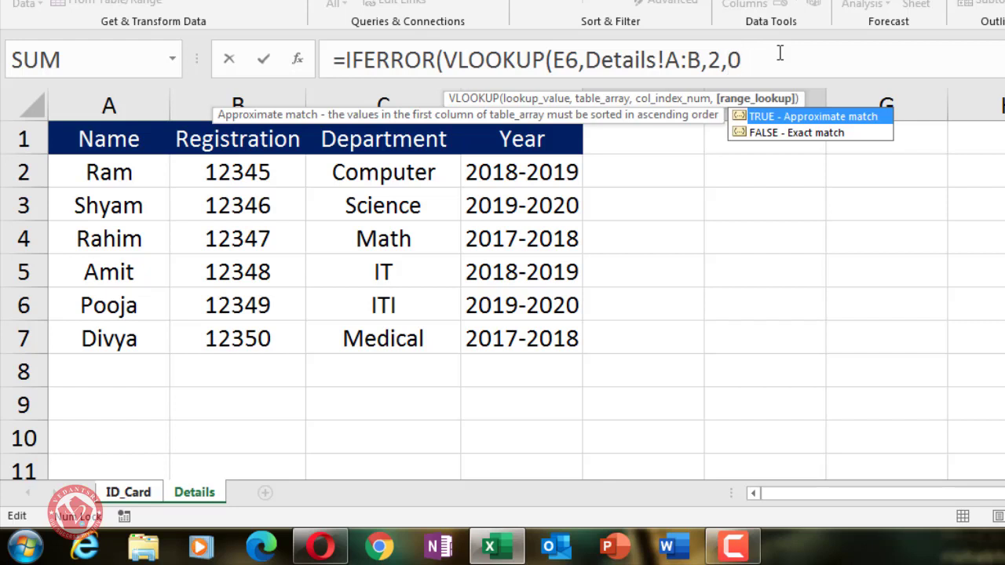
Close the VLOOKUP in the card's Reg formula and give IFERROR an empty string ("") as its fallback value
type("),")
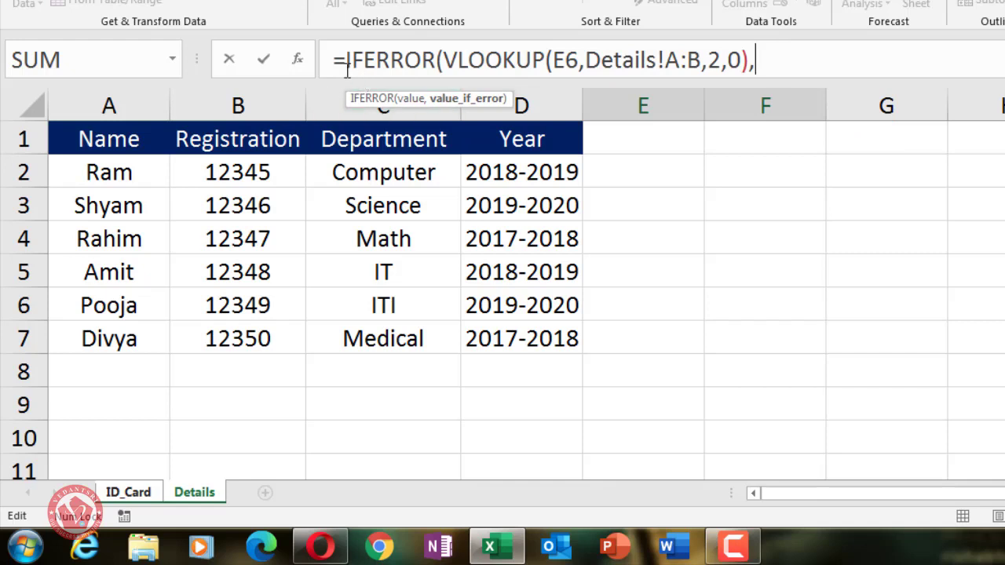
left_click_drag(345, 69, 432, 68)
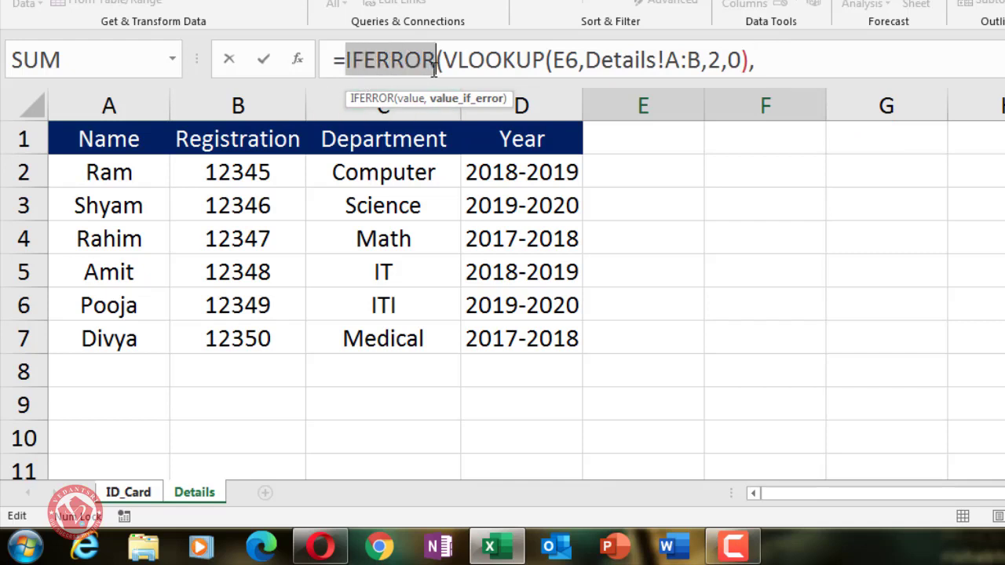
left_click(780, 69)
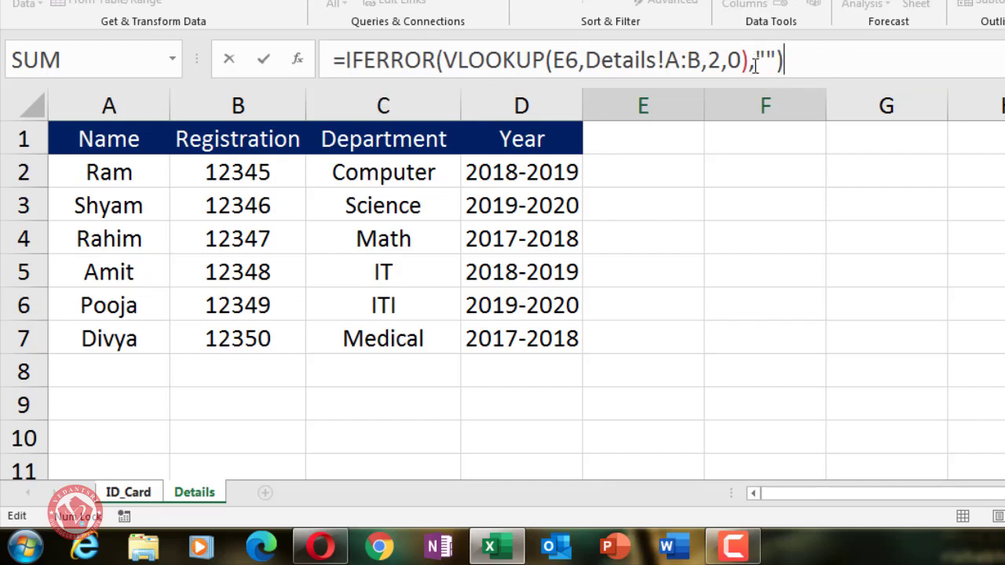
Try "Sorry No Data" as the fallback text in the Reg formula, and clear it back to an empty string
left_click(765, 56)
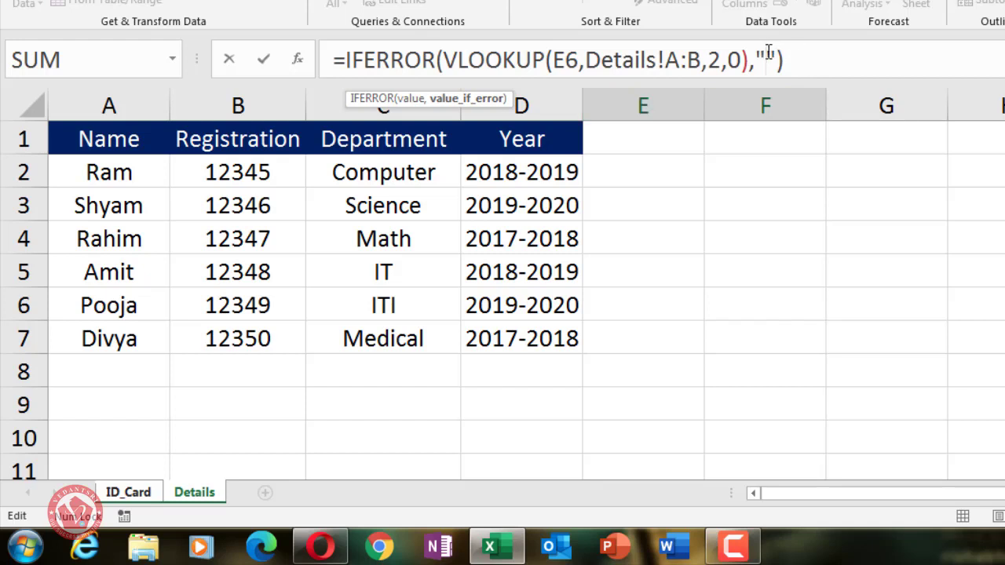
type("Sorry ")
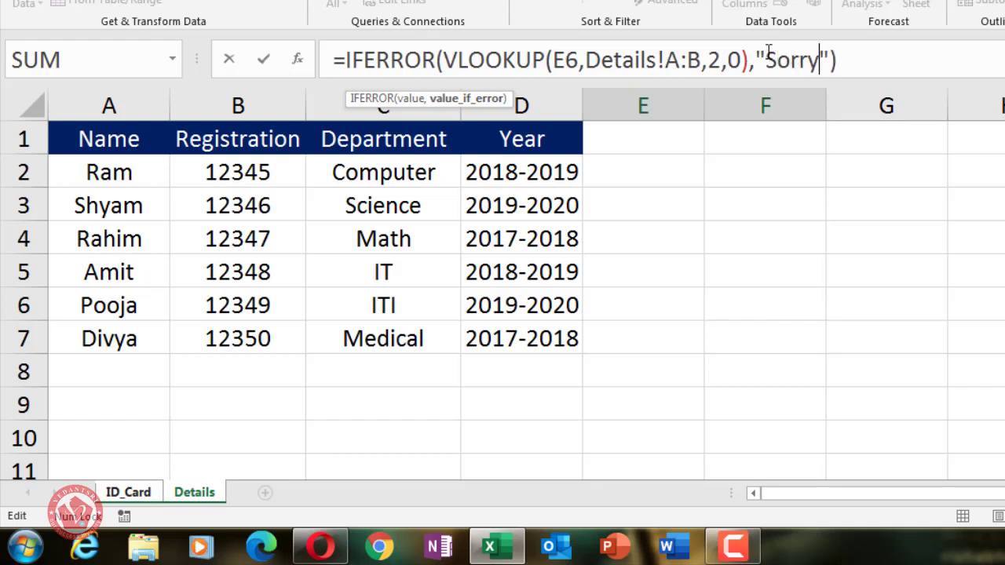
type("No Data")
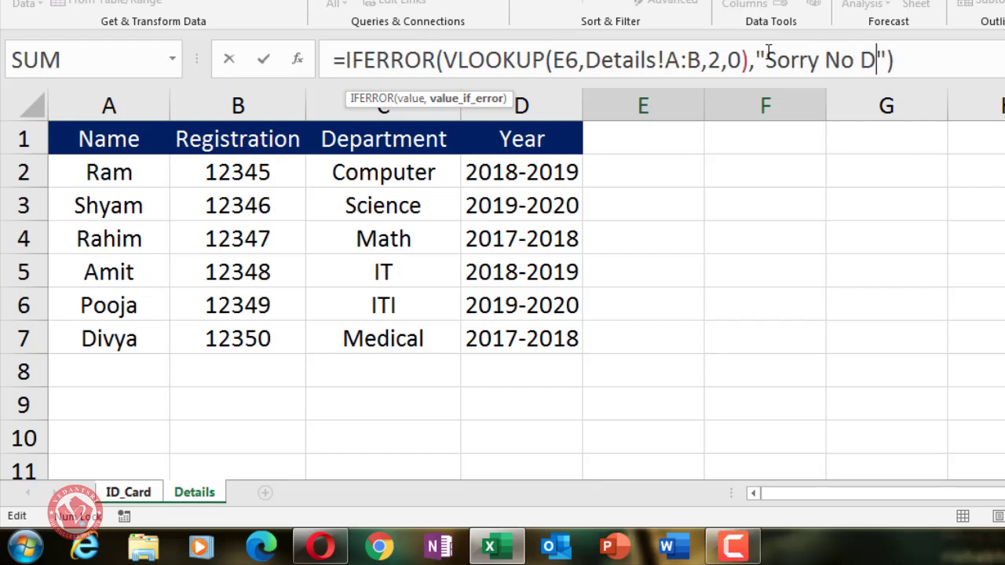
key("ctrl+shift+Left")
key("ctrl+shift+Left")
key("ctrl+shift+Left")
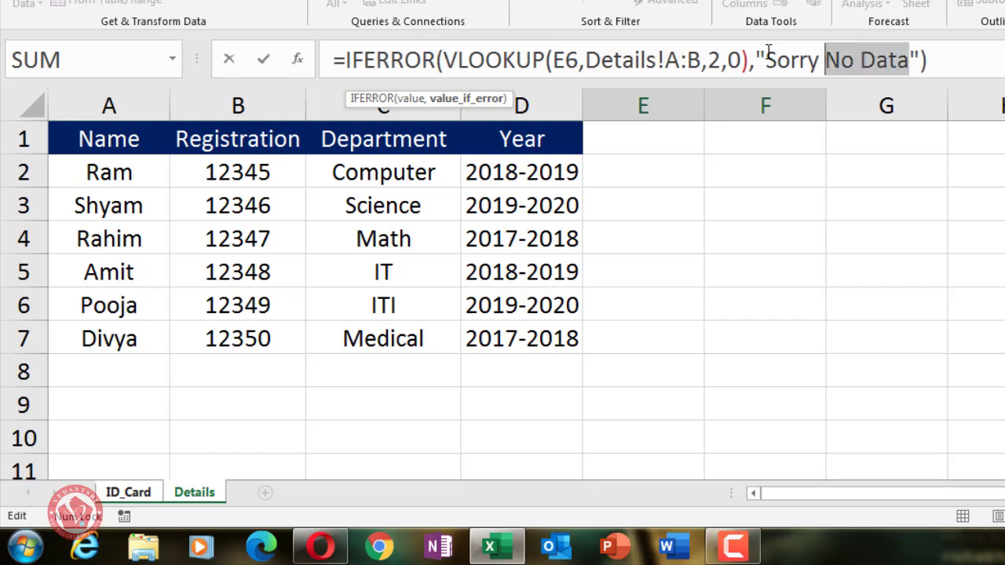
key("BackSpace")
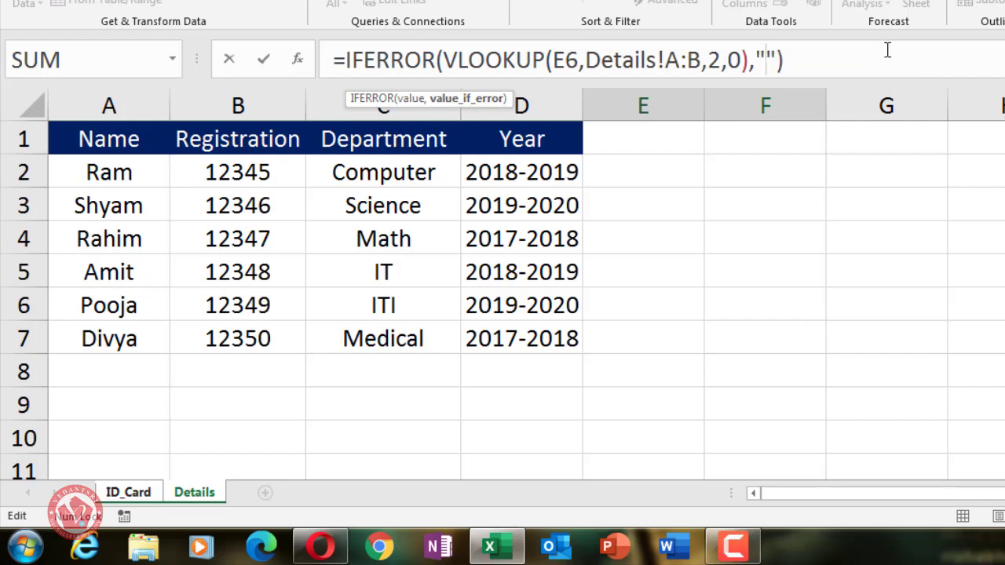
Commit the Reg formula in E7 and test it by choosing the second and third students for the card's Name
left_click(864, 61)
key("Return")
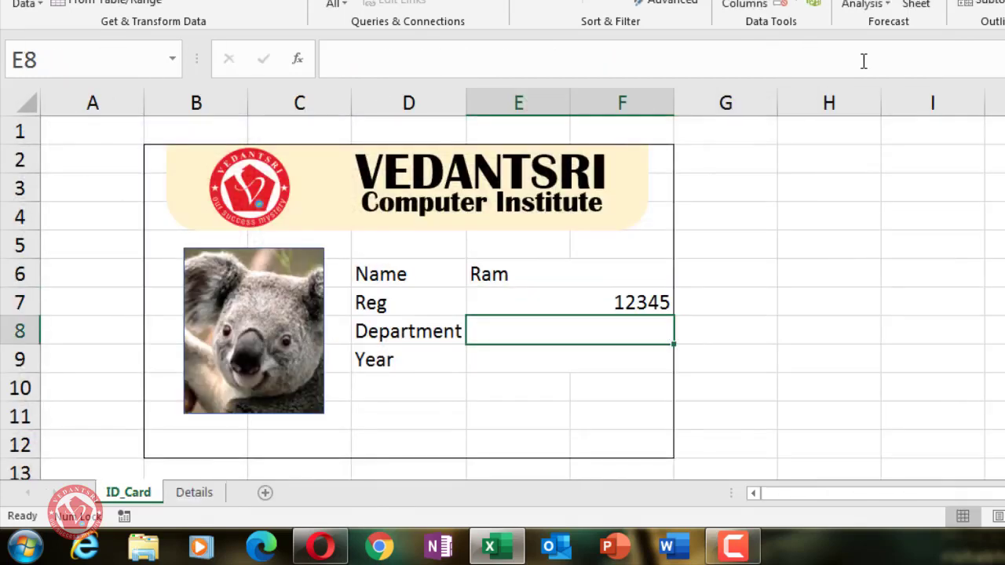
left_click(644, 301)
left_click(585, 269)
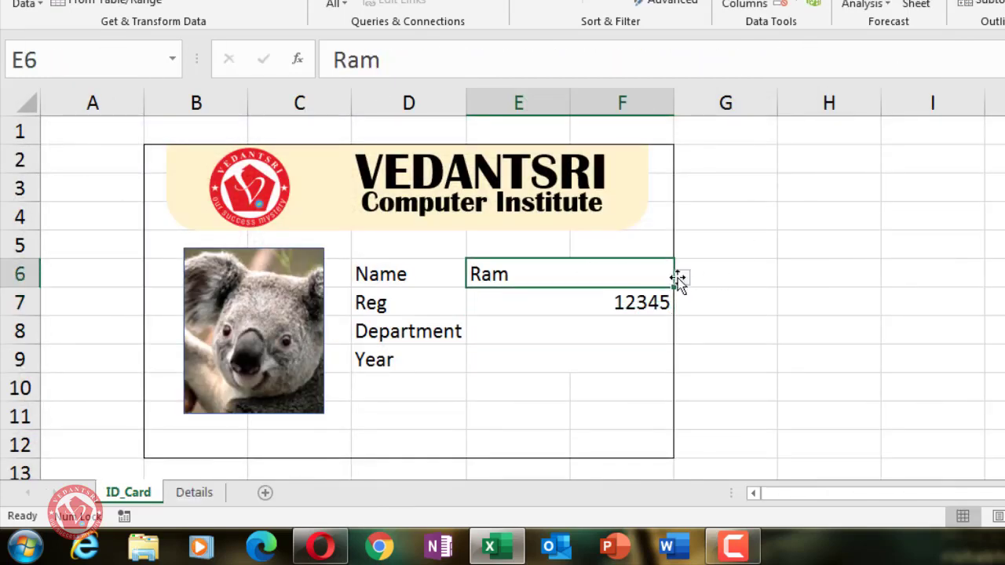
left_click(683, 279)
left_click(658, 306)
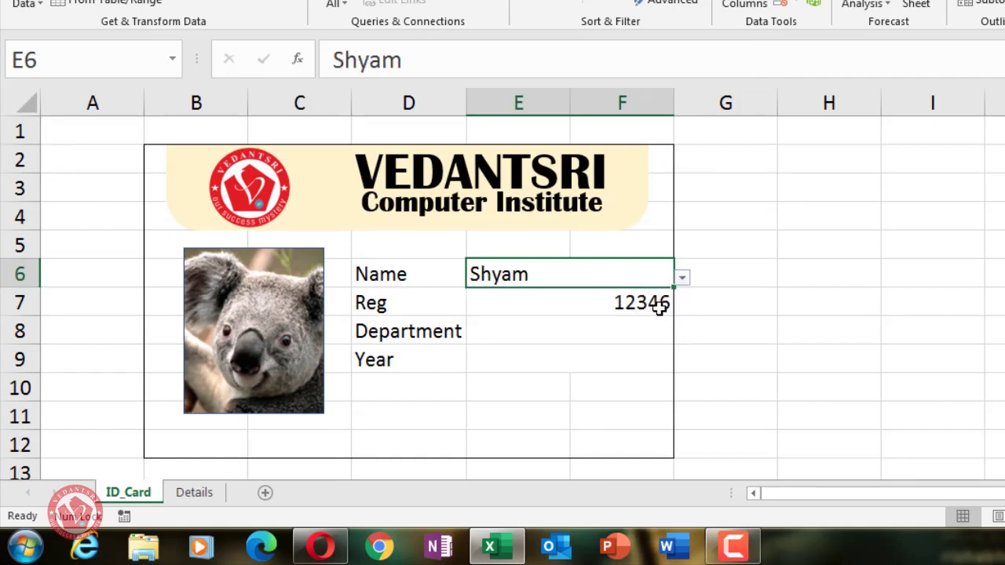
left_click(683, 279)
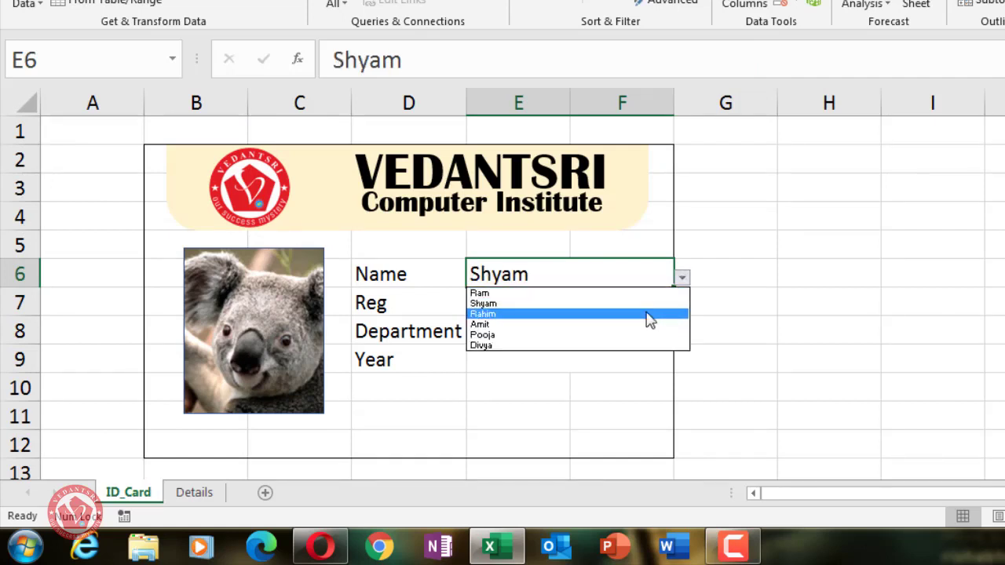
left_click(648, 317)
left_click(664, 300)
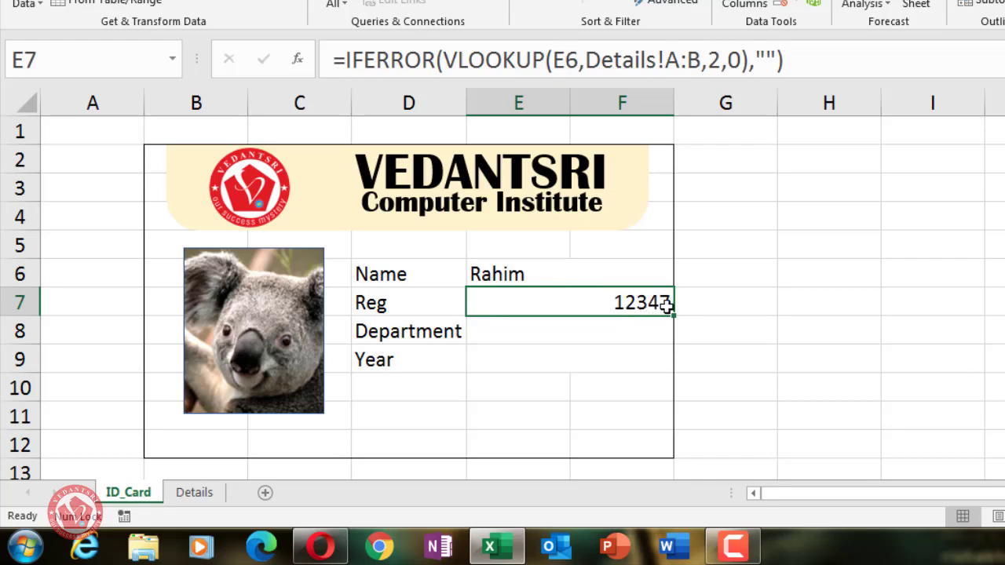
Check the second and third students' registration numbers on the Details sheet against the ID_Card sheet
left_click(208, 496)
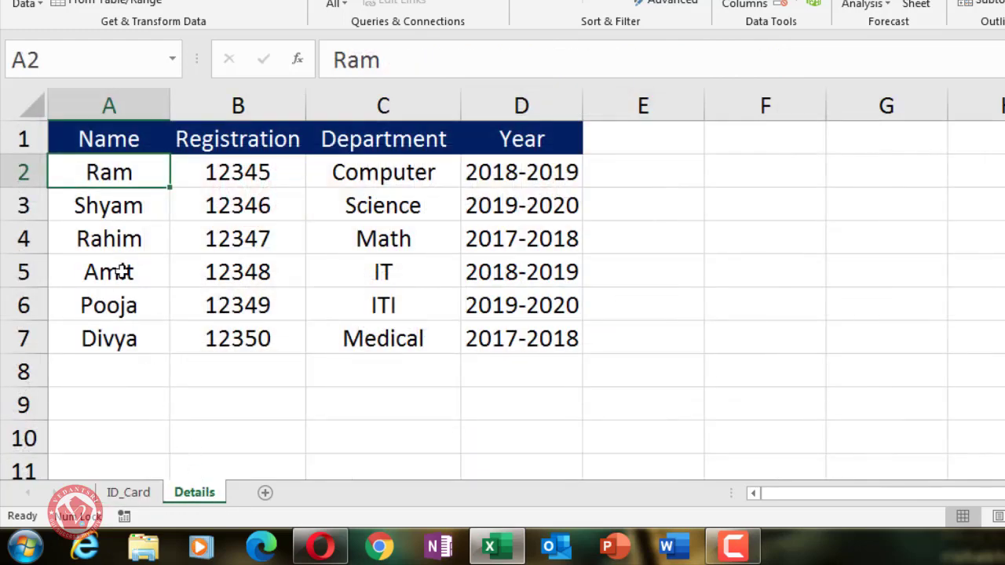
left_click(127, 205)
left_click(236, 202)
left_click(134, 240)
left_click(243, 243)
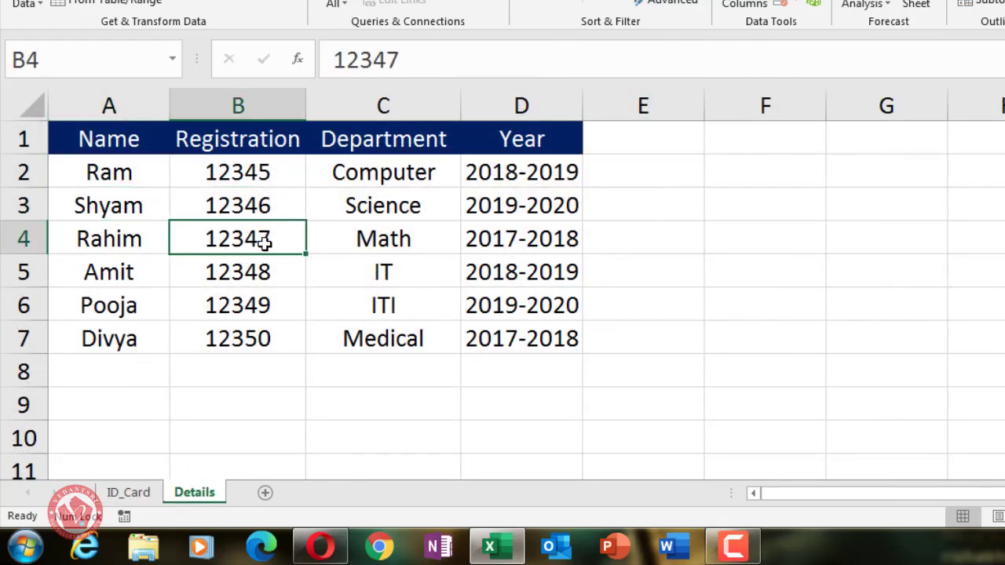
left_click(128, 492)
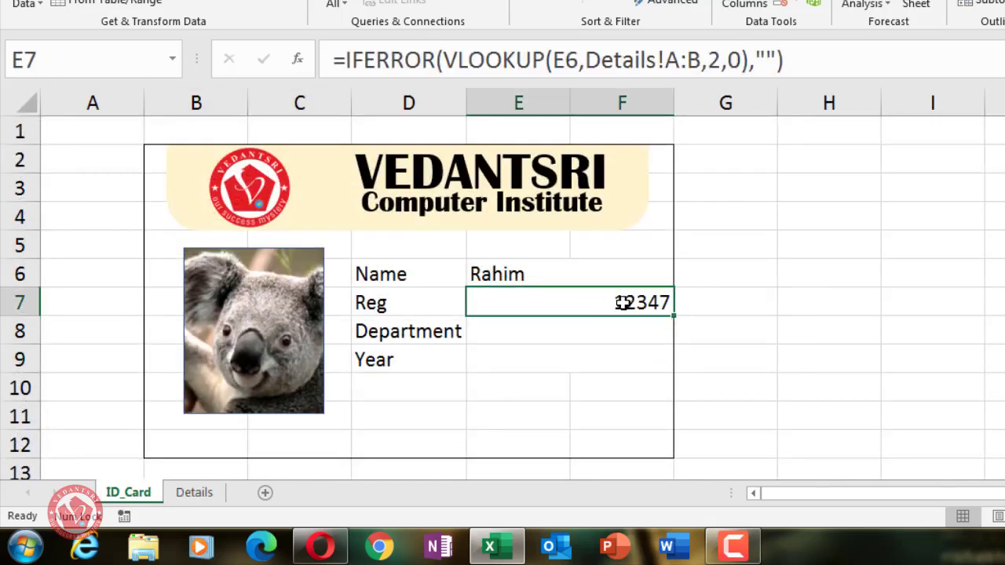
Start the Department formula in E8 with IFERROR around a VLOOKUP that uses name cell E6 as lookup value
left_click(610, 333)
left_click(615, 354)
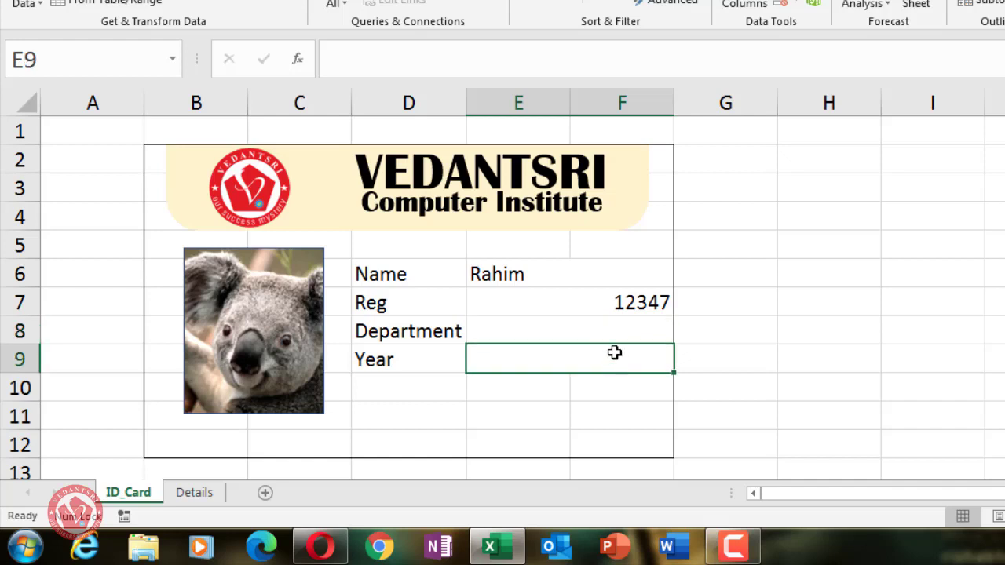
left_click(610, 332)
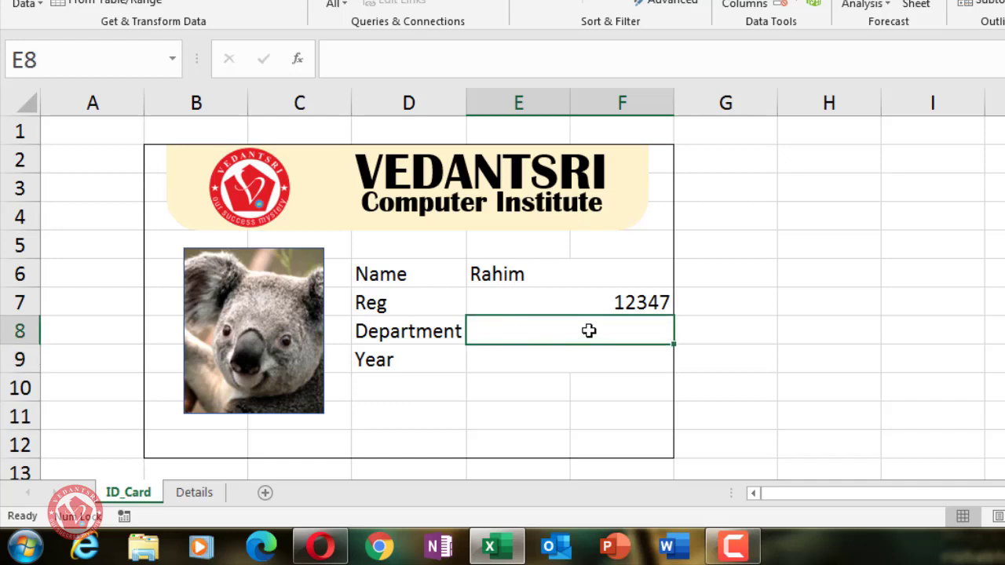
type("=if")
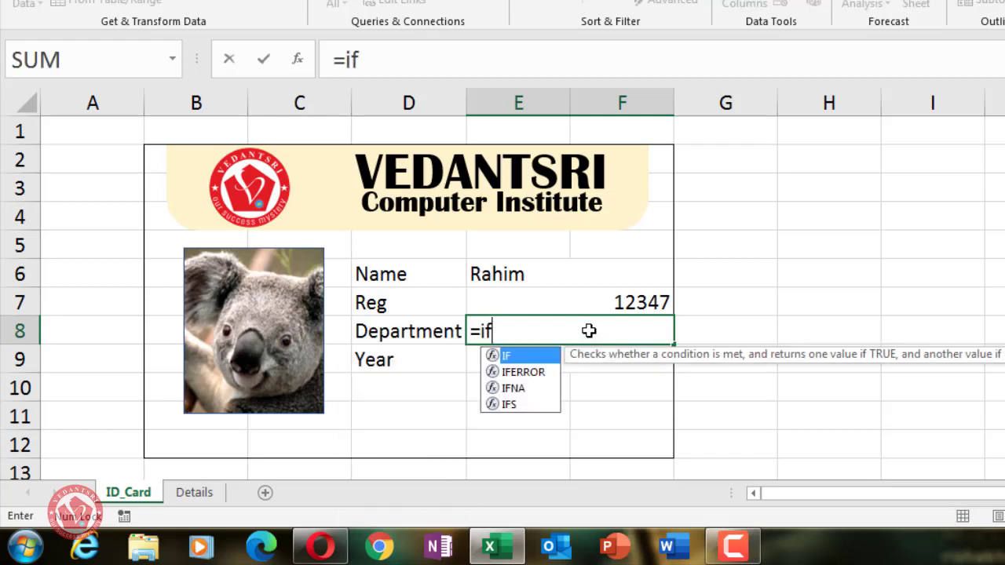
key("Down")
key("Tab")
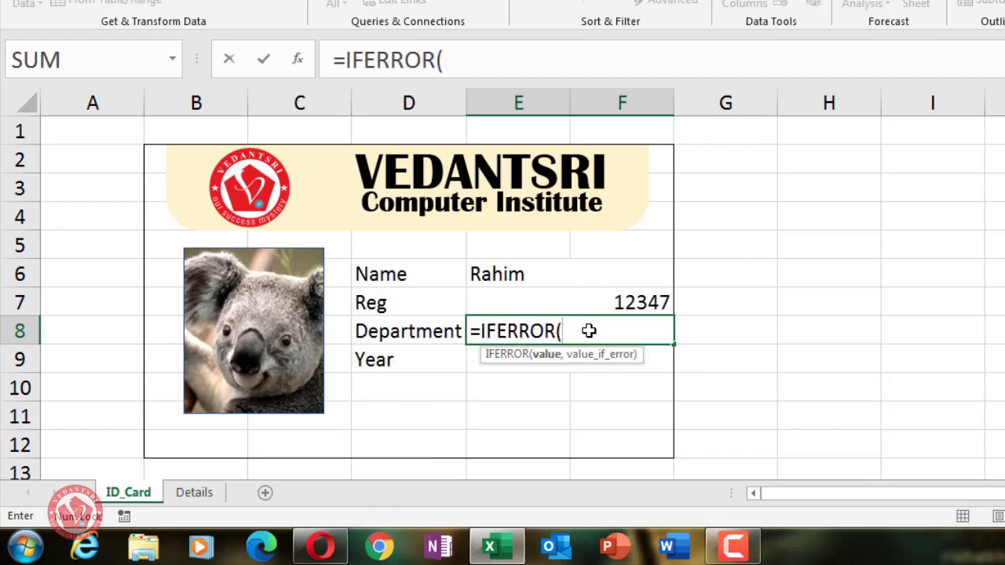
type("vloo")
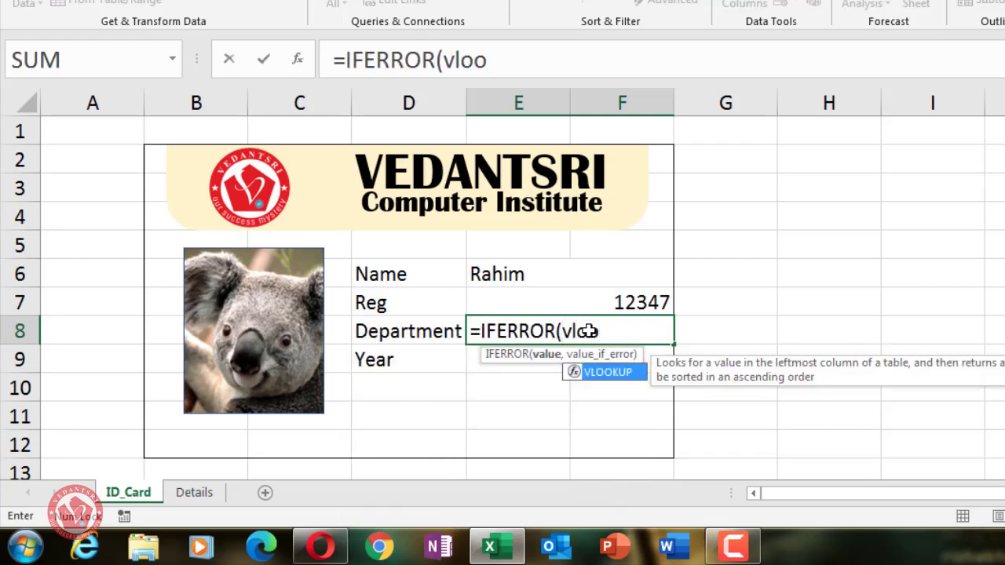
key("Tab")
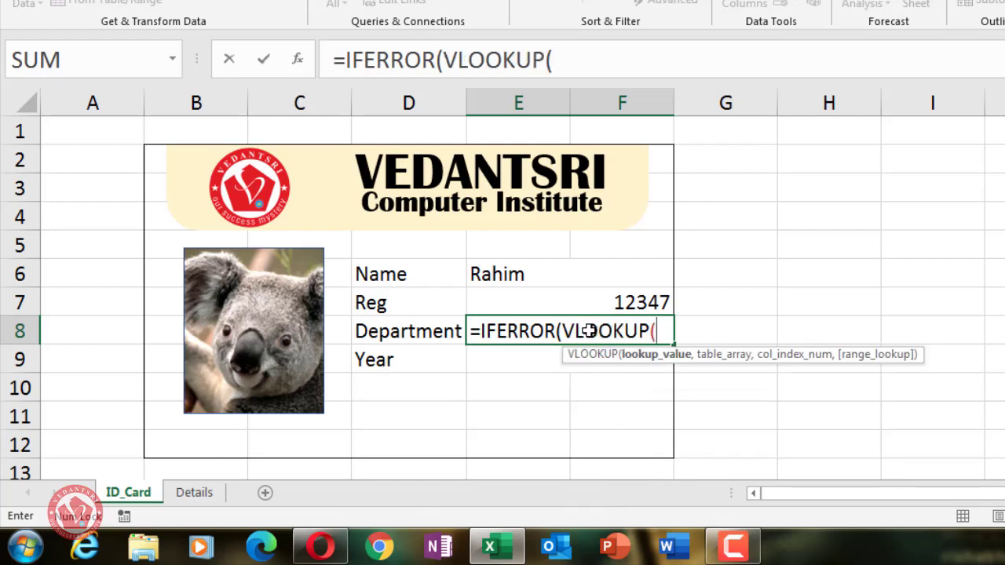
left_click(559, 276)
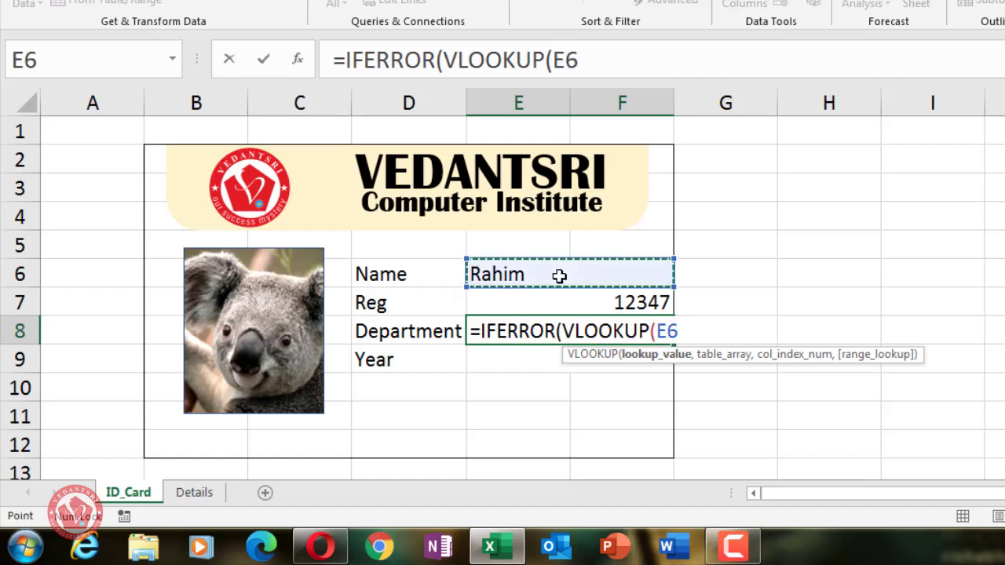
Set the VLOOKUP table array to columns A:C of the Details sheet
type(",")
left_click(206, 498)
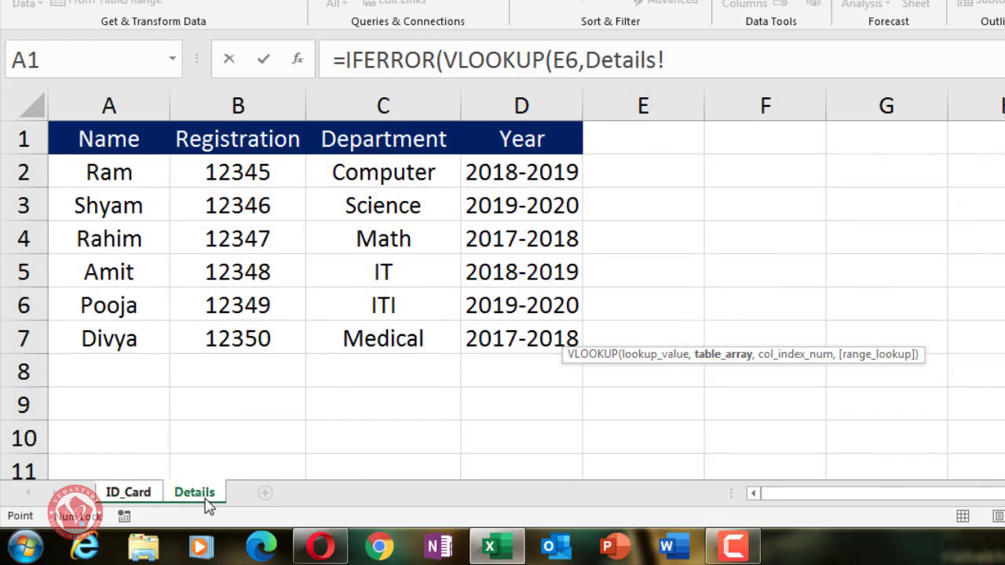
left_click_drag(121, 105, 369, 115)
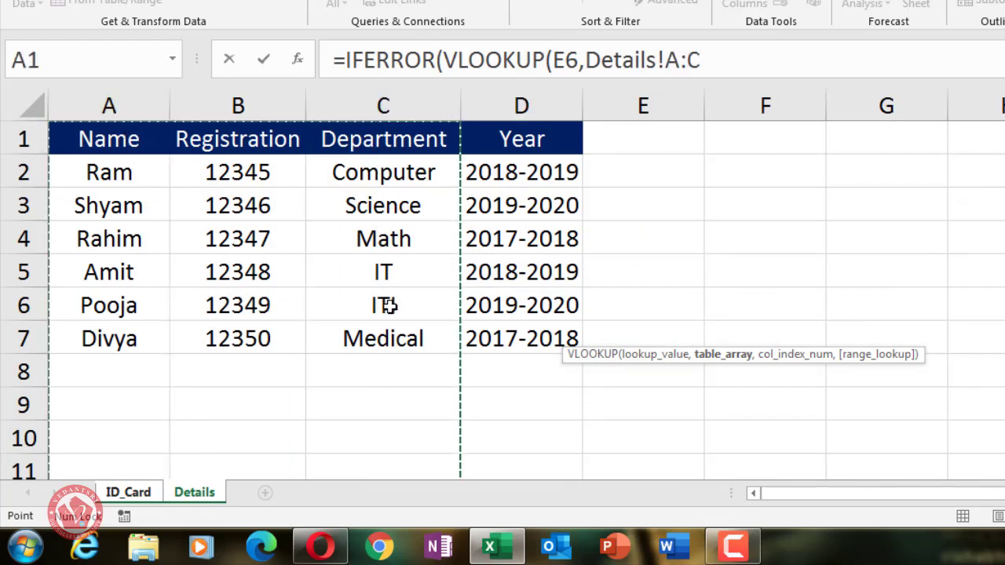
left_click(721, 55)
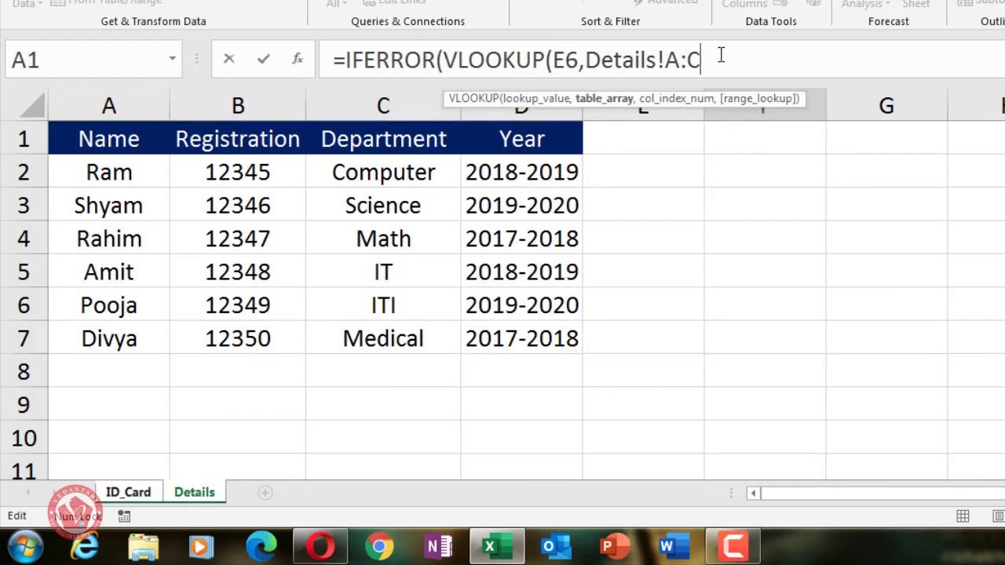
Complete the Department formula with column index 3, match type 0 and an empty-string fallback (""), and commit it in E8
type(",")
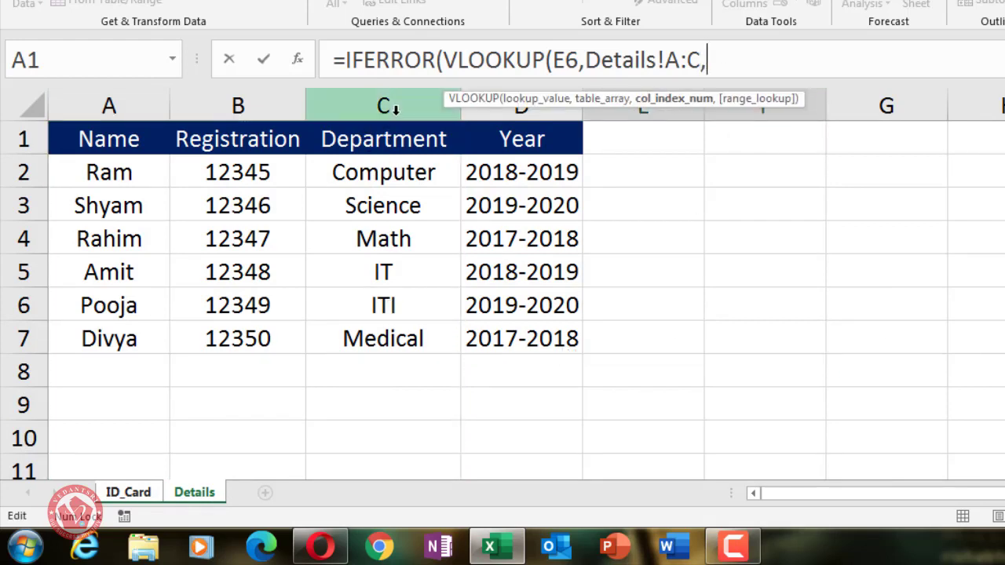
type("3")
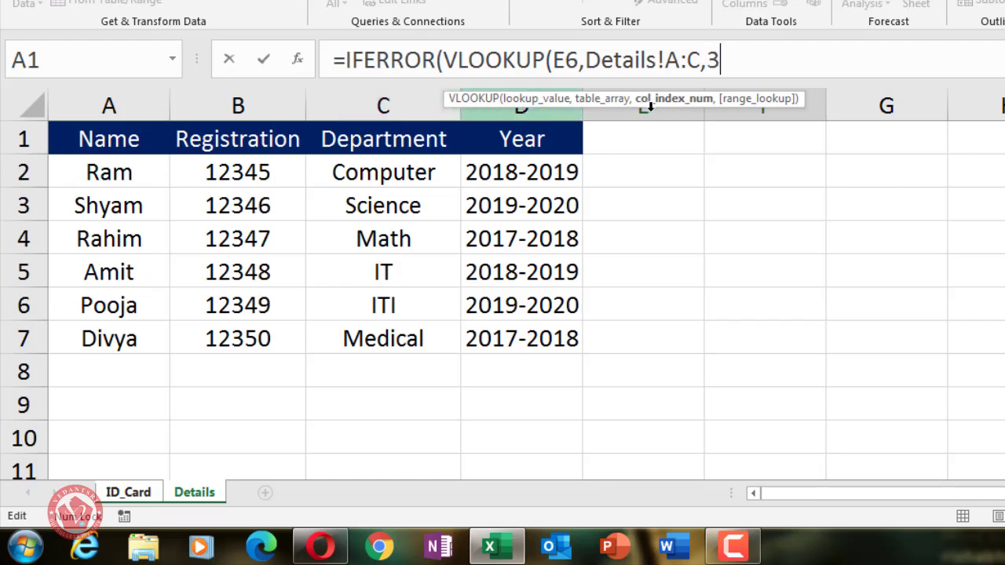
type(",")
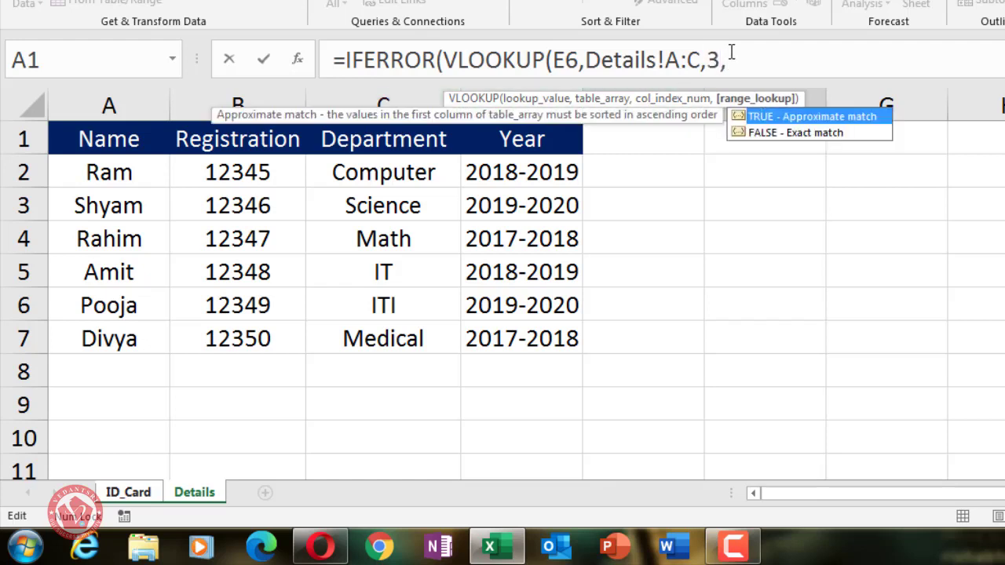
type("0),")
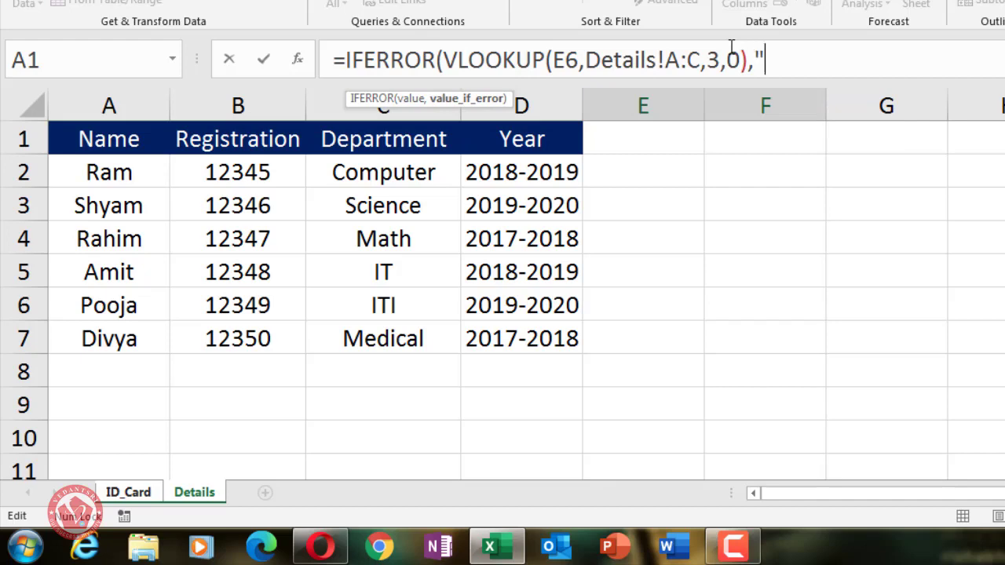
key("Return")
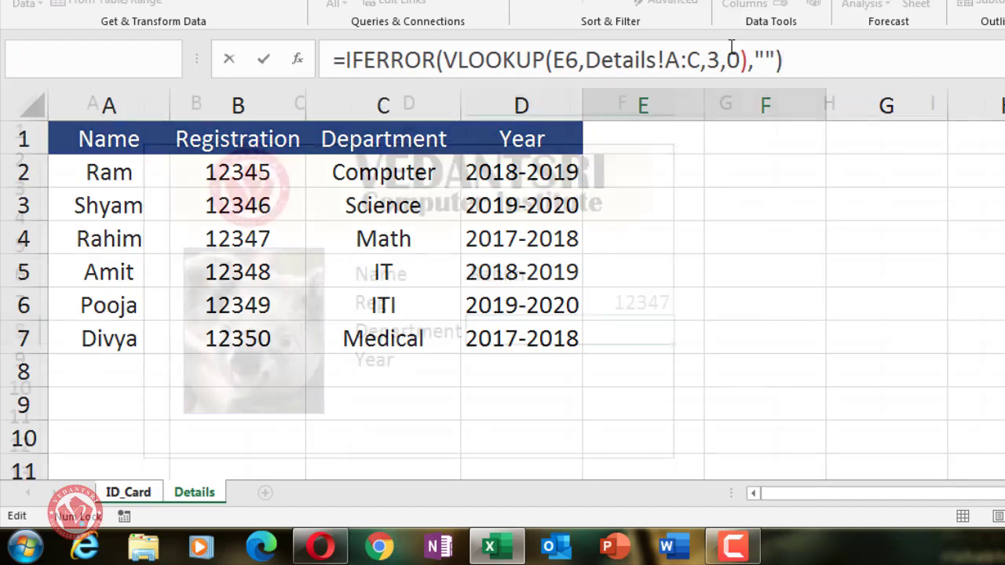
left_click(594, 330)
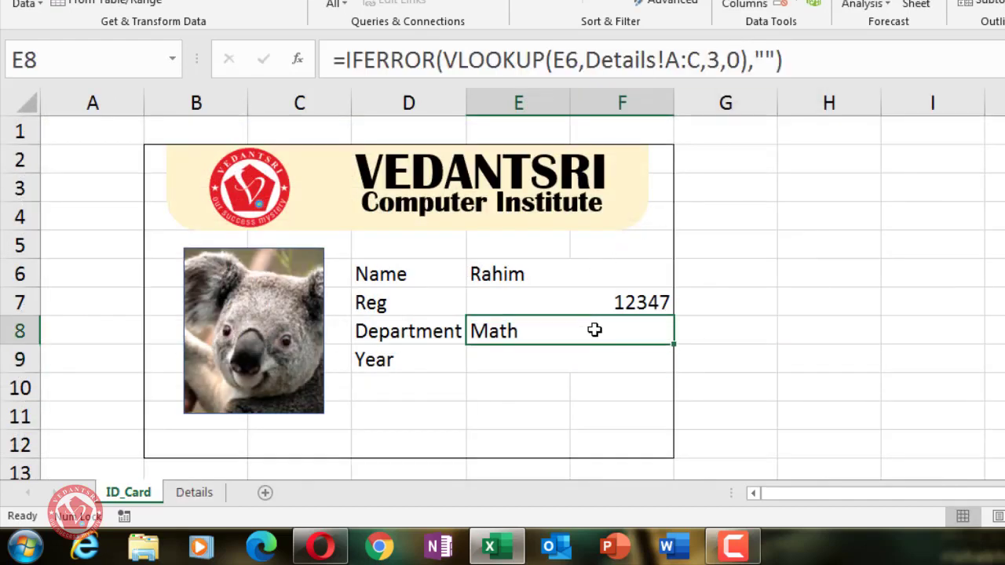
Center the Name, Reg and Department values in E6:F8 horizontally
left_click_drag(552, 276, 557, 319)
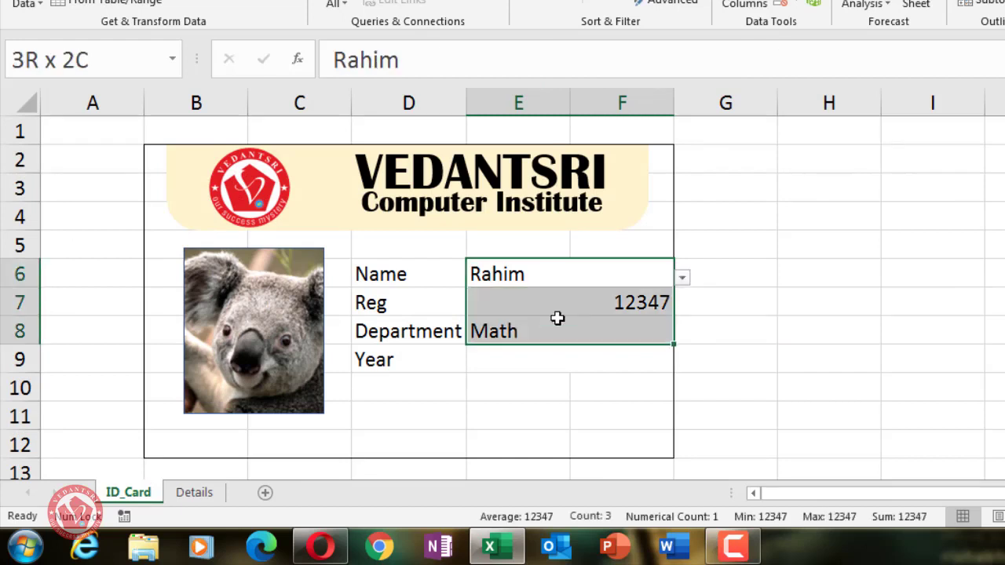
left_click(60, 0)
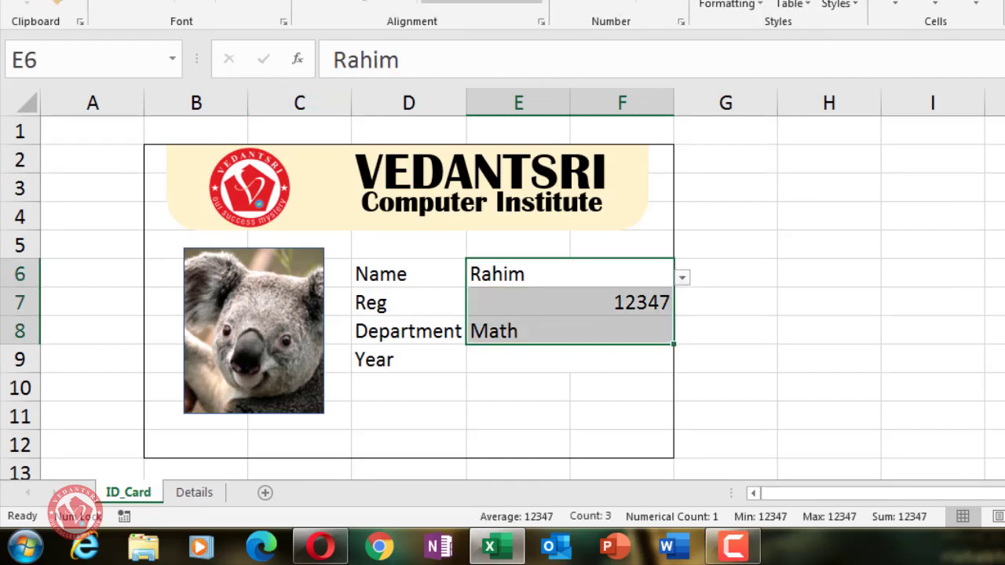
left_click(327, 4)
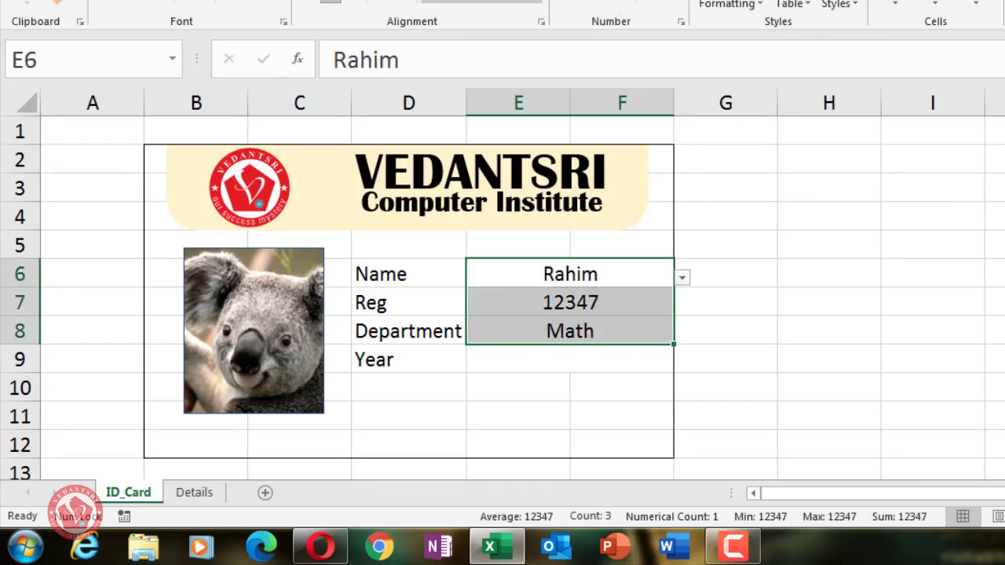
Choose the second student from the name list in E6 to check the registration and department lookups
left_click(564, 359)
left_click(653, 265)
left_click(681, 279)
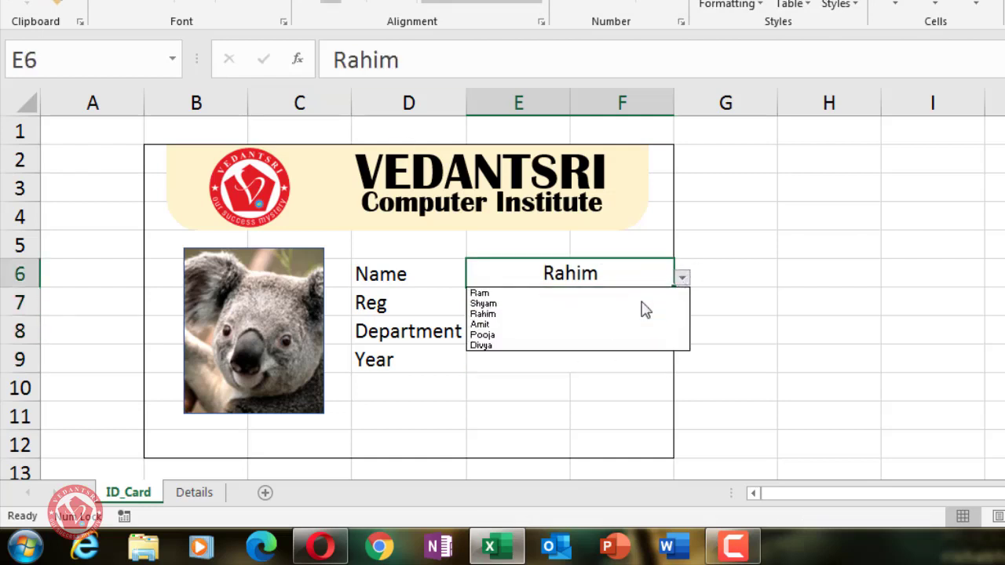
left_click(624, 303)
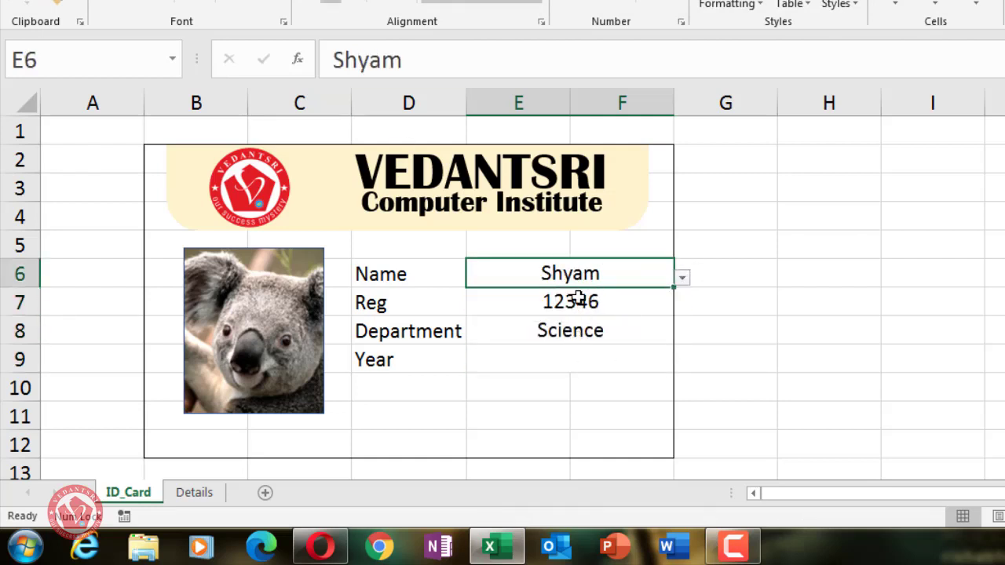
Start the Year formula in E9 with IFERROR around a VLOOKUP that uses name cell E6 as lookup value
left_click(577, 359)
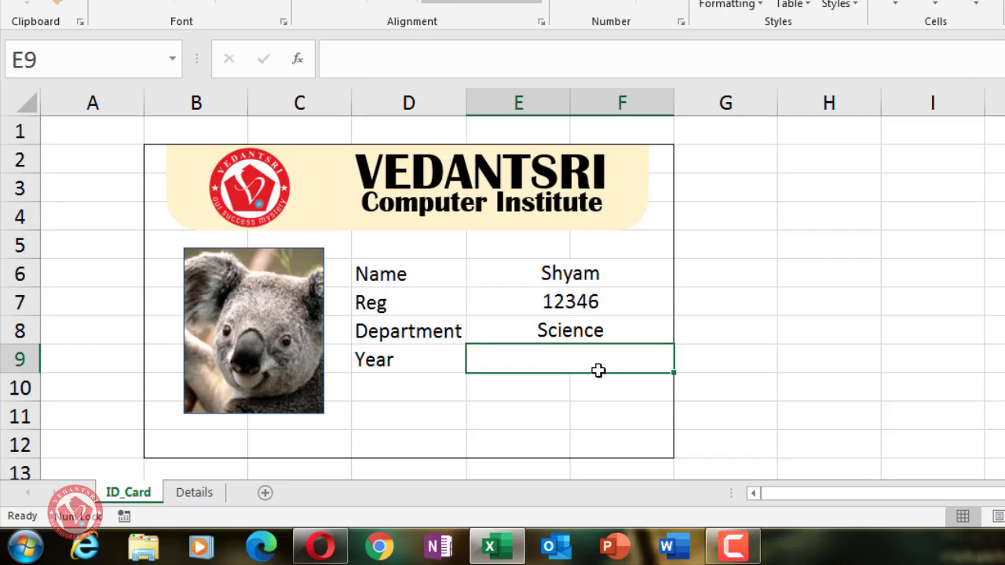
type("=")
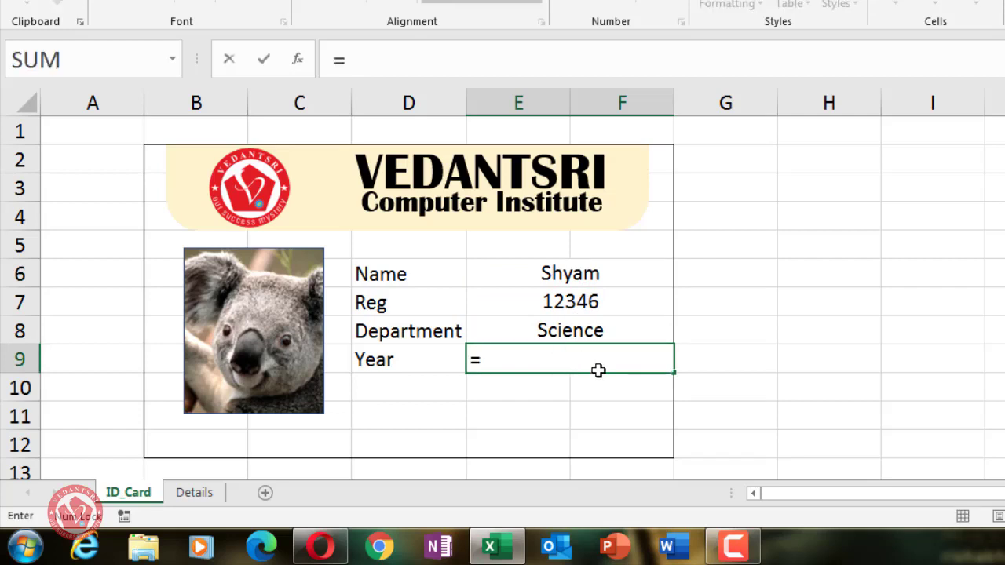
type("ife")
key("Tab")
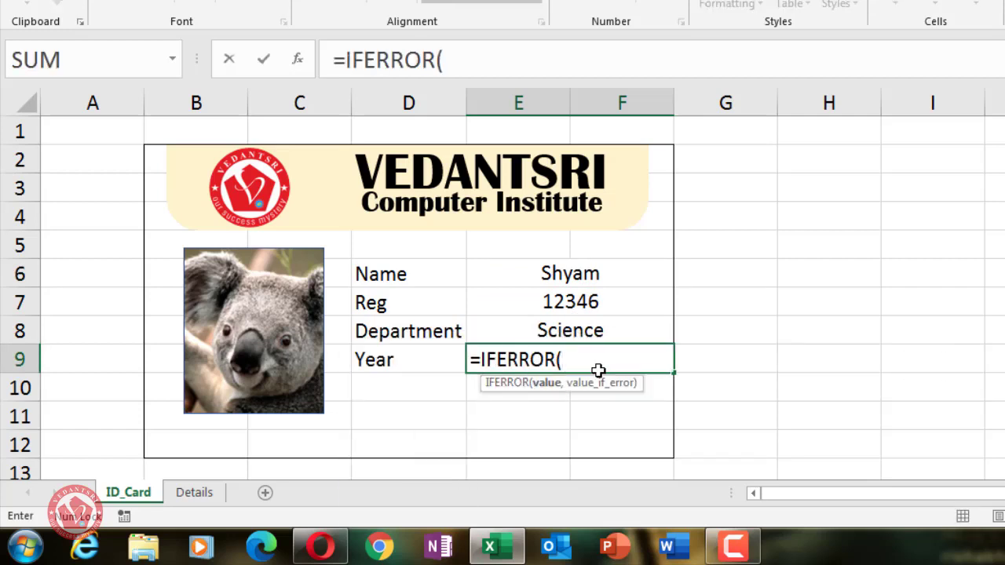
type("vlo")
key("Tab")
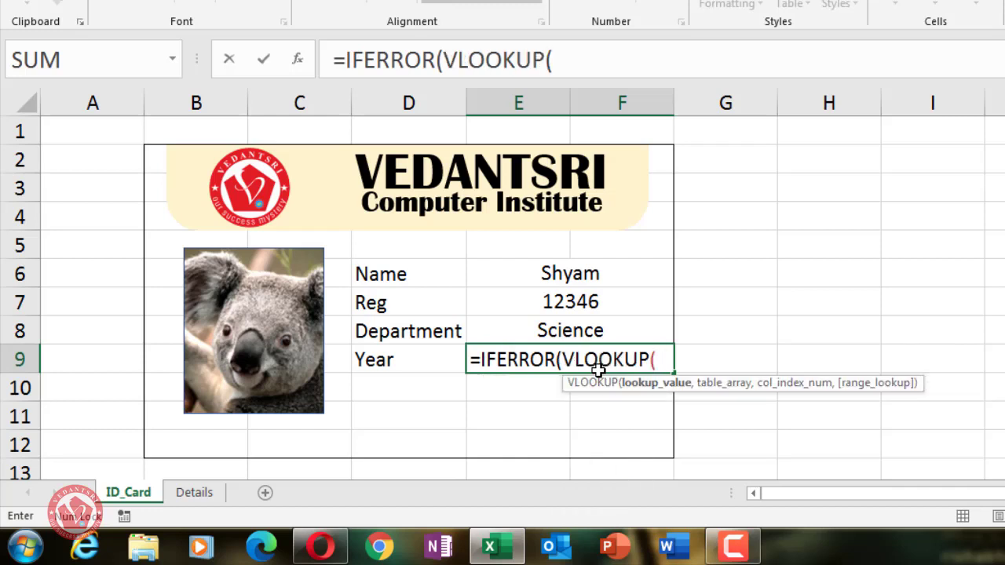
left_click(576, 271)
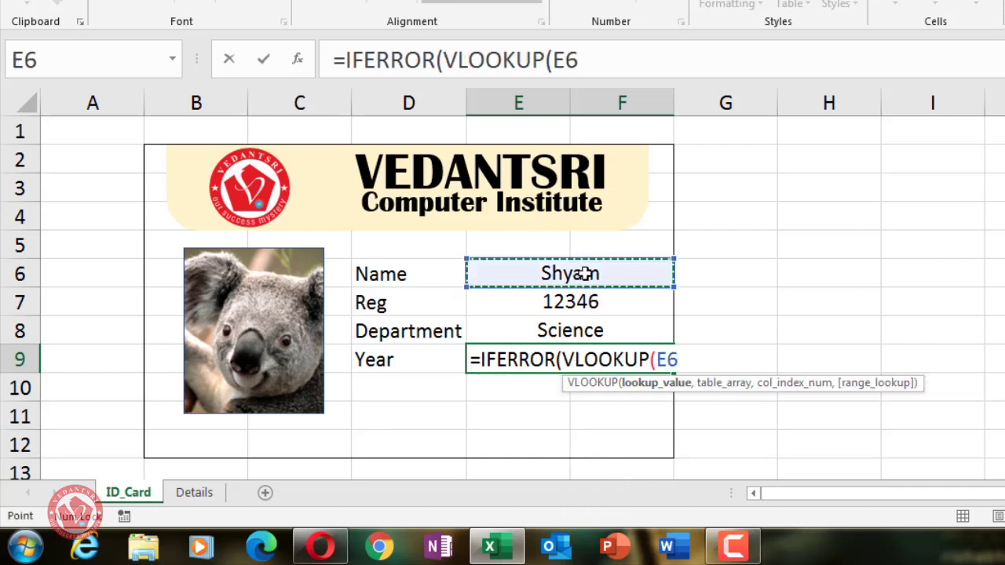
type(",")
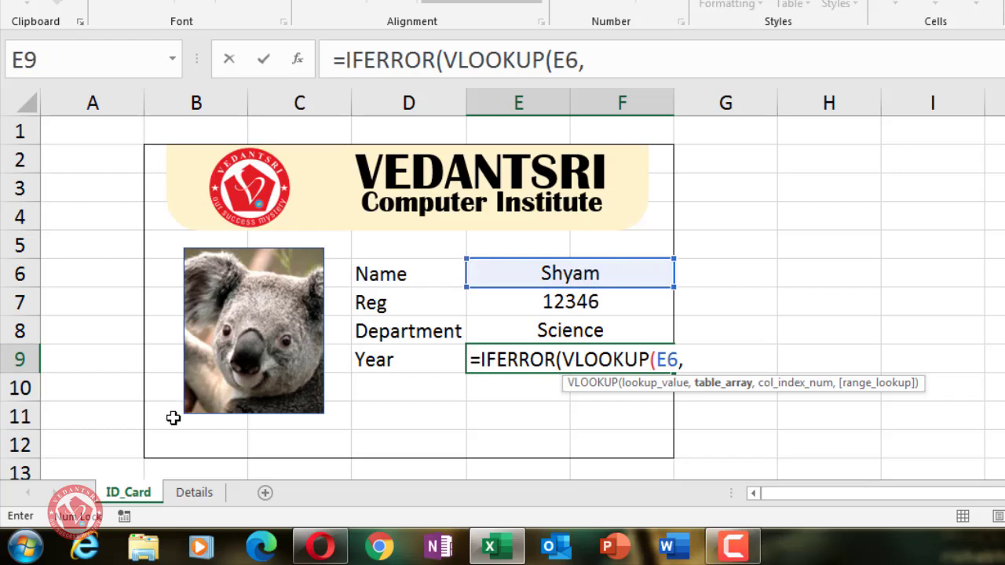
Bring the Details sheet reference into the VLOOKUP's table array and continue editing the formula after it
left_click(200, 498)
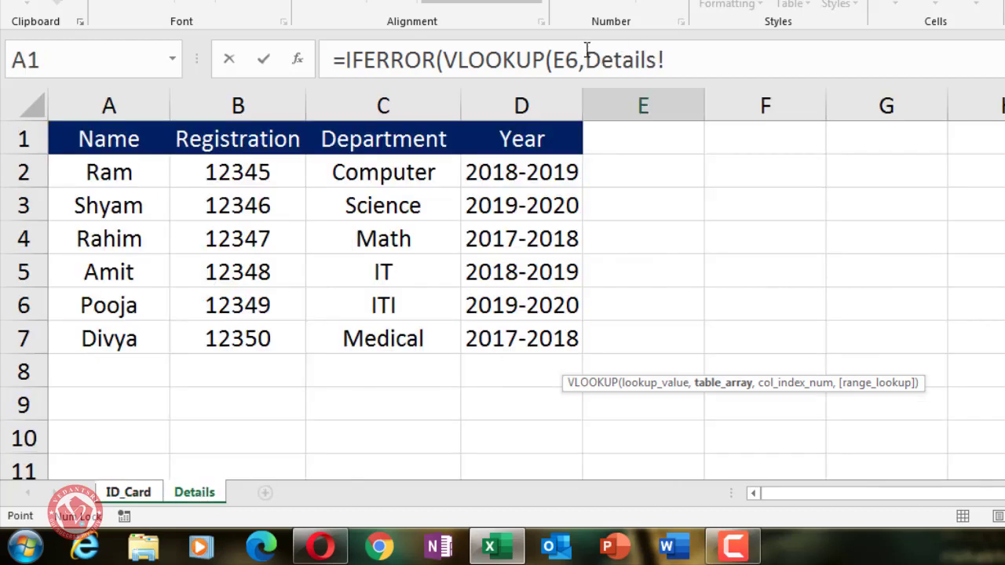
left_click_drag(586, 61, 677, 60)
left_click(677, 61)
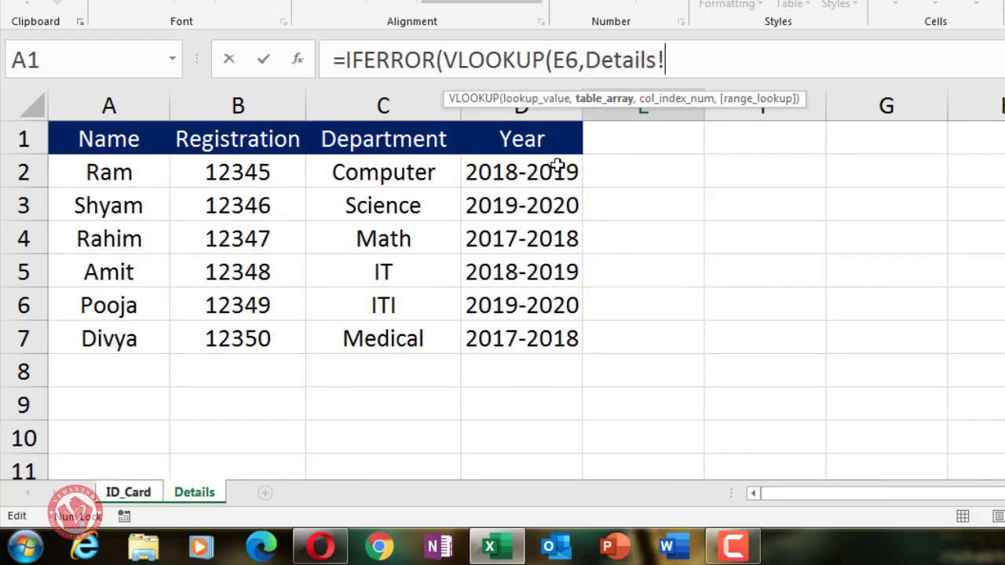
left_click_drag(106, 106, 514, 104)
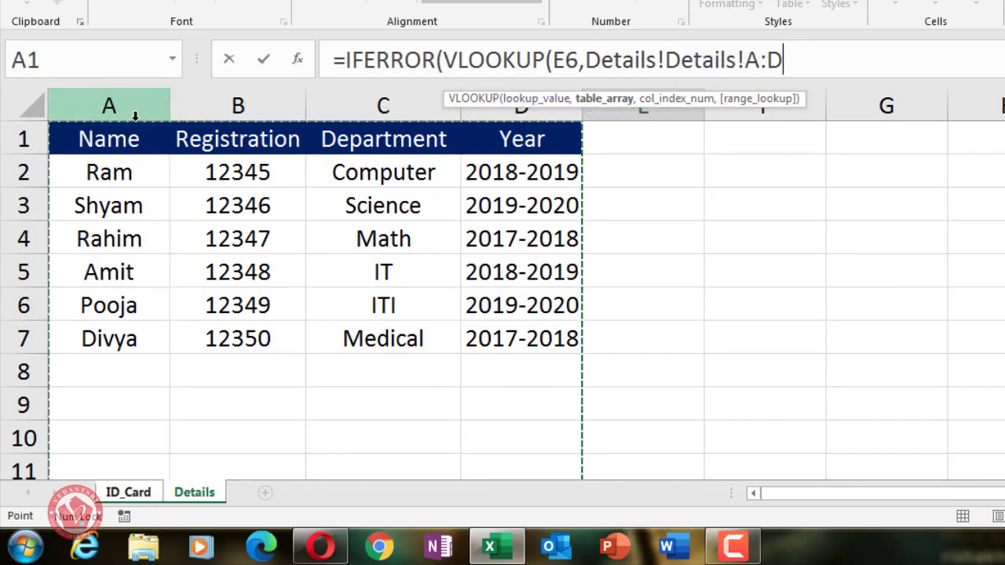
left_click_drag(110, 138, 522, 369)
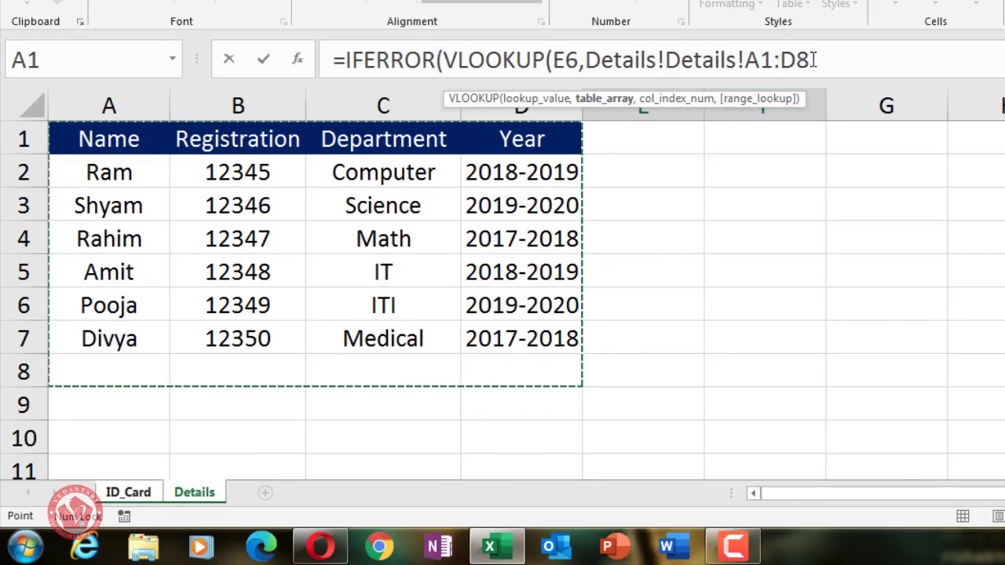
left_click_drag(791, 61, 750, 60)
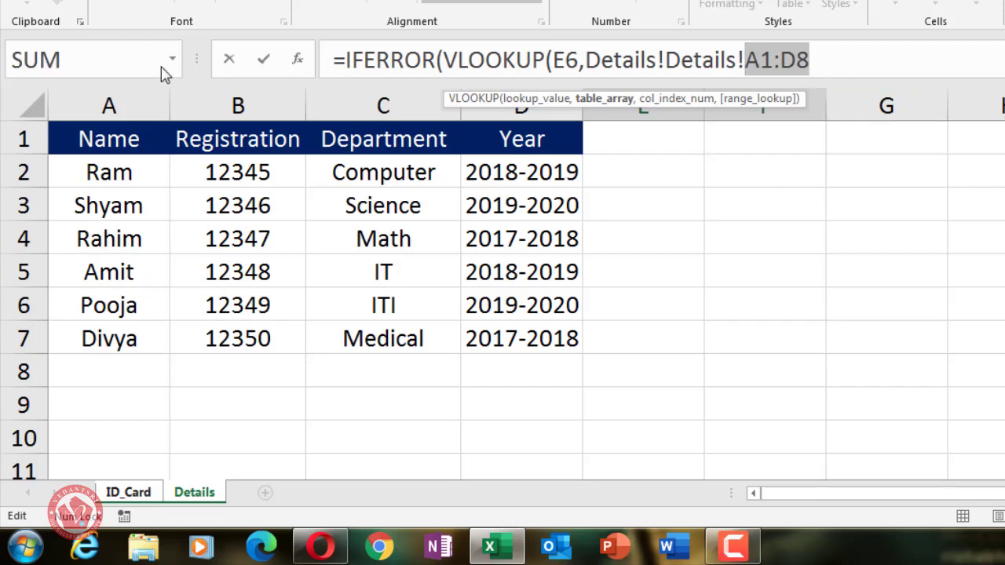
left_click_drag(108, 102, 516, 100)
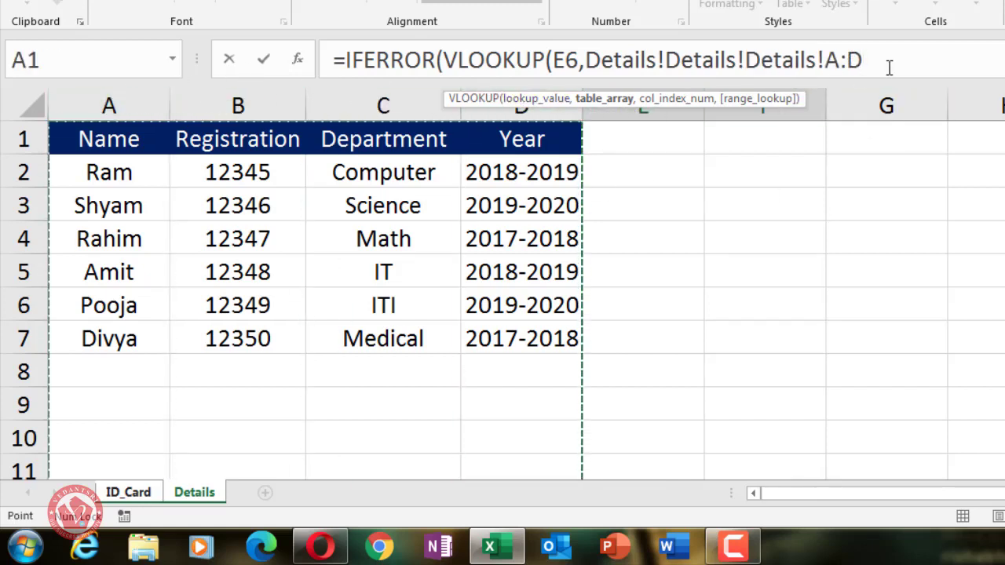
left_click_drag(864, 60, 665, 61)
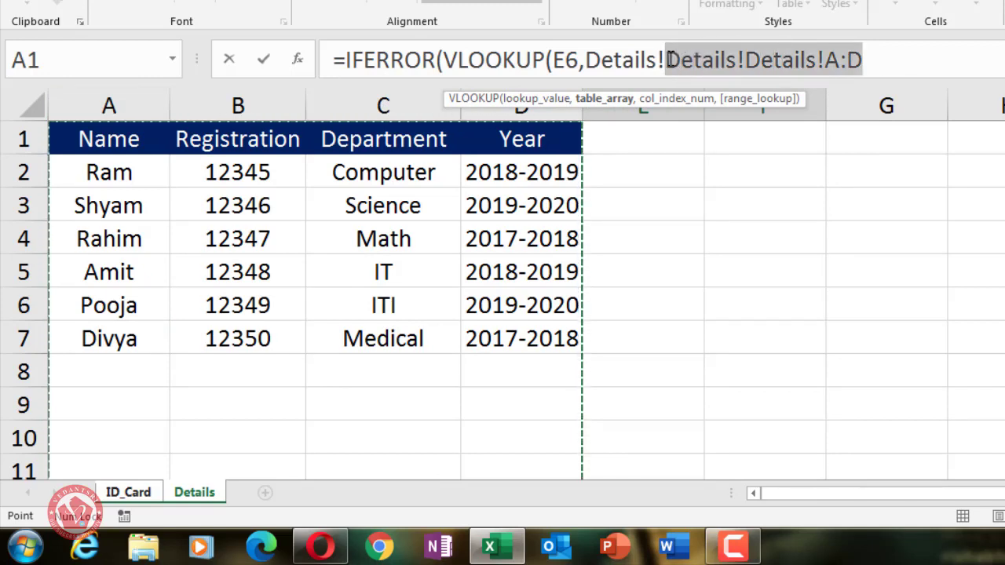
key("BackSpace")
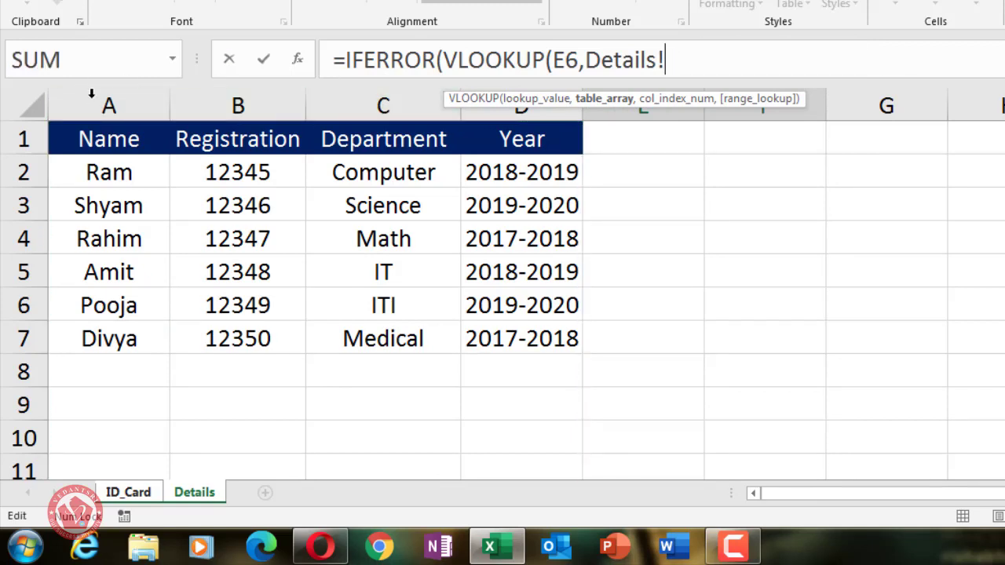
Set the table array to Details columns A:D and complete the Year formula with column index 4, match type 0 and an empty-string fallback ("")
left_click_drag(91, 96, 521, 103)
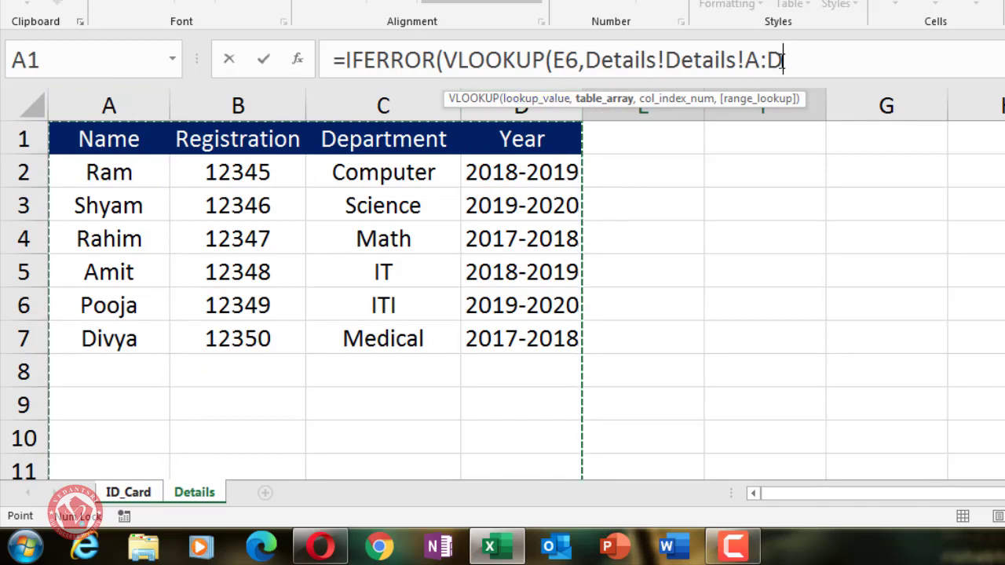
type(",")
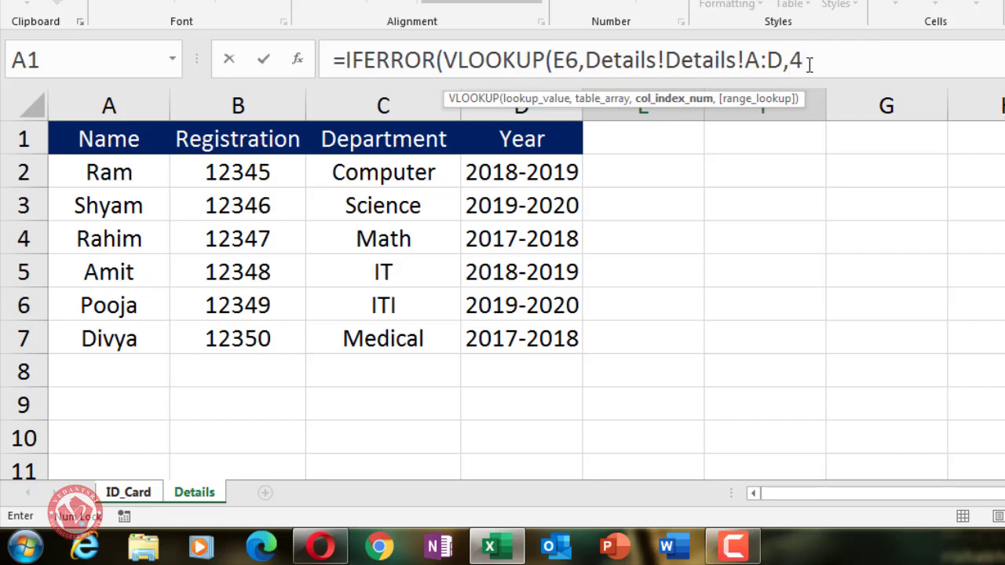
type("4,")
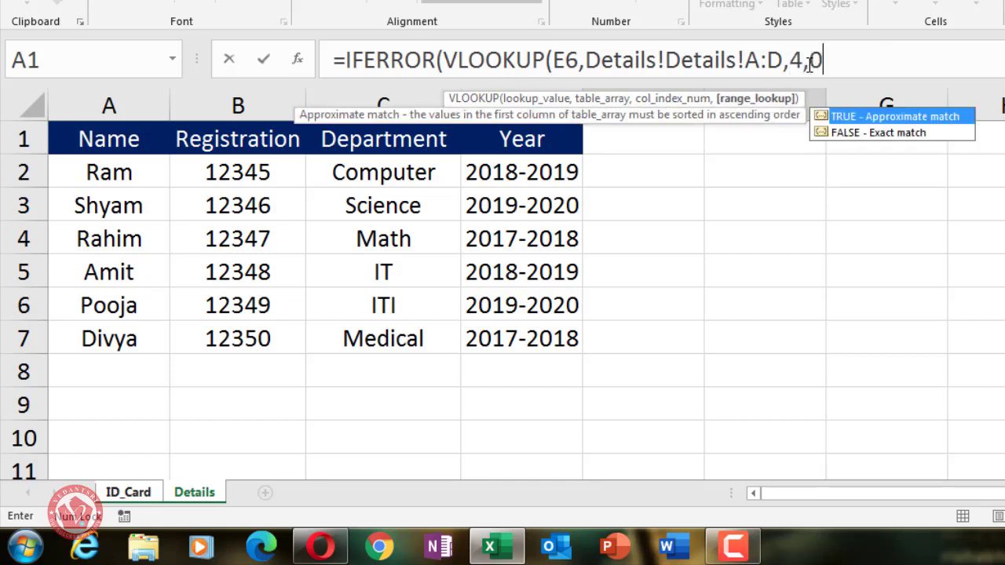
type("0),")
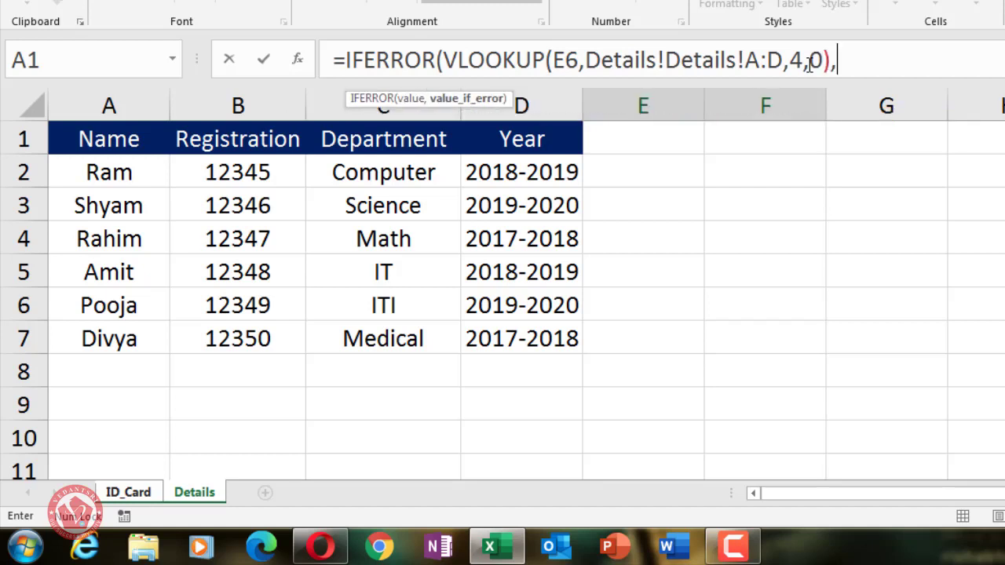
type("\"\")")
key("Return")
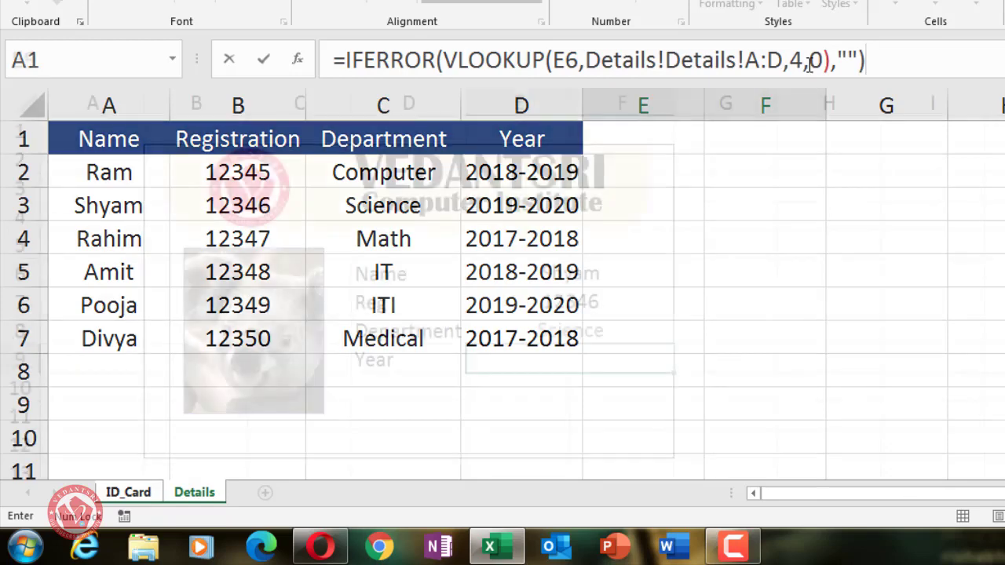
Remove the duplicated "Details!" reference from the Year formula and commit it in E9
left_click(578, 283)
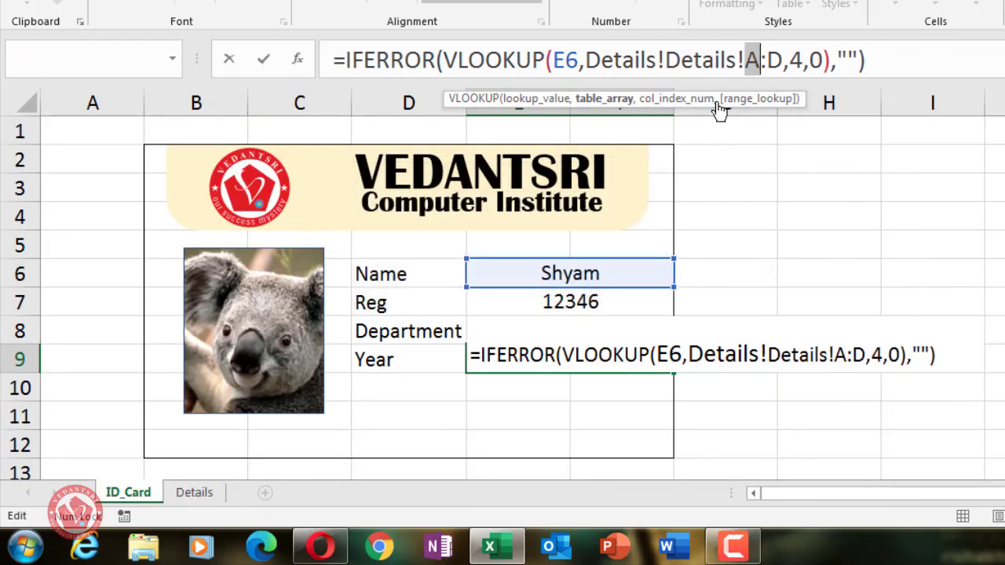
left_click_drag(752, 59, 668, 59)
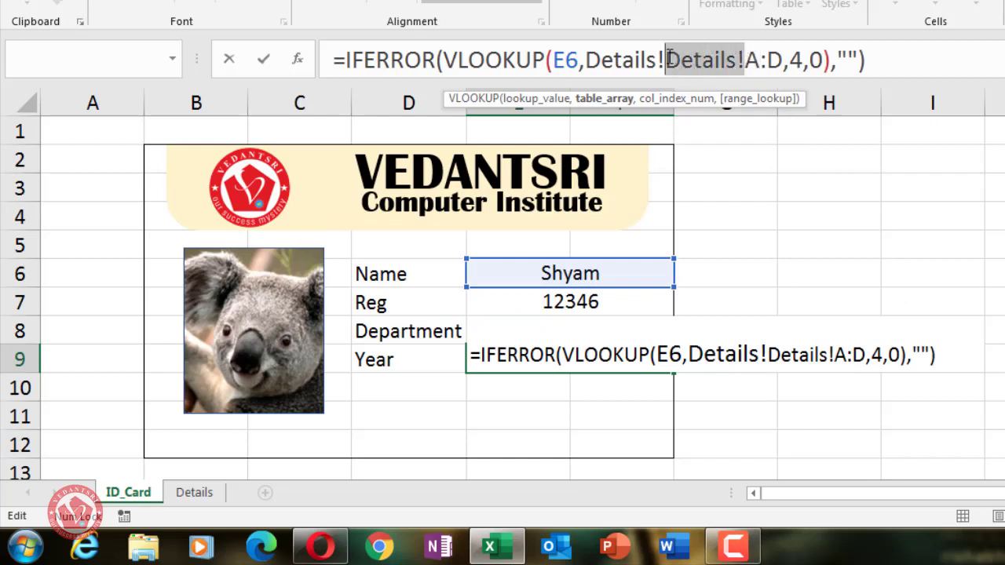
key("Delete")
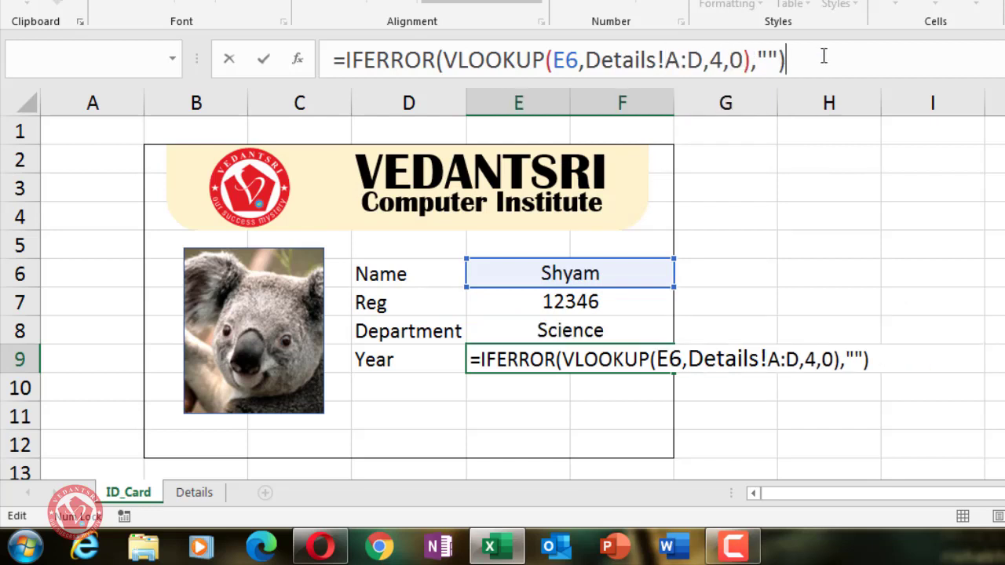
key("Return")
left_click(581, 354)
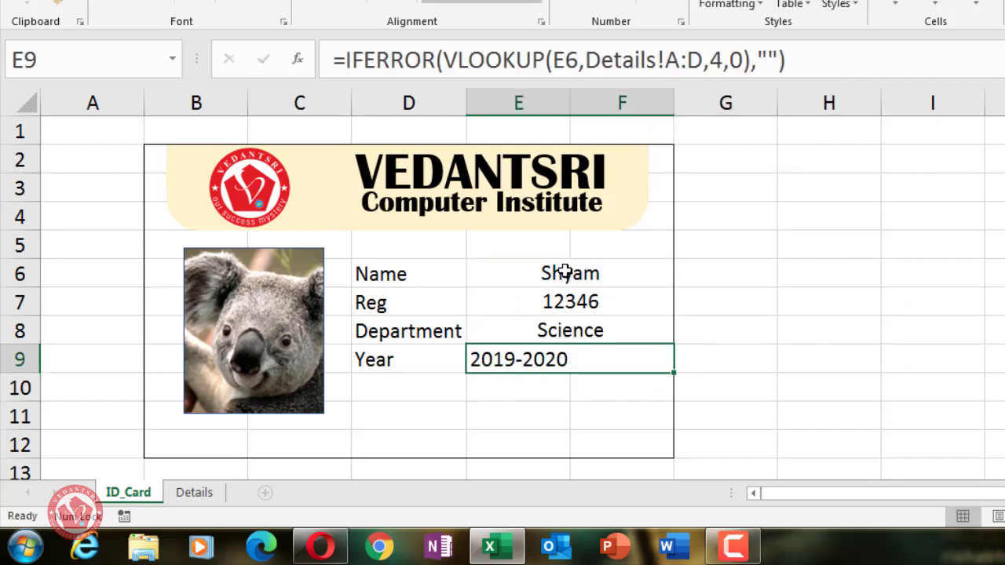
Center the Name, Reg, Department and Year values in E6:F9 horizontally
left_click_drag(560, 271, 597, 361)
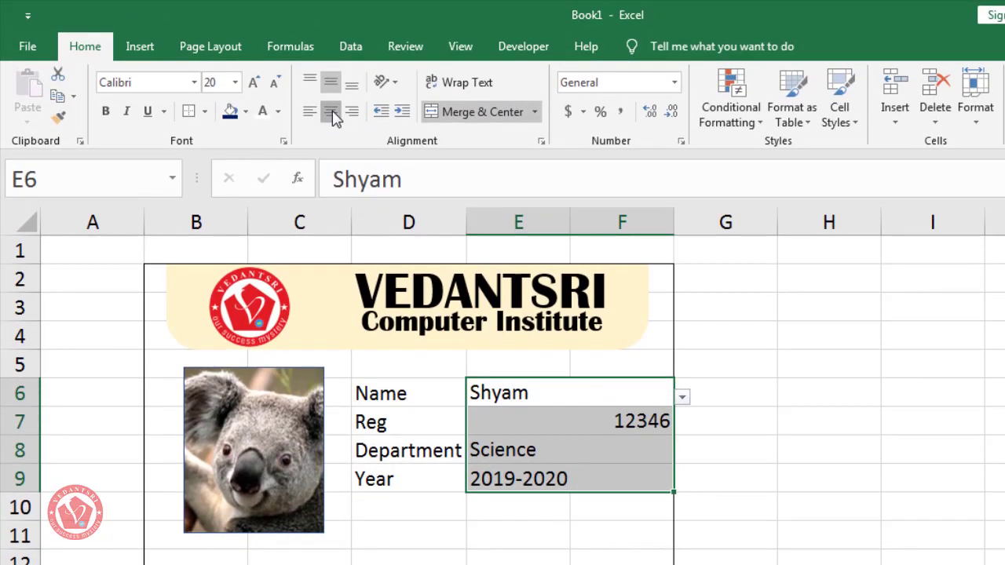
left_click(333, 102)
left_click(789, 471)
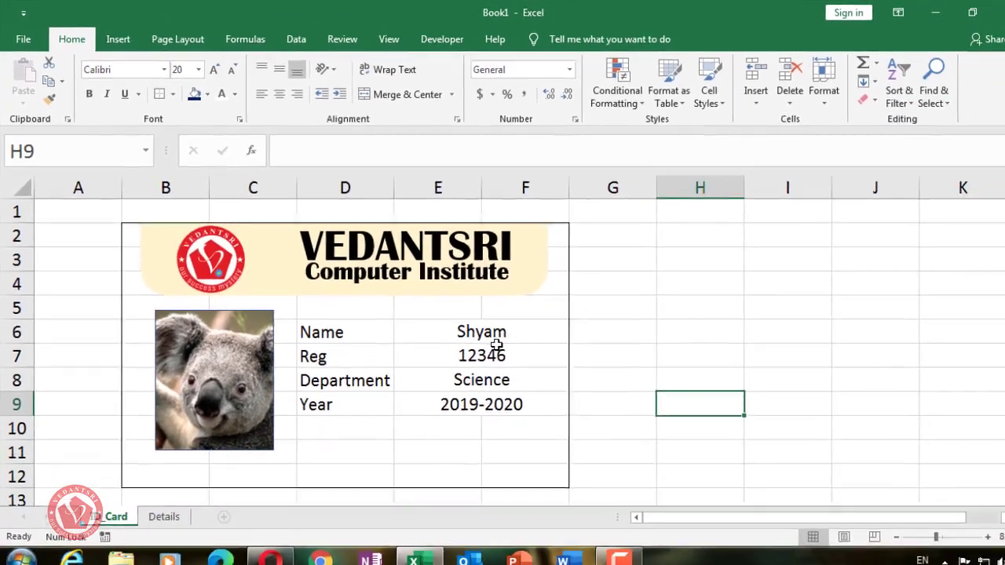
Test the card by switching the name in E6 to the third student and finally to the fifth student
left_click(596, 387)
left_click(666, 387)
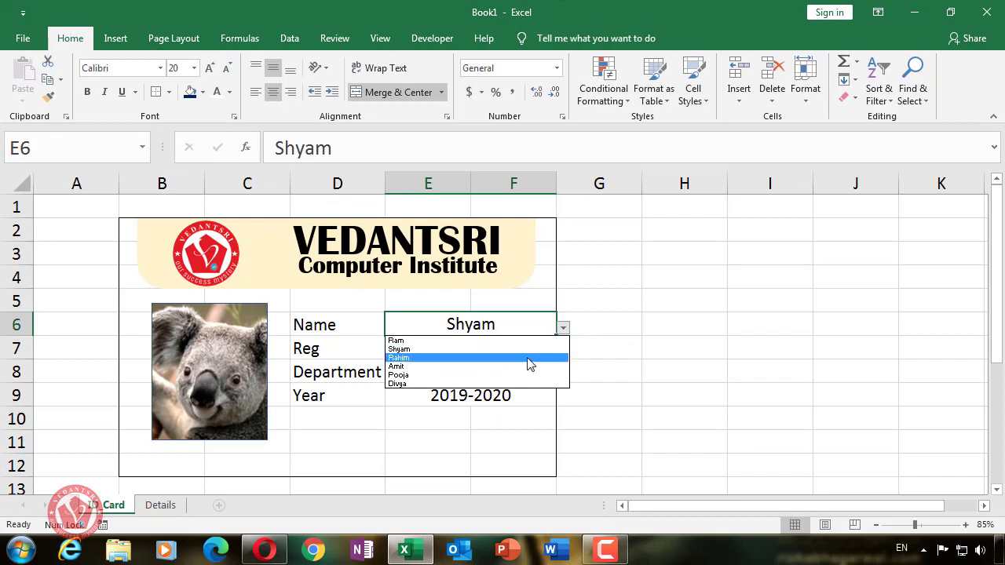
left_click(527, 358)
left_click(563, 328)
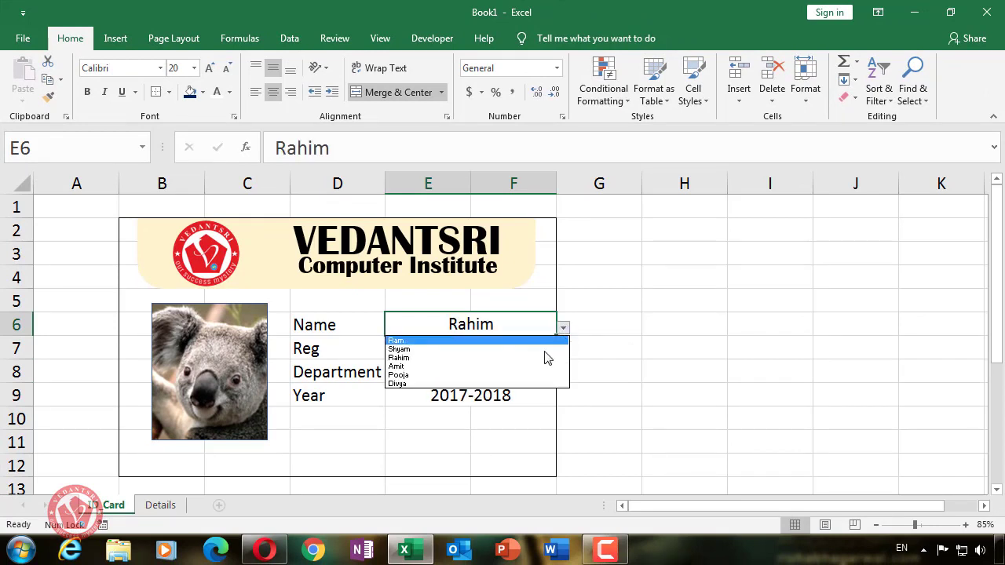
left_click(529, 375)
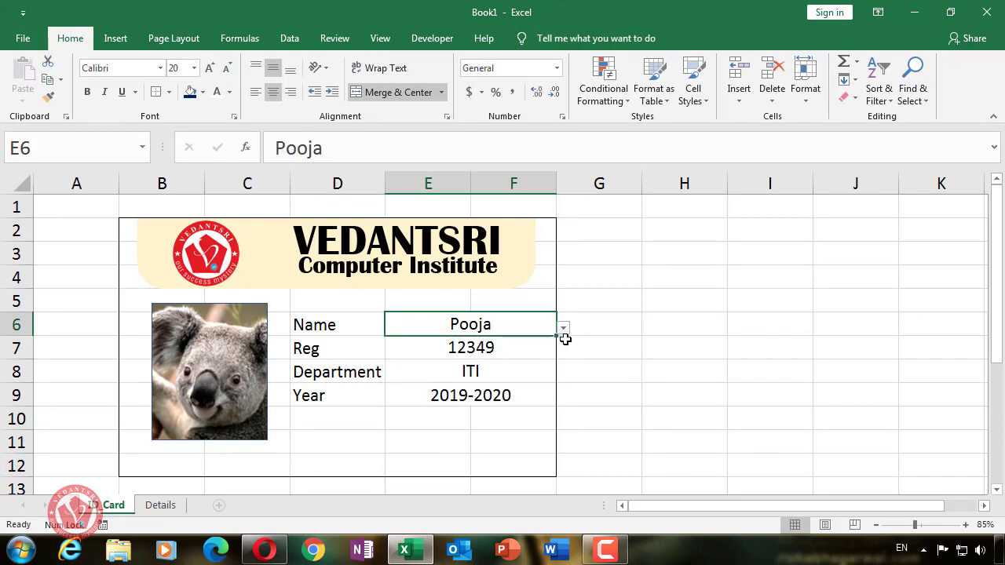
left_click(563, 328)
left_click(545, 375)
left_click(633, 354)
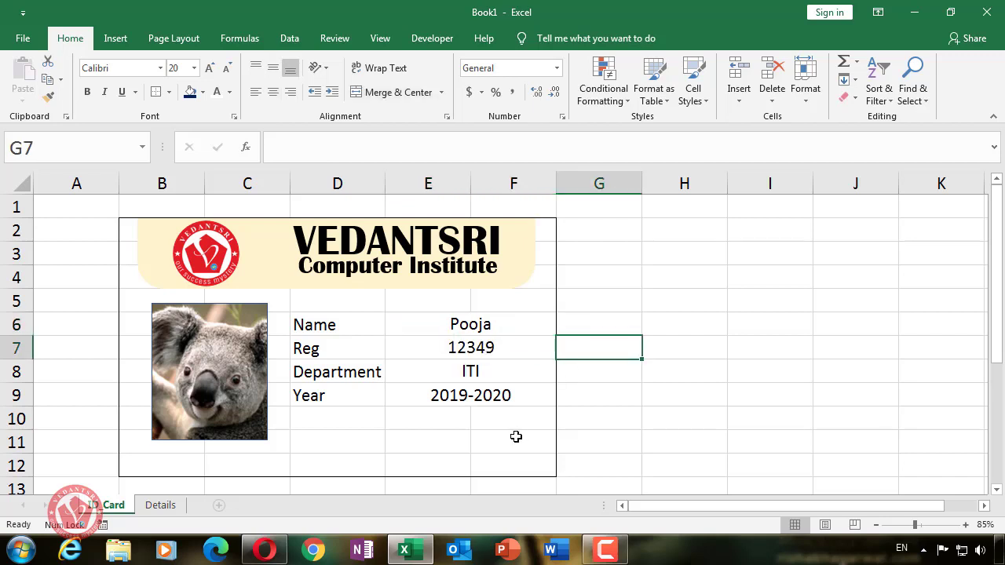
Examine the sample ID card's layout in the Opera browser, and compare it in Excel with the empty card area below Year
left_click(264, 550)
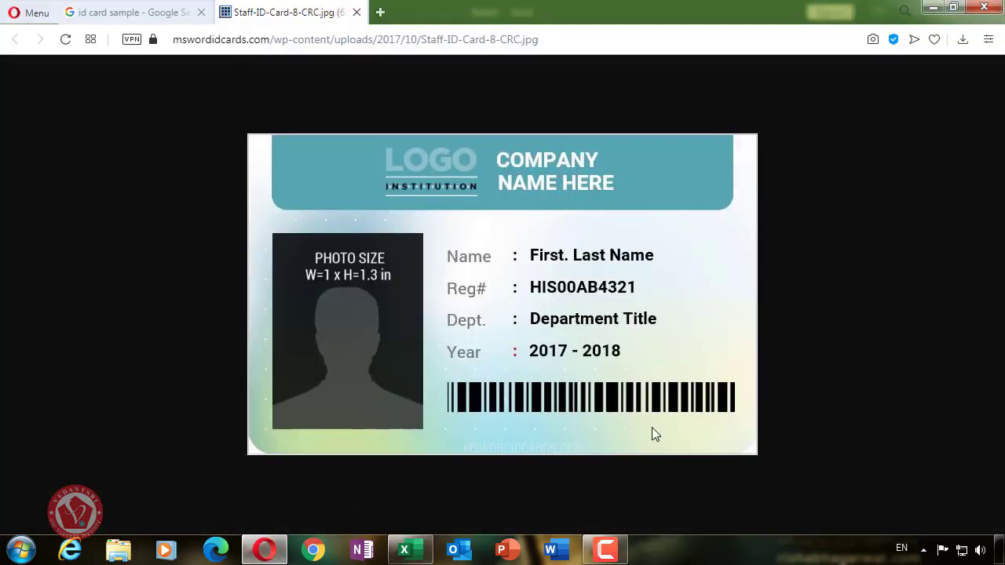
left_click(404, 549)
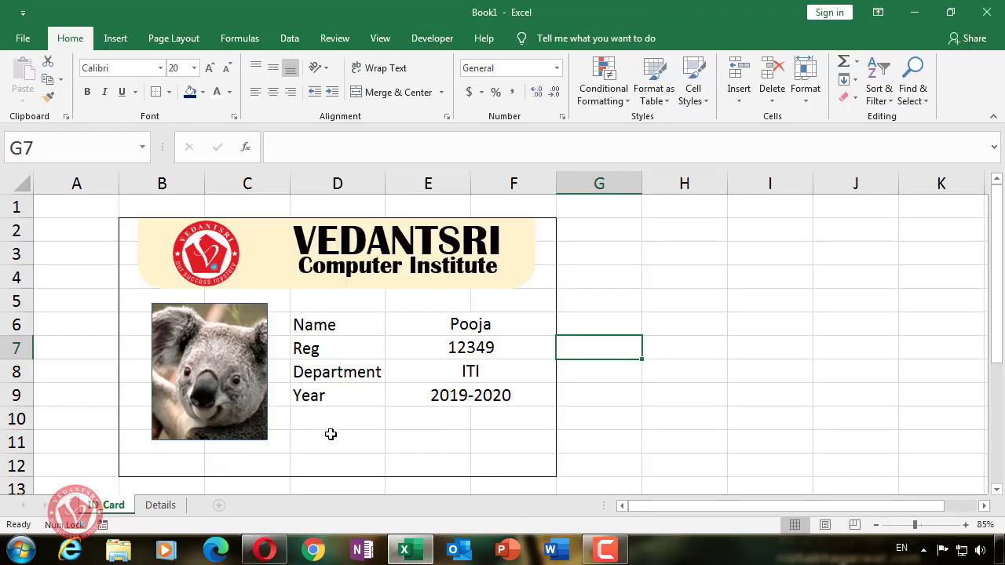
left_click_drag(326, 422, 508, 432)
left_click(507, 433)
left_click_drag(328, 447, 524, 440)
Move the photo rectangle slightly down so its upper edge lines up with the start of row 6
left_click(233, 328)
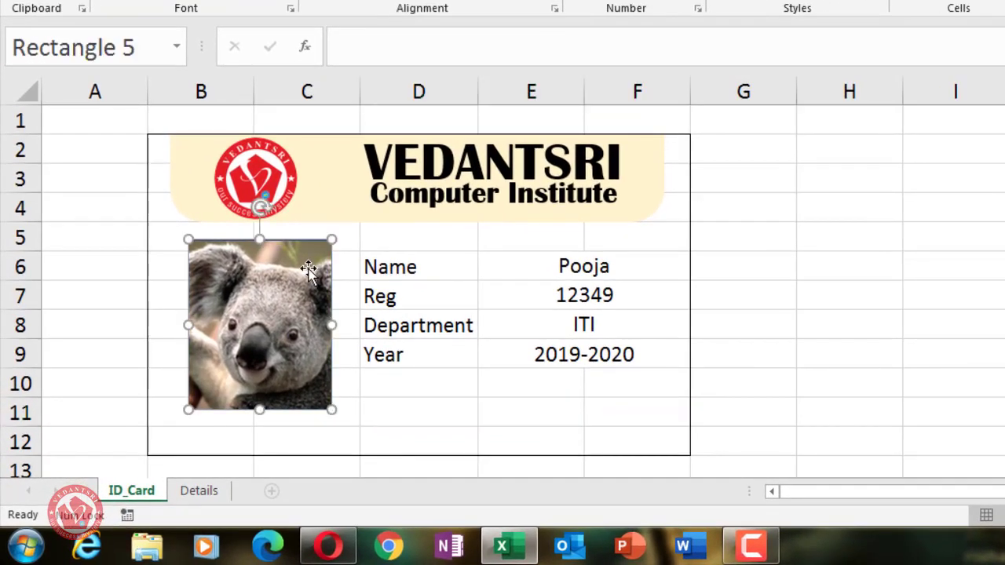
left_click_drag(290, 272, 289, 284)
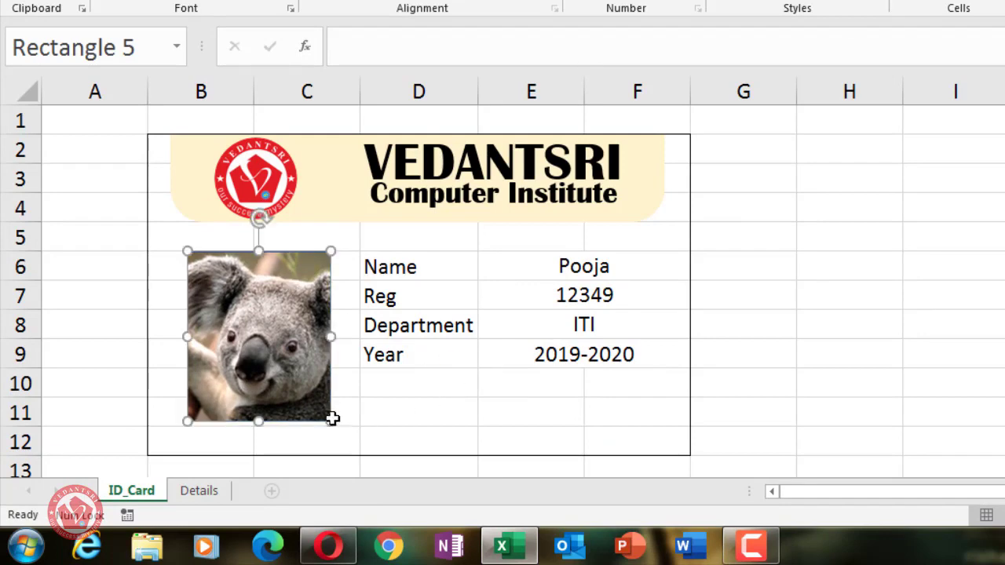
Enlarge the photo rectangle slightly at its lower-right corner, and merge and center cells D11:F11 on the card
left_click_drag(330, 420, 333, 423)
left_click(400, 409)
left_click_drag(400, 420, 613, 422)
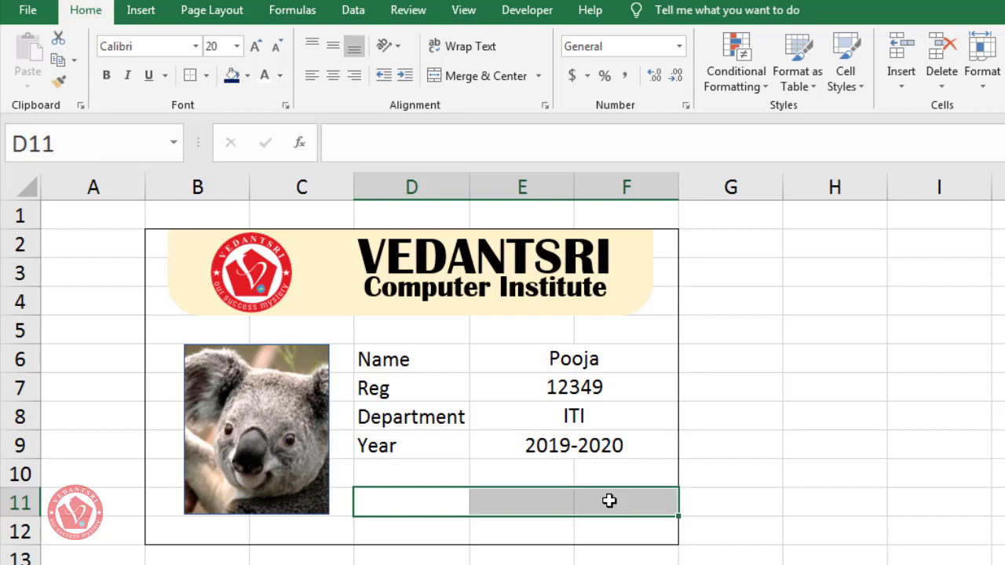
left_click(462, 75)
left_click(780, 471)
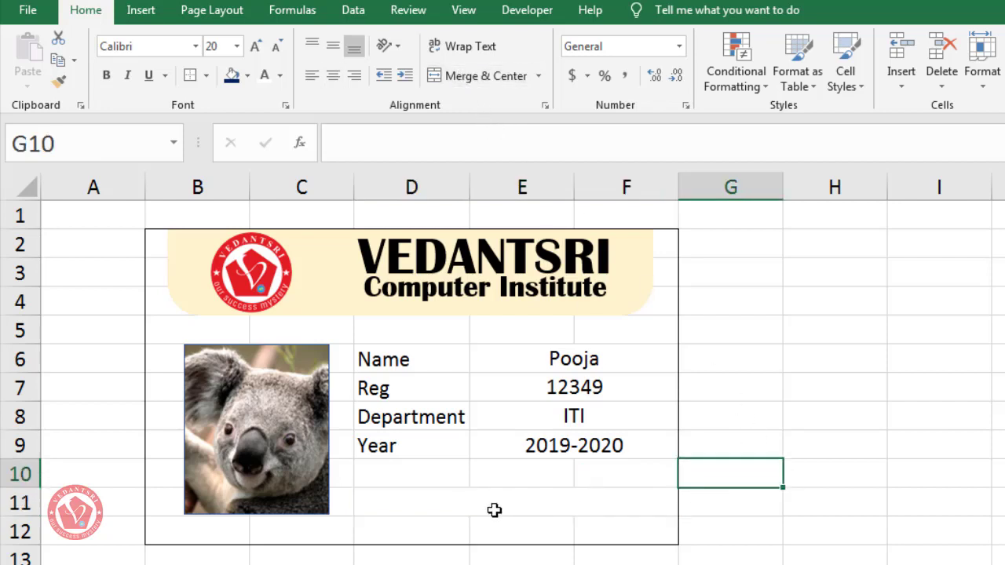
left_click(493, 505)
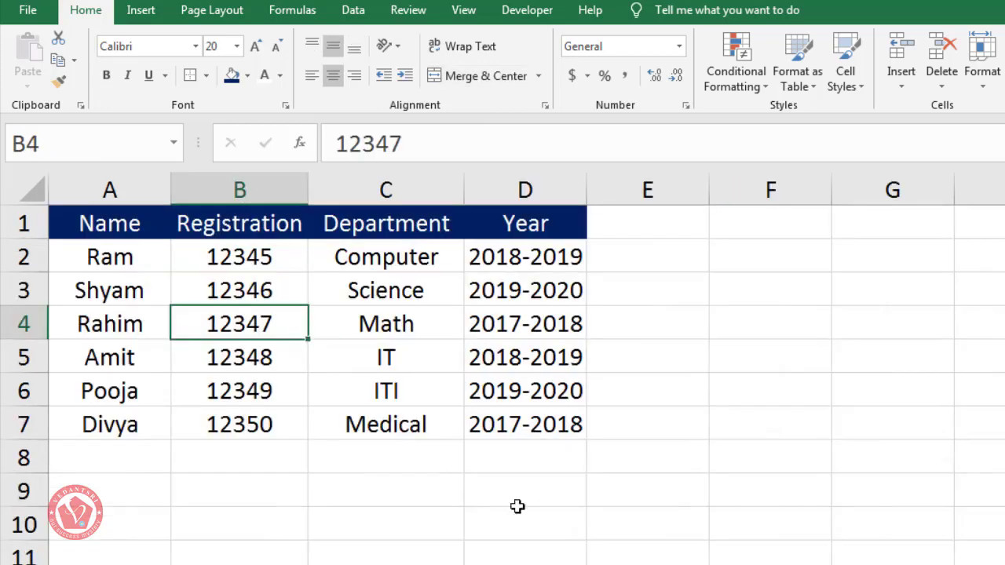
Add the heading "Roll No" in cell E1 of the Details sheet, beside the Year column
left_click(730, 326)
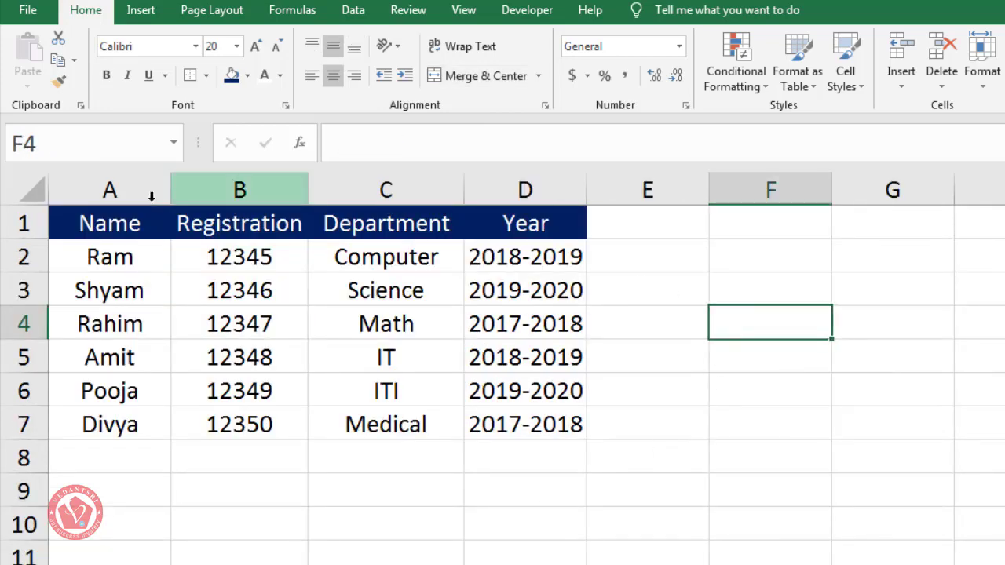
left_click(82, 223)
left_click(251, 224)
left_click(353, 224)
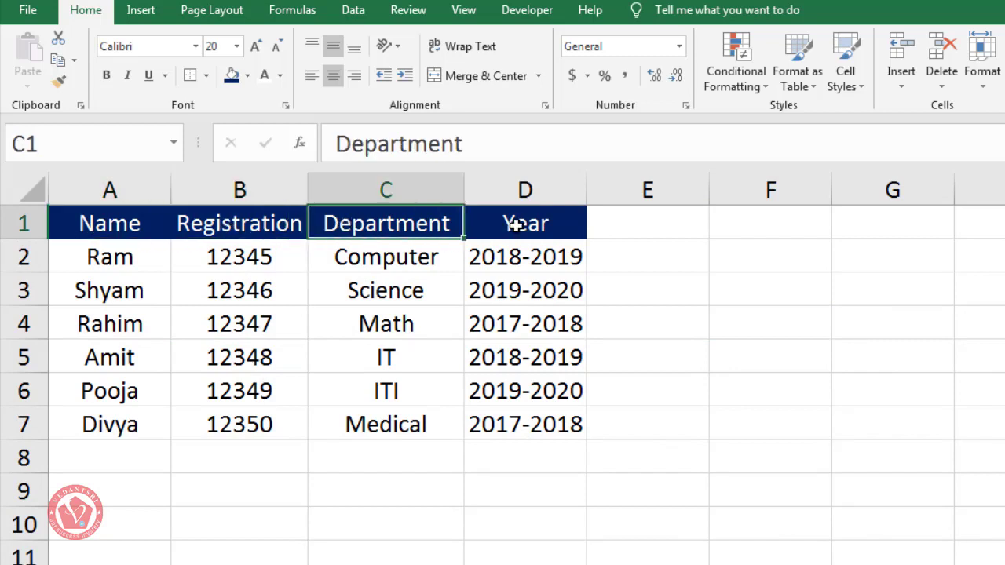
left_click(514, 225)
left_click(685, 225)
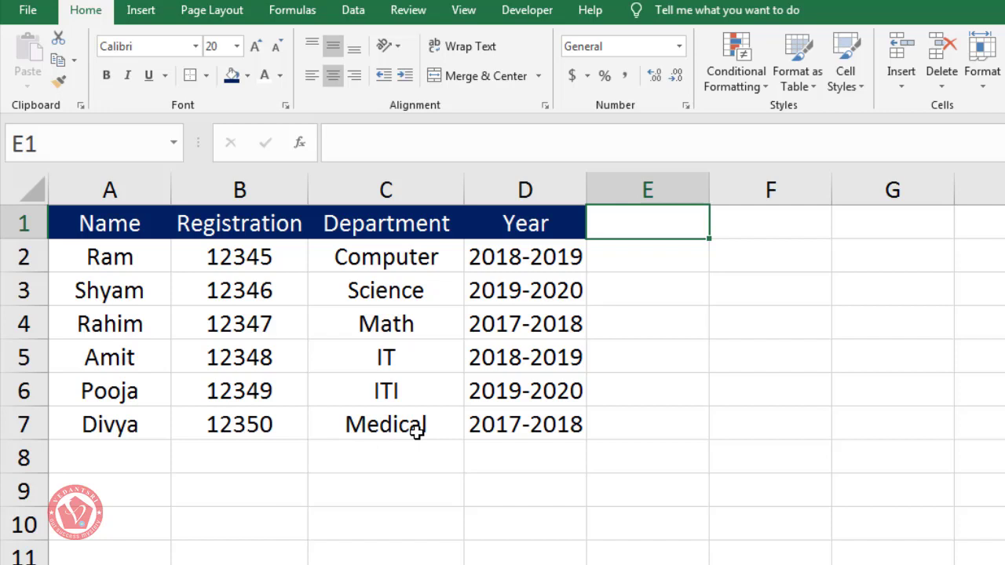
type("Roll")
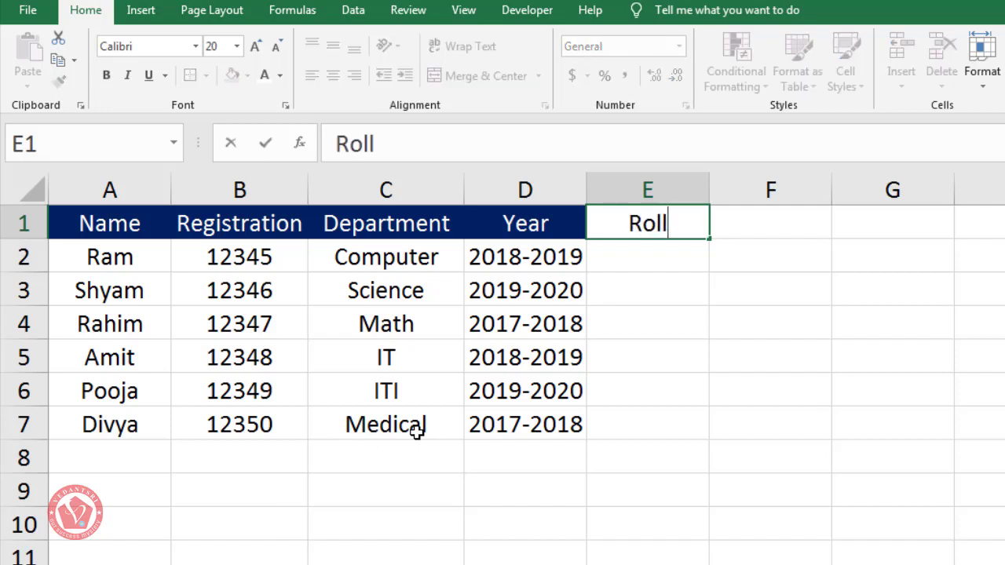
type(" No")
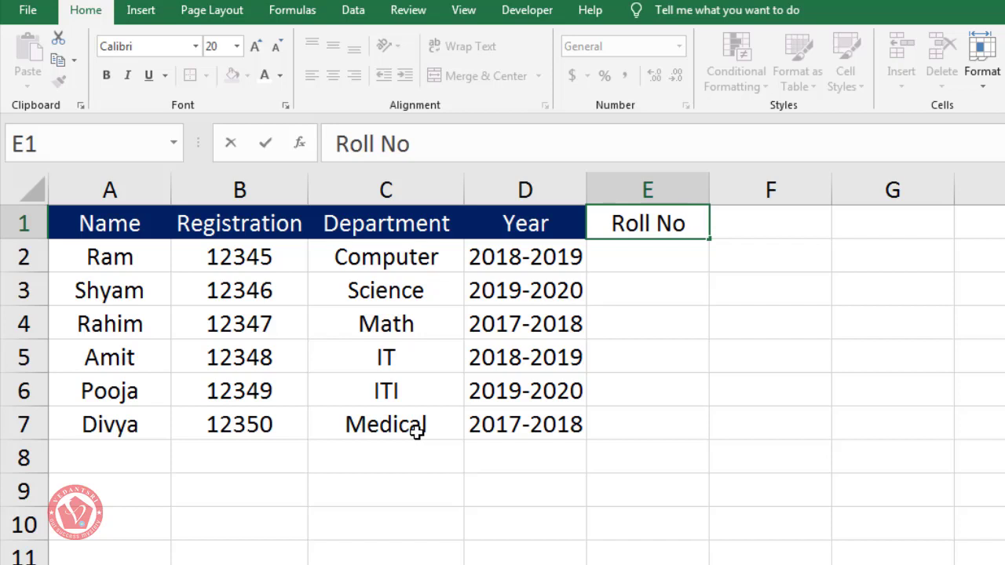
key("Tab")
Copy the Year header's formatting to the Roll No header in E1 with Format Painter
left_click(652, 223)
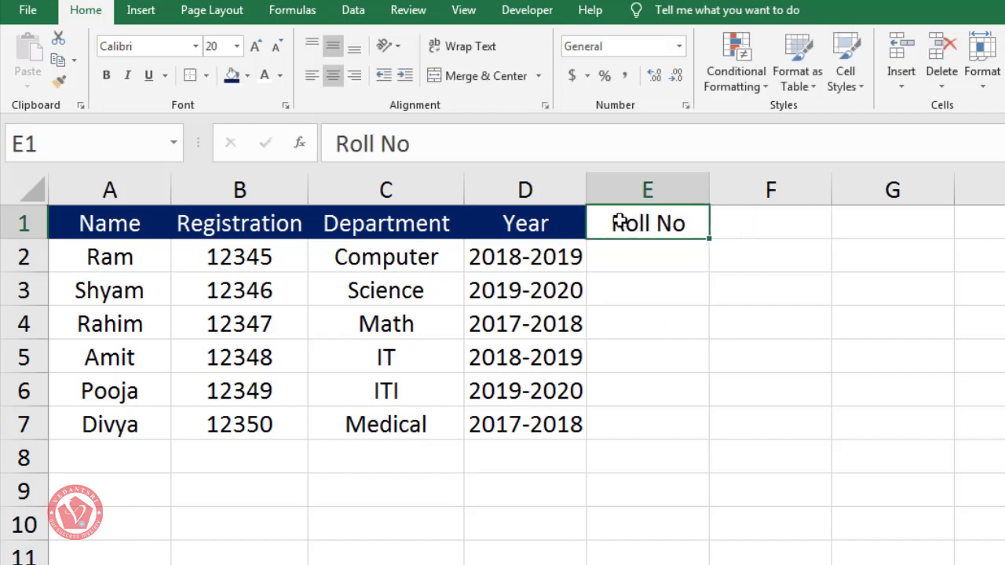
left_click(534, 224)
left_click(58, 81)
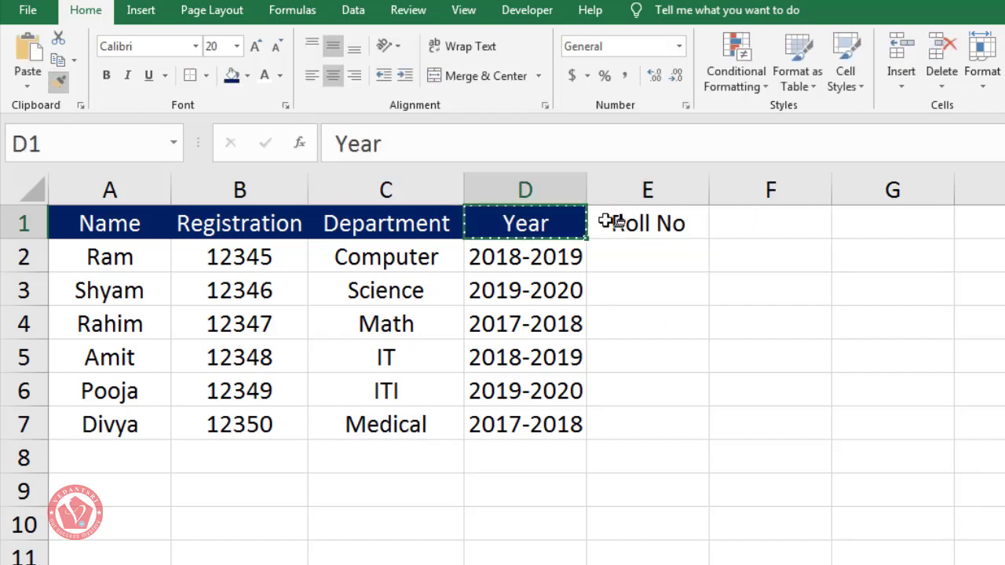
left_click(616, 222)
Enter the first student's eight-digit roll number in E2 and fill it down to E7 as a consecutive series
left_click(675, 261)
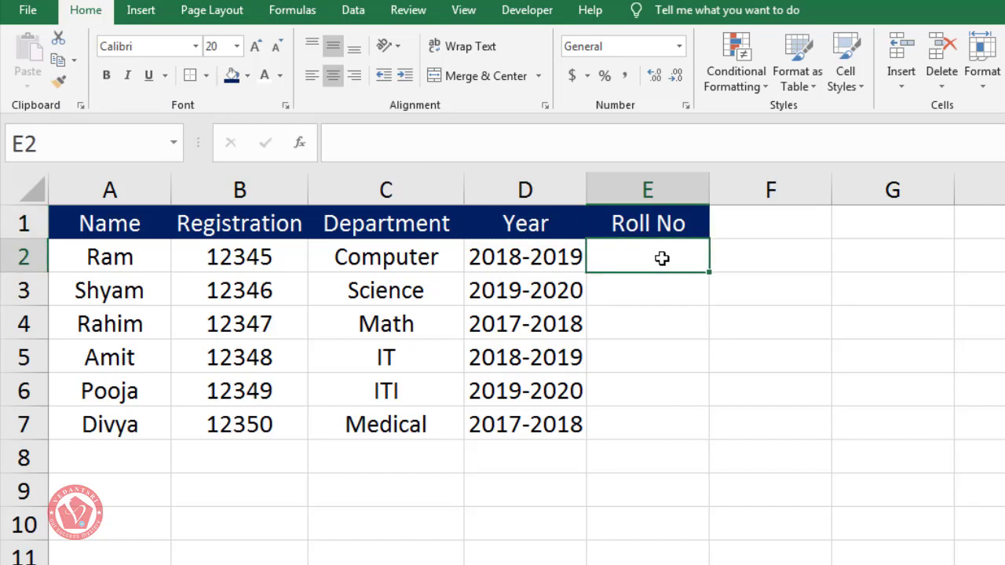
type("32132132")
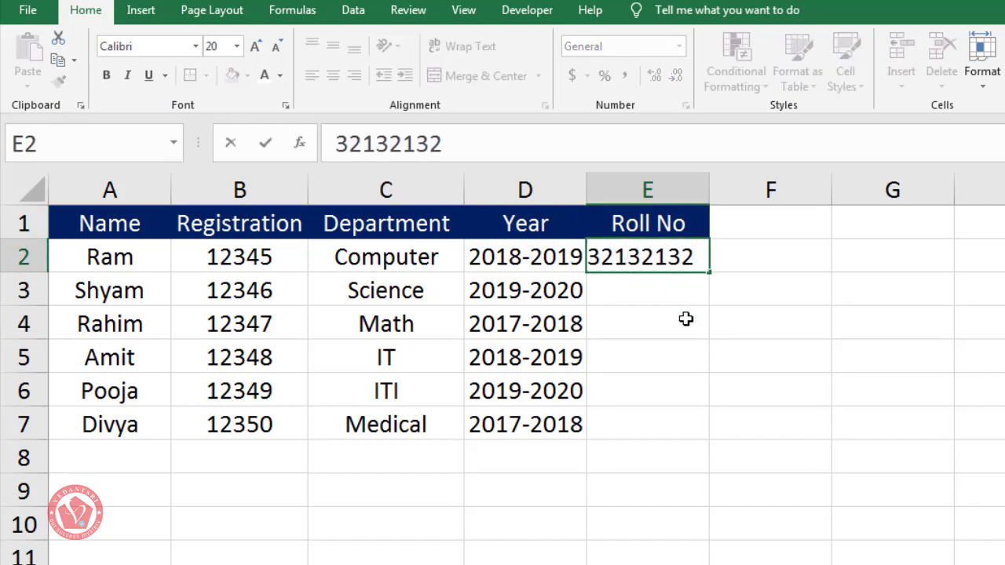
left_click(685, 319)
left_click(701, 265)
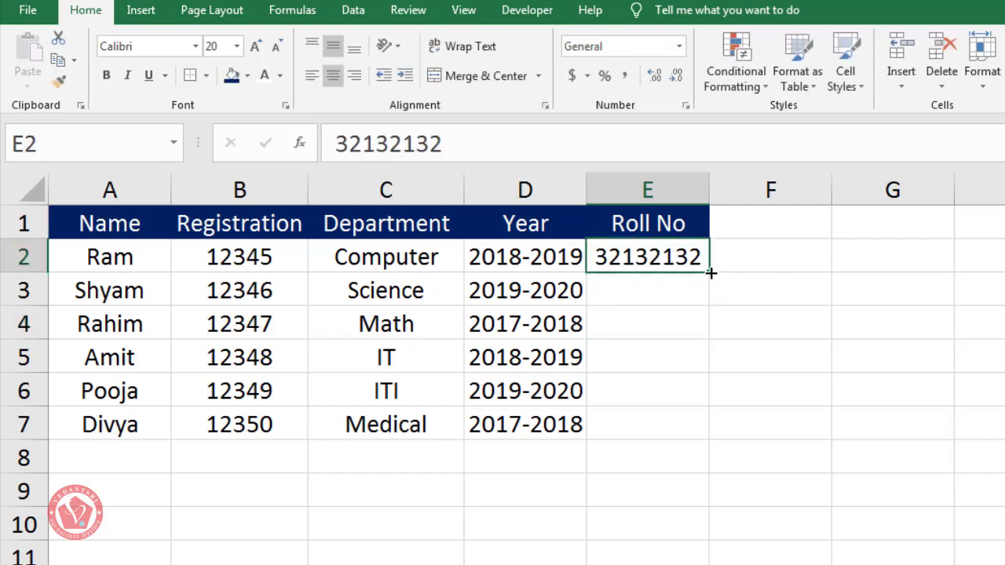
left_click_drag(706, 308, 678, 426)
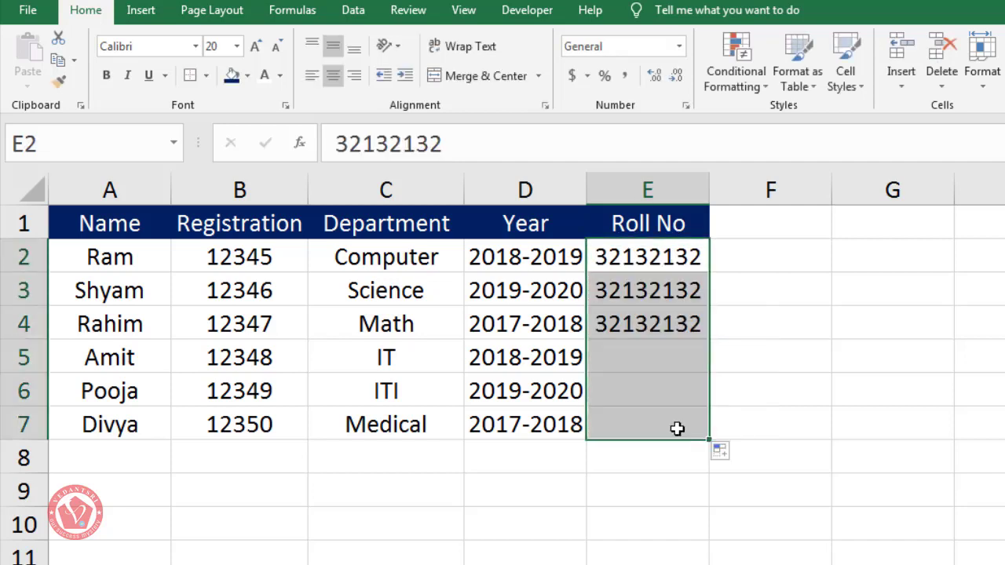
left_click(737, 454)
left_click(762, 496)
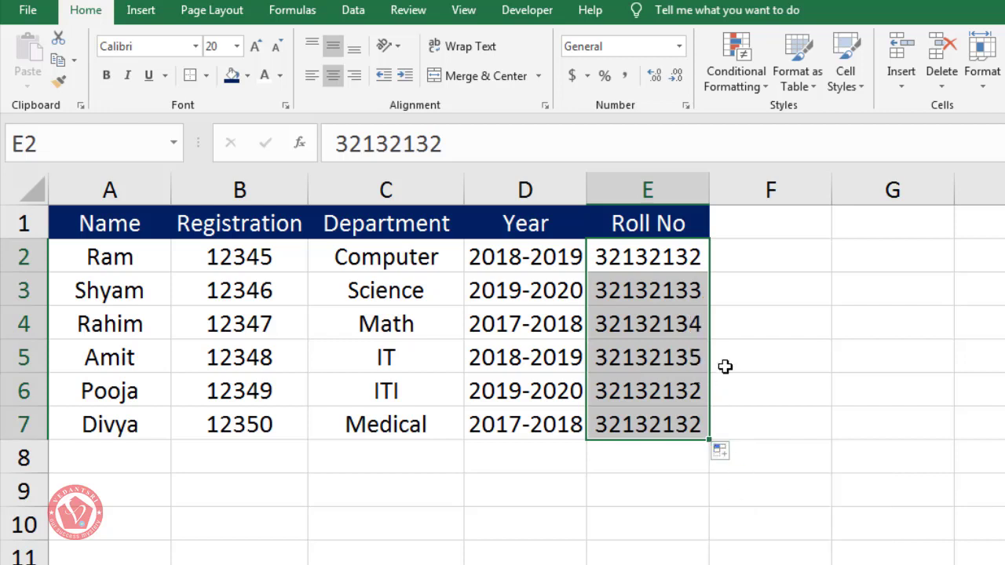
left_click(699, 262)
left_click(702, 318)
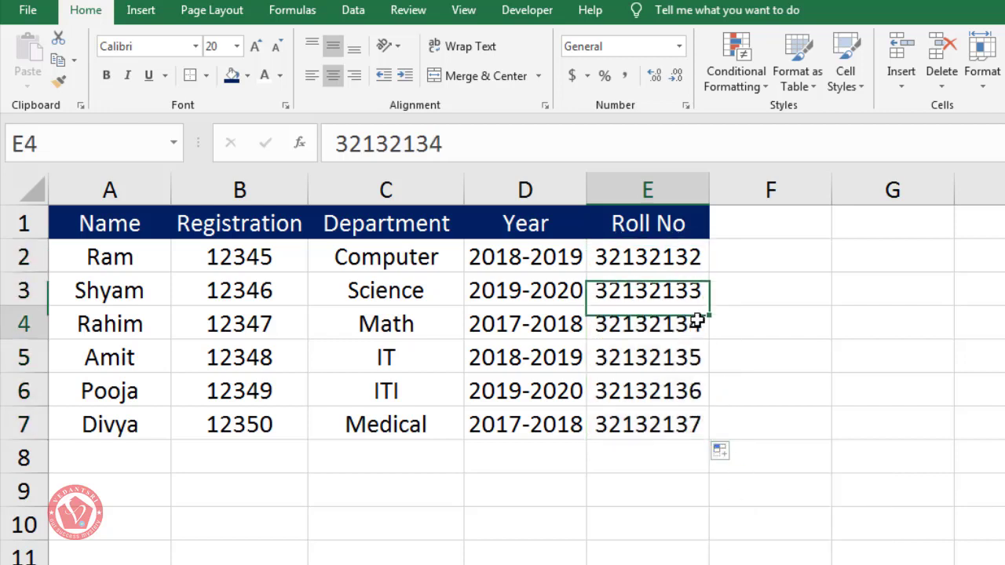
left_click(680, 259)
Add the heading "Barcode" in cell F1, beside the Roll No column
left_click(749, 227)
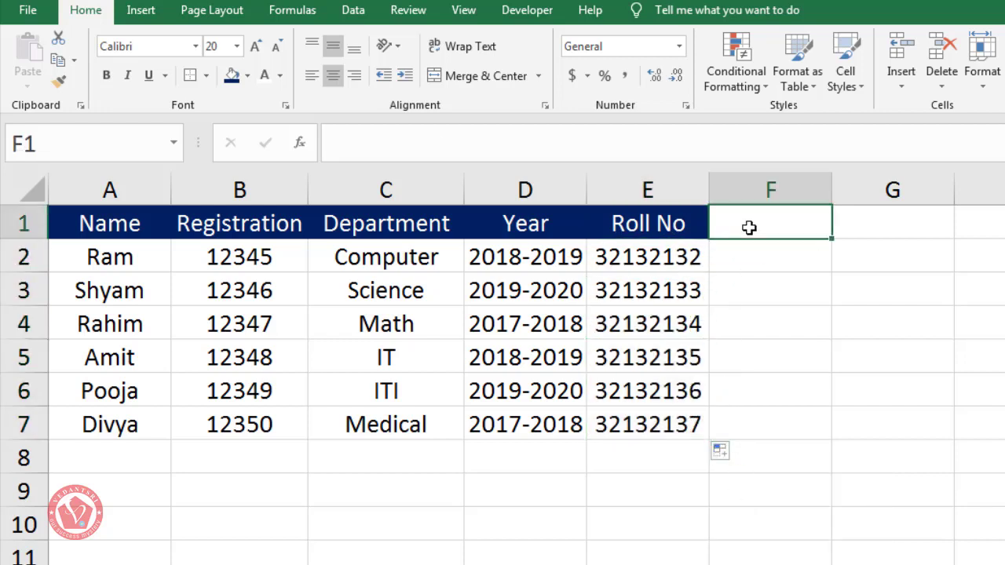
left_click(656, 223)
left_click(762, 208)
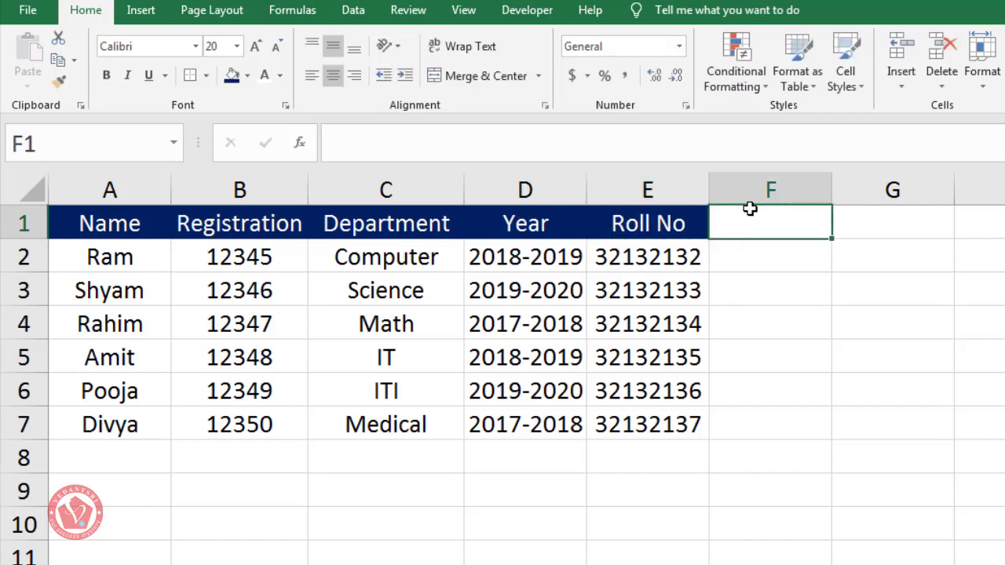
type("Barcode")
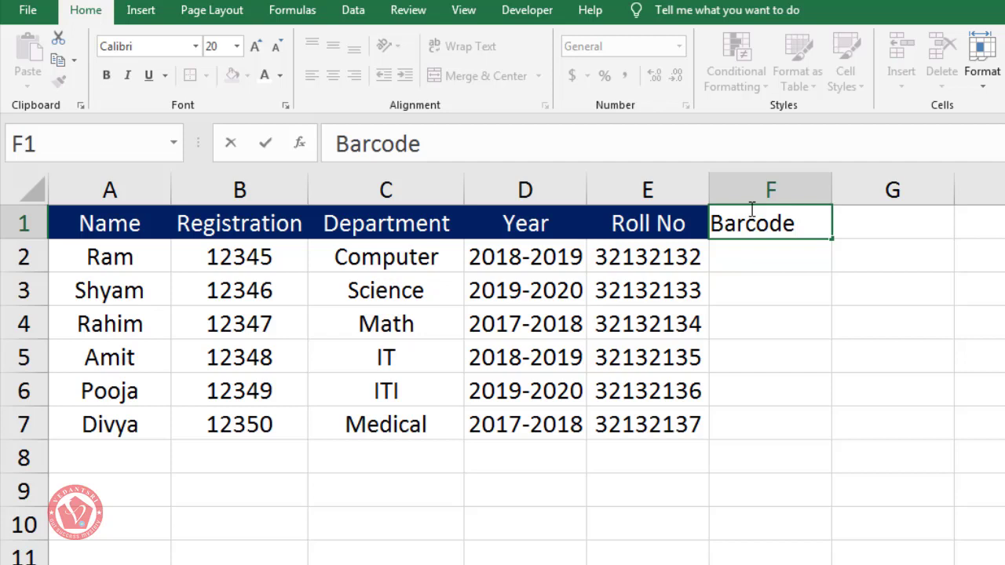
key("Return")
Apply the Roll No header's formatting to the Barcode header in F1 with Format Painter
left_click(752, 210)
left_click(644, 220)
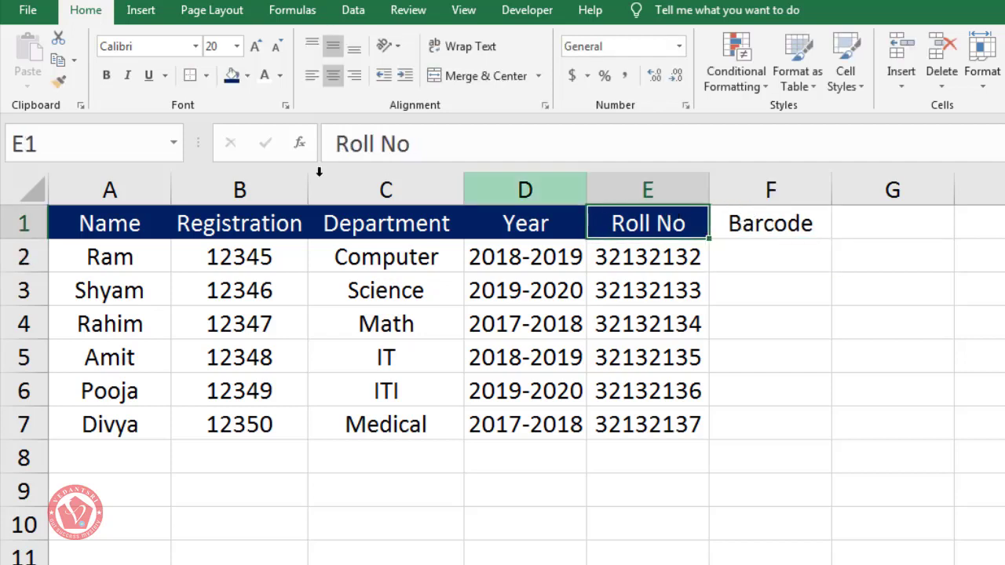
left_click(62, 85)
left_click(793, 224)
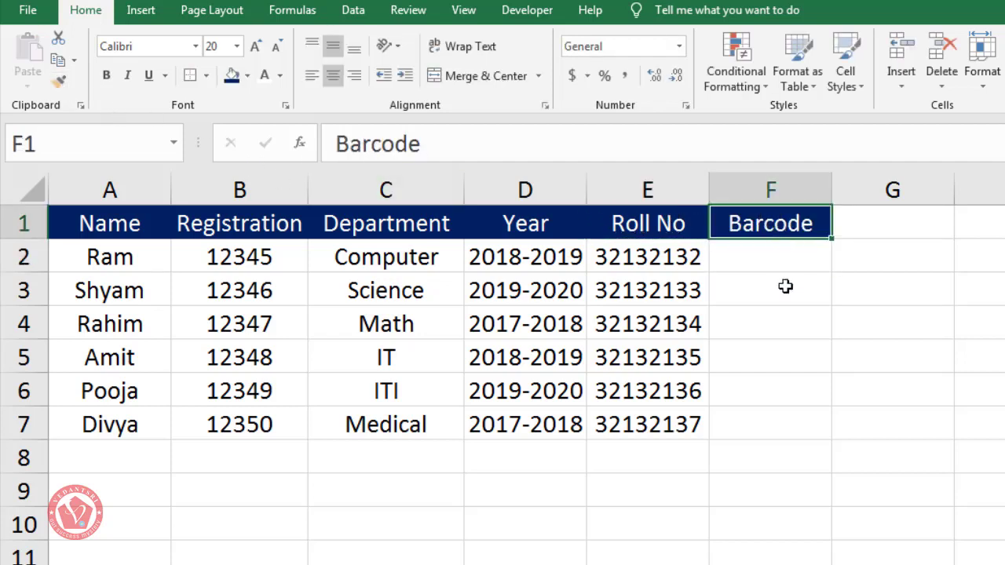
left_click(785, 287)
left_click(777, 252)
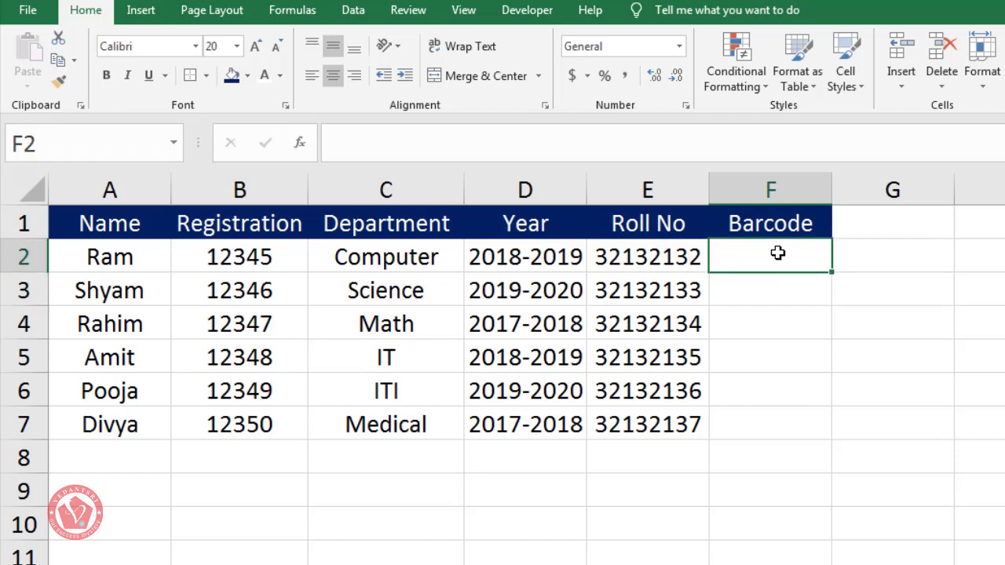
left_click(842, 319)
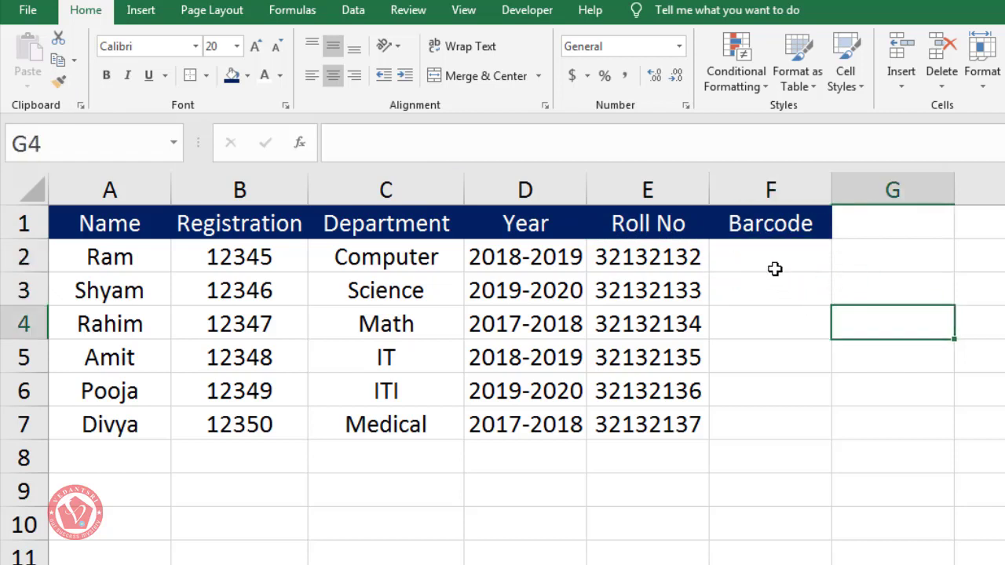
left_click(774, 263)
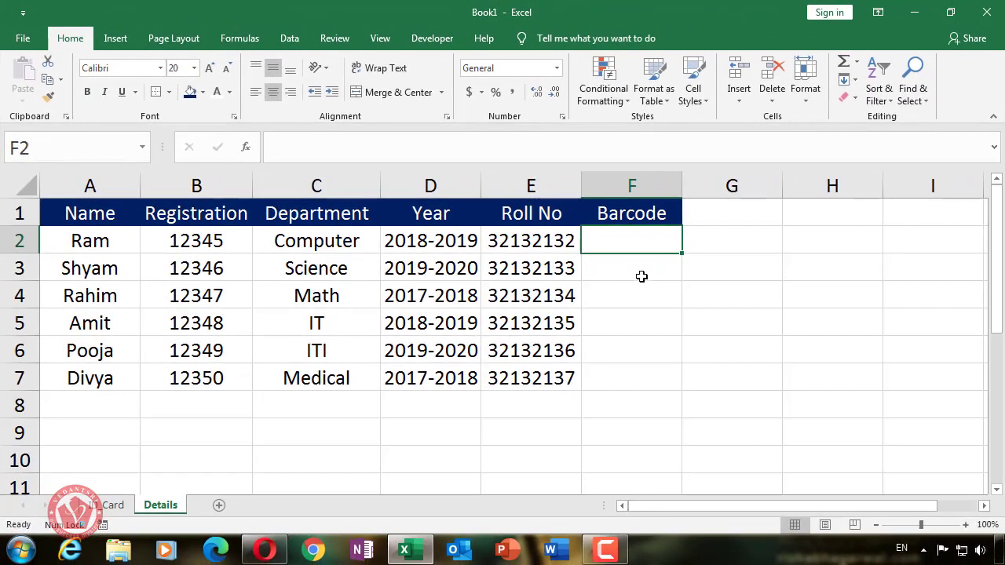
Switch to the Opera browser and search the web in a new tab for "download barcode"
left_click(265, 550)
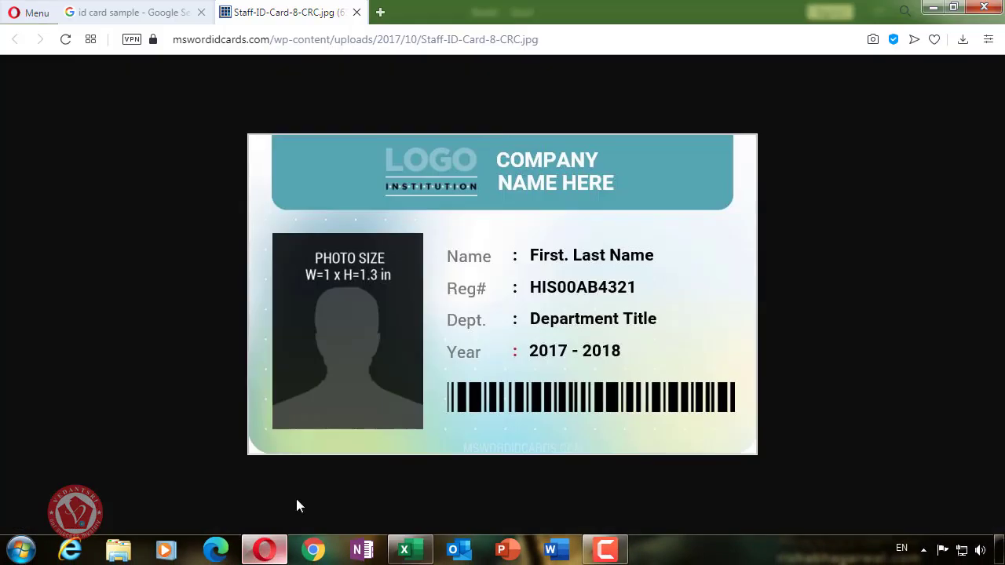
left_click(381, 13)
type("download ")
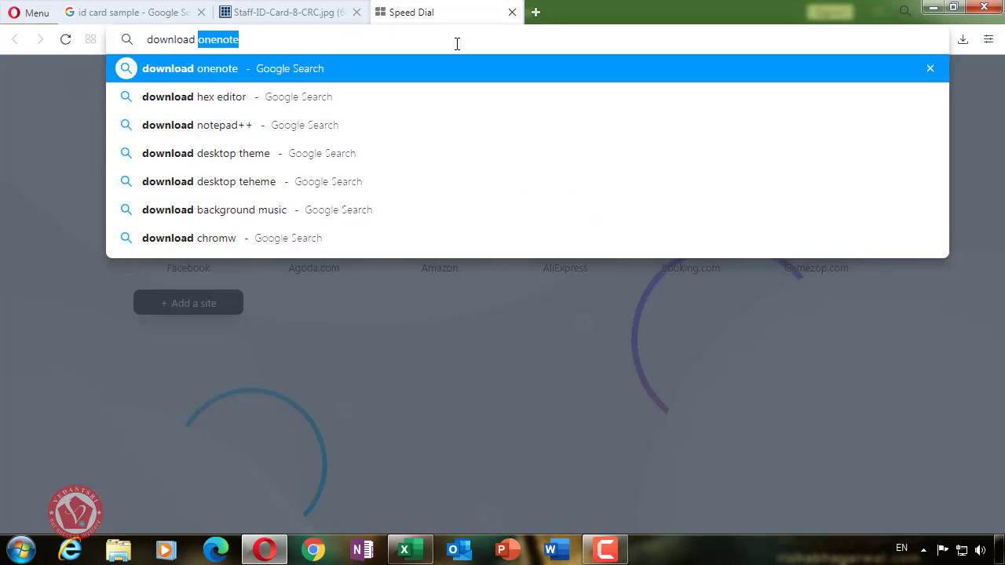
type("barcode")
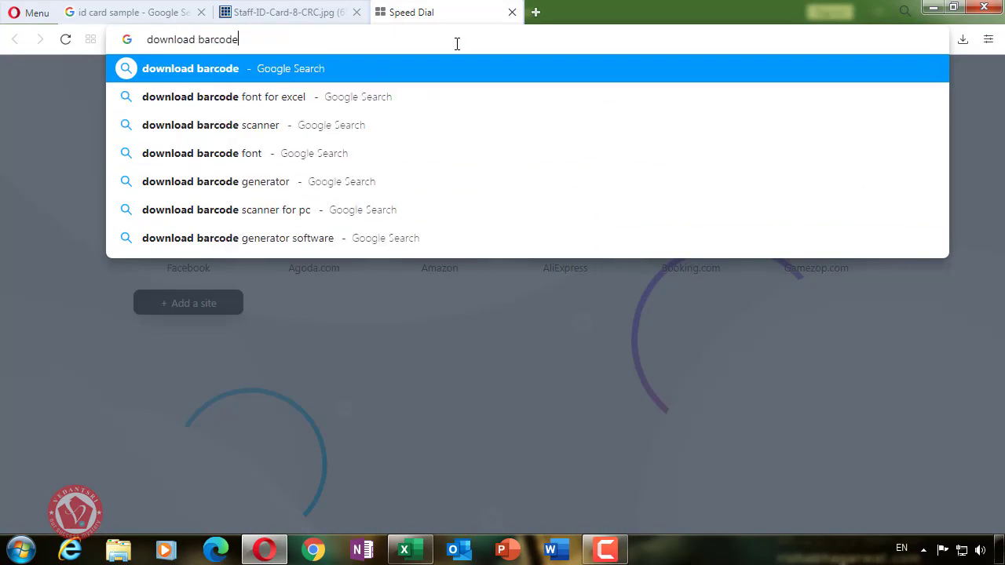
key("Return")
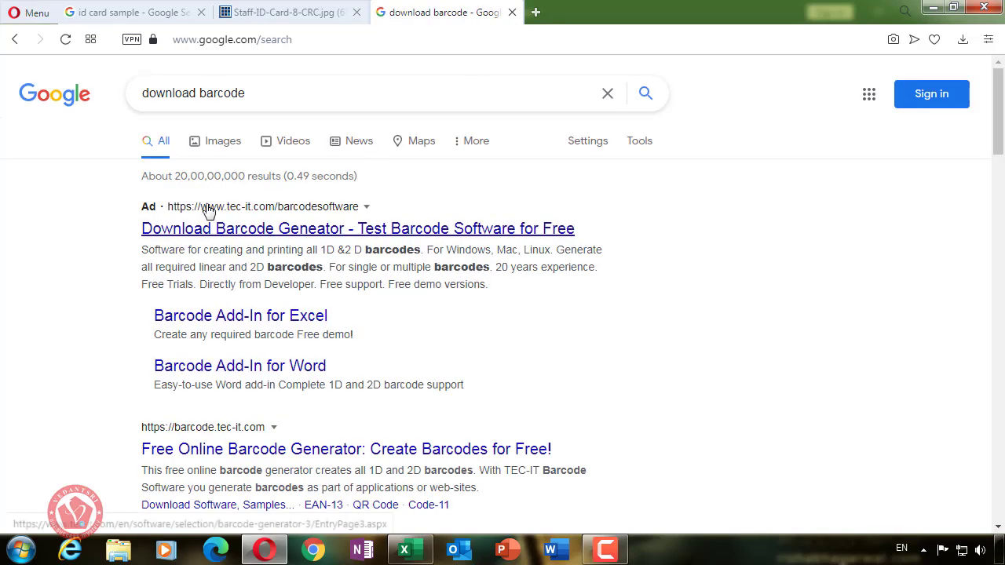
Look through the search results and refine the query to "download barcode font"
scroll(448, 310, "down", 2)
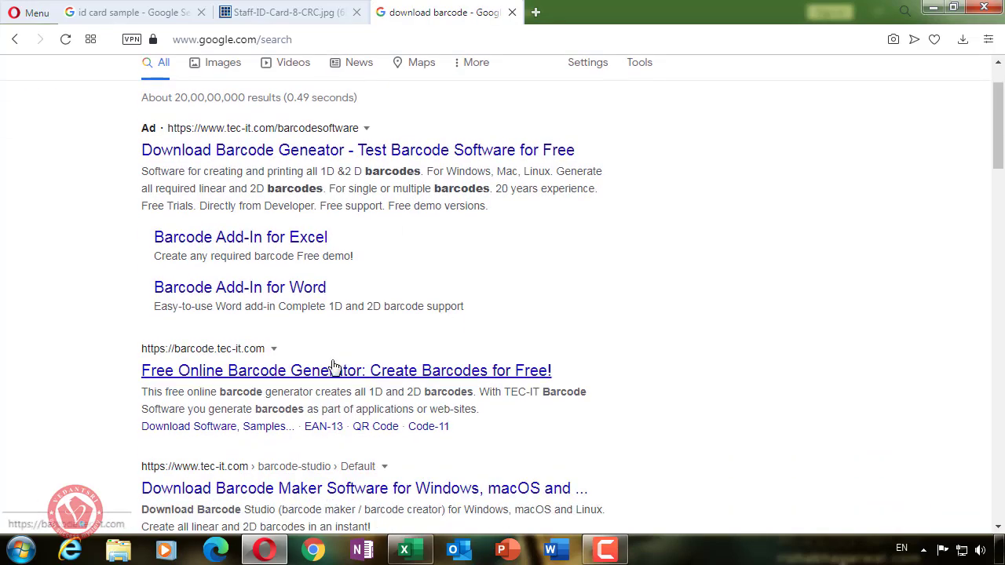
scroll(332, 366, "down", 2)
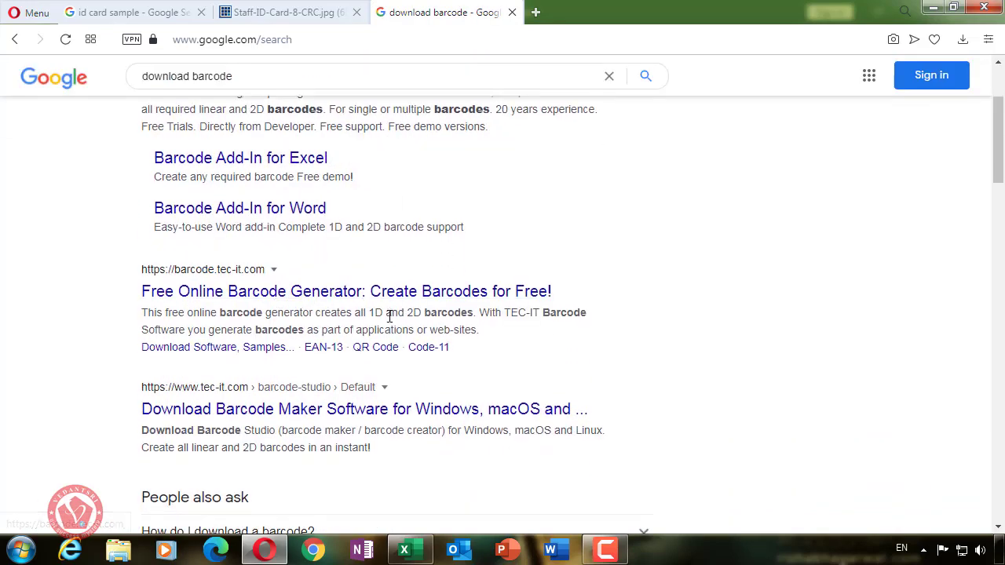
scroll(298, 339, "down", 4)
scroll(261, 59, "up", 8)
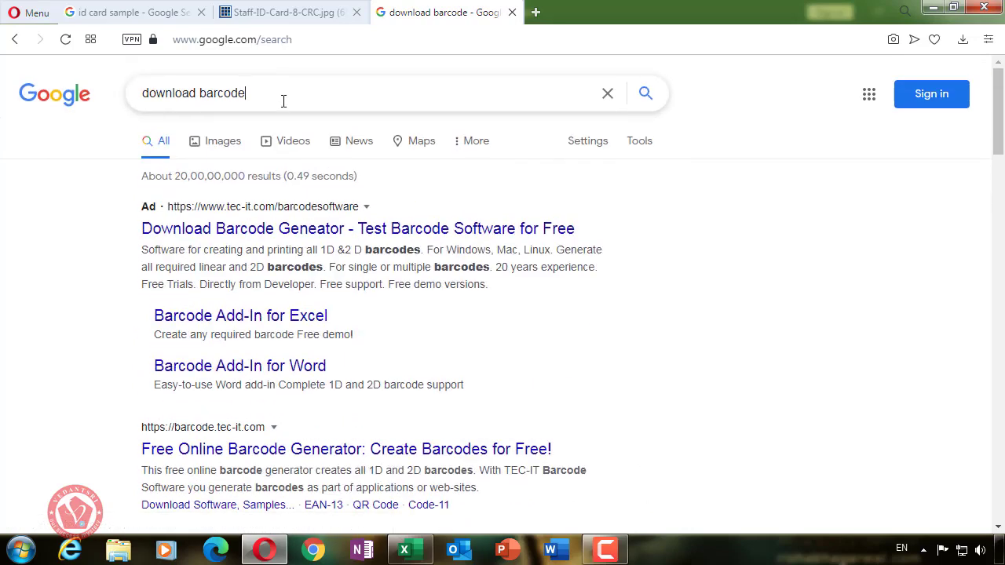
type("font")
key("Return")
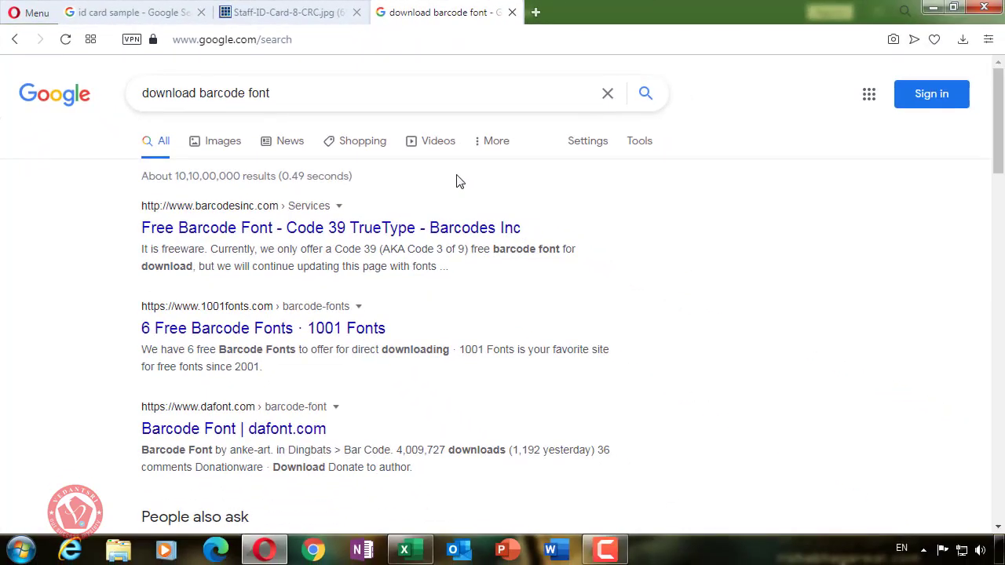
Download the free Code 39 TrueType barcode font, free3of9.zip, from the Barcodes Inc page
left_click(366, 230)
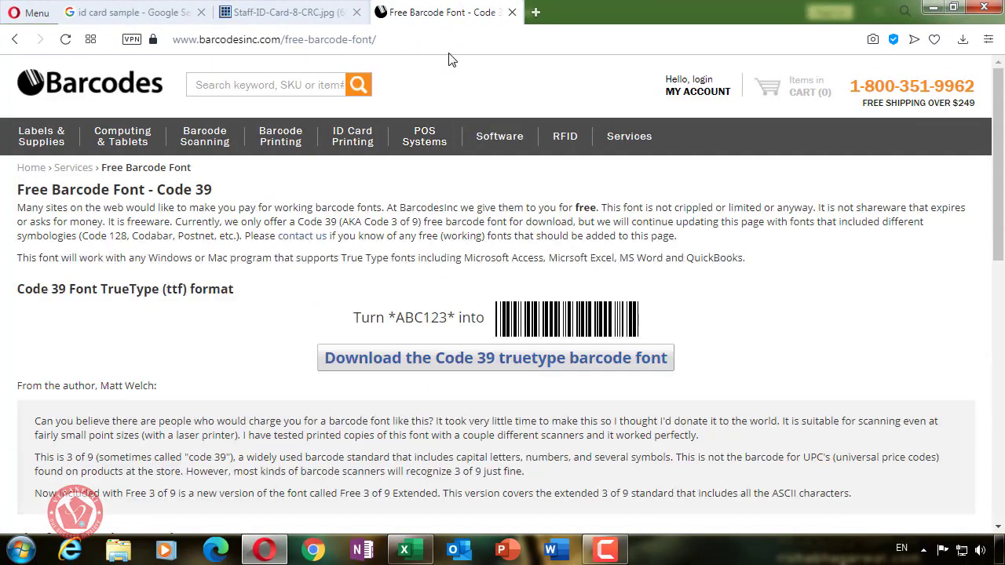
scroll(671, 187, "down", 1)
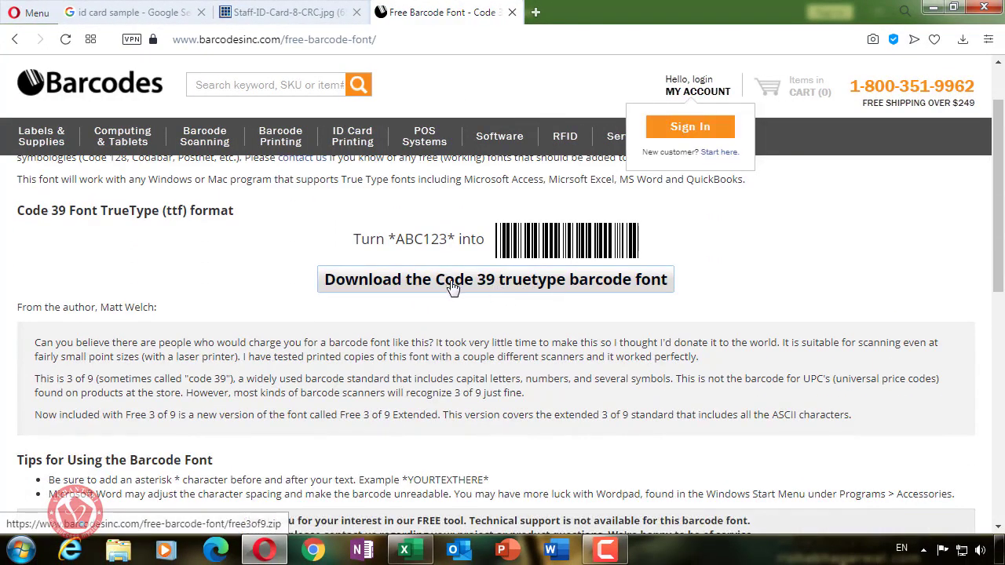
left_click(525, 287)
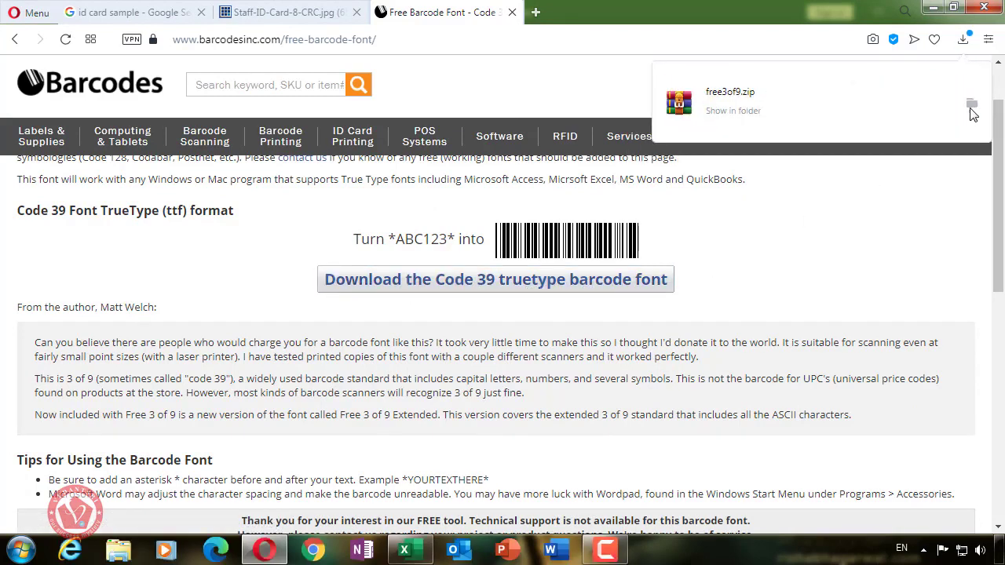
Show free3of9.zip in the Downloads folder, close the barcode page, minimize the browser, and extract the archive there
left_click(971, 106)
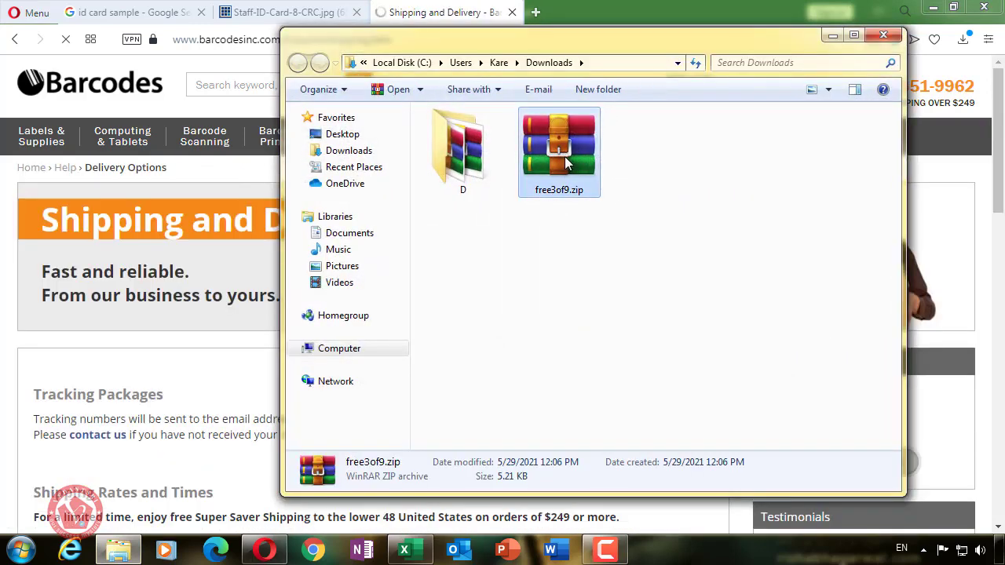
left_click(512, 11)
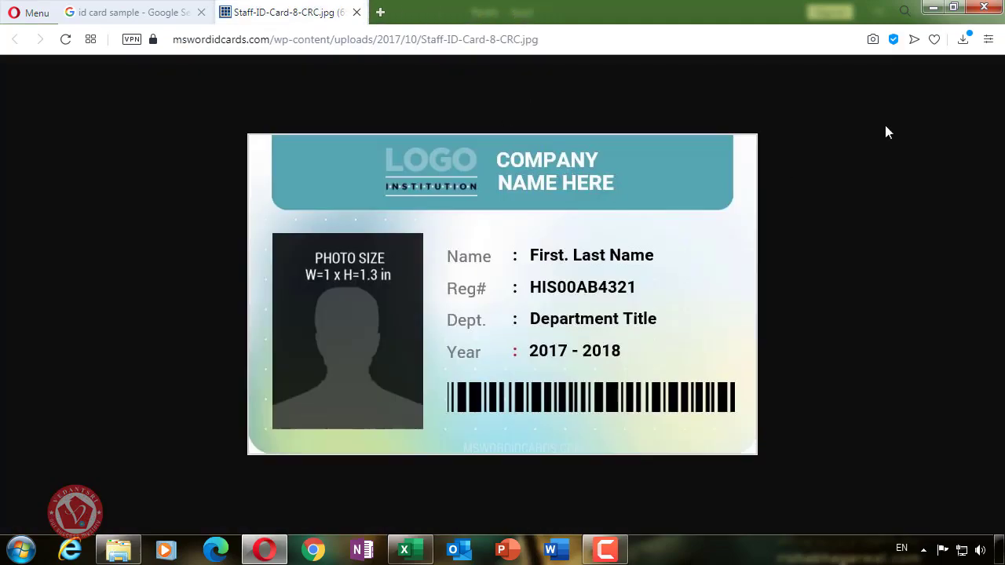
left_click(933, 7)
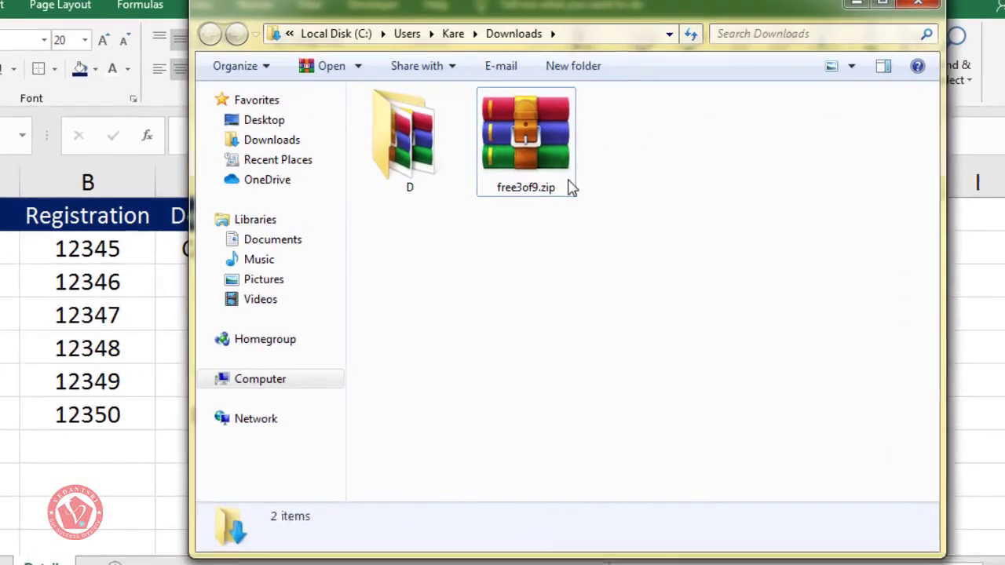
right_click(556, 148)
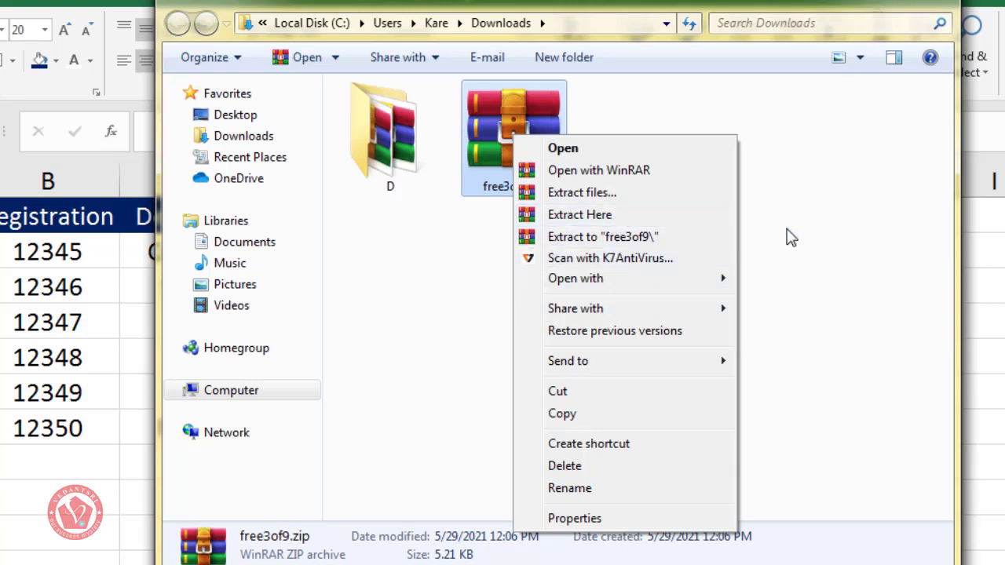
left_click(620, 215)
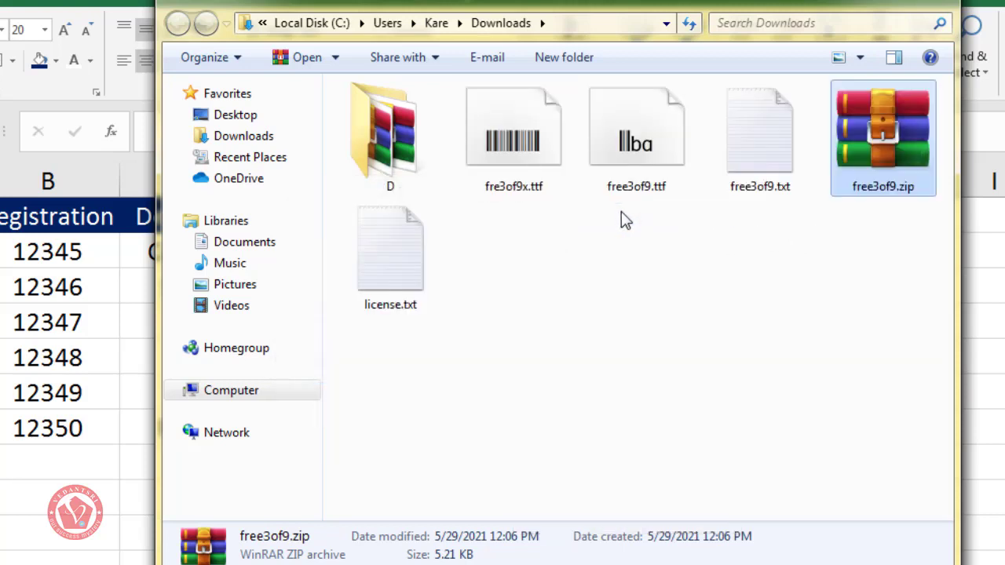
Try to install both extracted barcode fonts, fre3of9x.ttf and free3of9.ttf, from the Downloads folder
left_click(632, 148)
left_click(532, 149)
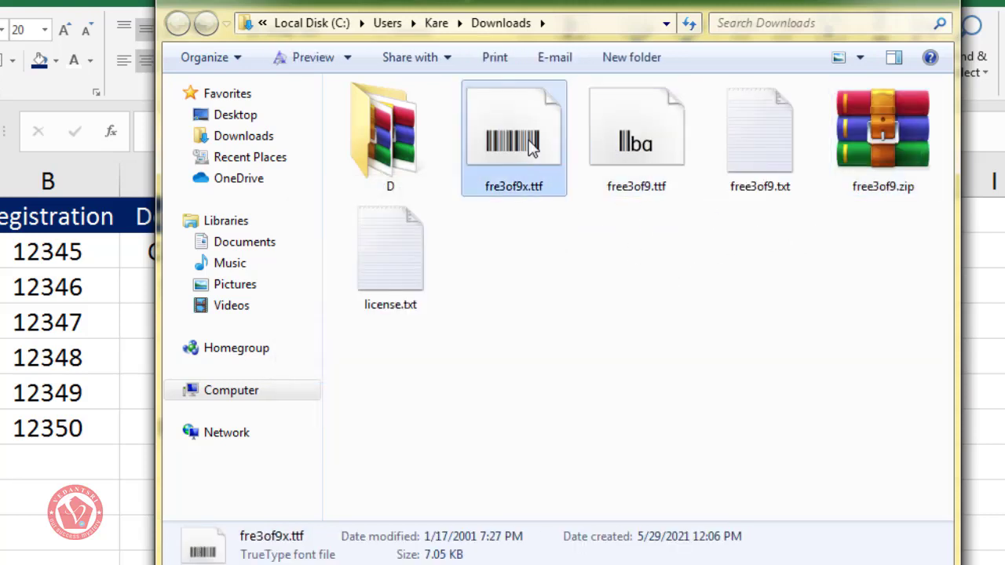
left_click(675, 169)
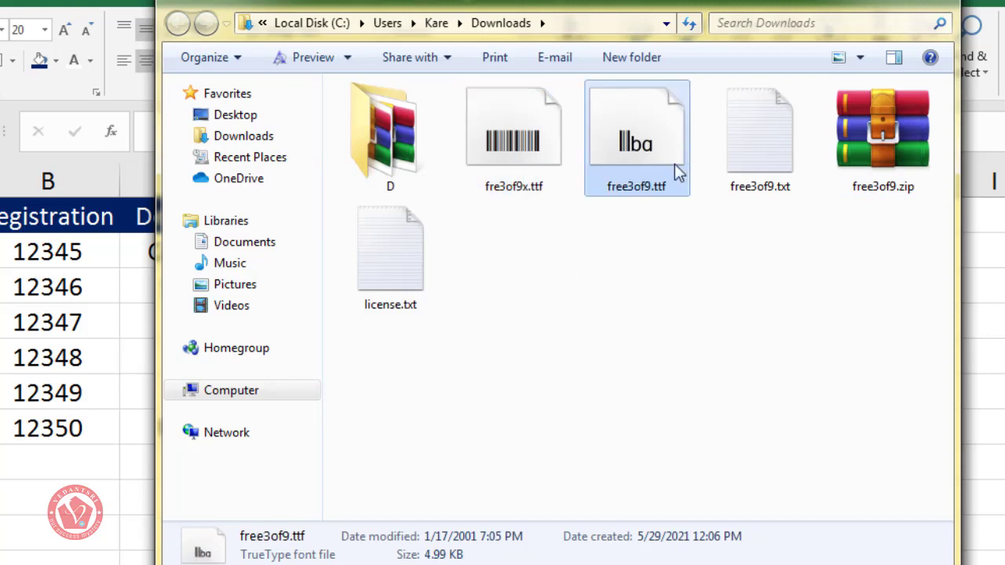
left_click_drag(481, 223, 596, 159)
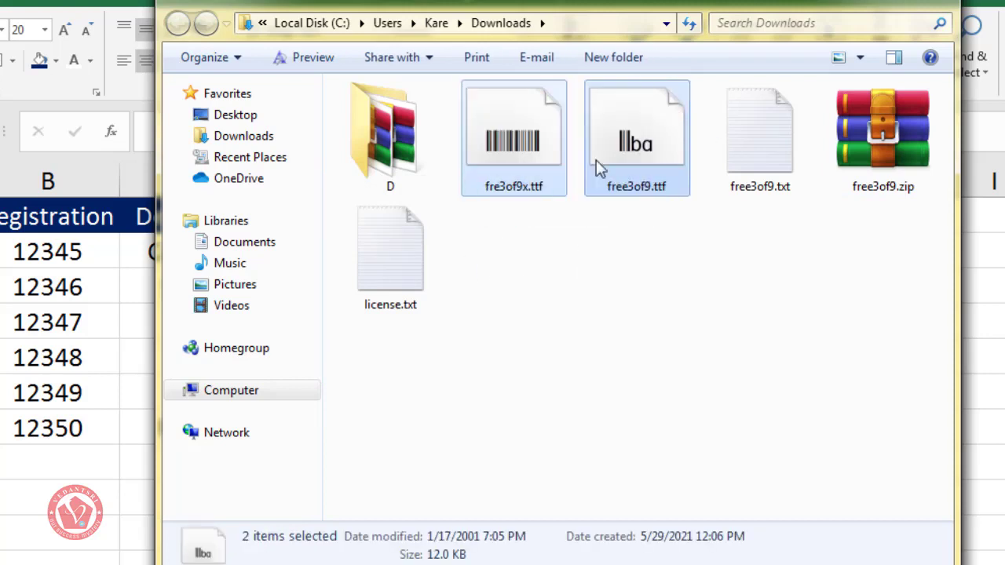
right_click(511, 130)
left_click(572, 186)
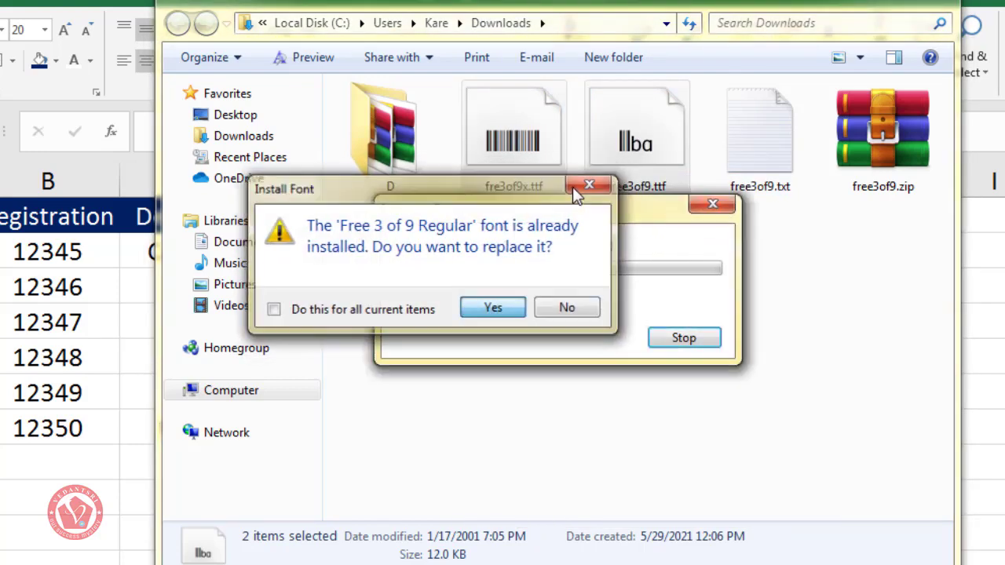
left_click(572, 186)
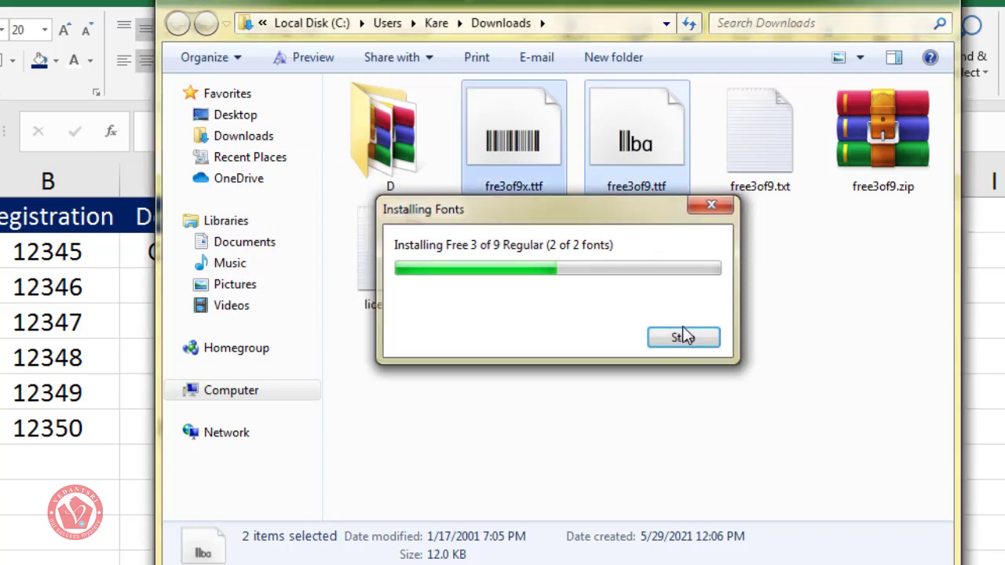
left_click(683, 337)
right_click(508, 138)
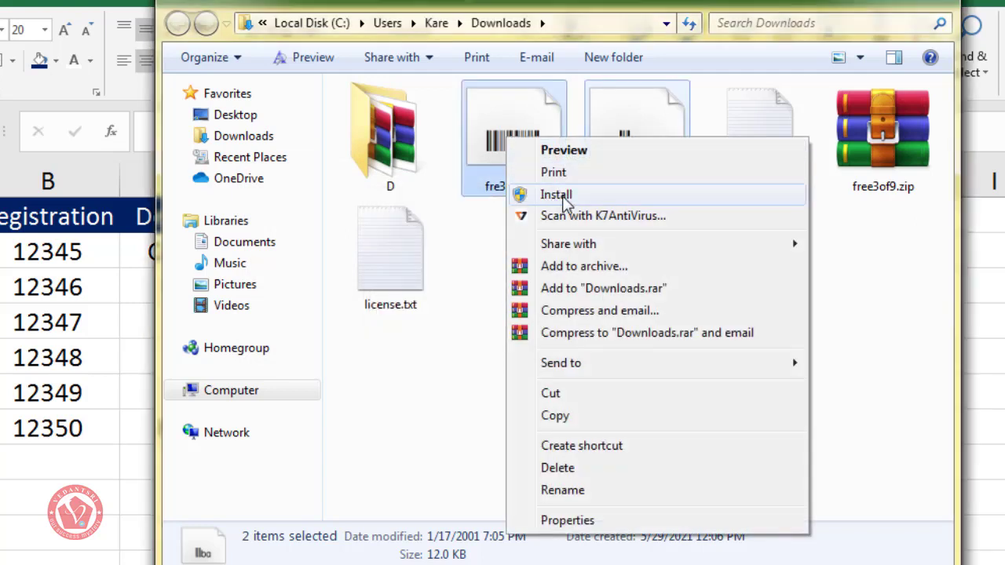
left_click(939, 284)
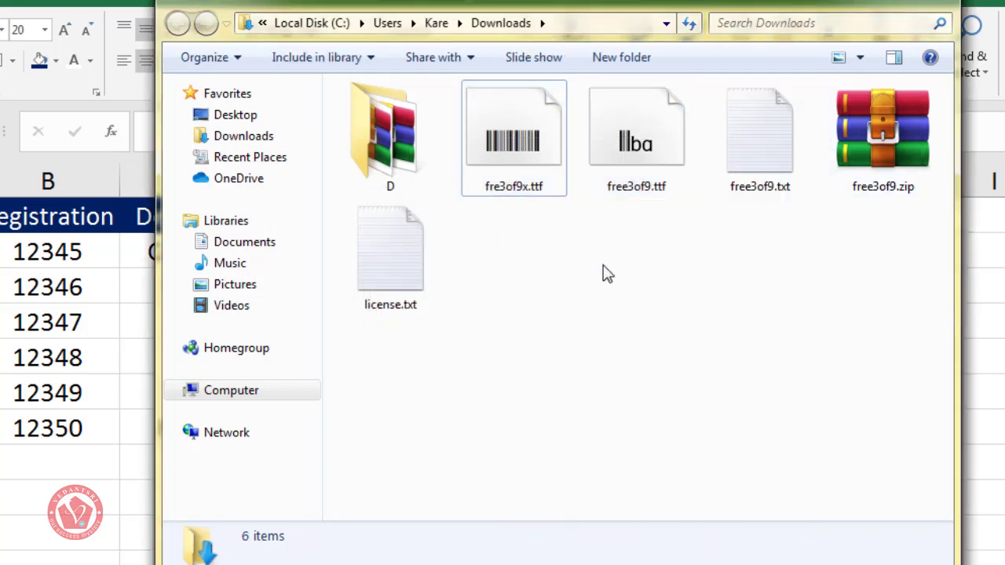
Delete free3of9.zip and its extracted font and text files from Downloads, and return to the Excel workbook
left_click_drag(460, 260, 910, 126)
key("Delete")
key("Return")
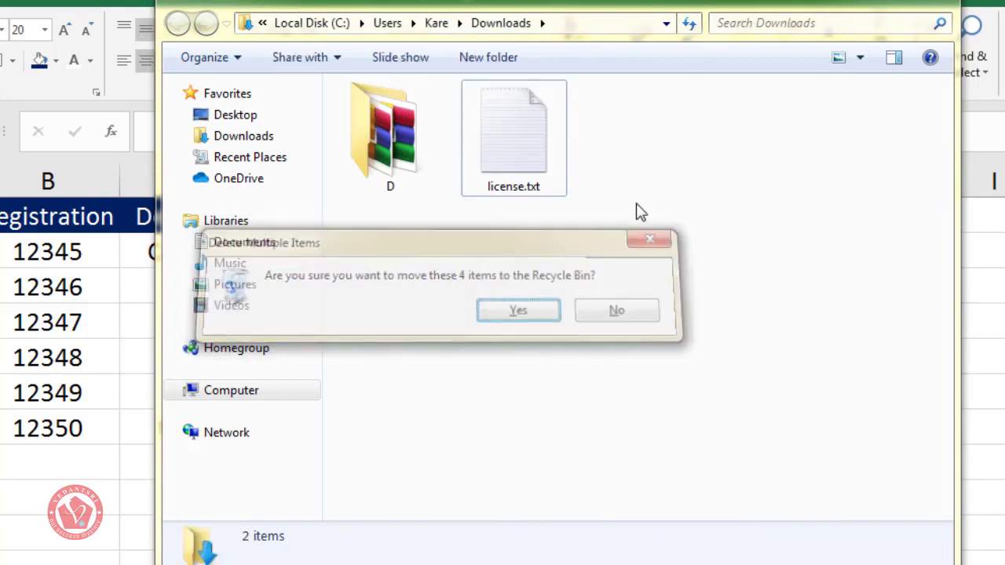
left_click(513, 164)
key("Delete")
left_click(537, 372)
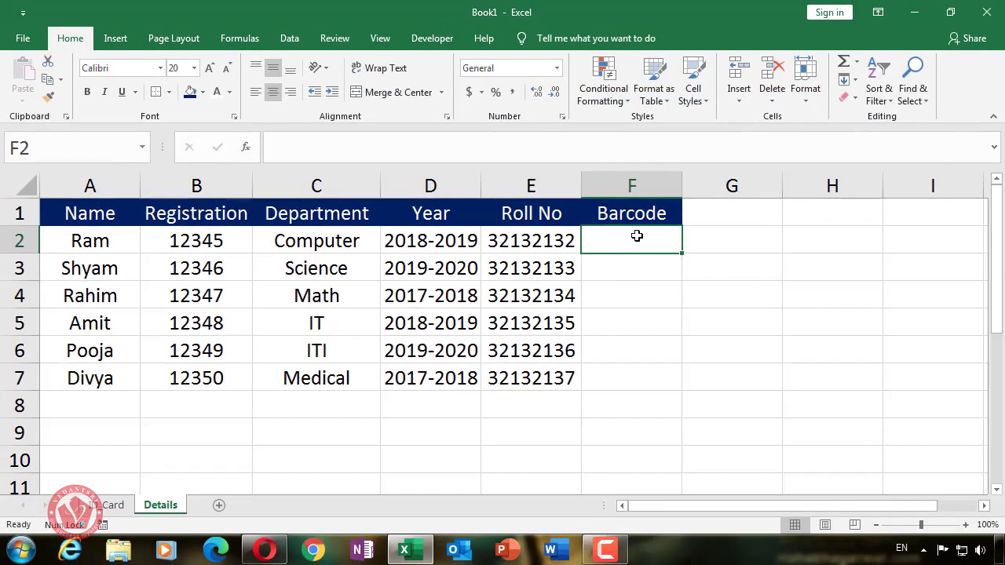
left_click(632, 296)
left_click(631, 240)
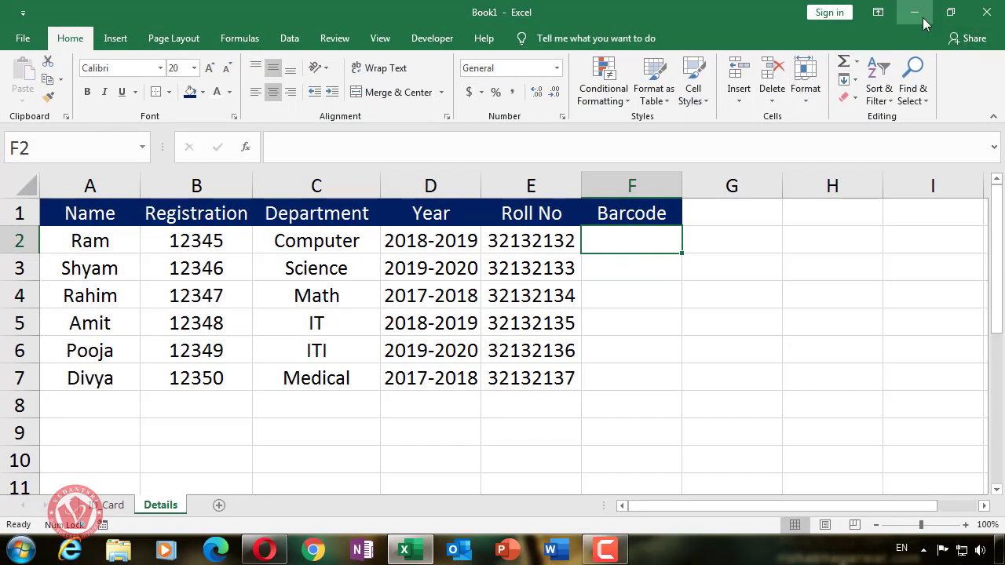
left_click(145, 72)
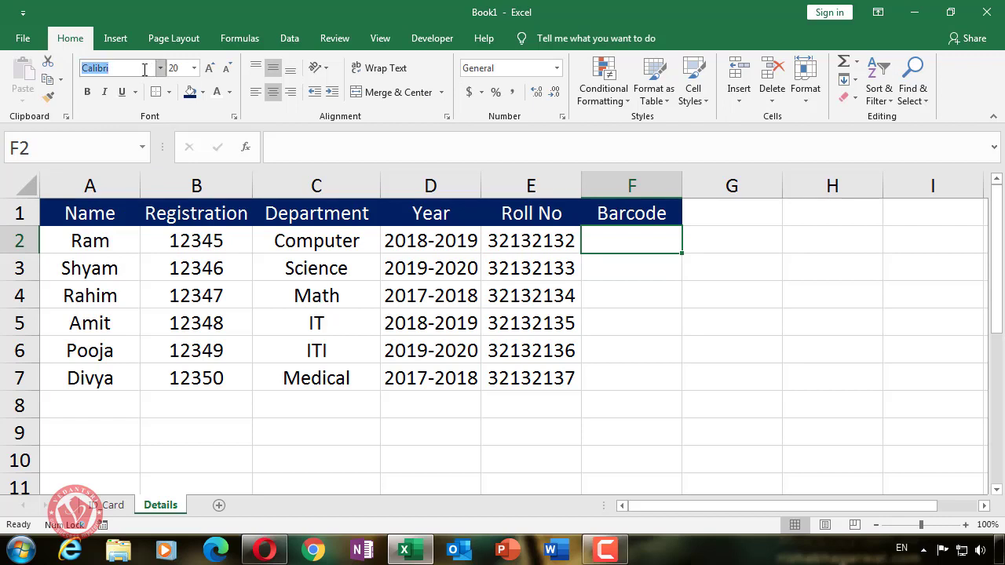
left_click(642, 291)
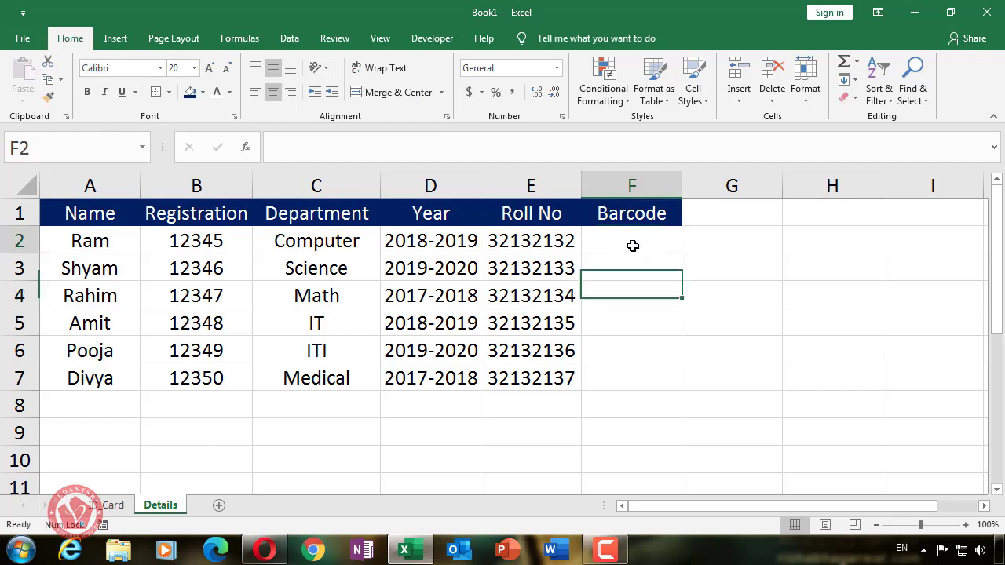
left_click(633, 239)
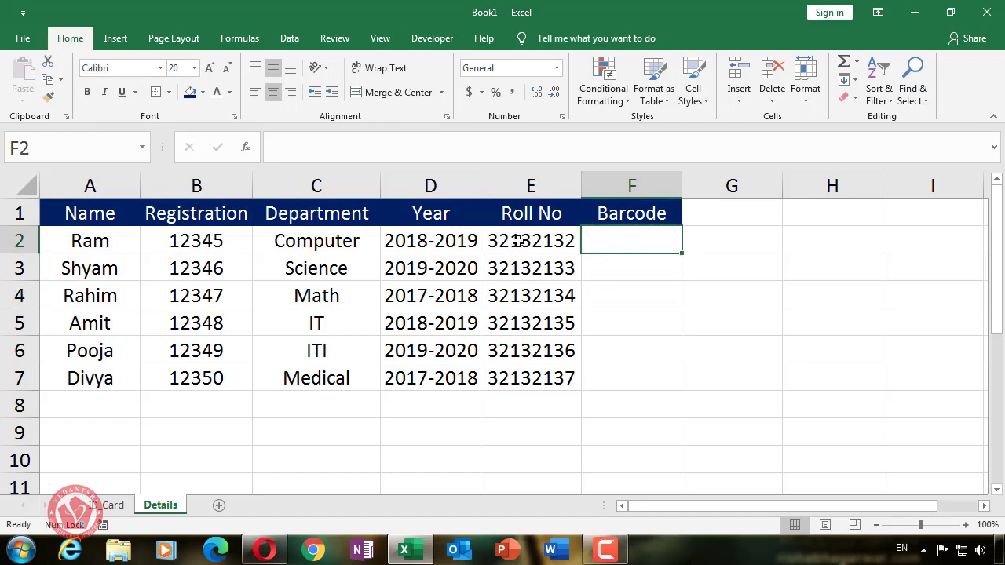
left_click_drag(518, 241, 523, 377)
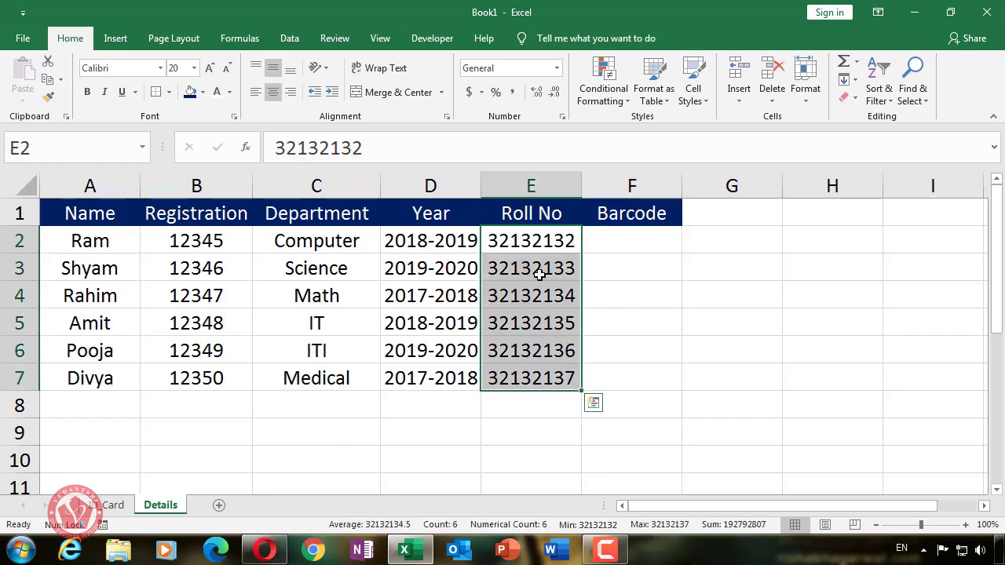
left_click(543, 248)
left_click(588, 301)
left_click(534, 241)
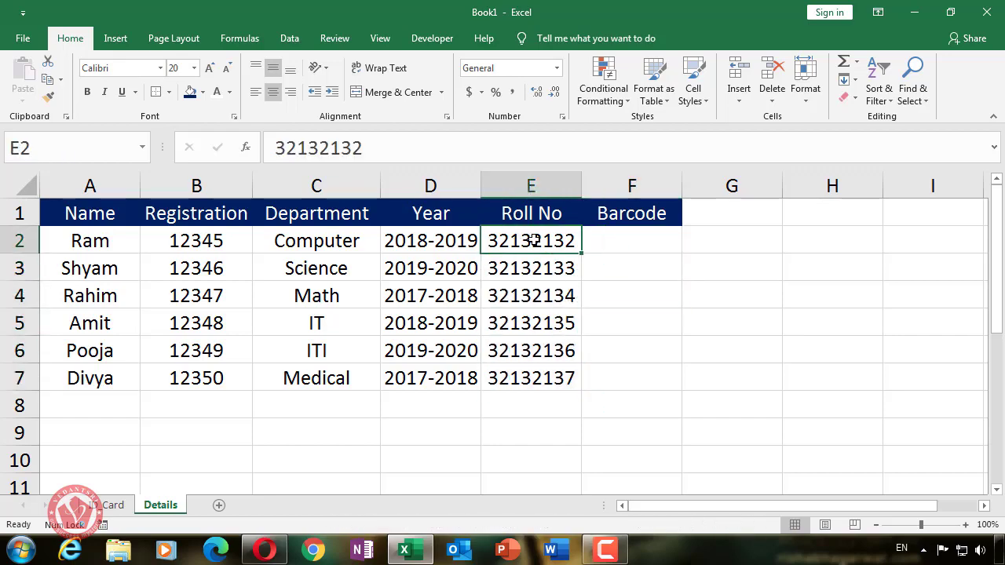
left_click(503, 68)
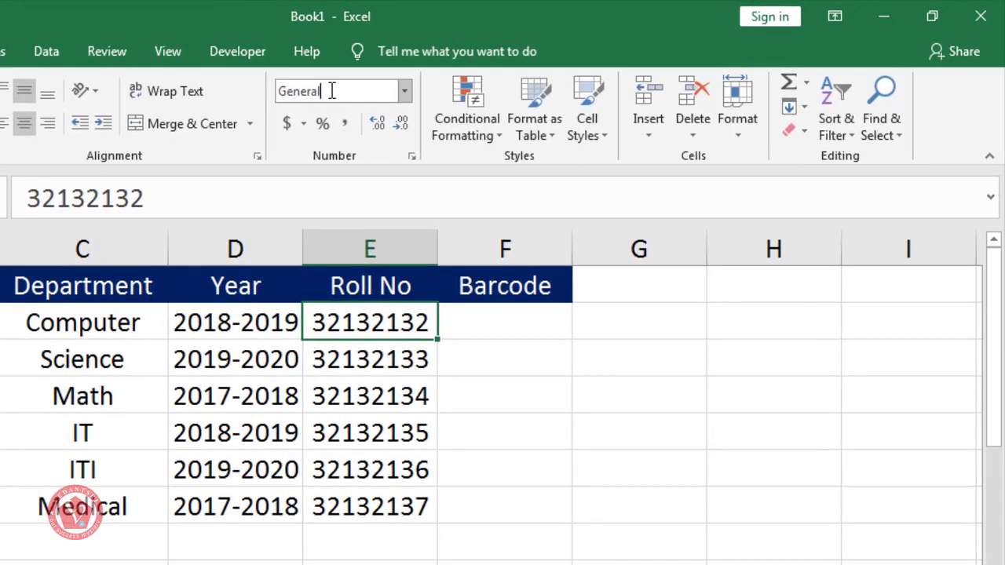
left_click(505, 461)
Set the number format of the Roll No column, excluding its header in E1, to Text
left_click(372, 248)
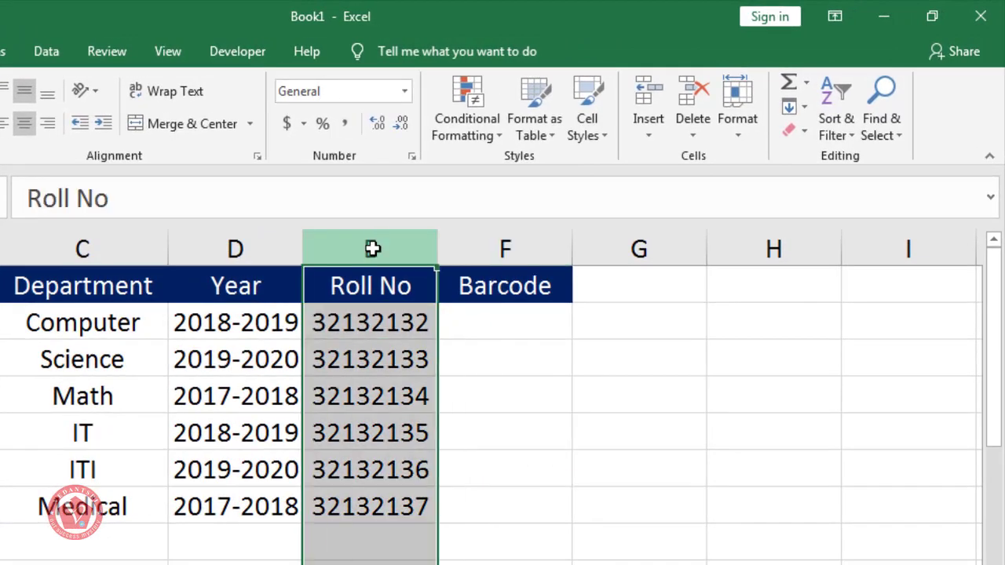
left_click(378, 288, "ctrl")
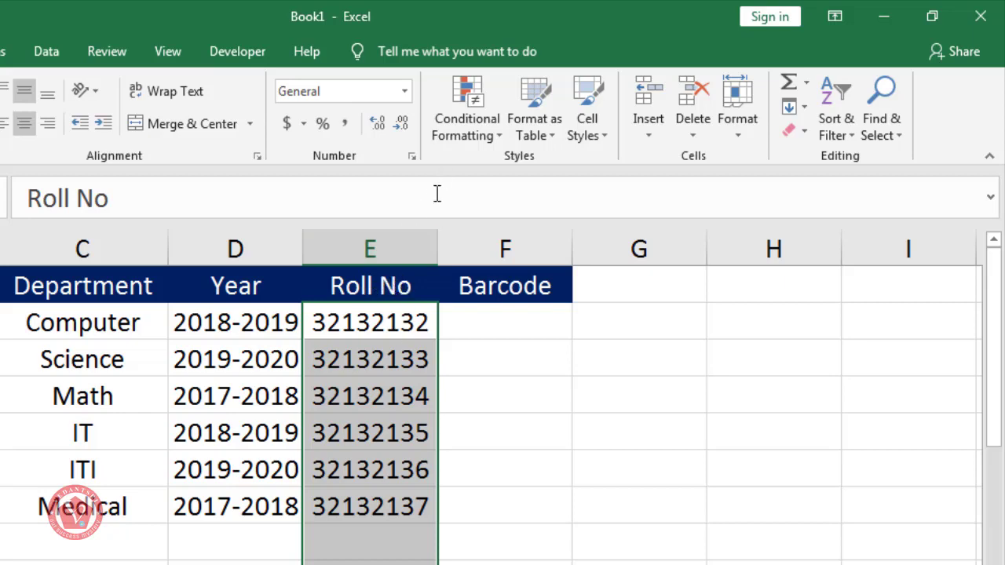
right_click(375, 317)
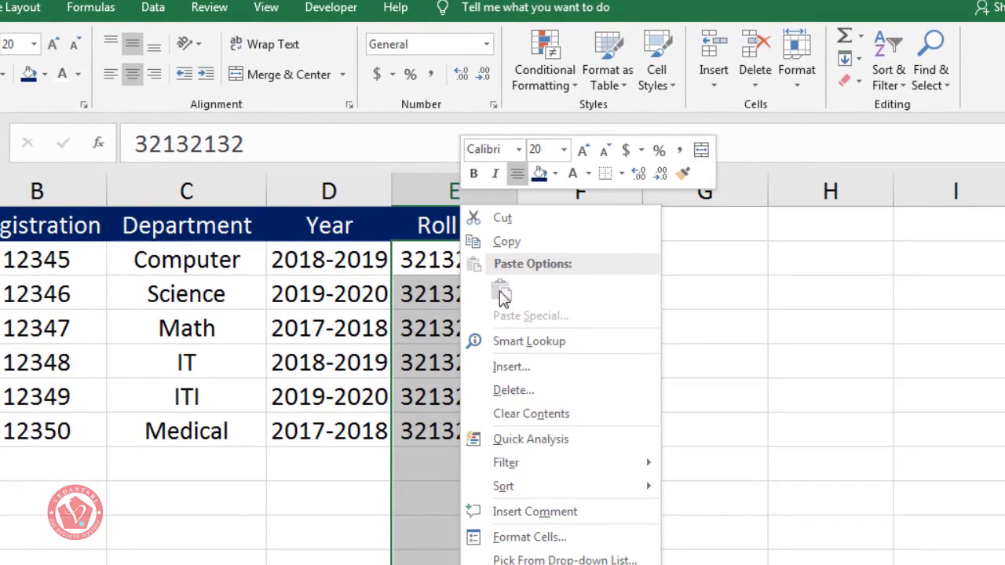
left_click(534, 539)
left_click_drag(561, 185, 758, 128)
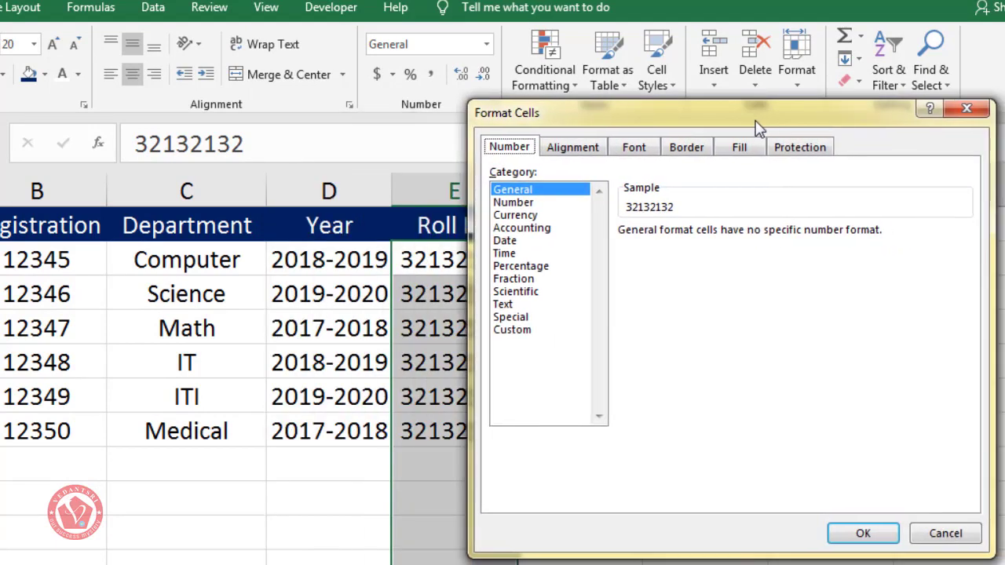
left_click(503, 305)
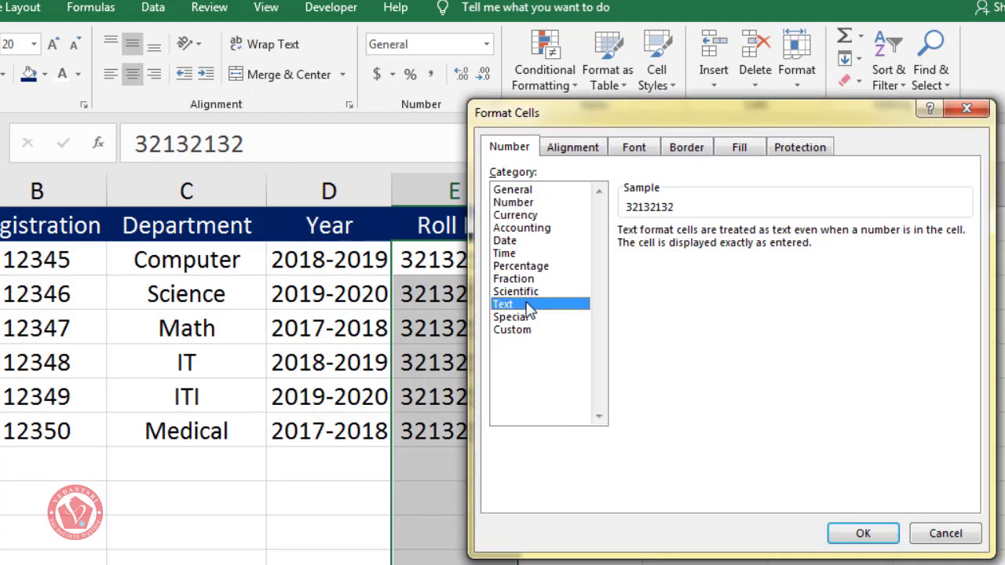
left_click(883, 537)
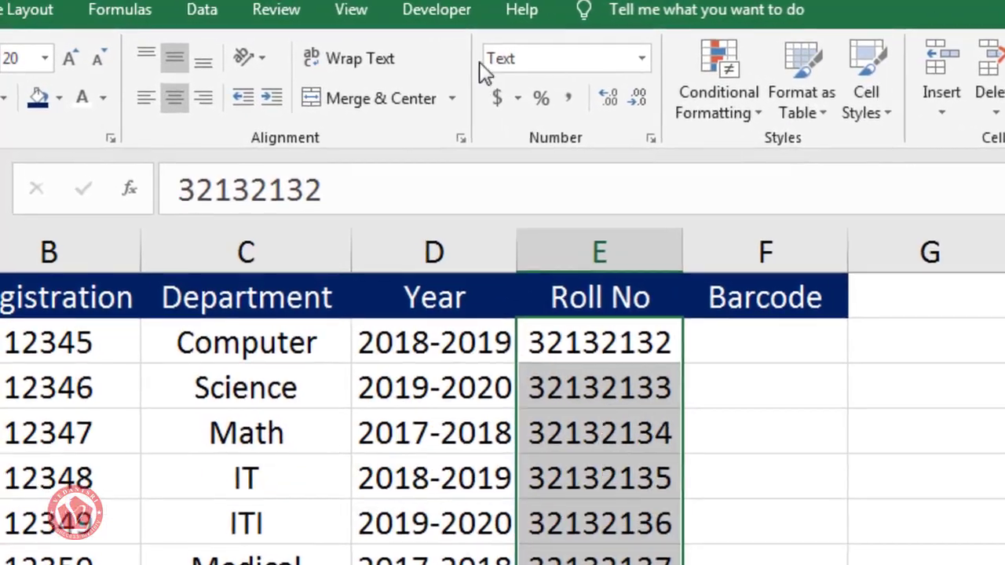
Check the number format of the individual Roll No cells from E2 to E7
left_click(525, 67)
left_click(527, 63)
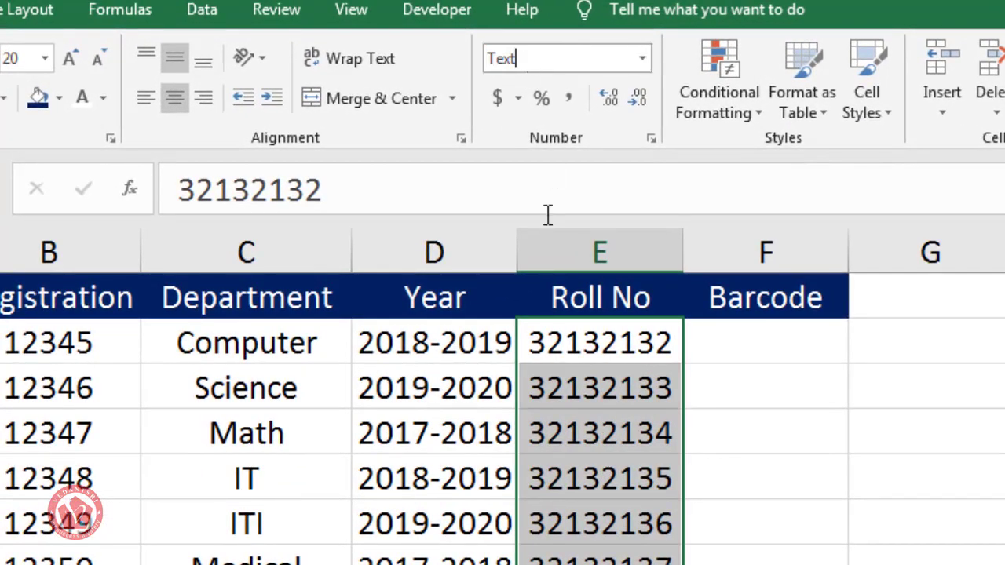
left_click(578, 357)
key("Return")
key("Return")
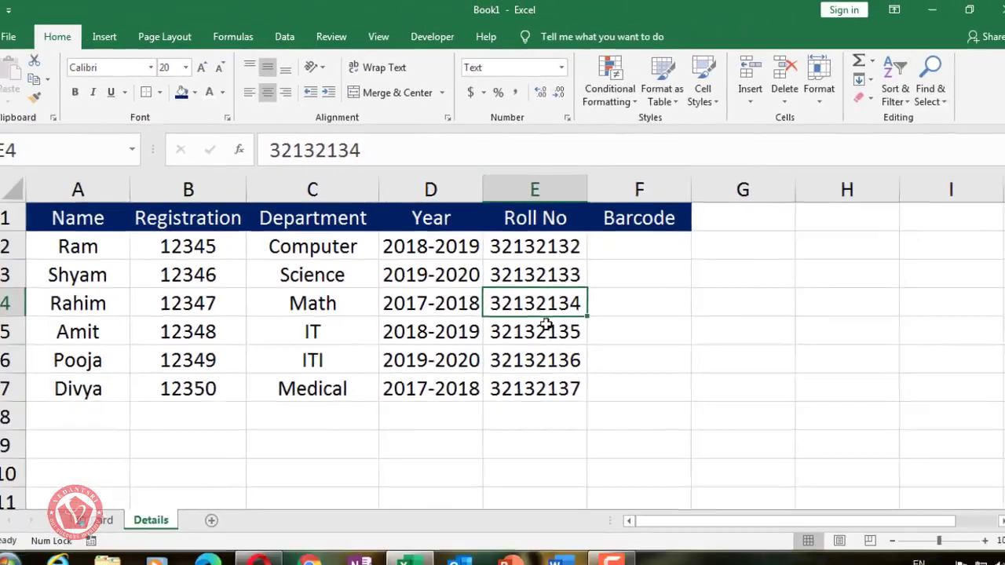
key("Return")
key("Return")
key("Return")
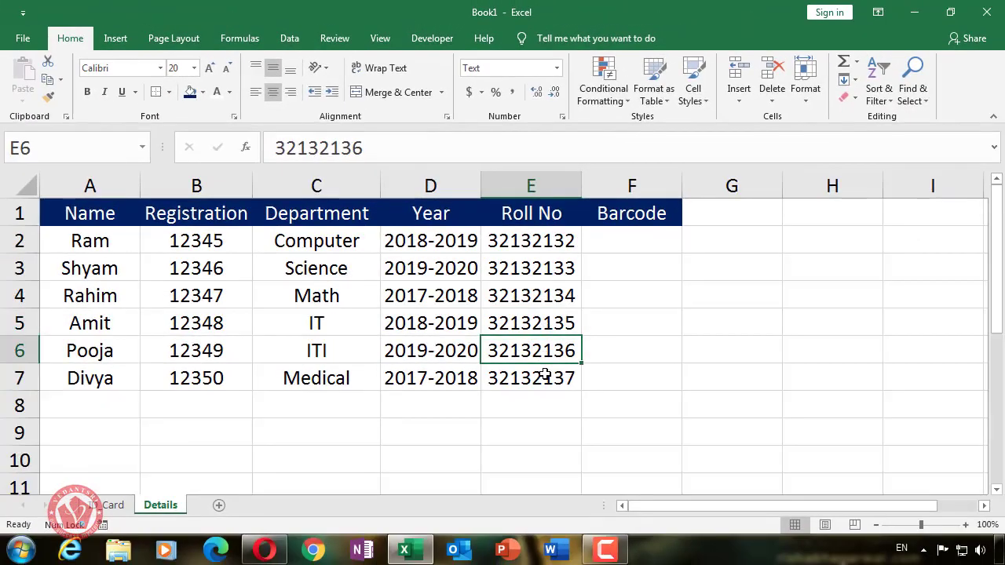
left_click(532, 241)
left_click(537, 267)
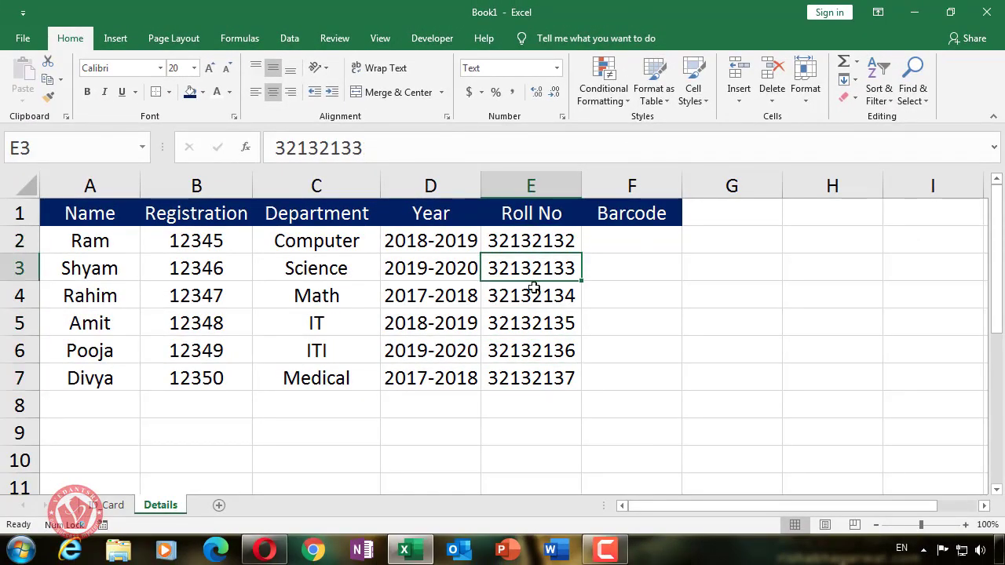
left_click(534, 293)
left_click(540, 326)
left_click(539, 353)
left_click(531, 377)
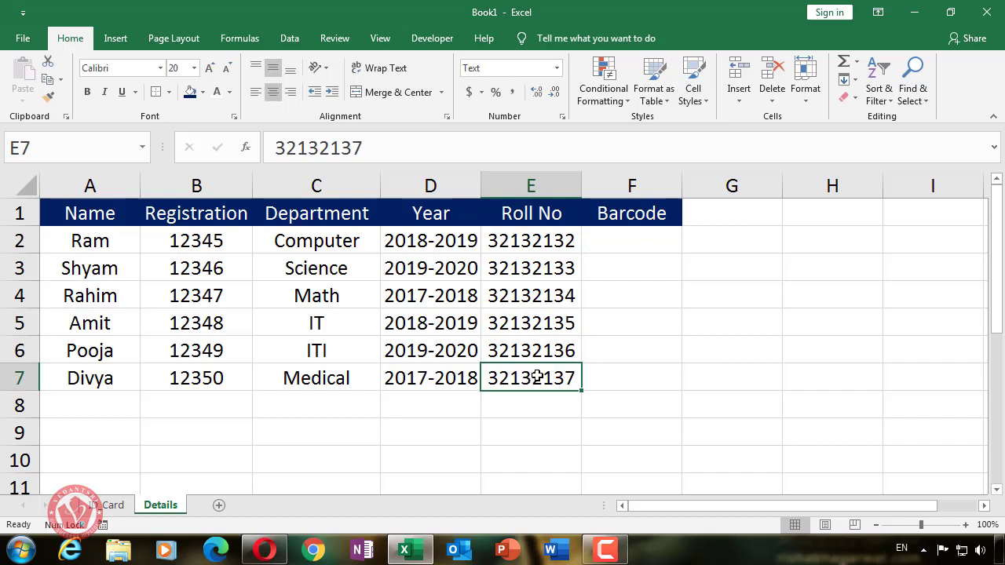
Enter the formula =E2 in Barcode cell F2 on the Details sheet to reference the first roll number
left_click(621, 243)
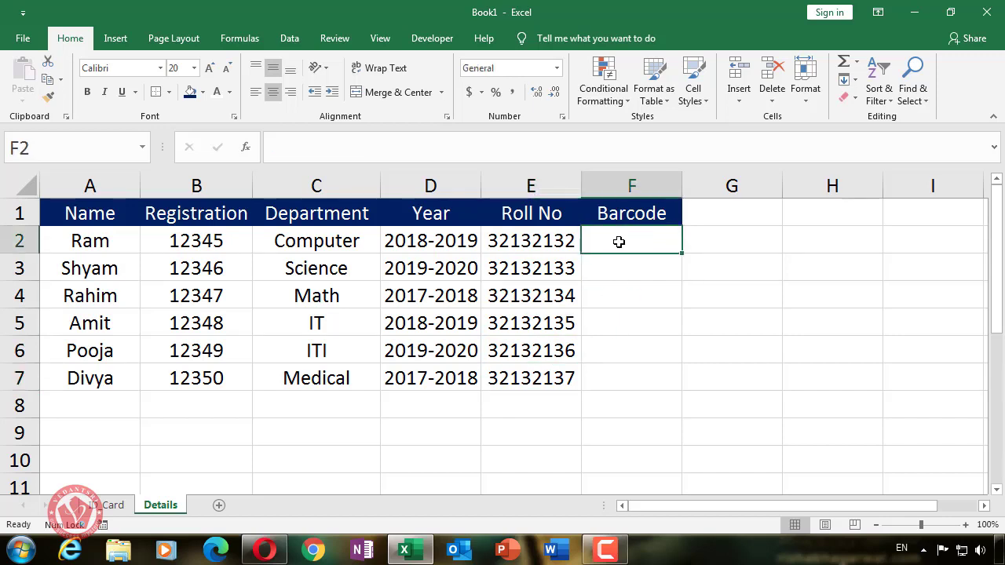
type("=")
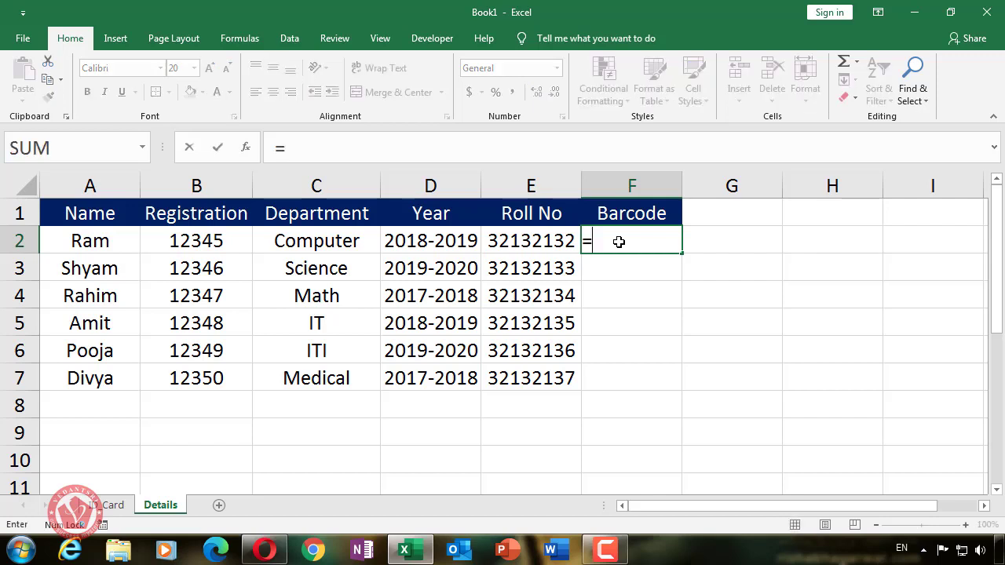
left_click(548, 245)
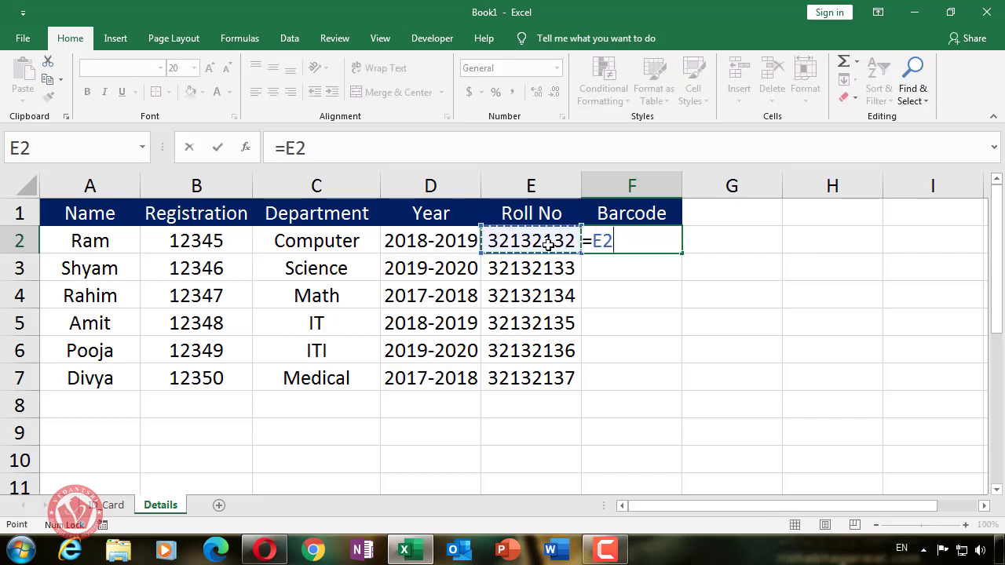
key("Return")
Apply the Free 3 of 9 font to Barcode cell F2
left_click(629, 240)
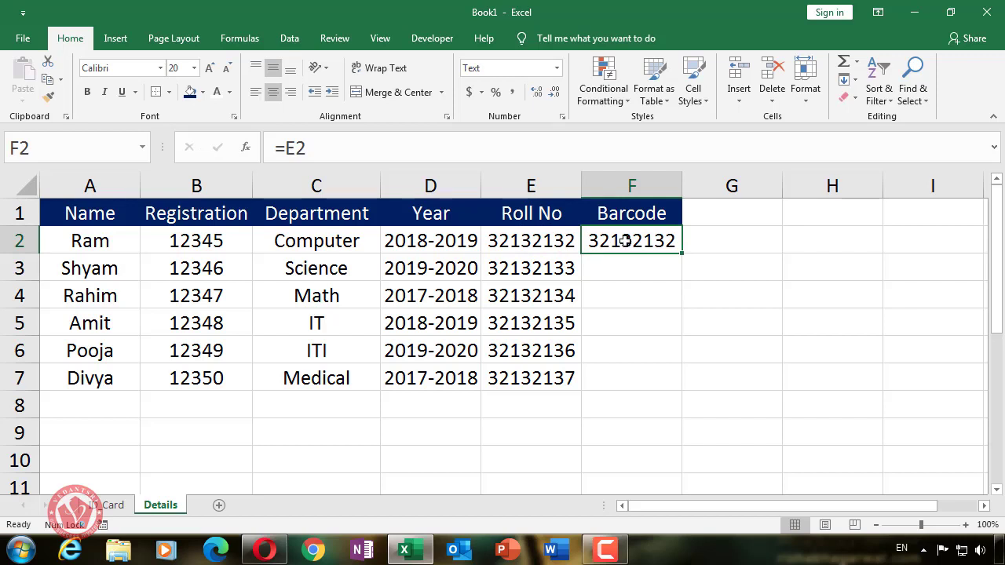
left_click(566, 243)
left_click(635, 241)
left_click(118, 69)
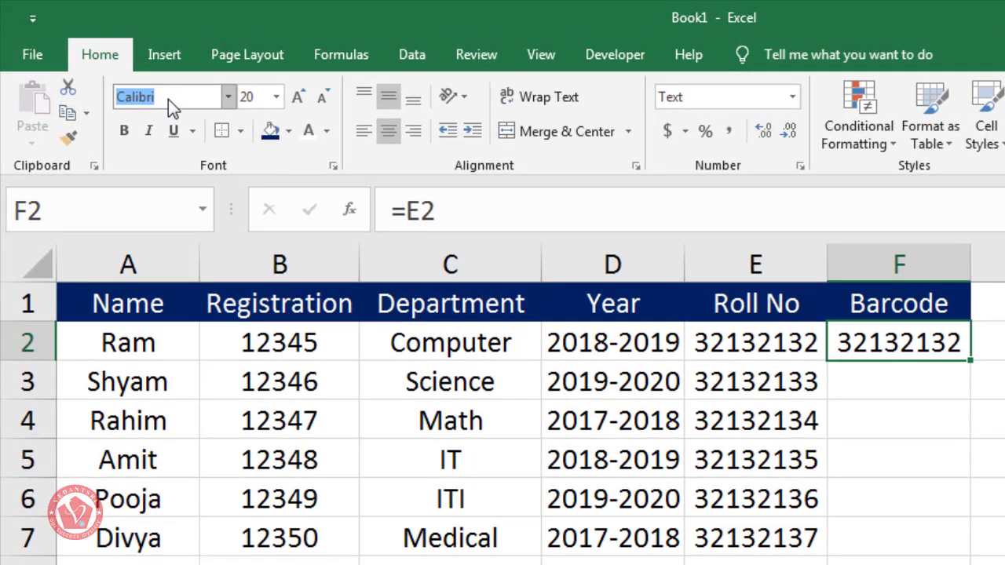
type("Free 3 of 9")
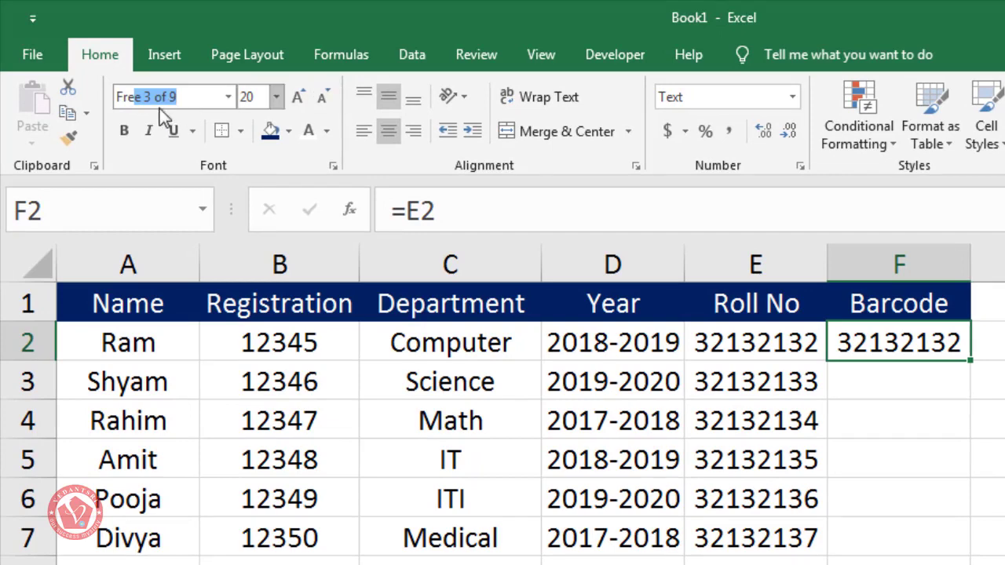
left_click(195, 96)
left_click(228, 98)
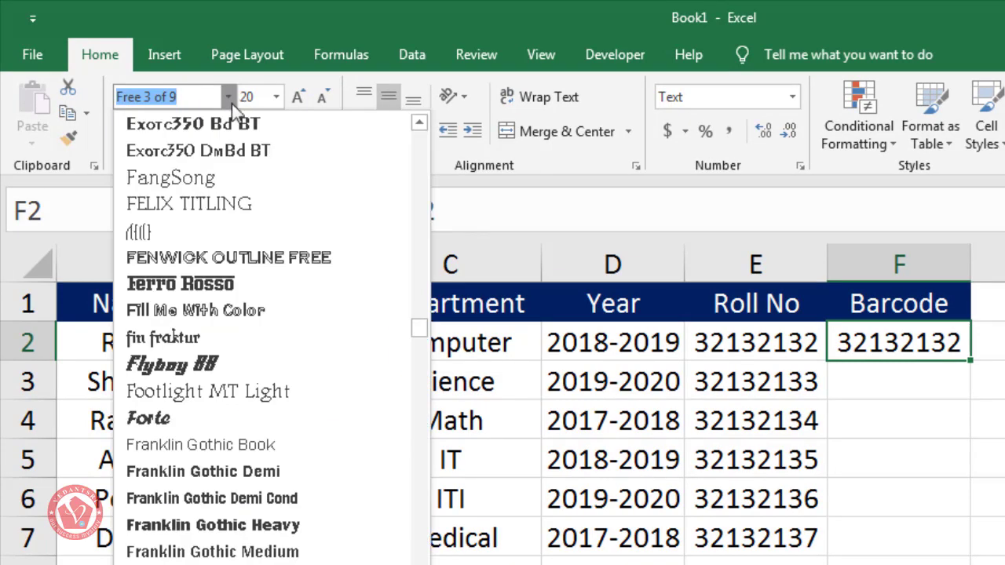
left_click(170, 90)
type("Fre")
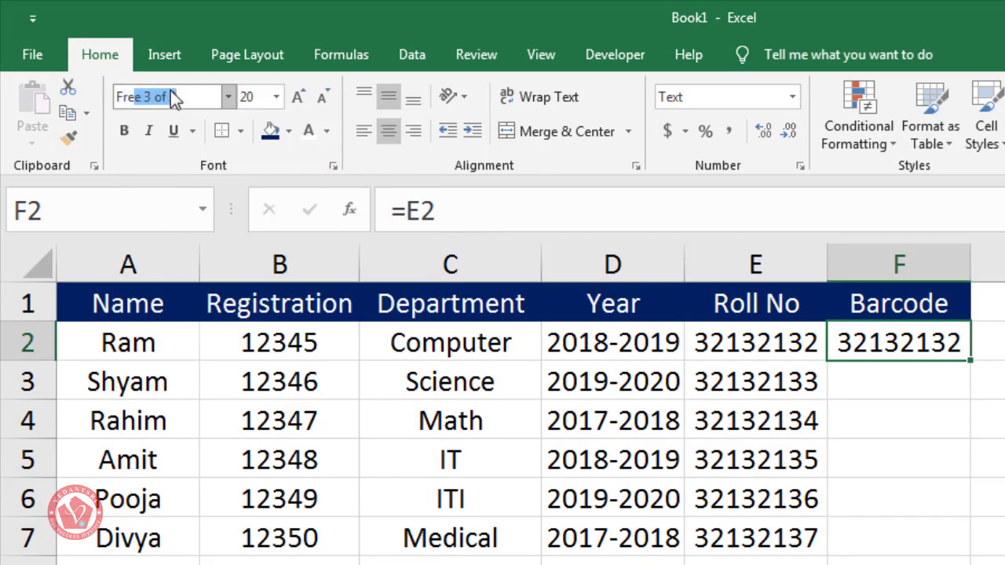
key("Return")
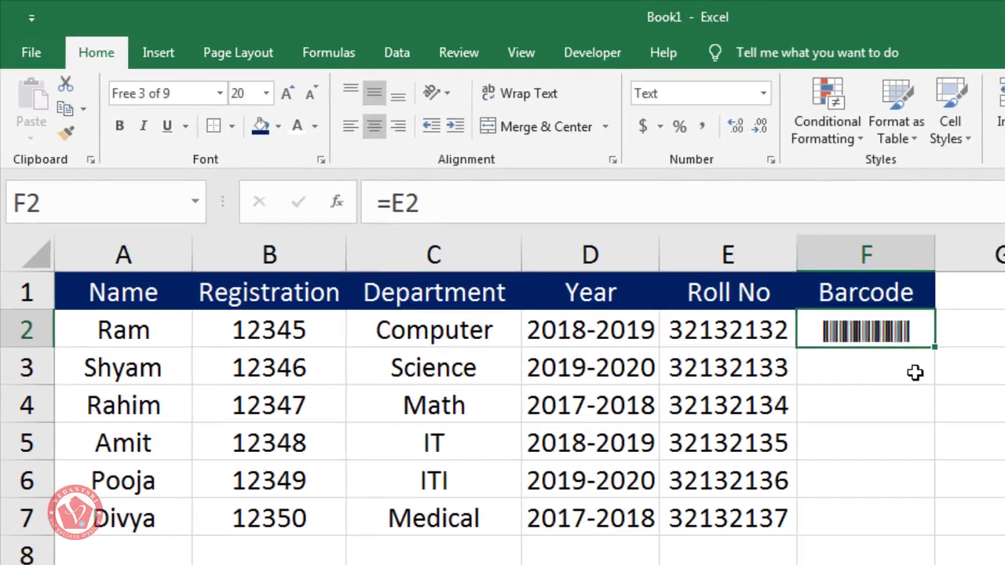
Fill the barcode formula and its font from F2 down to F7 for the remaining students
left_click(914, 373)
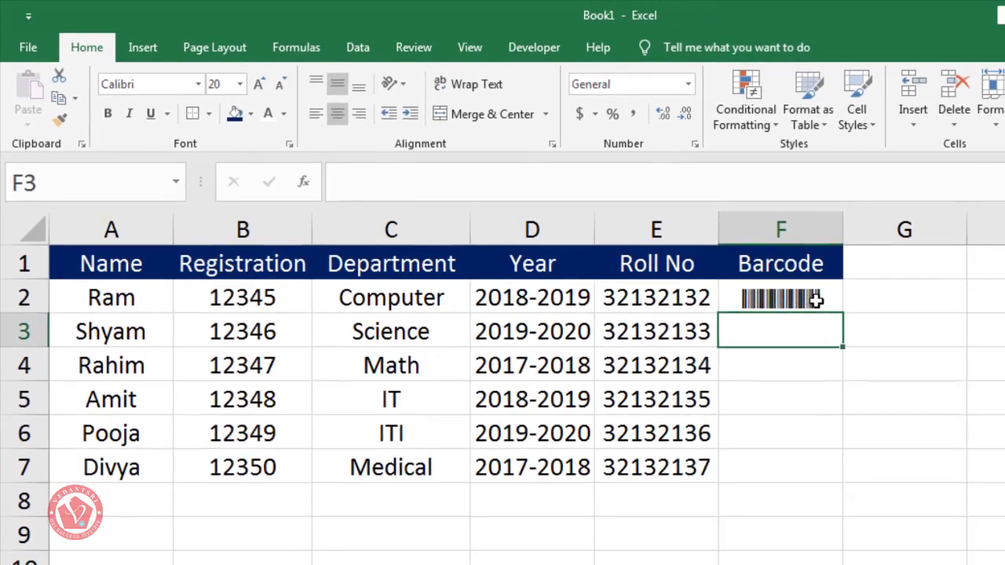
left_click(856, 331)
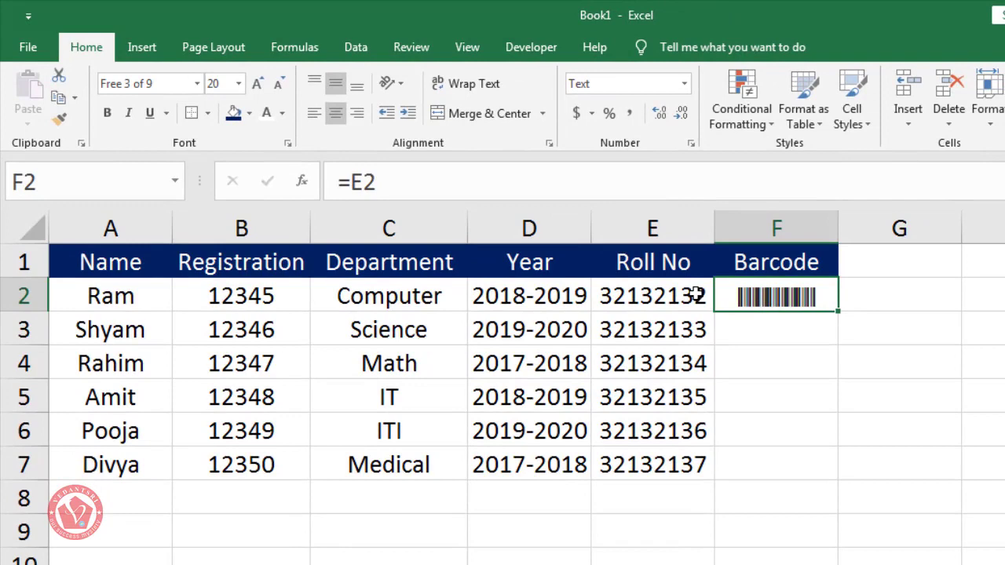
left_click(696, 296)
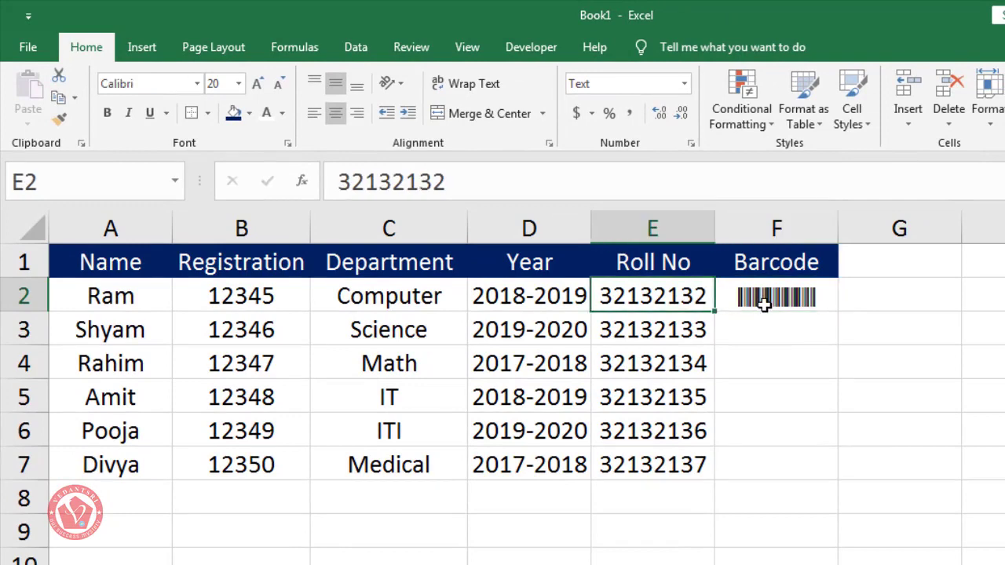
left_click(762, 299)
left_click_drag(838, 322, 832, 489)
Compare the roll numbers with their barcodes, and test F2 by entering a shorter five-digit roll number in E2
left_click(650, 301)
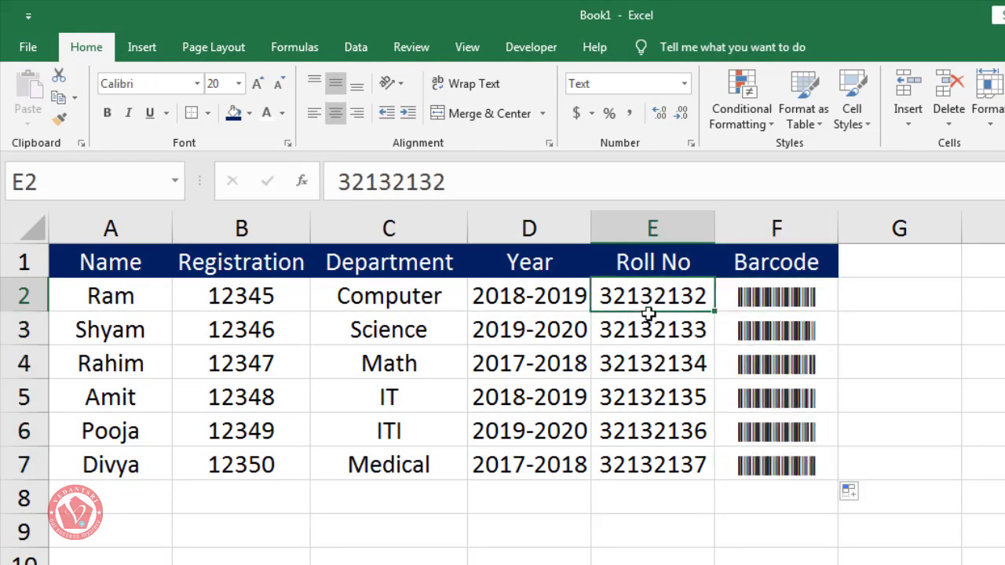
left_click(643, 328)
left_click(724, 328)
left_click(777, 302)
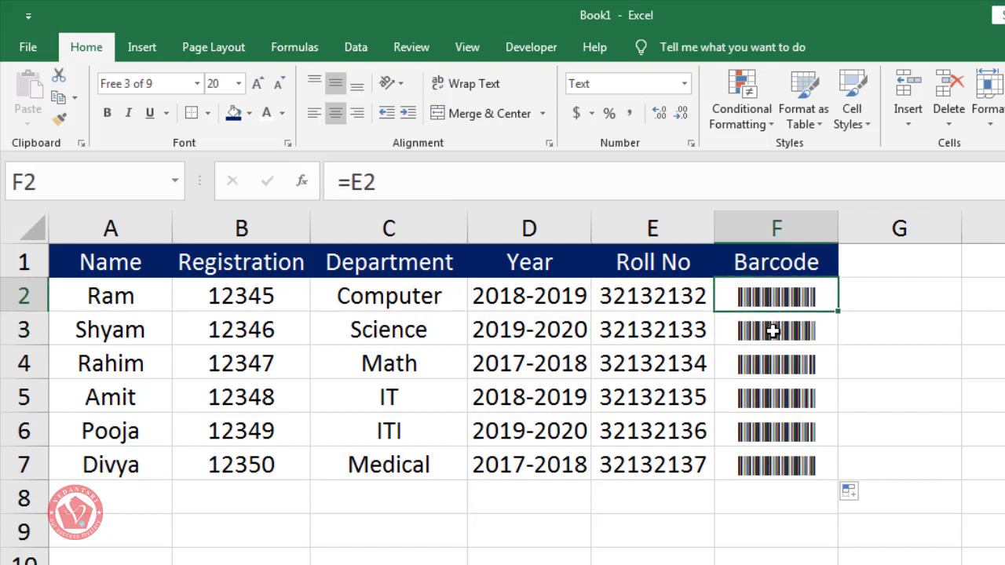
left_click(774, 331)
left_click(697, 298)
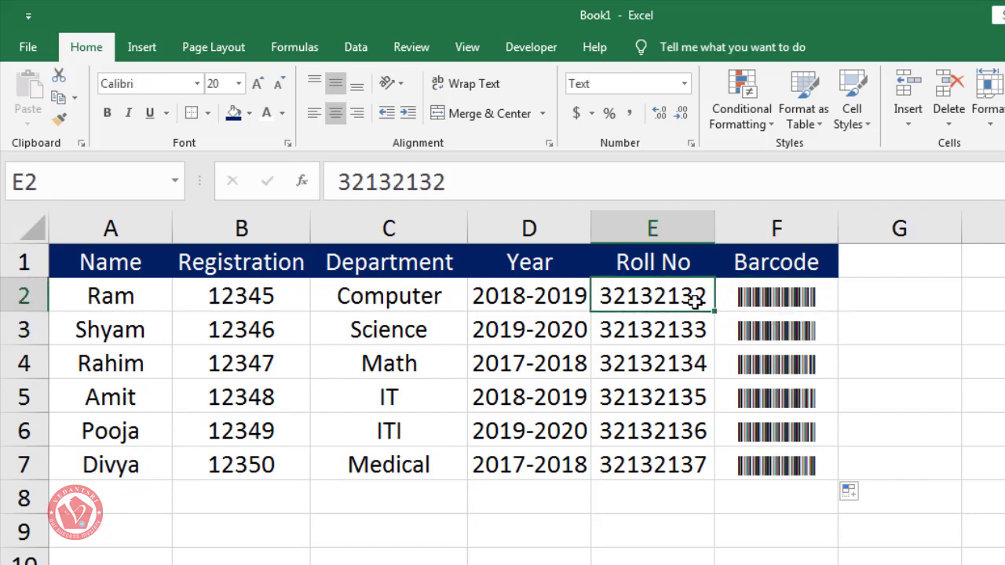
type("32132")
key("Return")
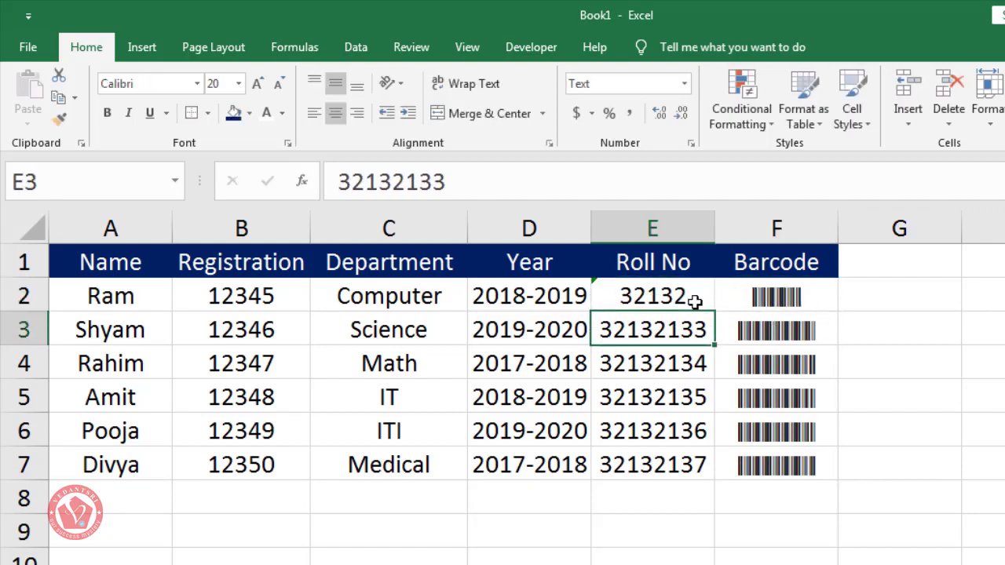
left_click(783, 320)
left_click(777, 302)
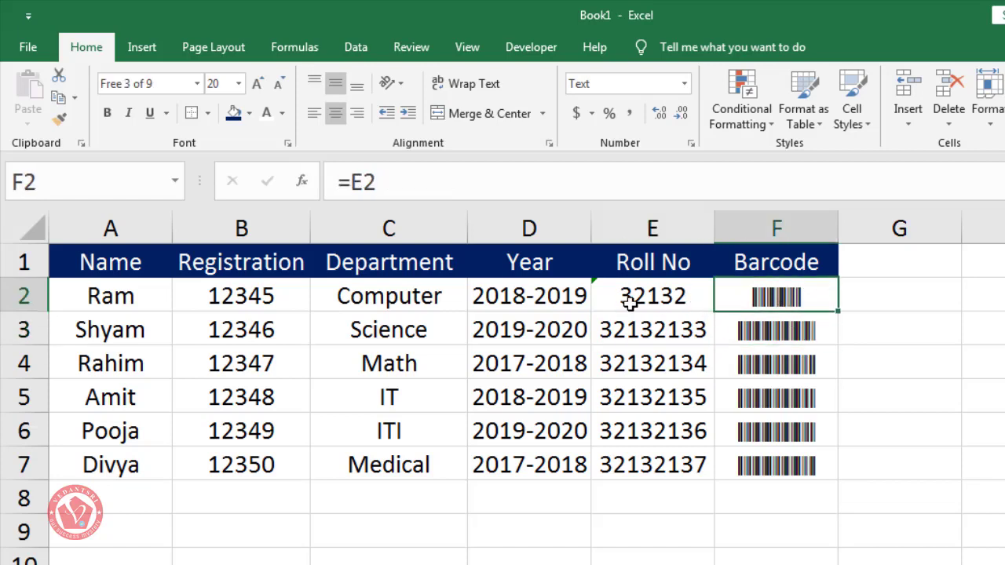
Enter a new eight-digit roll number in E2 and check the barcodes in F2 to F7
left_click(632, 297)
type("21321322")
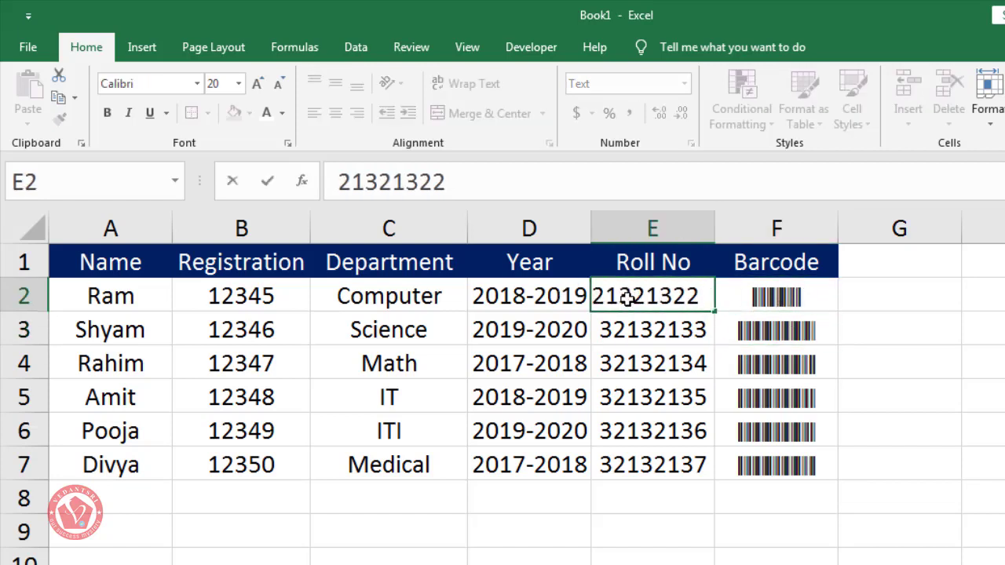
key("Return")
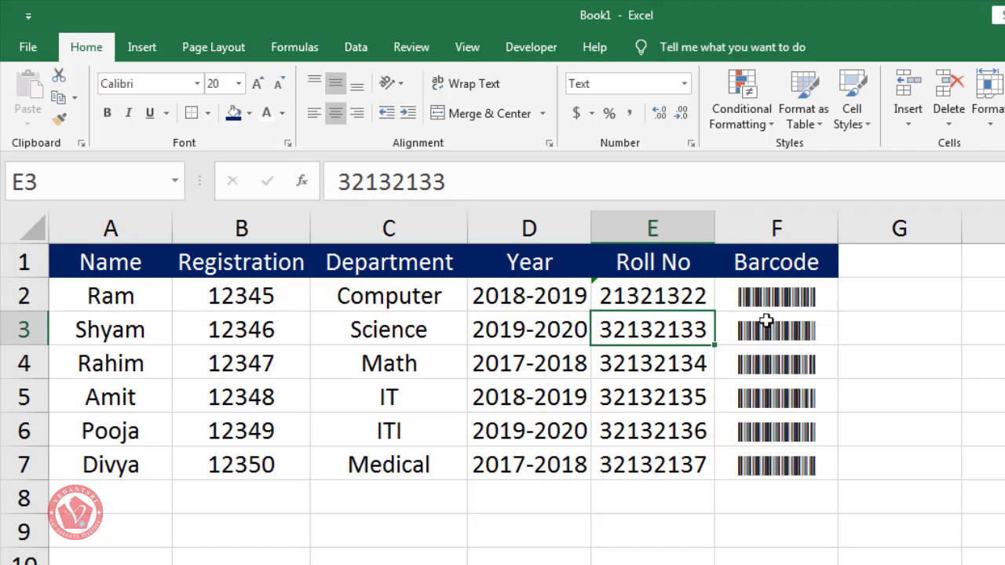
left_click_drag(767, 301, 785, 464)
left_click(771, 298)
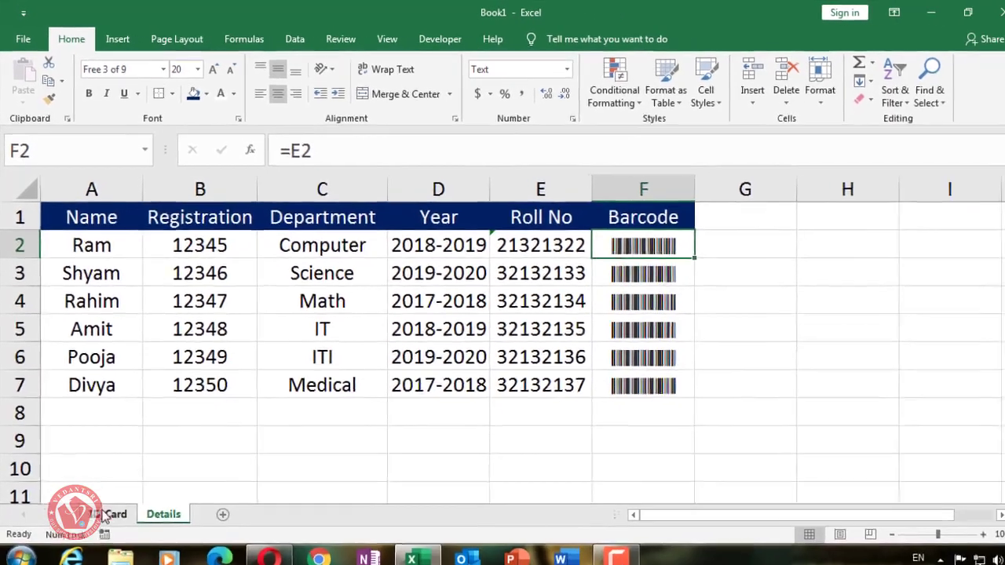
Widen the Roll No column on the Details sheet
left_click(103, 512)
left_click(160, 504)
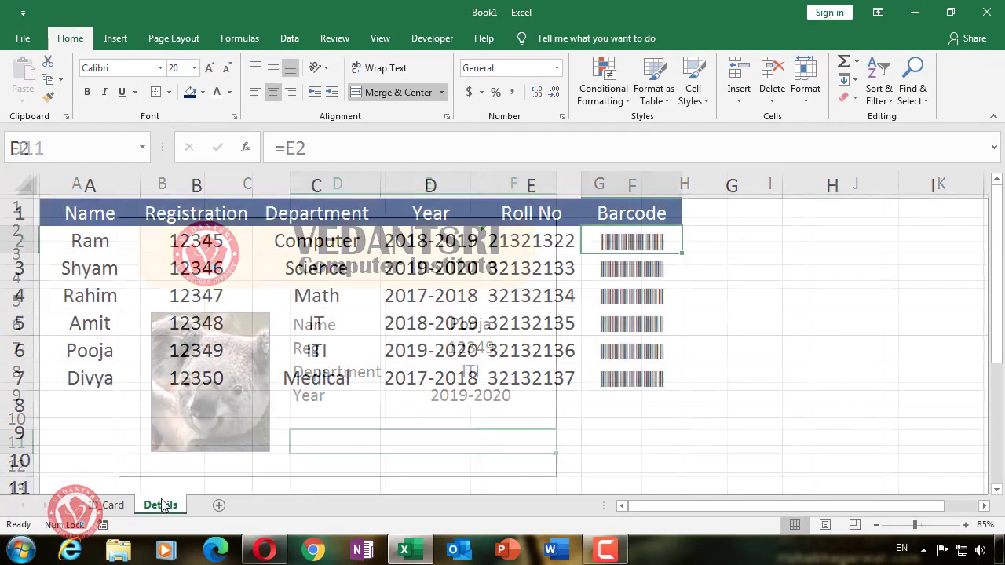
left_click_drag(578, 176, 642, 174)
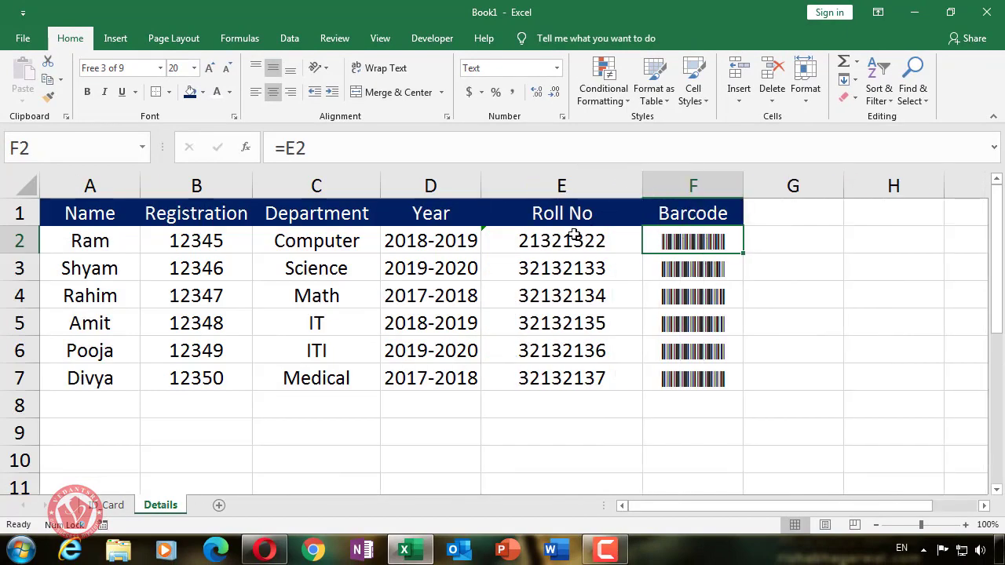
left_click(574, 232)
left_click(708, 241)
Start an IFERROR formula with a nested VLOOKUP in merged cell D11 of the ID_Card sheet, using name cell E6 as lookup value
left_click(113, 506)
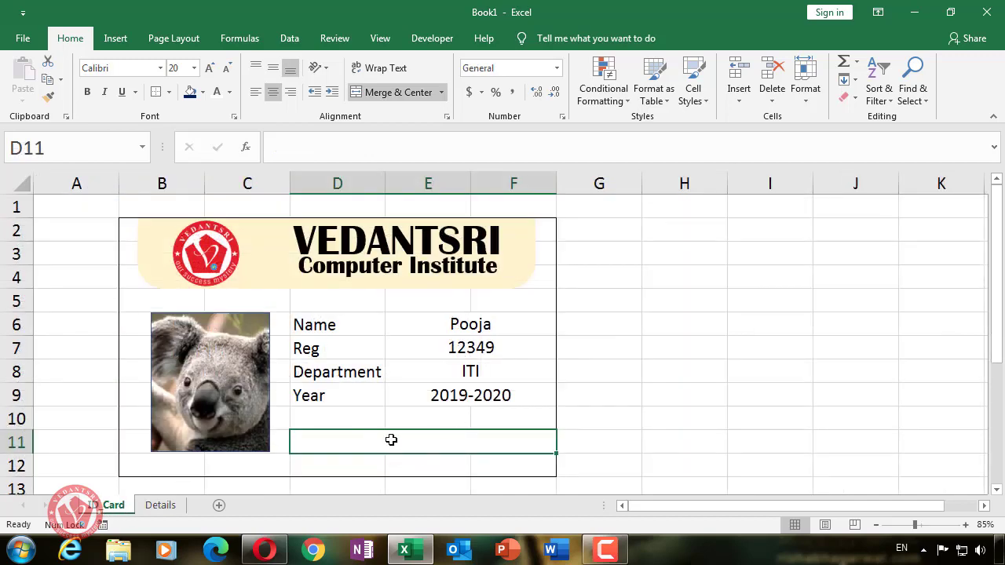
left_click(599, 419)
left_click(482, 447)
type("=if")
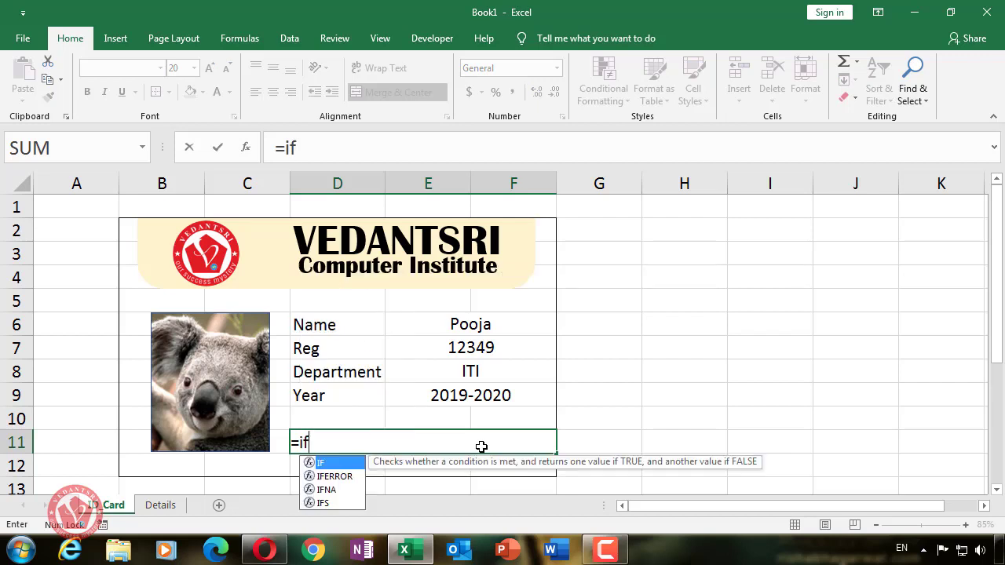
key("Down")
key("Tab")
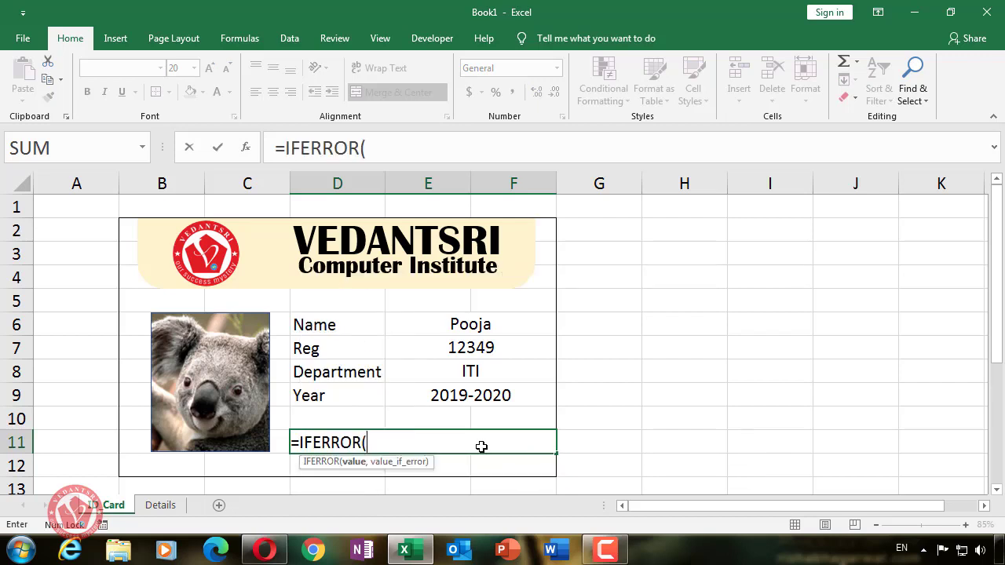
type("v")
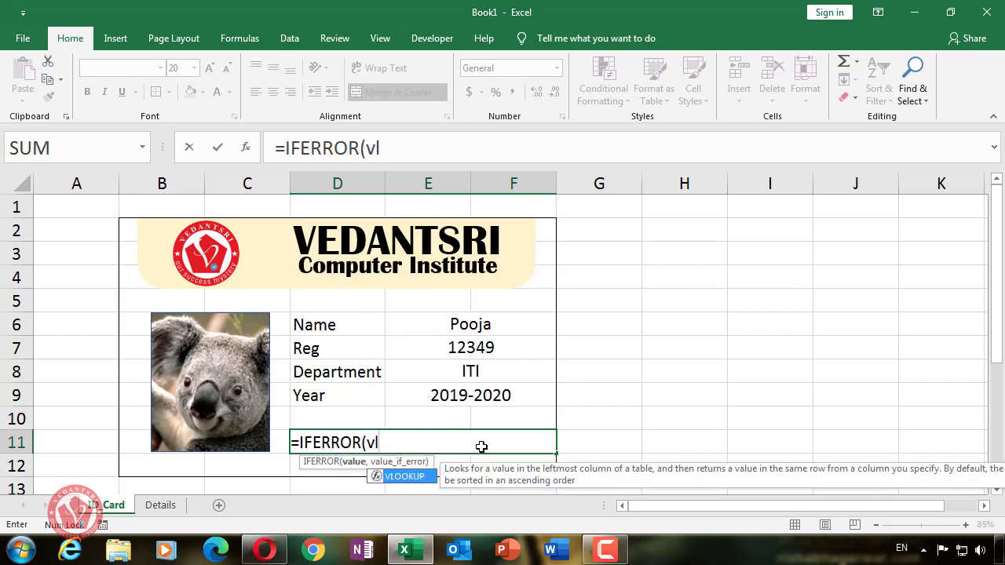
type("l")
key("Tab")
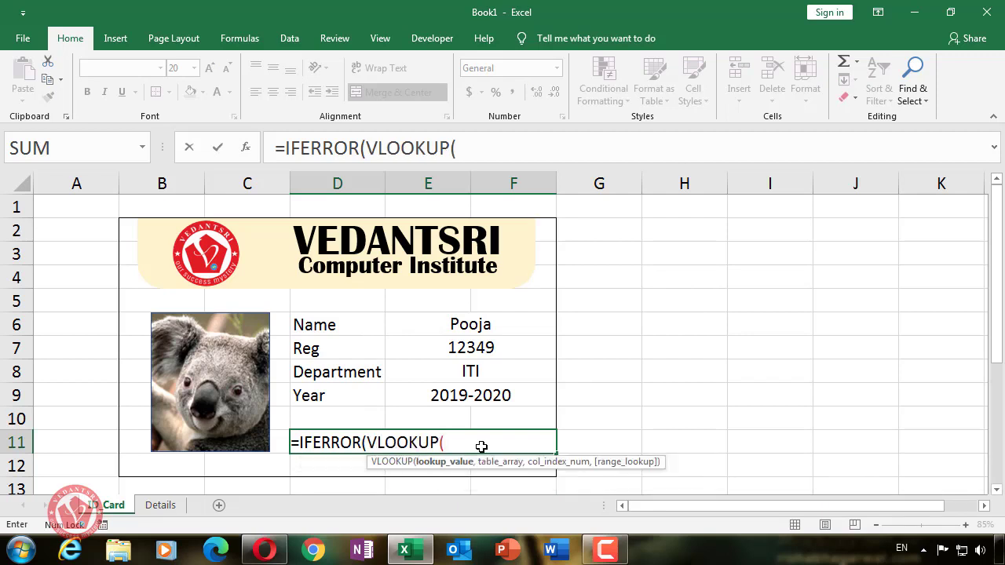
left_click(463, 325)
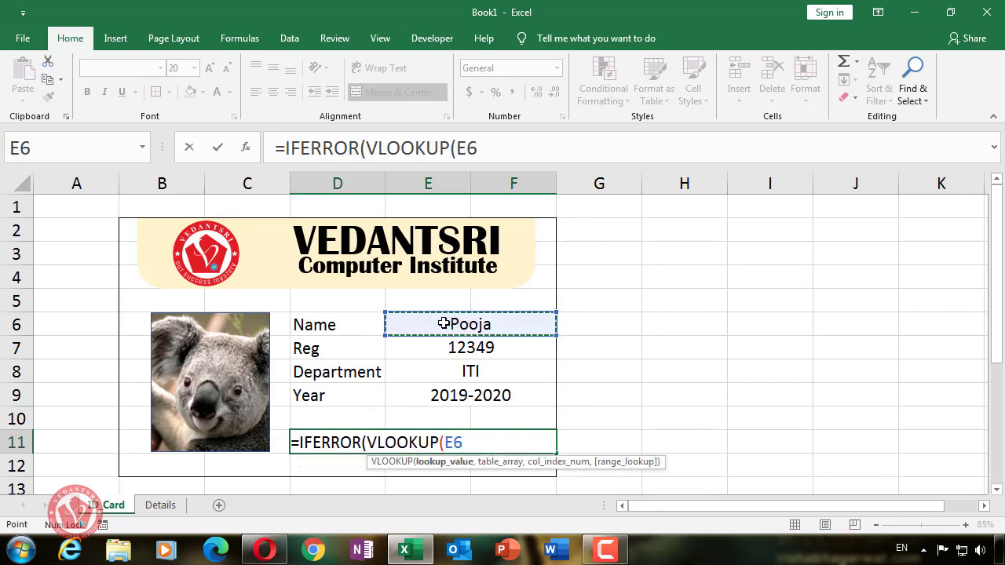
type(",")
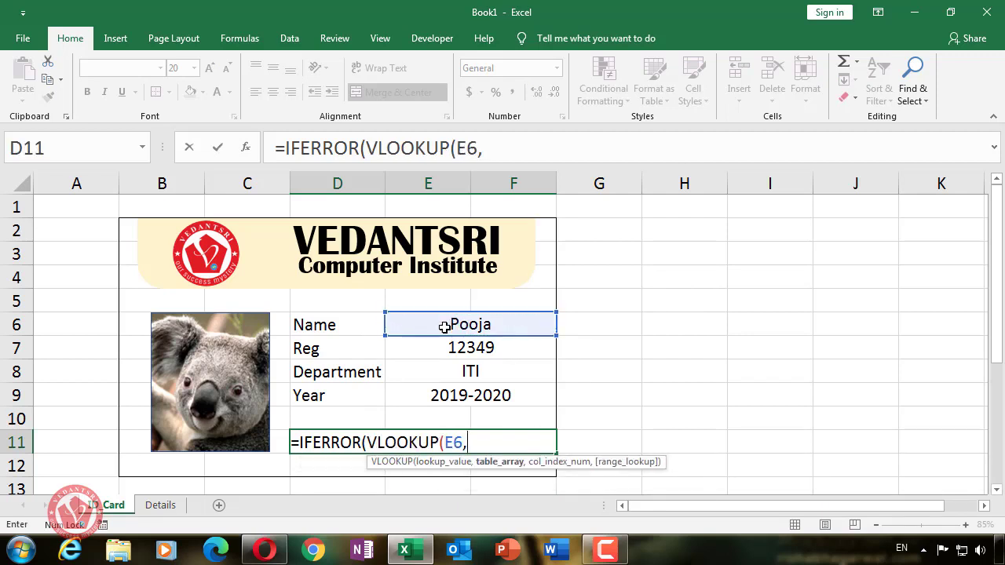
Complete the D11 formula with table Details!A:F, column index 6, exact match 0 and an empty string if an error occurs
left_click(160, 510)
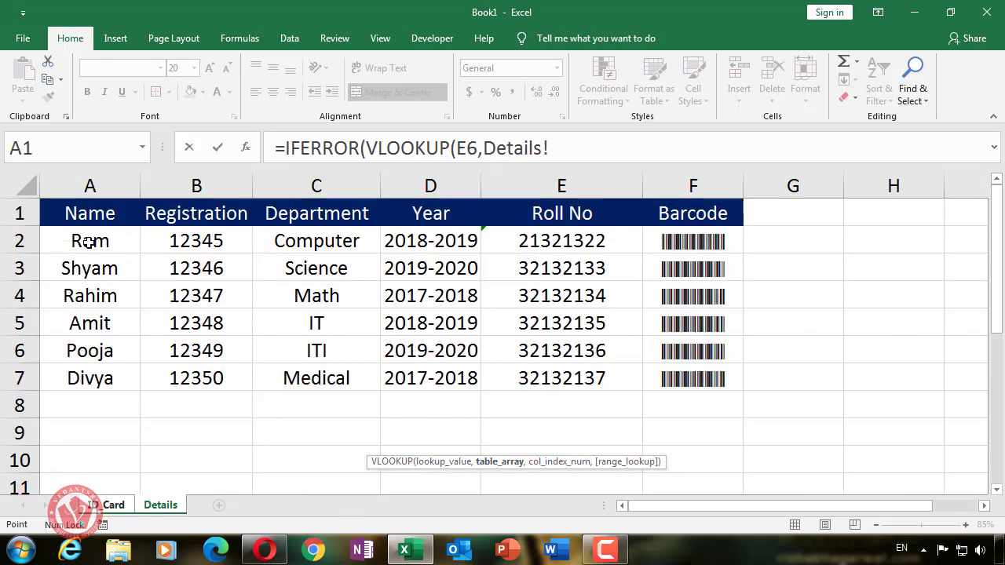
left_click_drag(68, 183, 675, 168)
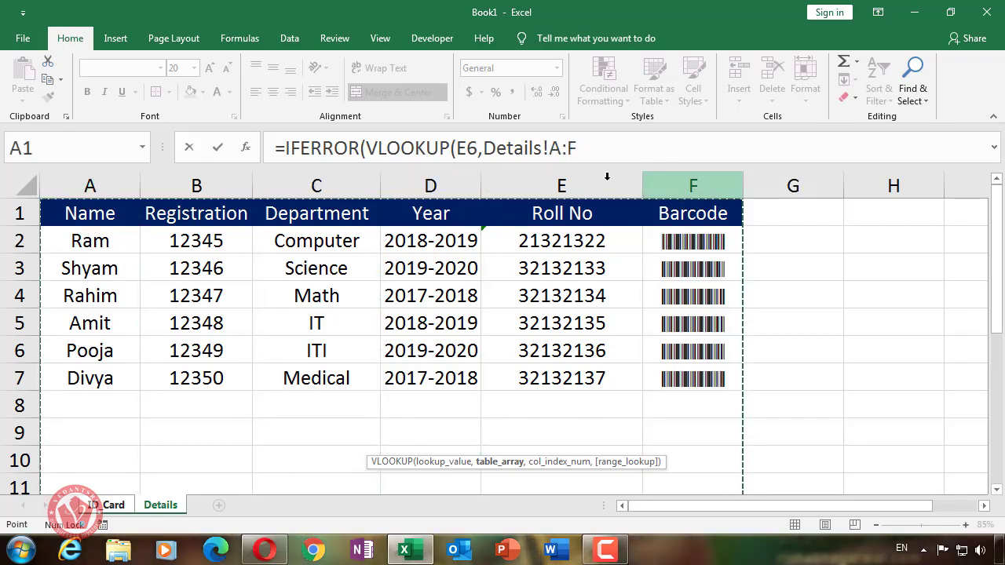
left_click(612, 146)
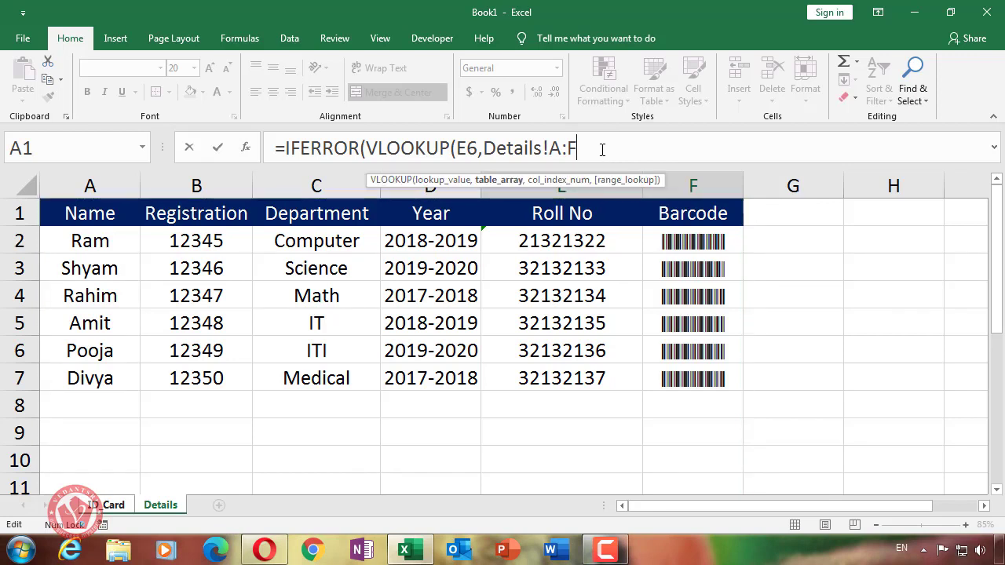
type(",6")
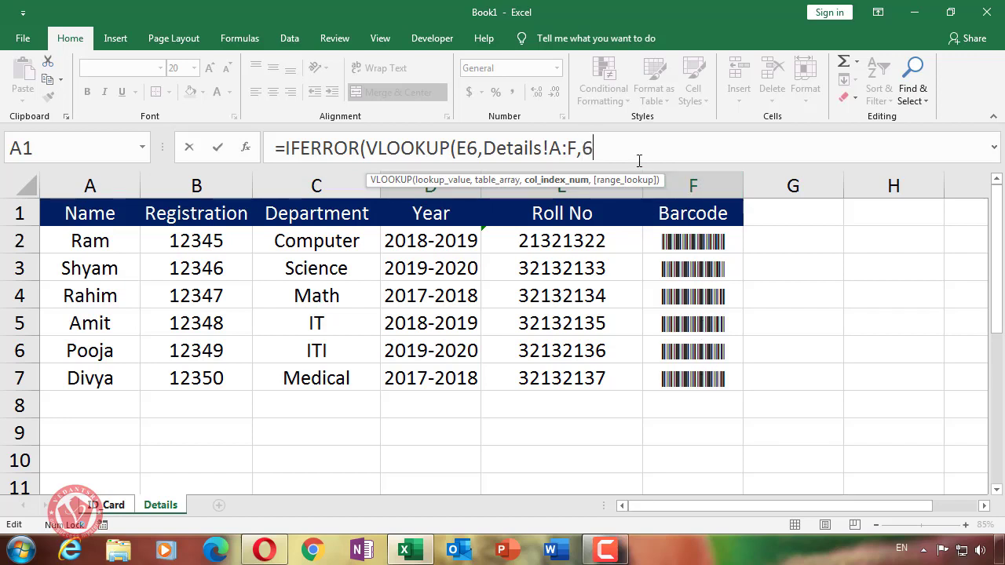
type(",")
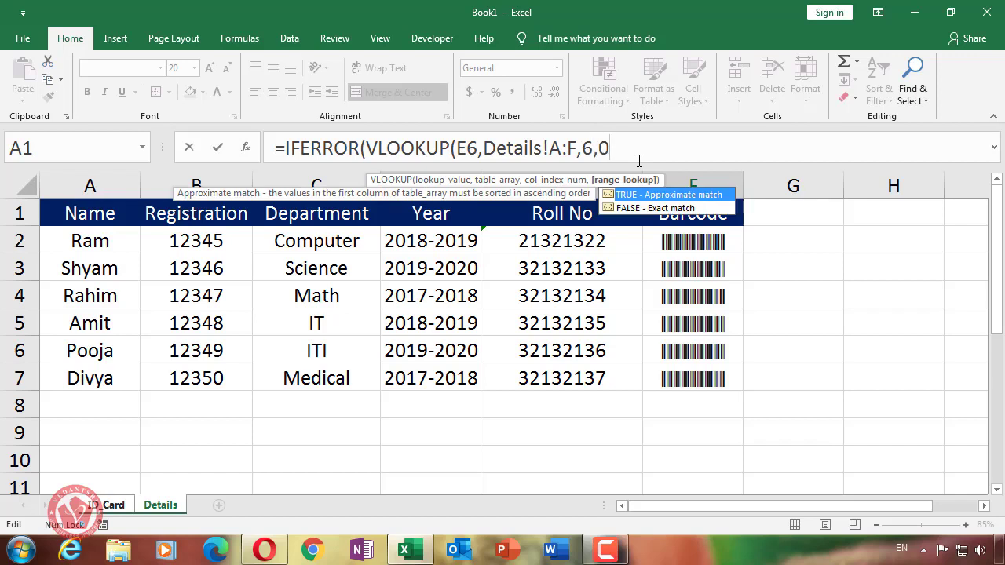
type("0)")
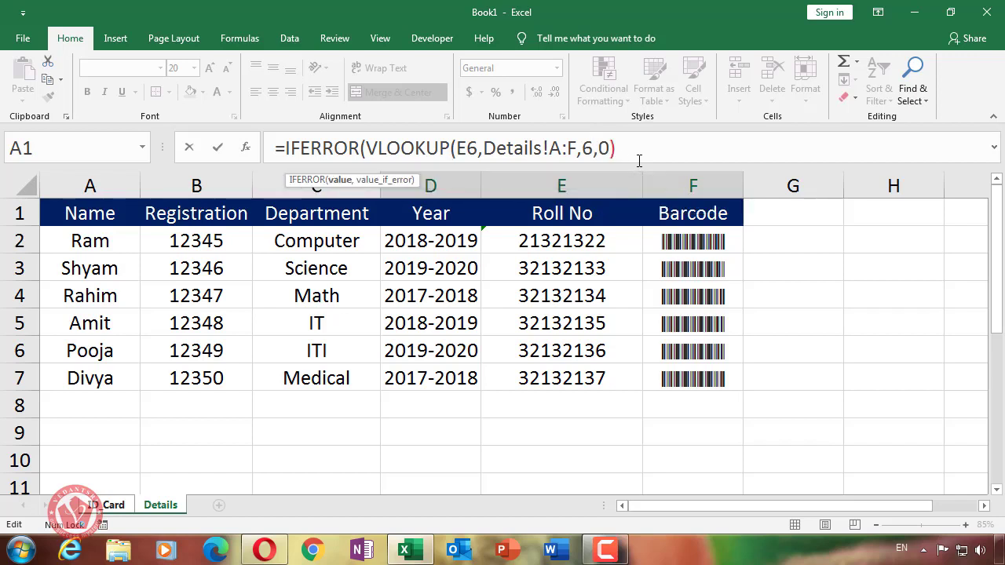
type(",")
type("\"\")")
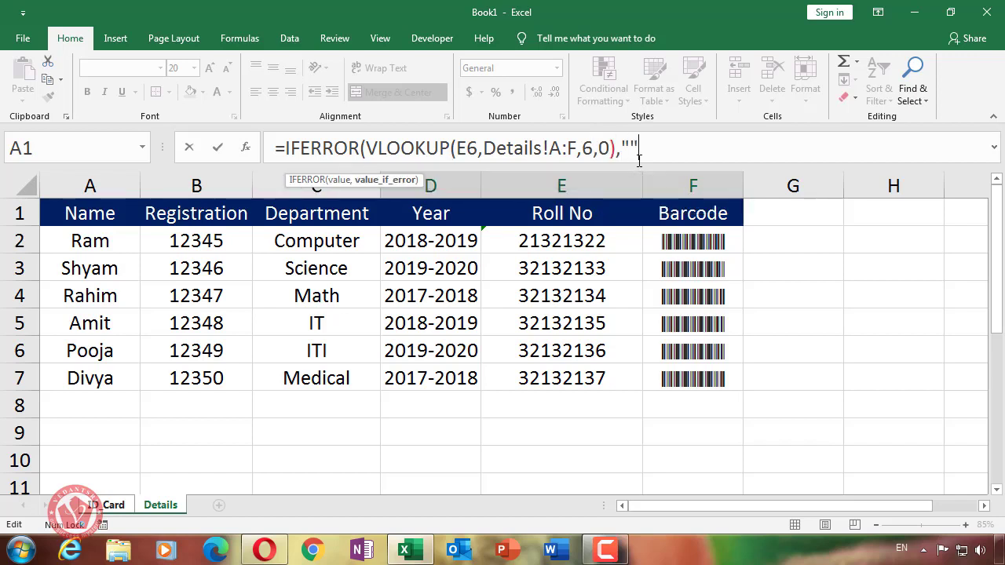
key("Return")
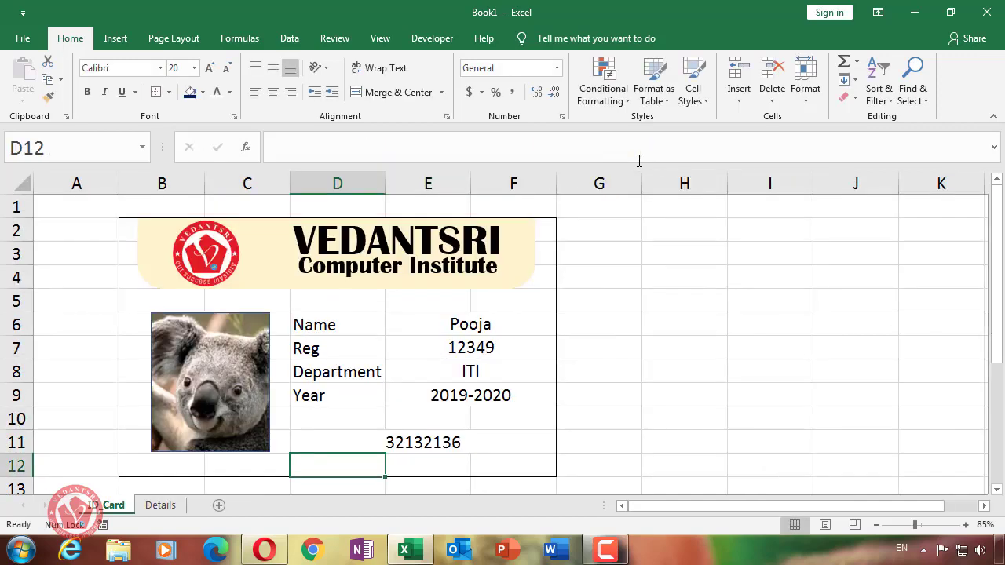
Format the looked-up roll number in merged cell D11 with the Free 3 of 9 font at size 22
left_click(448, 443)
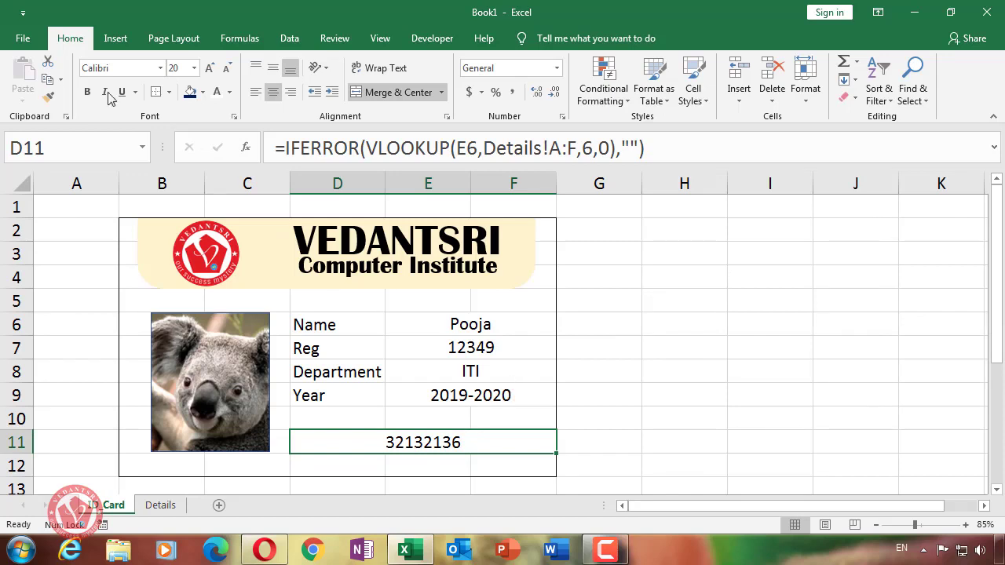
left_click(130, 67)
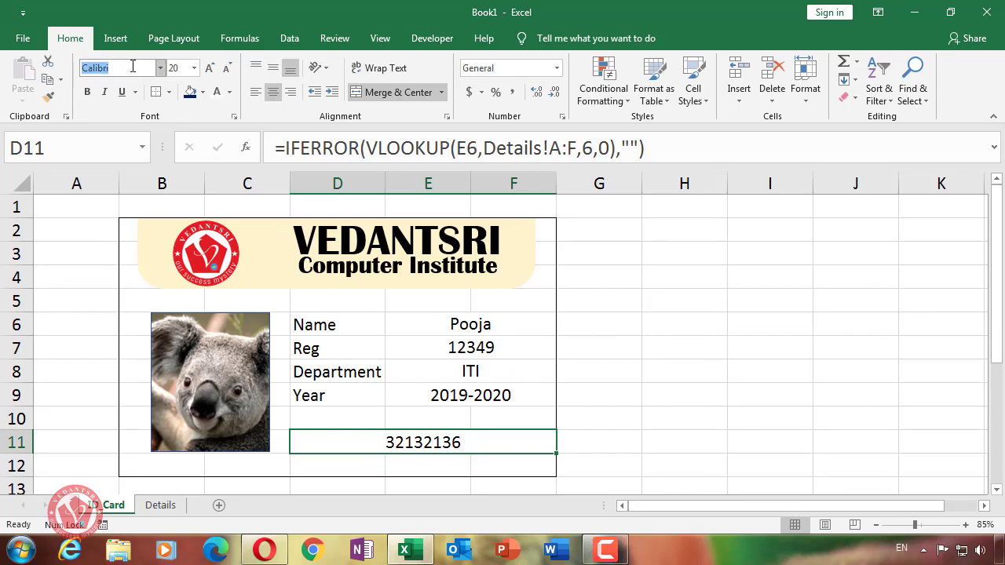
type("Free 3 of 9")
key("Return")
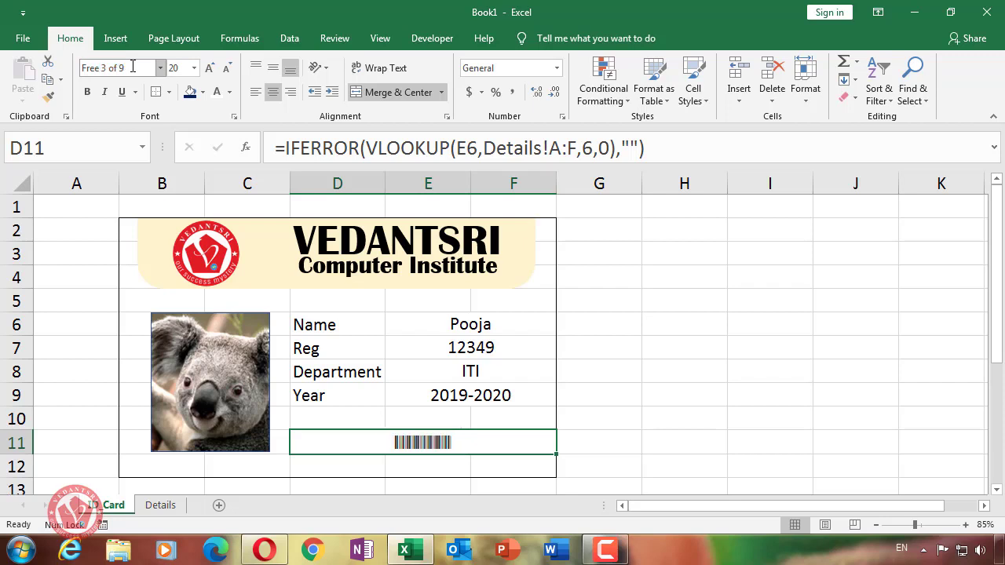
left_click(689, 436)
left_click(393, 448)
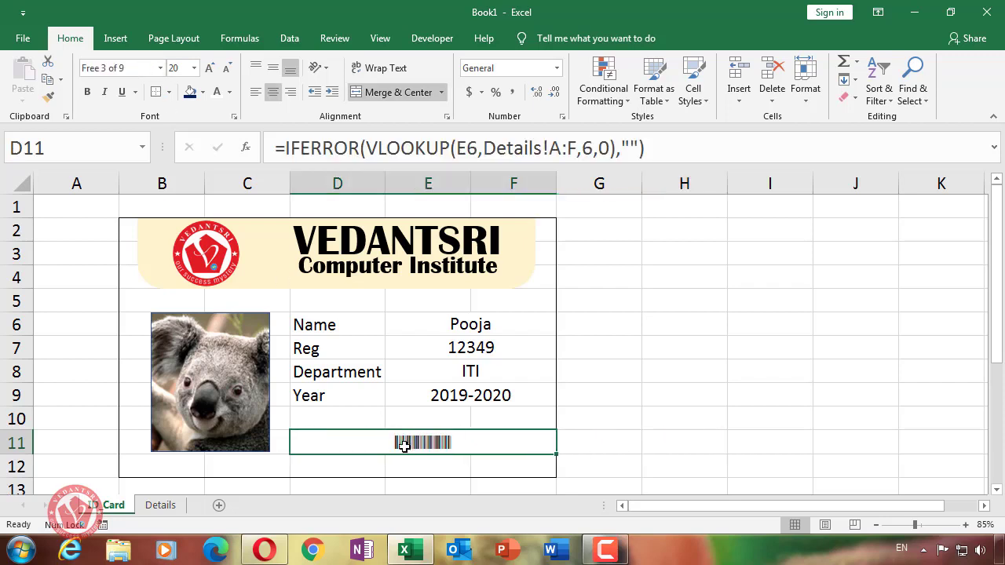
left_click(209, 68)
left_click(211, 73)
left_click(226, 74)
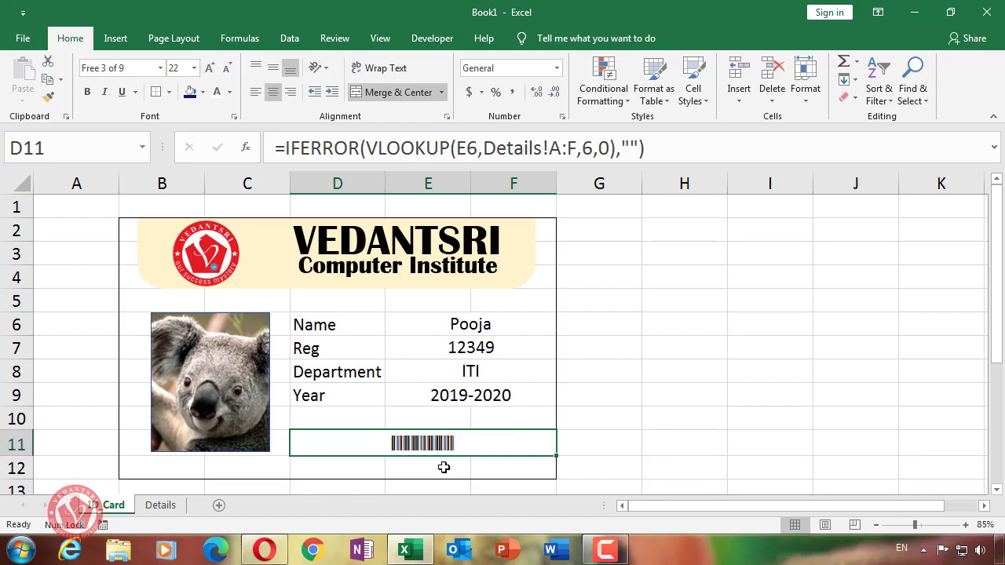
Prefix the roll number in E2 of the Details sheet with six zeros and widen the Barcode column
left_click(161, 505)
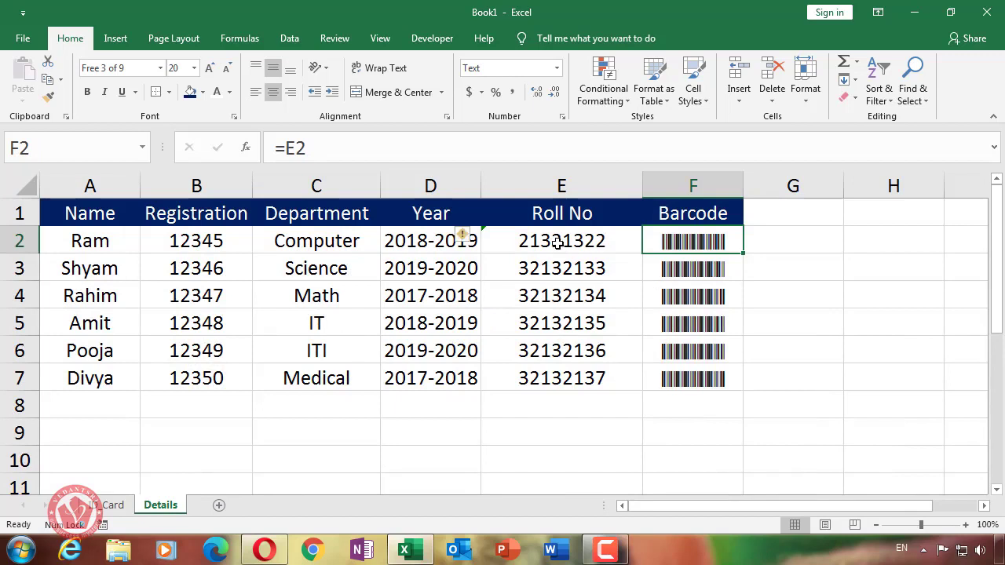
key("Left")
left_click(274, 148)
type("00000")
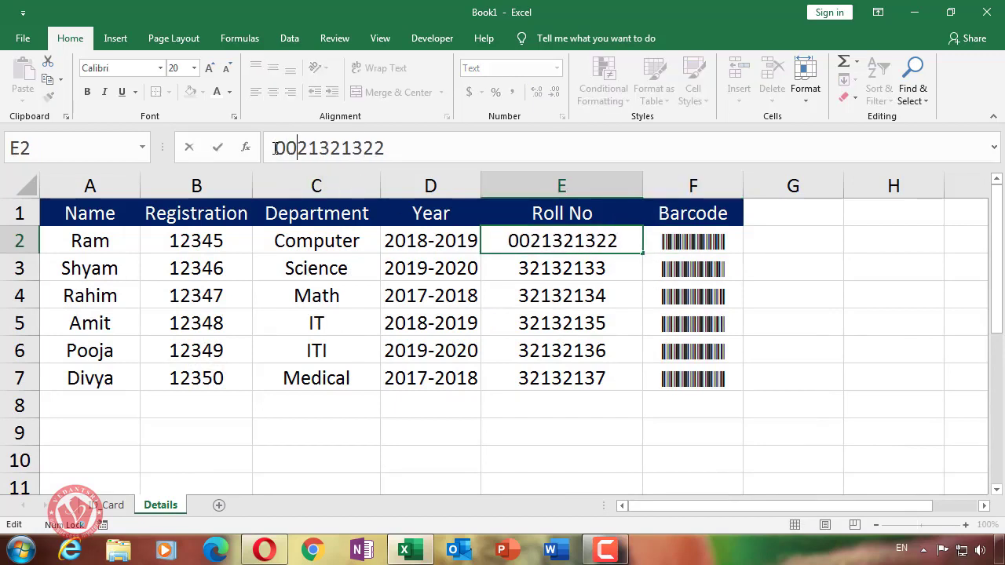
type("0")
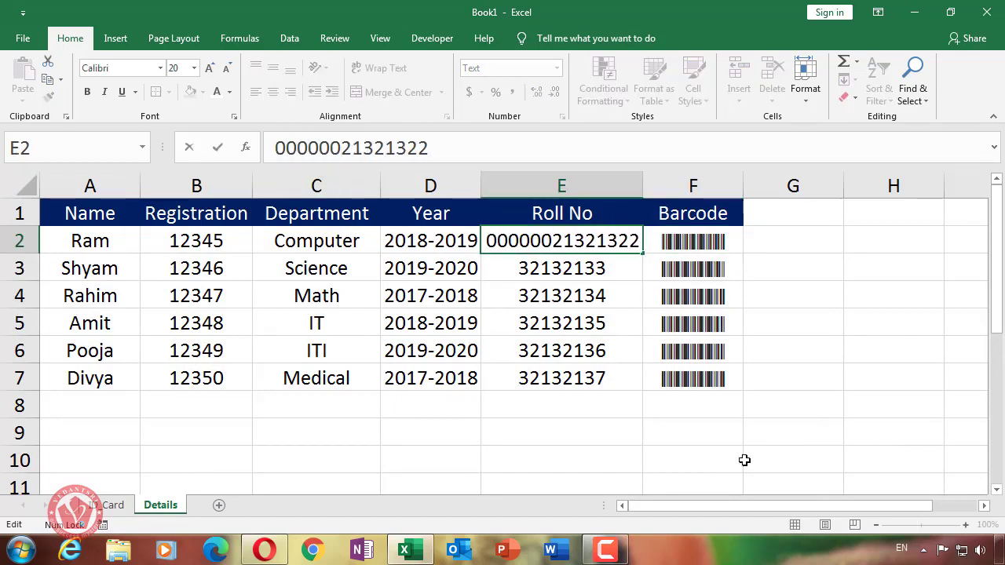
left_click(801, 381)
left_click_drag(743, 186, 759, 186)
Fill the roll number series from E2 down to E7
left_click(536, 248)
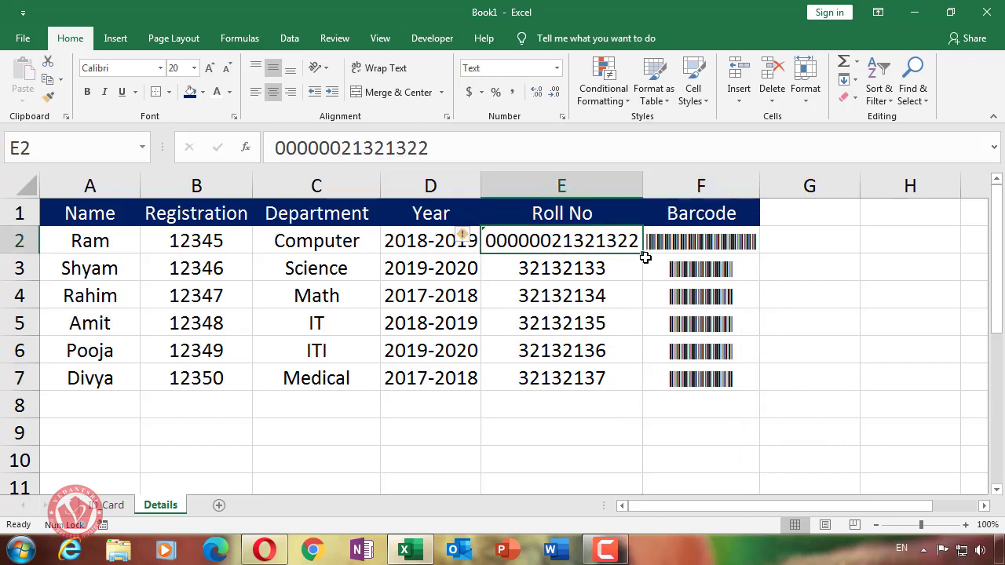
left_click_drag(646, 254, 658, 382)
left_click(654, 400)
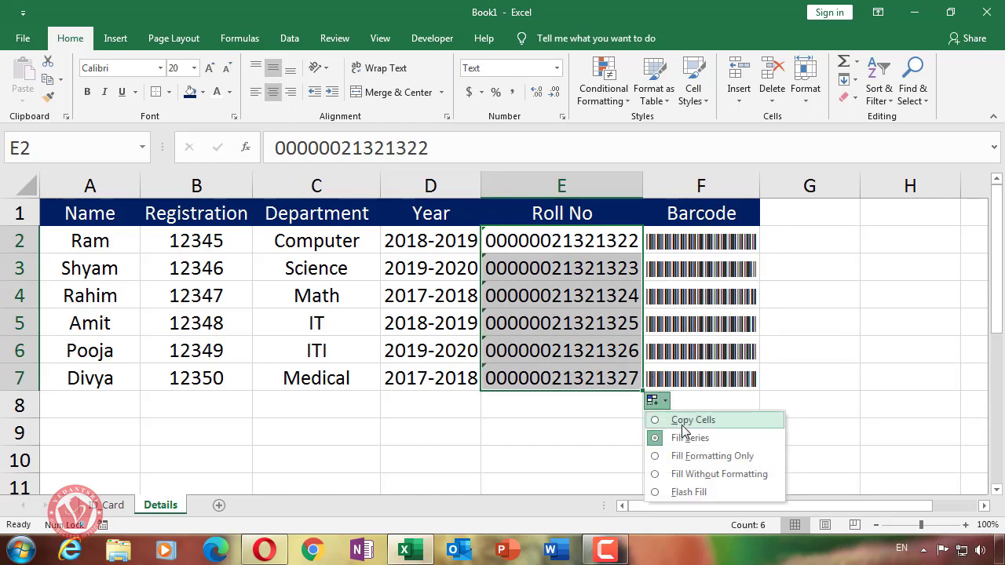
left_click(840, 360)
Check the barcode in D11 on the ID_Card sheet
left_click(102, 504)
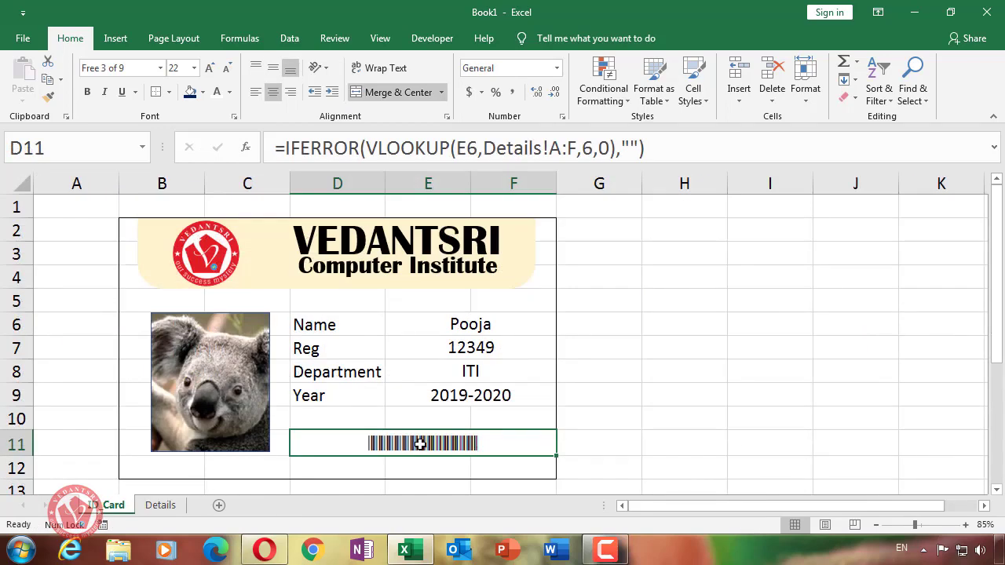
left_click(793, 401)
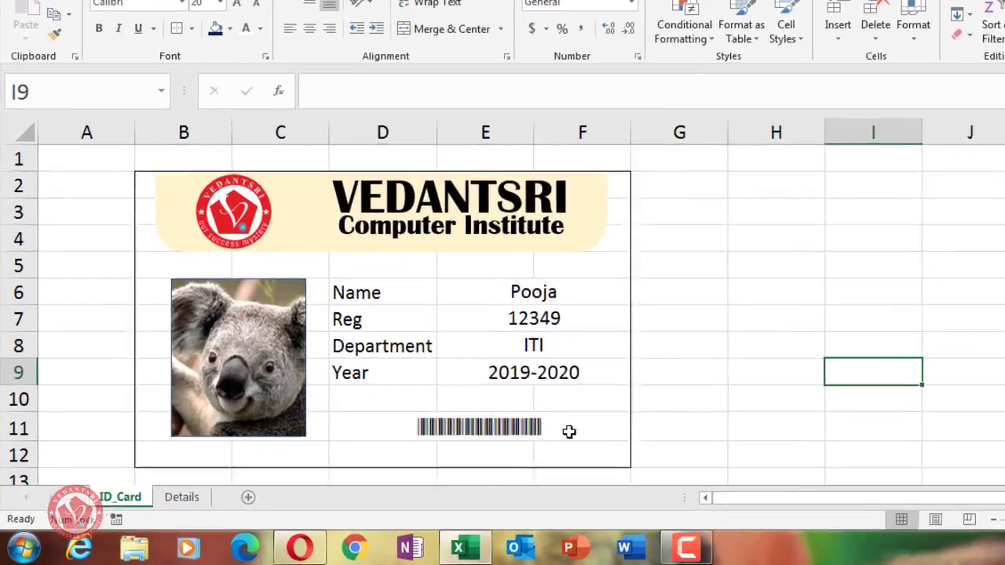
left_click(569, 431)
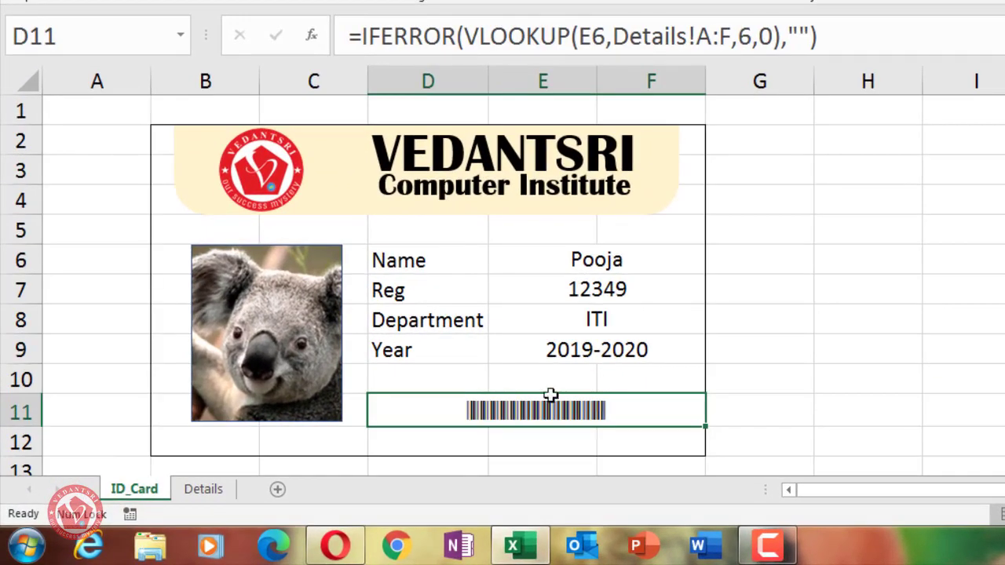
Widen the Barcode column on the Details sheet a little more and review the barcodes in F2 to F7
left_click(206, 490)
left_click(984, 203)
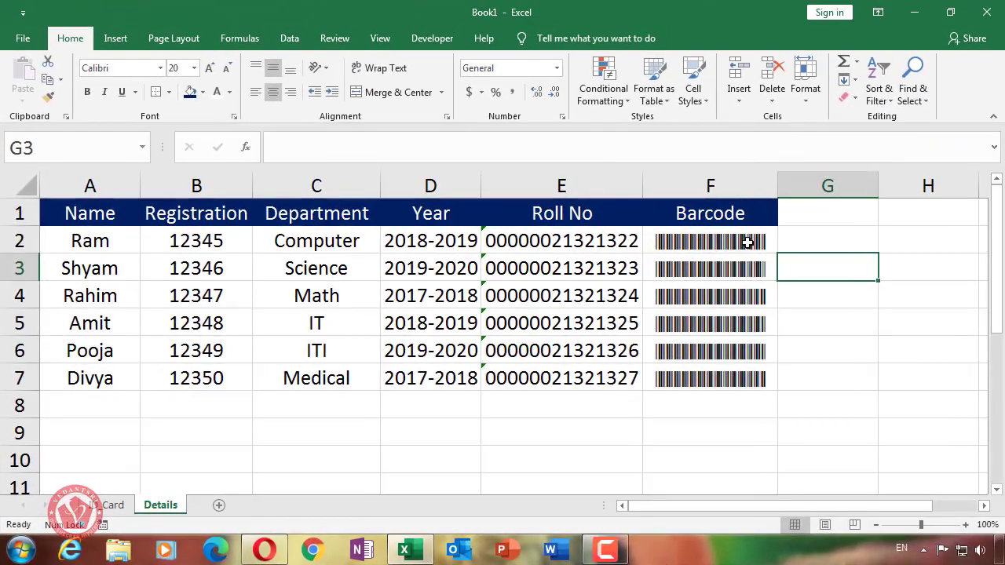
left_click(933, 152)
left_click_drag(710, 241, 758, 382)
left_click(729, 269)
left_click(722, 242)
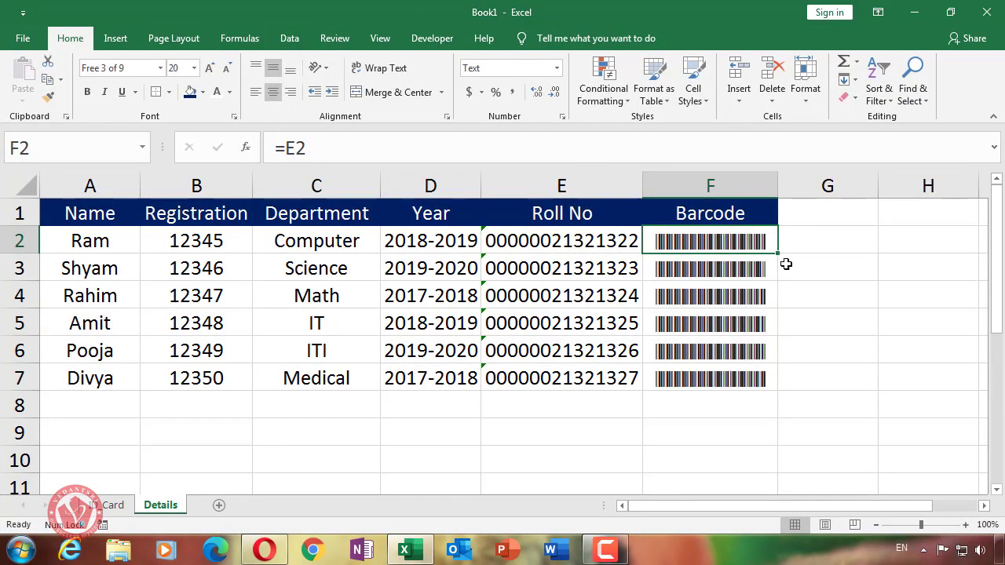
Clear the roll number in E3 and check the linked barcode in F3
left_click(579, 267)
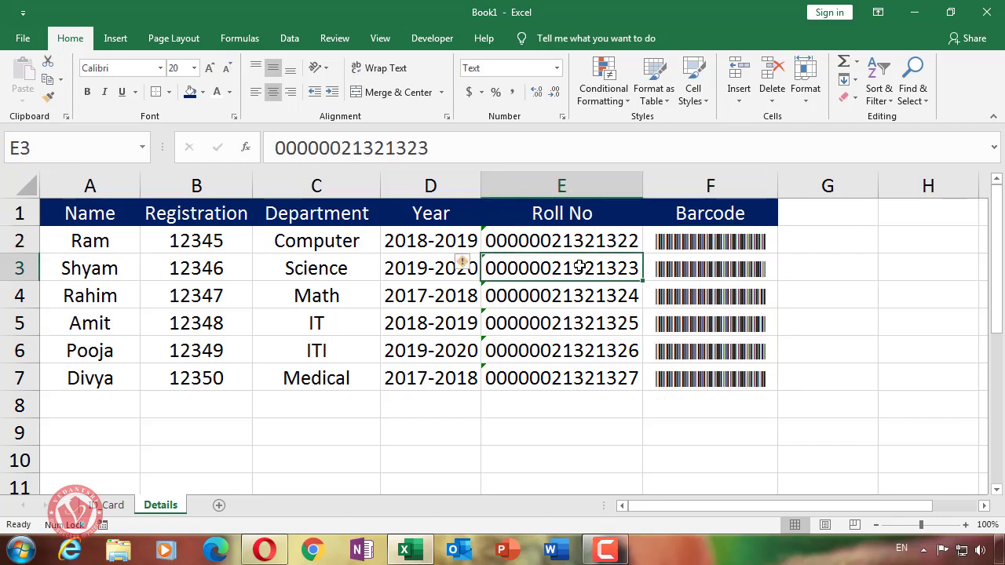
key("Delete")
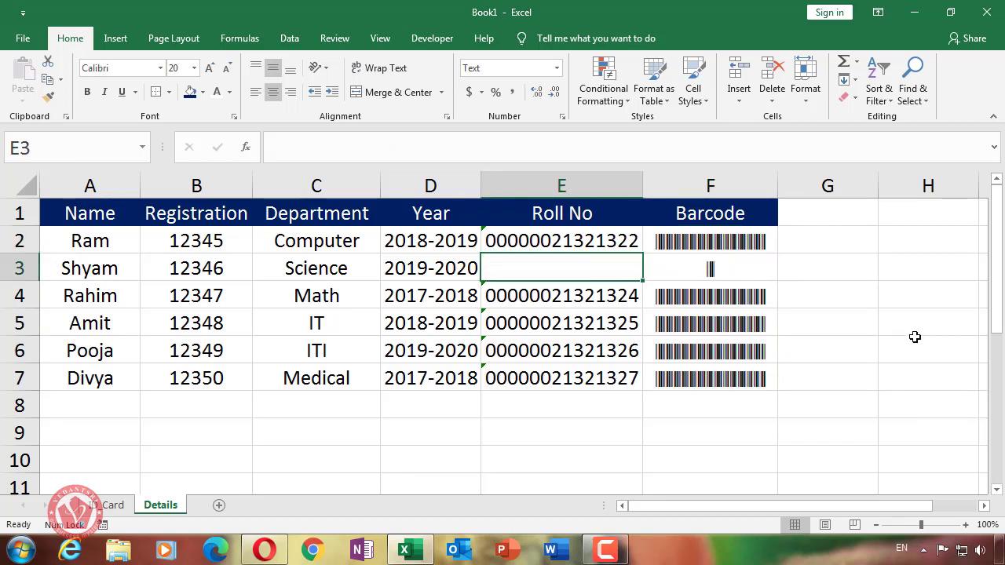
left_click(915, 339)
left_click(534, 260)
left_click(706, 270)
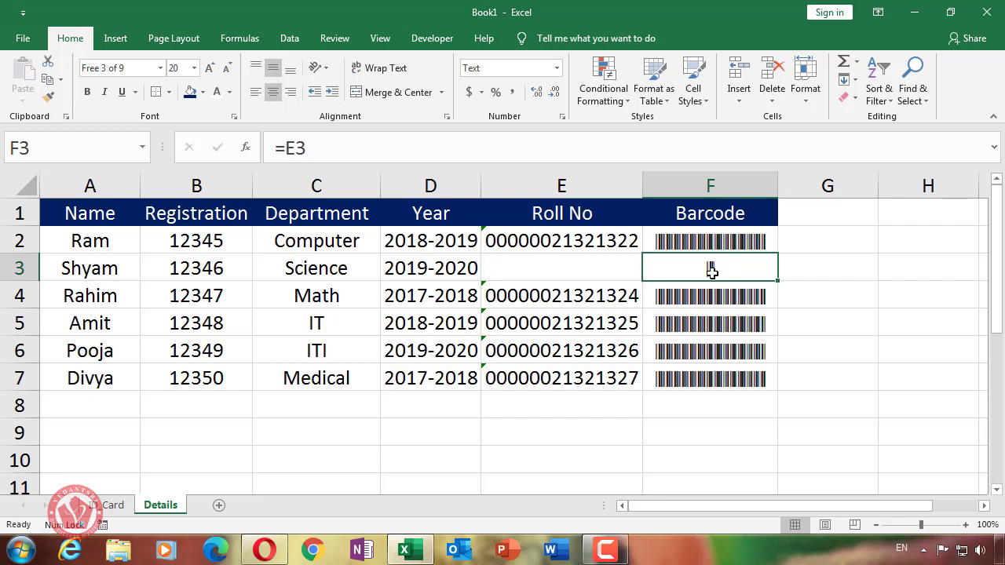
Enter a twelve-digit roll number in E3 to test the barcode
left_click(577, 269)
type("654654654666")
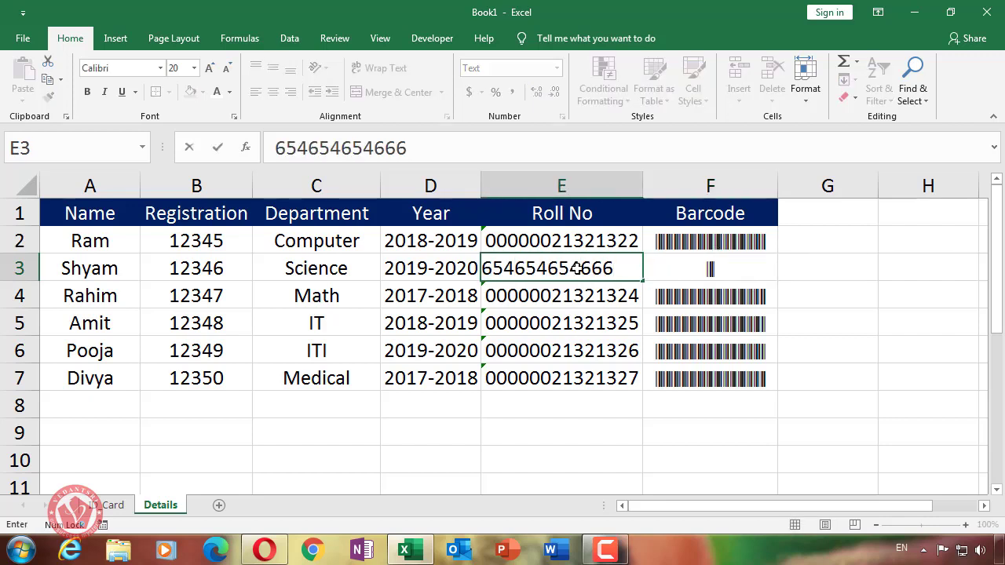
key("Return")
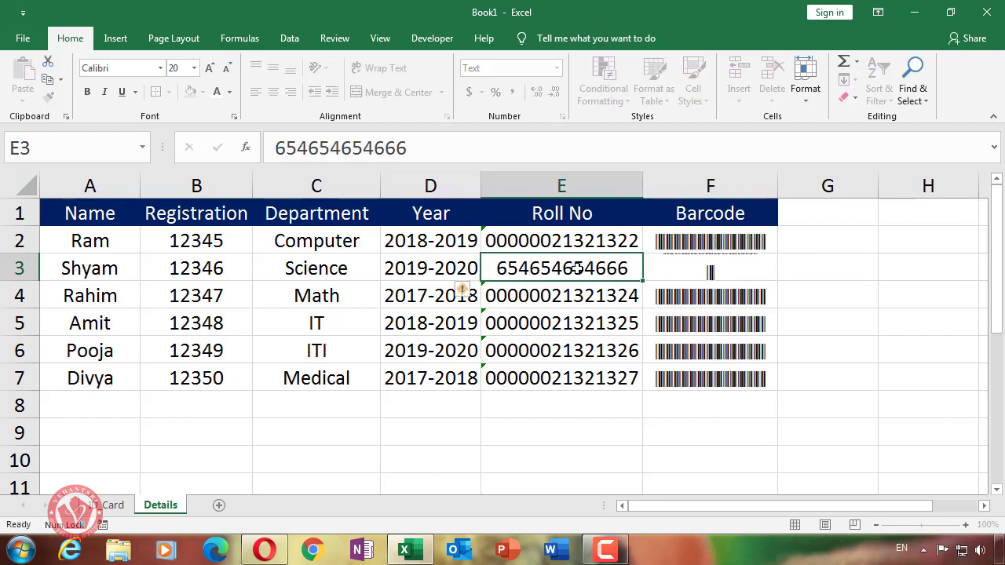
Replace the roll number in E3 with a thirteen-digit one
left_click(577, 269)
type("654")
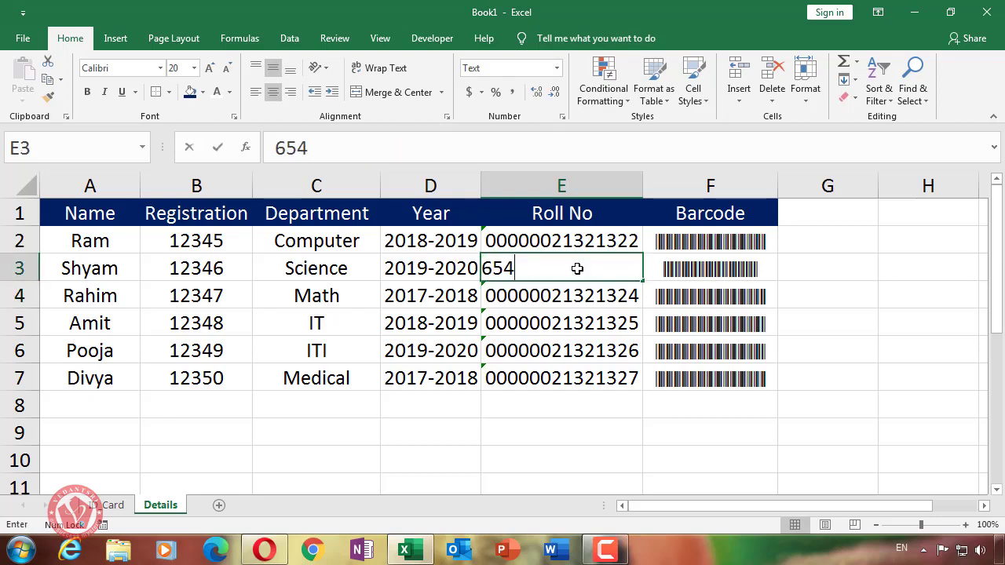
type("4654654656")
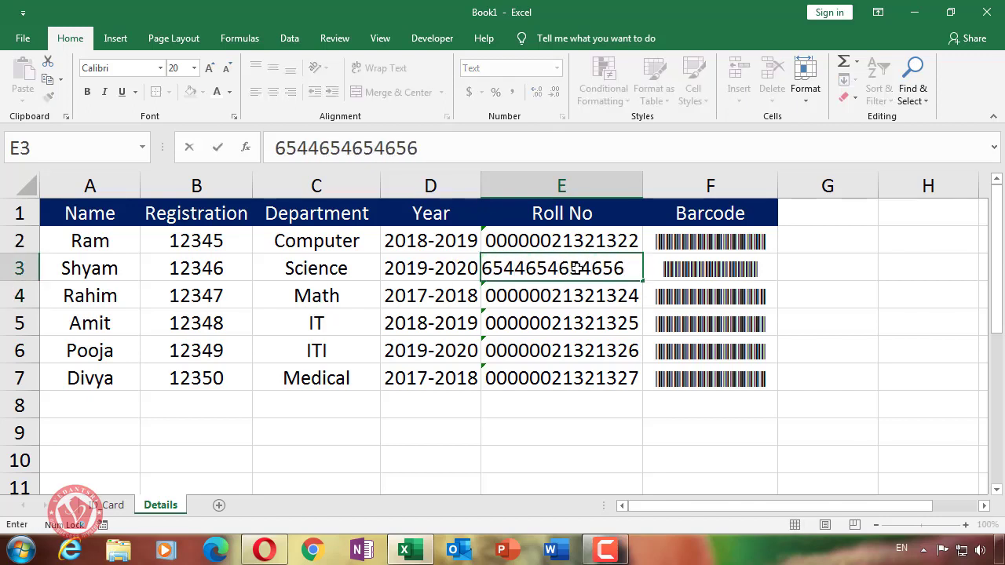
left_click(857, 350)
Review the barcodes in F2 to F7 and compare the roll number in E2 with its barcode in F2
left_click_drag(734, 235, 733, 375)
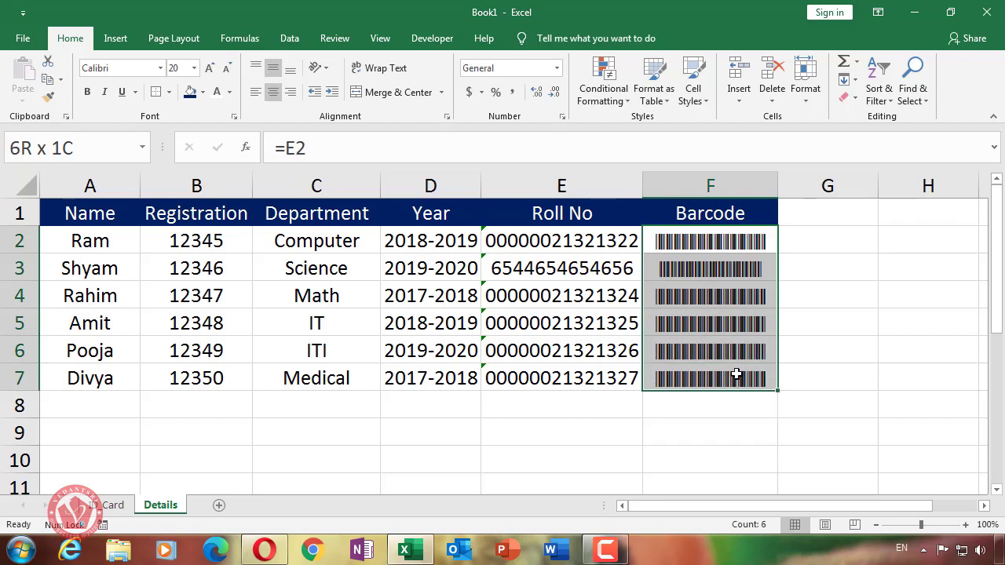
left_click(569, 242)
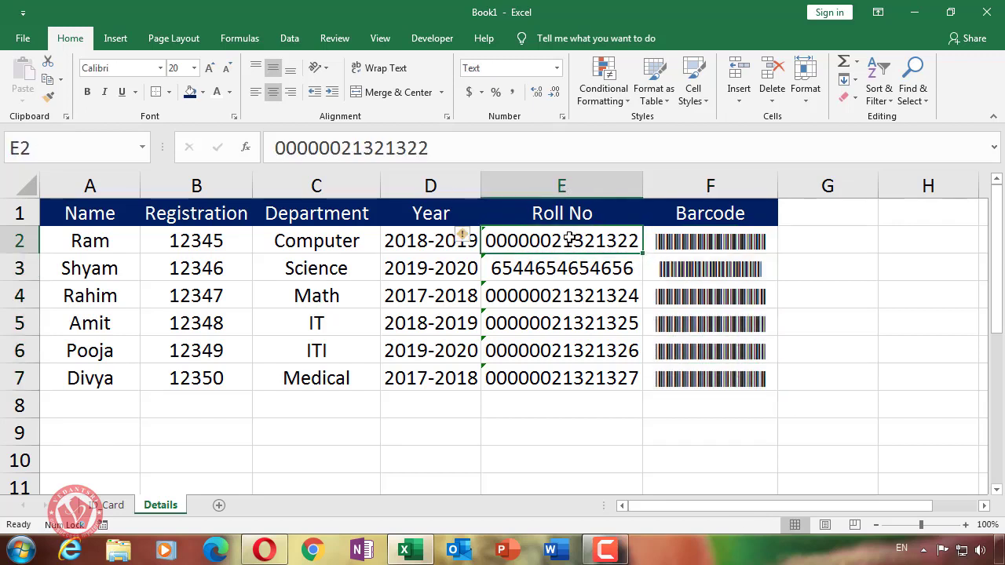
left_click(722, 238)
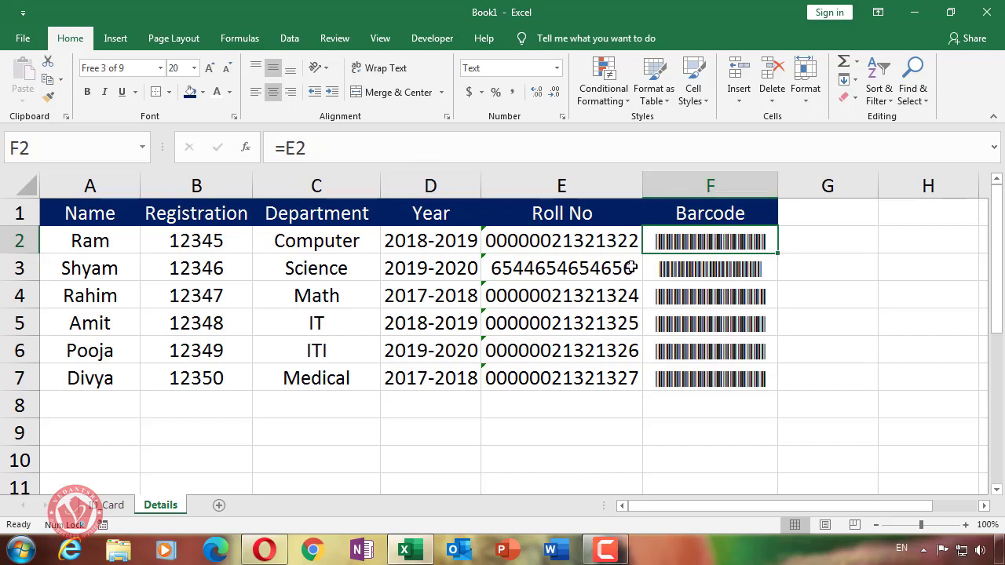
left_click(592, 245)
left_click(691, 239)
left_click(615, 247)
left_click(710, 236)
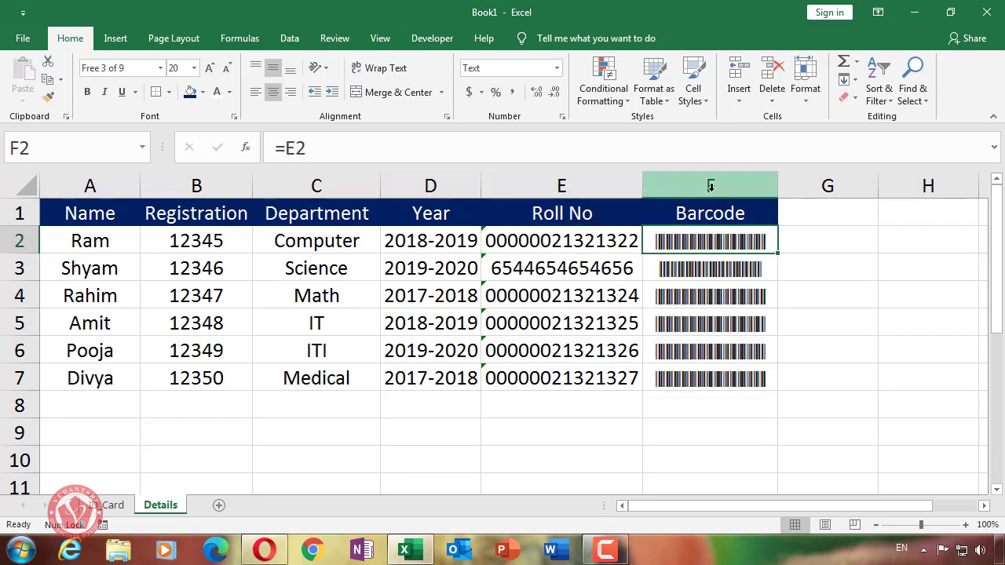
Apply the Free 3 of 9 font to the roll numbers in E2:E7 on the Details sheet
left_click(577, 240)
left_click_drag(575, 240, 589, 379)
left_click(119, 70)
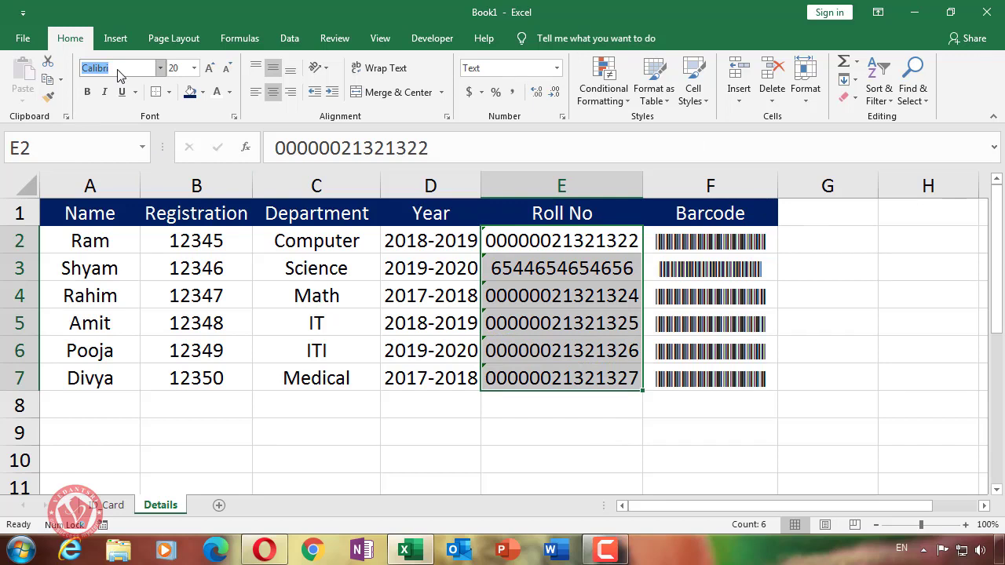
type("Free 3 of 9")
key("Return")
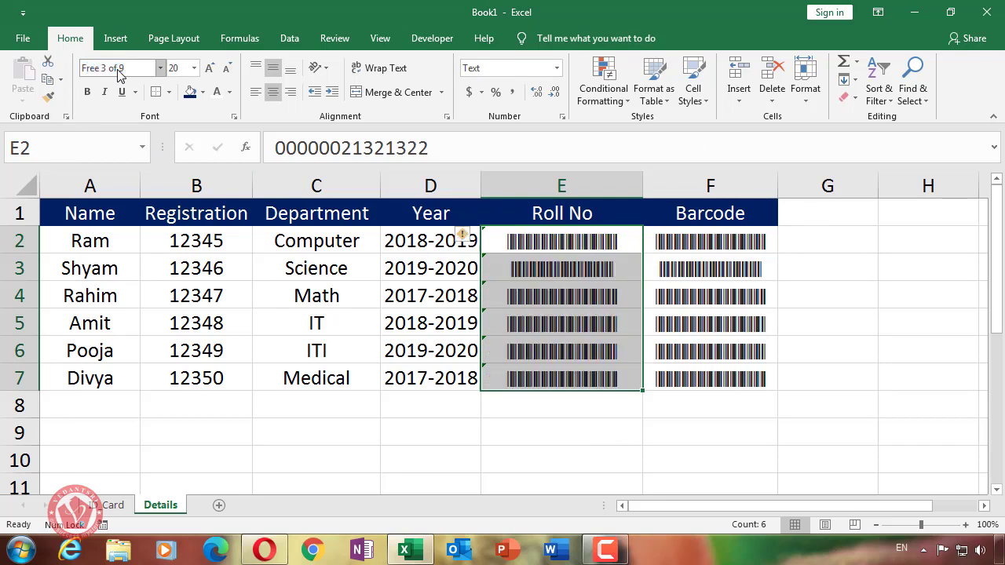
left_click(591, 302)
Undo the barcode font change on the roll numbers in E2:E7
left_click(711, 186)
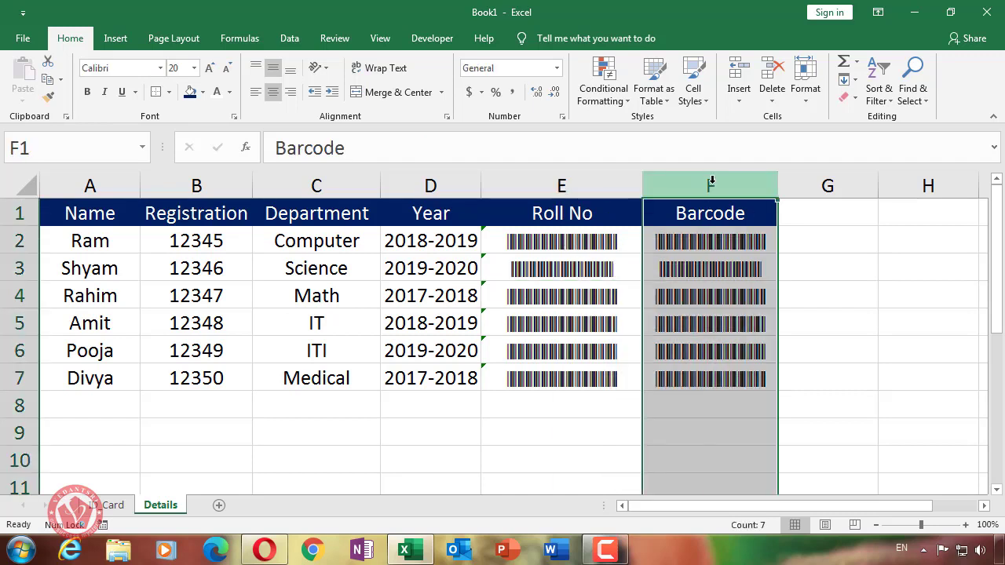
right_click(714, 188)
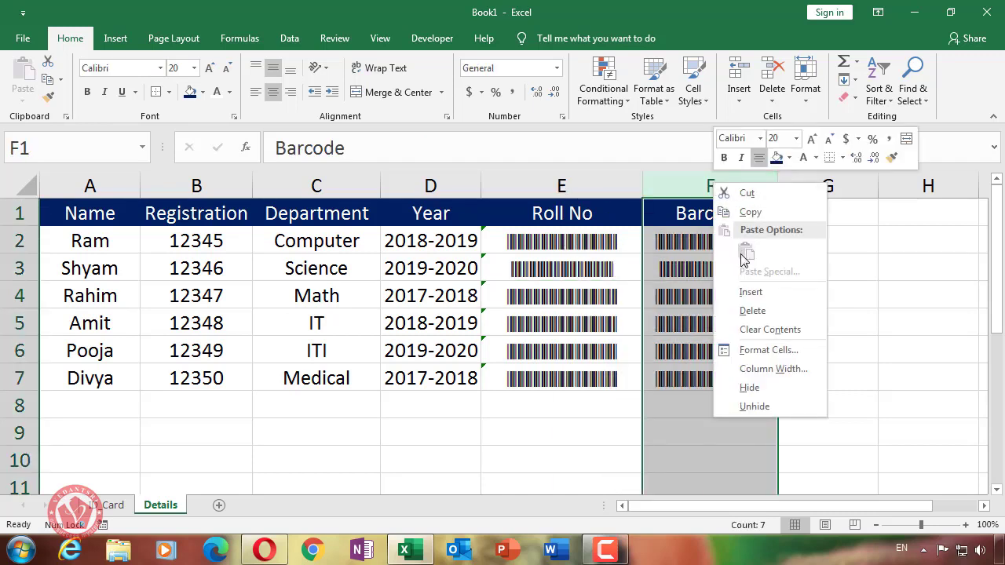
key("Escape")
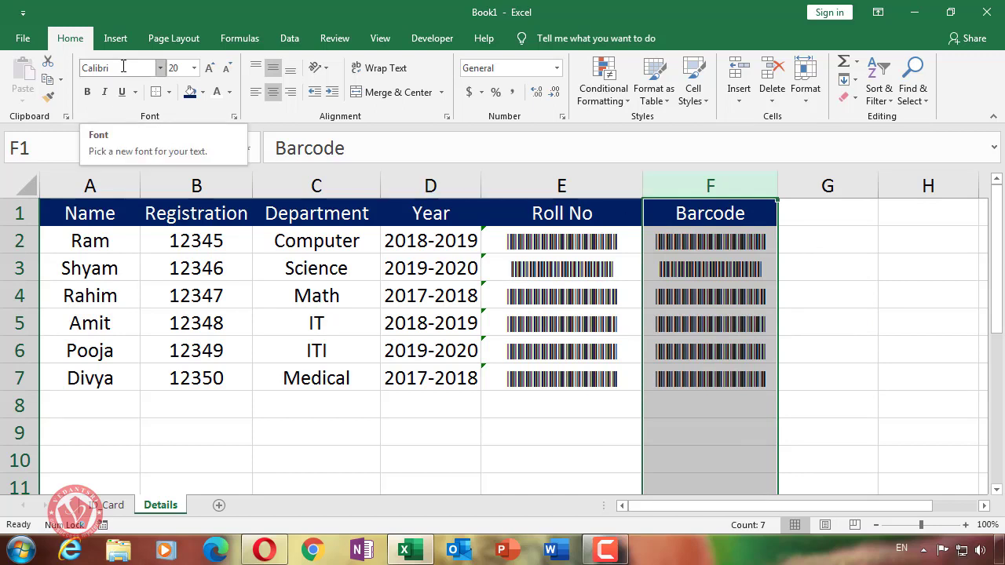
left_click(777, 317)
key("ctrl+z")
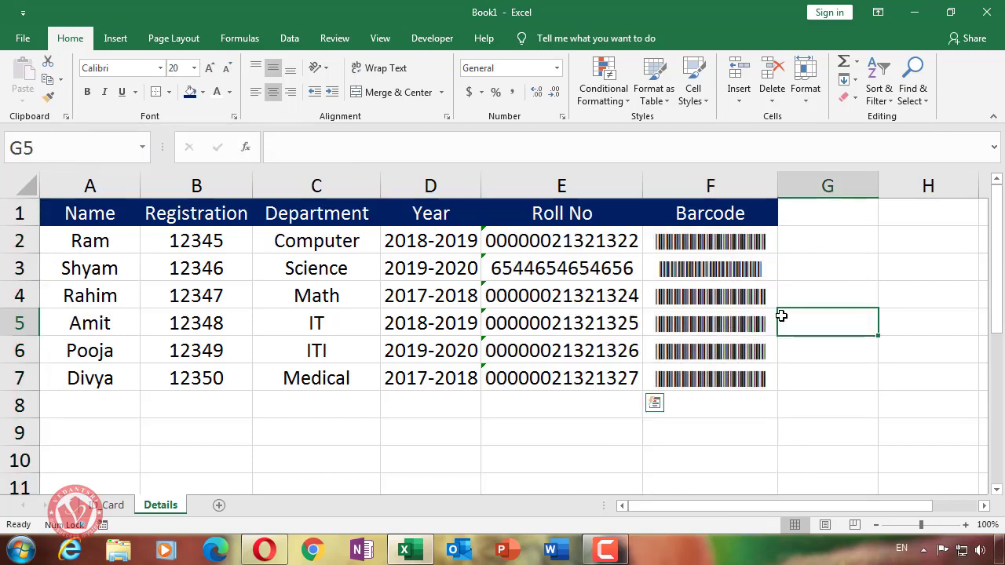
Append the digit 1 to the end of the roll number in E3
left_click(790, 300)
left_click(534, 271)
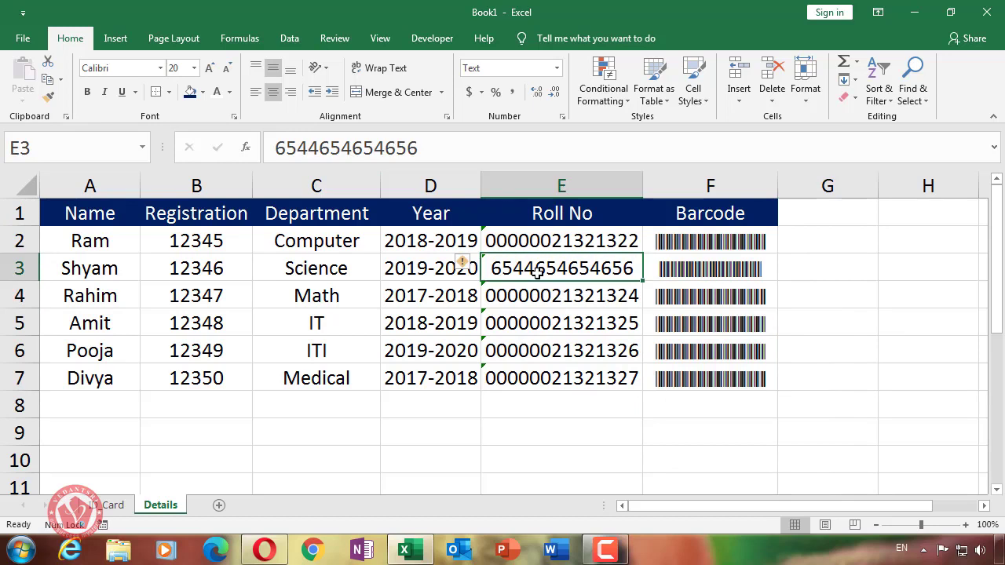
left_click(432, 147)
type("a")
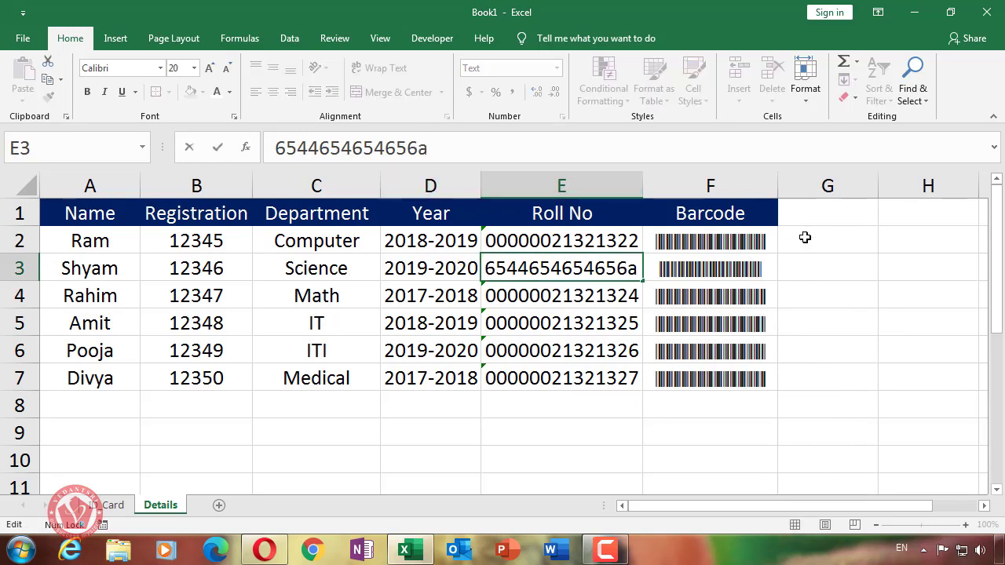
key("BackSpace")
type("1")
left_click(833, 350)
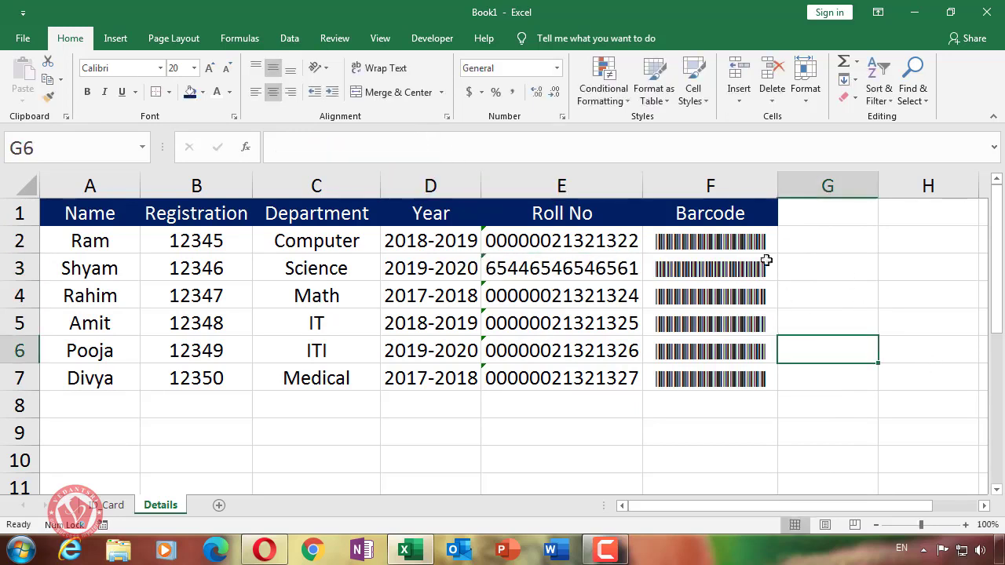
Delete the Barcode column F from the Details sheet
right_click(725, 183)
left_click(763, 308)
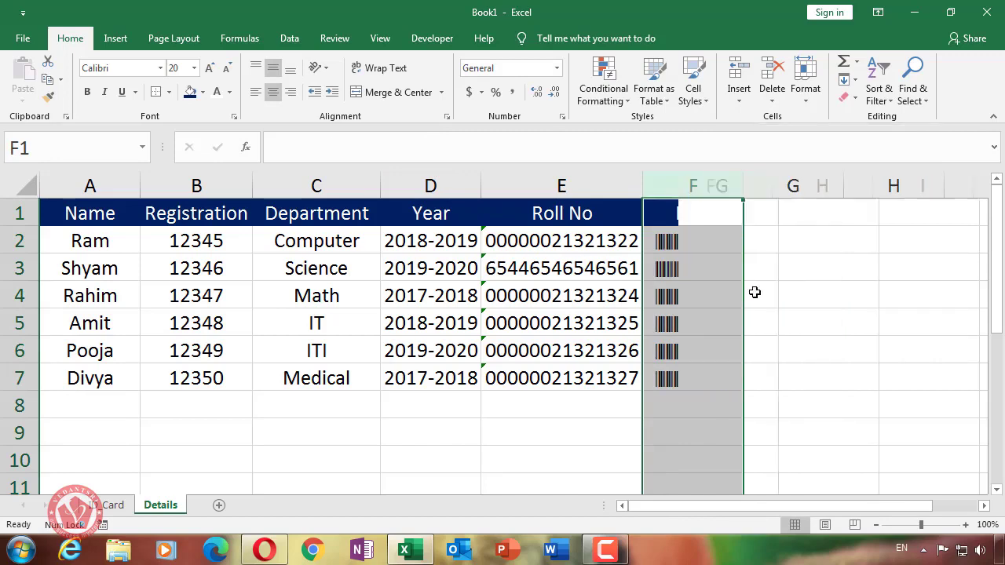
left_click(813, 292)
left_click(593, 270)
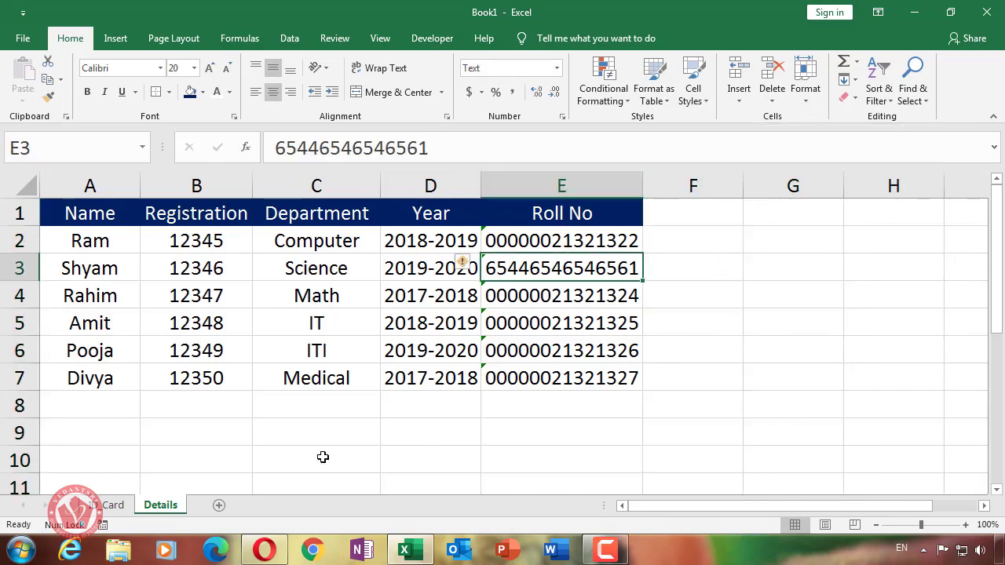
Check the font and lookup formula of D11 on the ID card against the remaining columns of the Details sheet
left_click(113, 505)
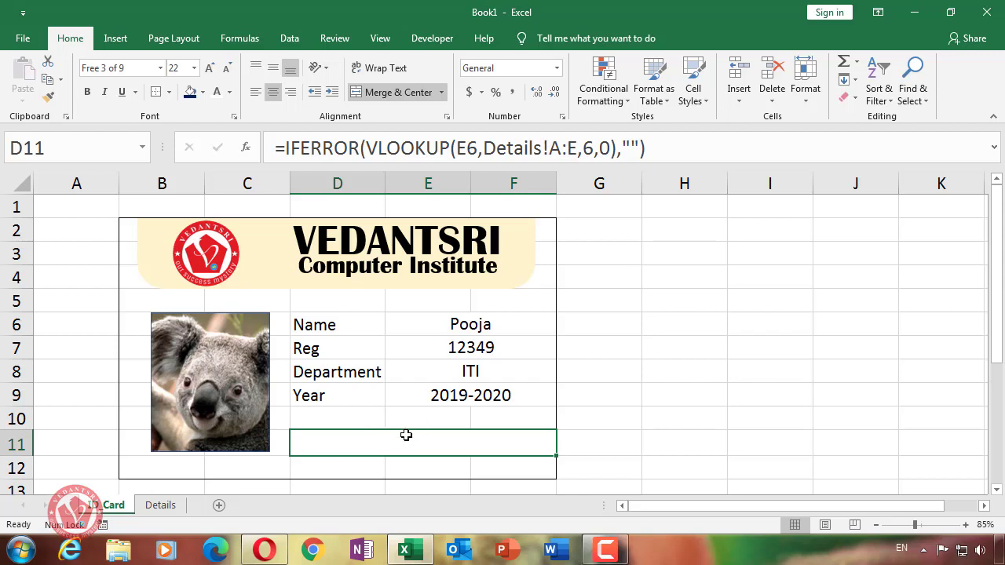
left_click(139, 68)
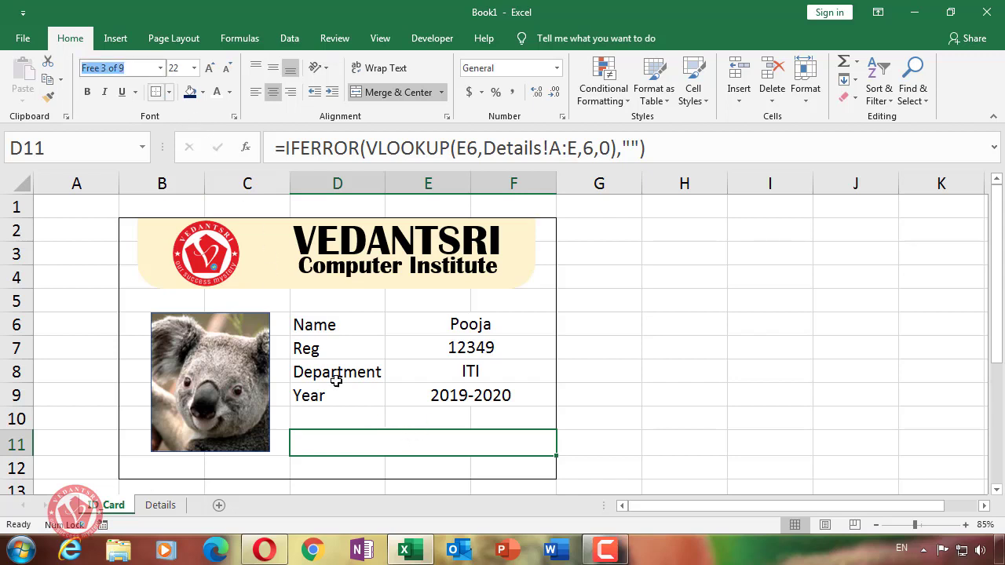
left_click(436, 446)
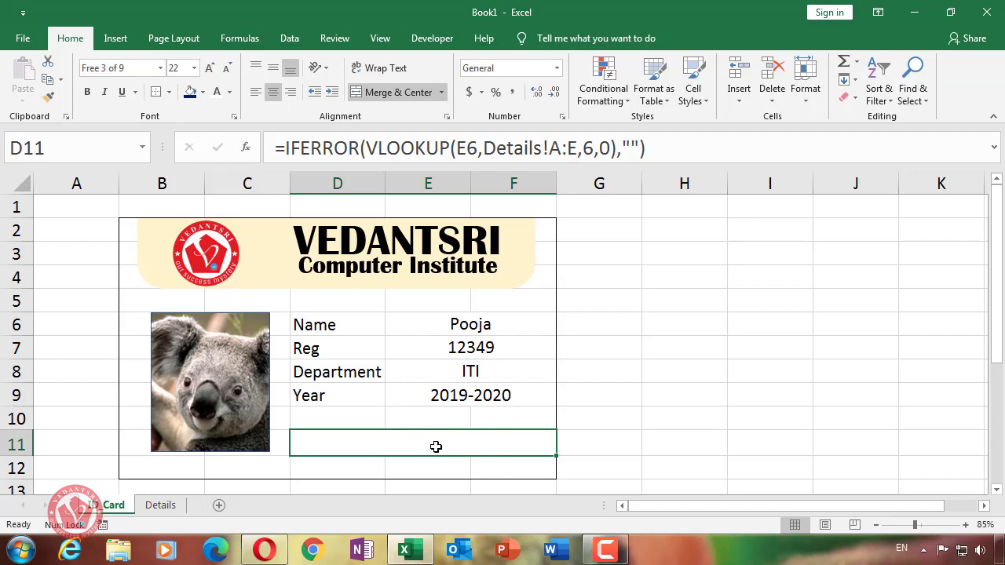
left_click(166, 504)
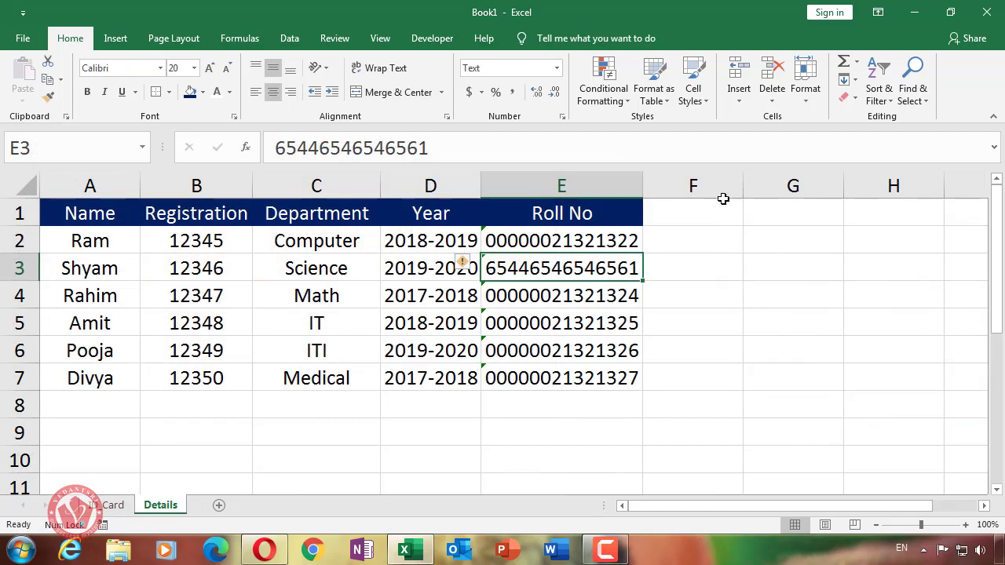
left_click(709, 182)
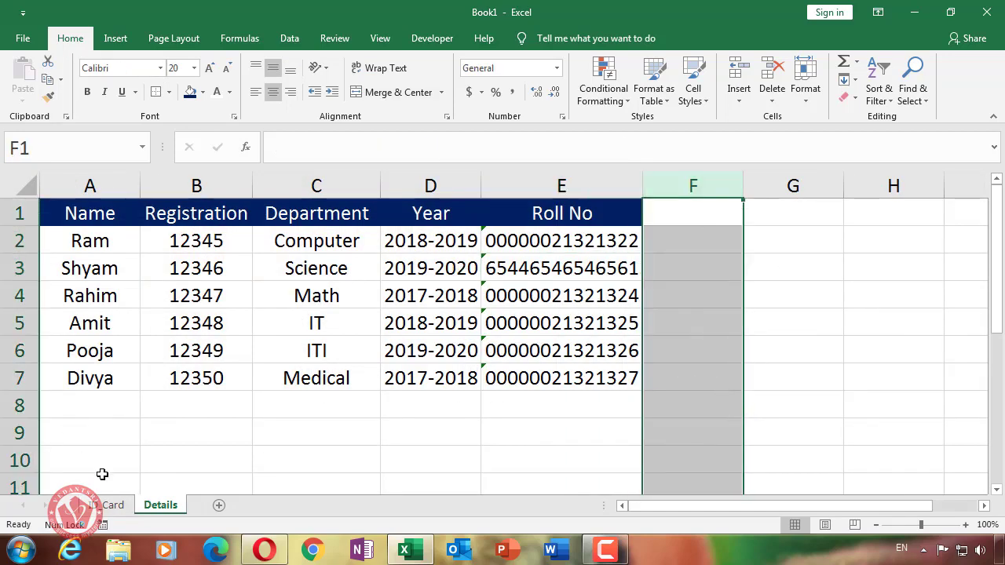
left_click(583, 236)
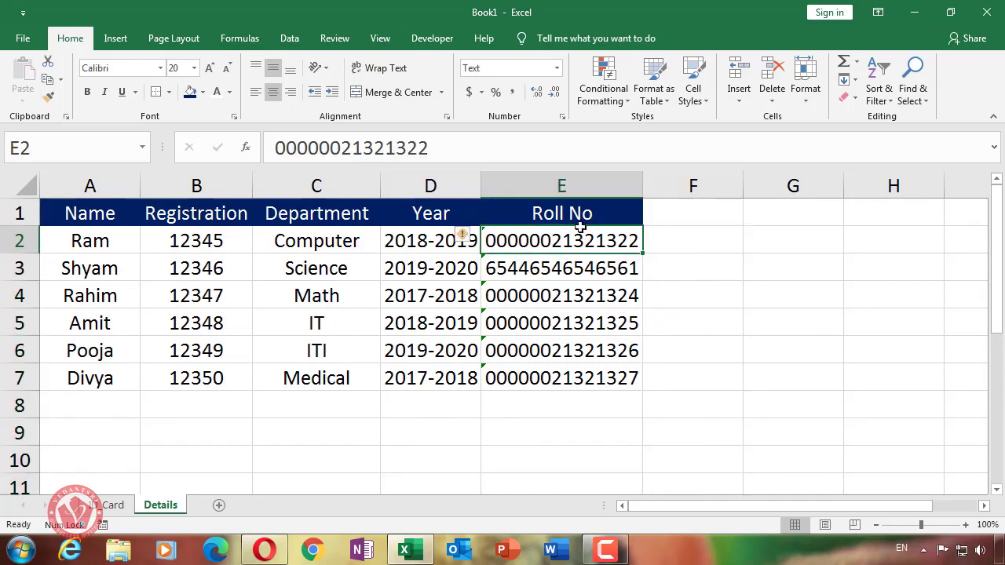
left_click(561, 185)
Change the VLOOKUP column index in D11 of the ID card to 5 so it looks up the Roll No column
left_click(110, 505)
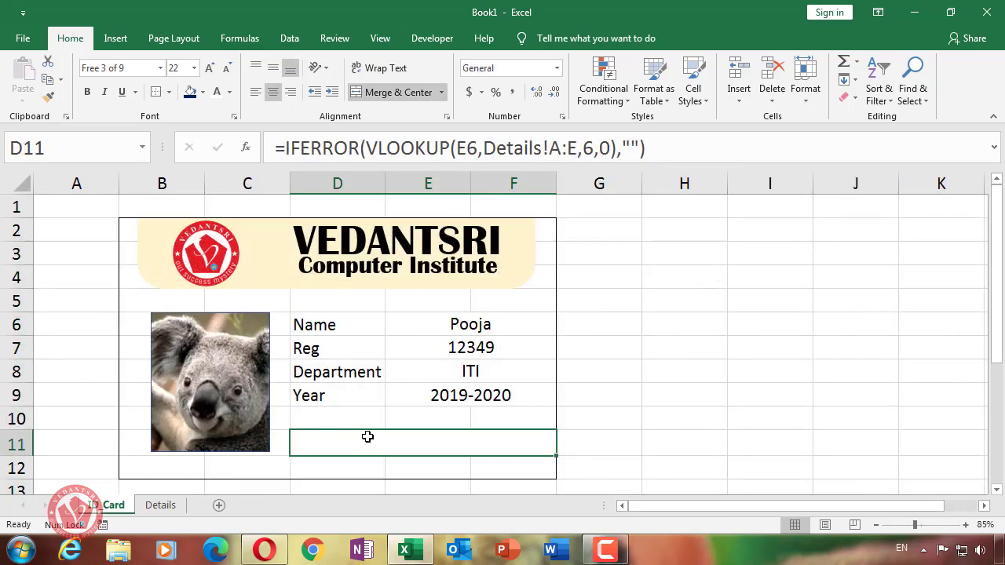
left_click(593, 147)
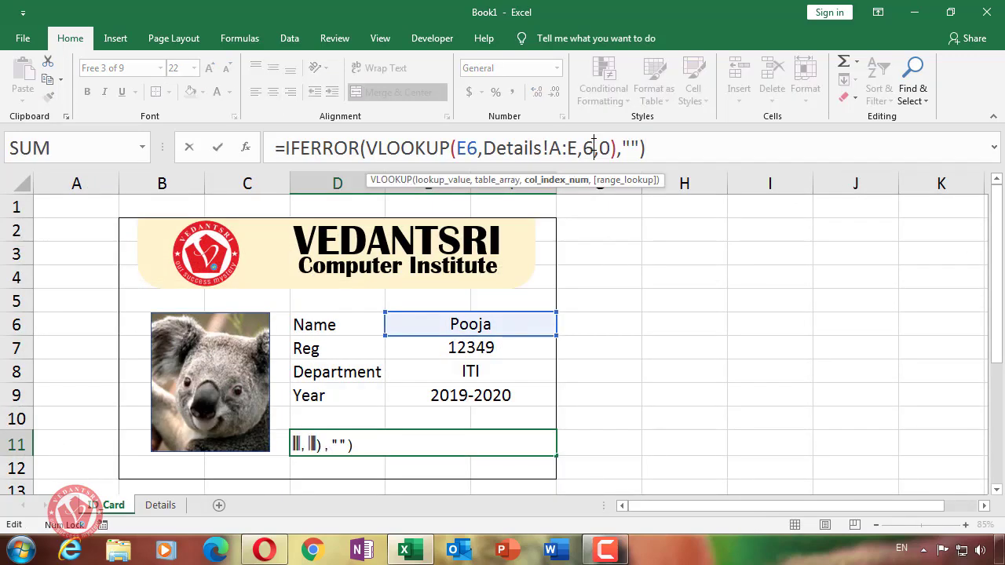
key("BackSpace")
type("5")
key("Return")
left_click(480, 446)
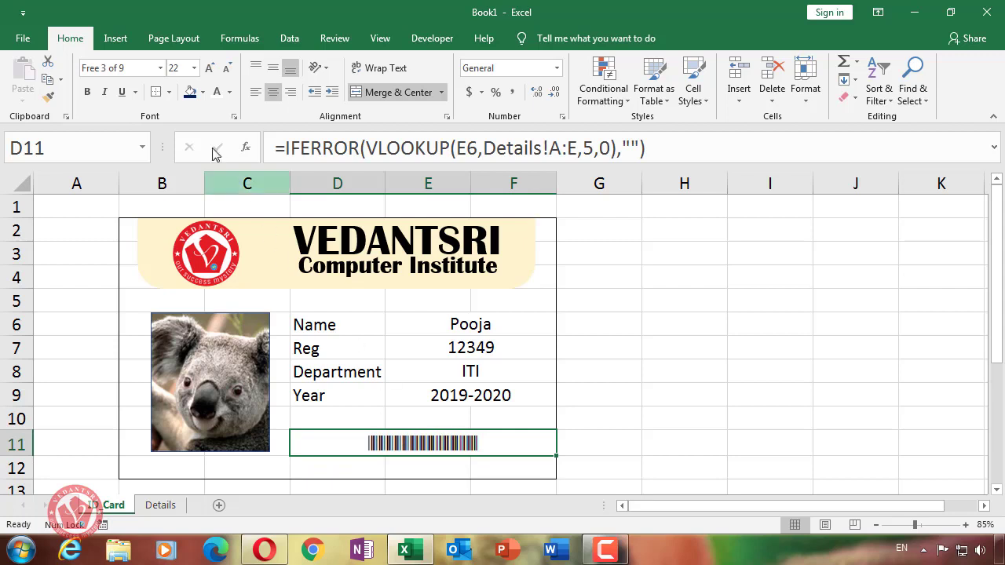
Apply the Free 3 of 9 font to the Year value in E9 of the ID card
left_click(128, 69)
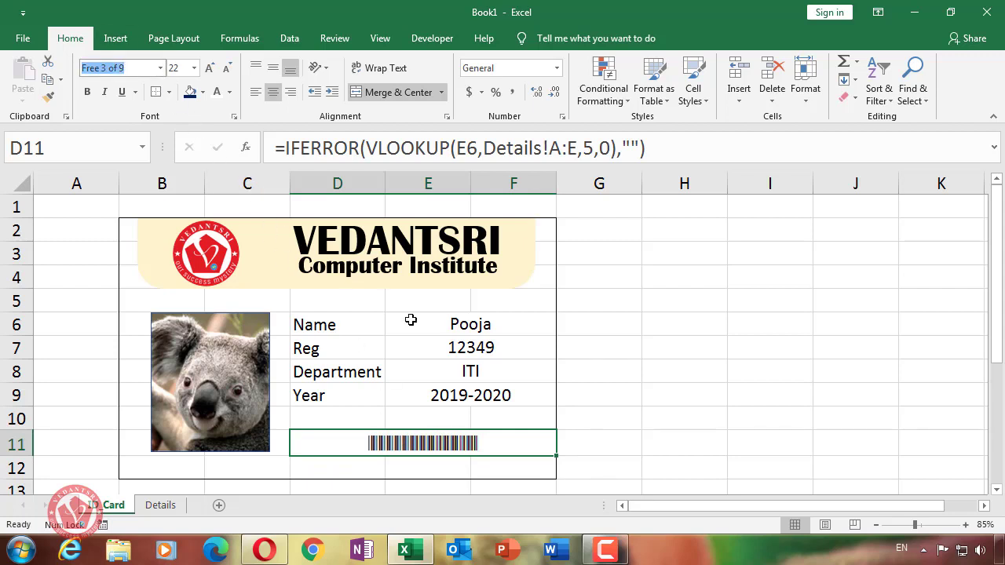
left_click(466, 396)
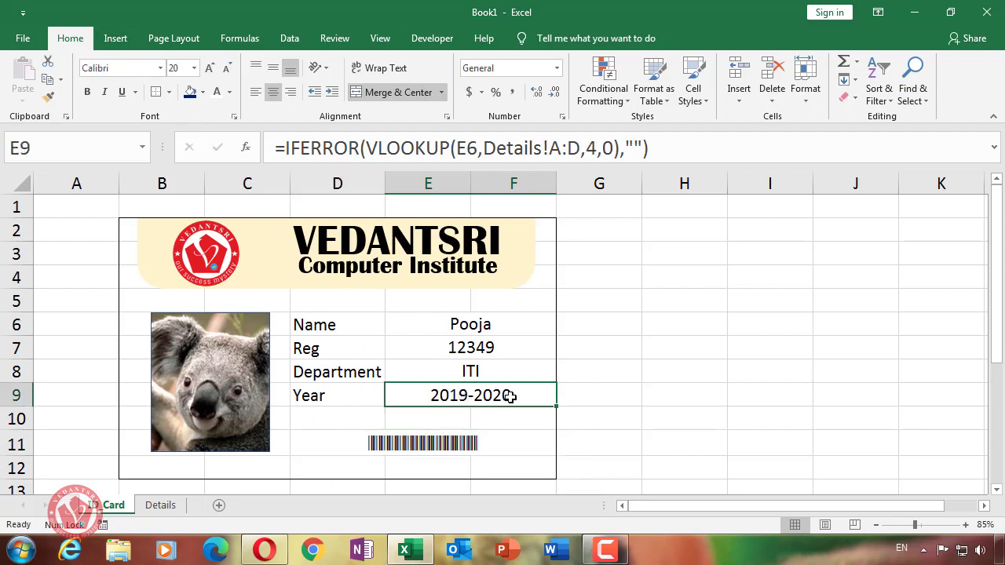
left_click(569, 436)
left_click(515, 395)
left_click(147, 65)
type("Free 3 of 9")
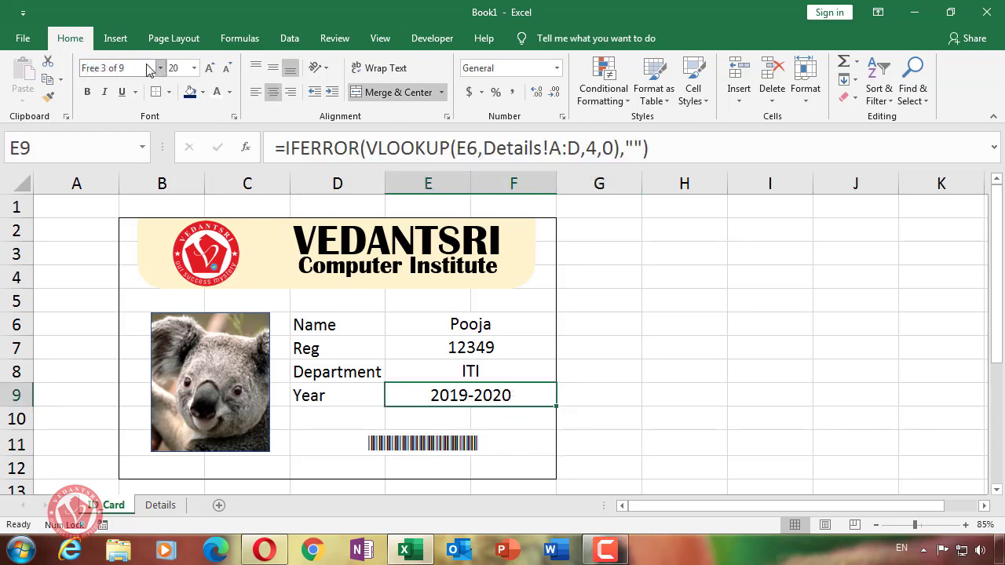
key("Return")
key("Right")
key("Right")
Choose the second student in the name list in E6 to test the card's details and barcode
left_click(546, 332)
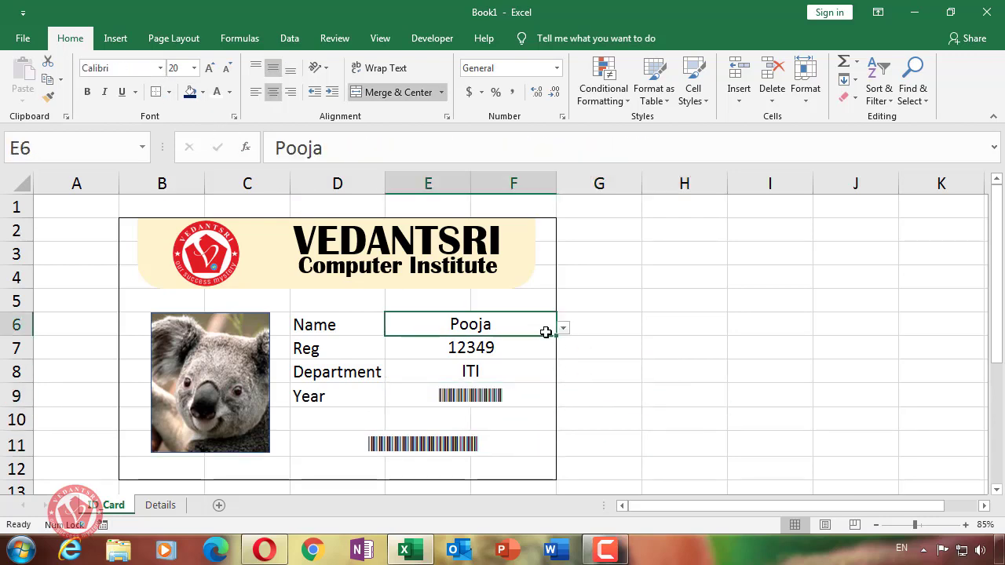
left_click(565, 330)
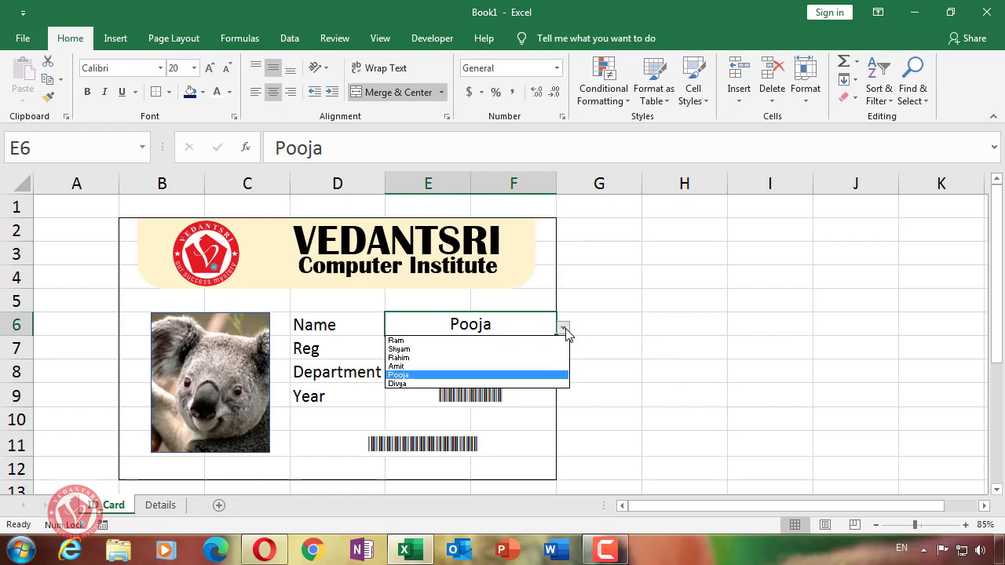
left_click(527, 353)
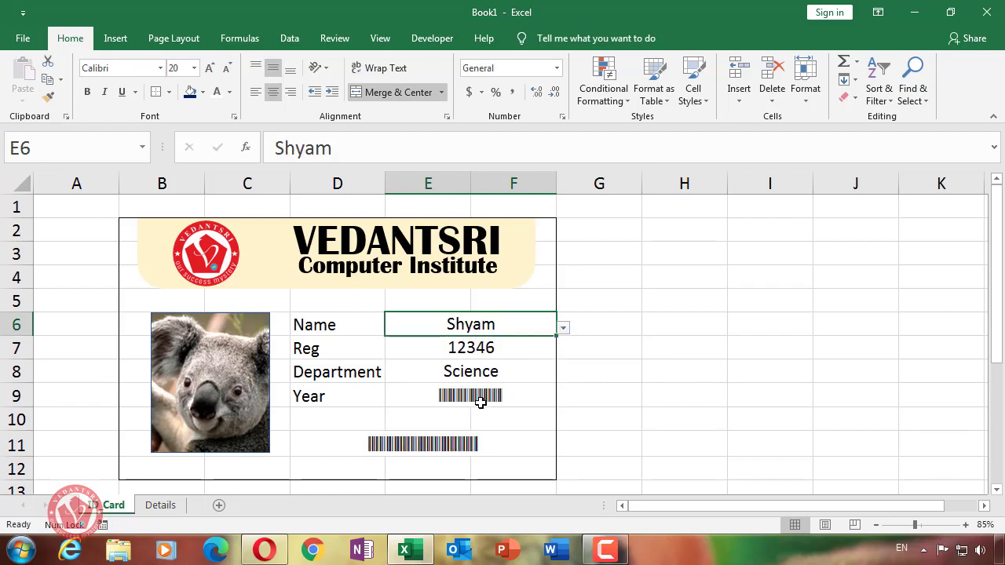
Set the font of the Year value in E9 back to Calibri
left_click(481, 402)
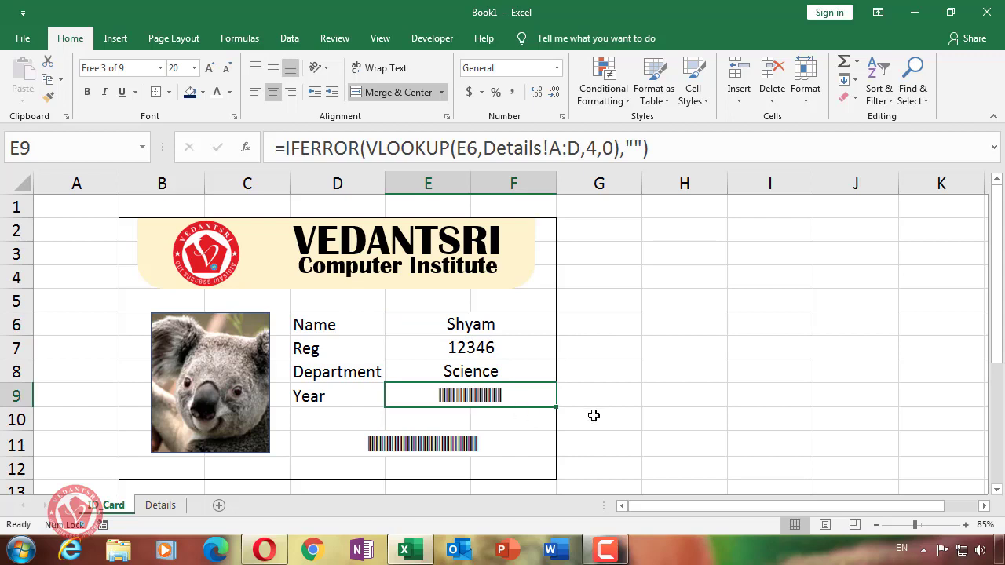
left_click(160, 69)
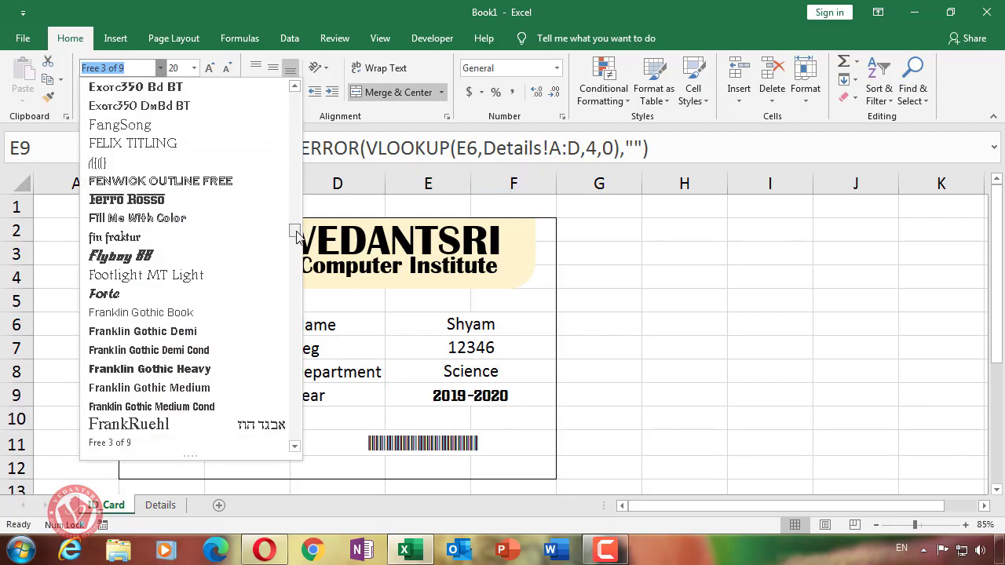
left_click_drag(294, 230, 293, 93)
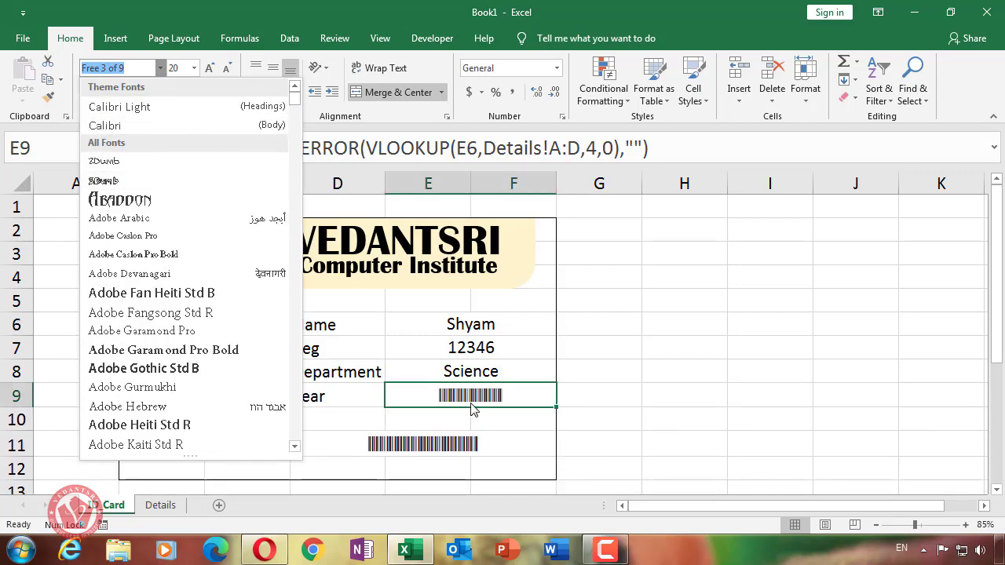
left_click(131, 126)
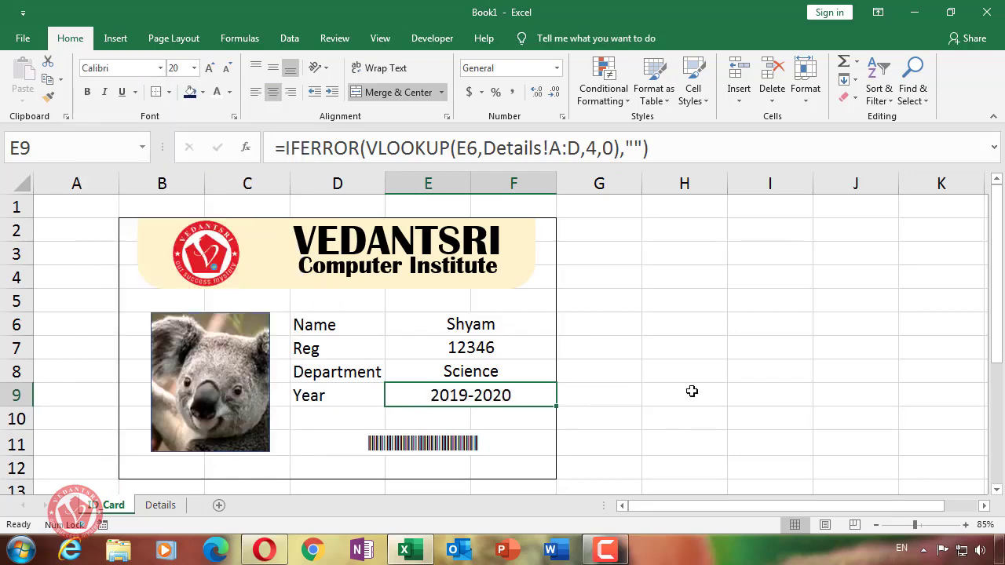
left_click(691, 391)
left_click(495, 440)
left_click(691, 371)
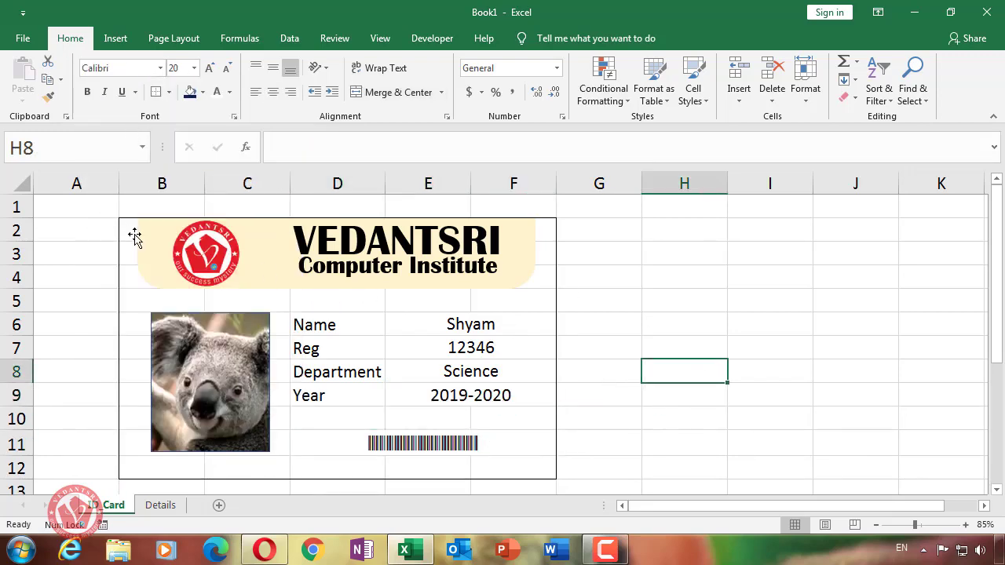
Select the ID card range B2:F12, check its print preview and return to the sheet
left_click_drag(134, 237, 497, 465)
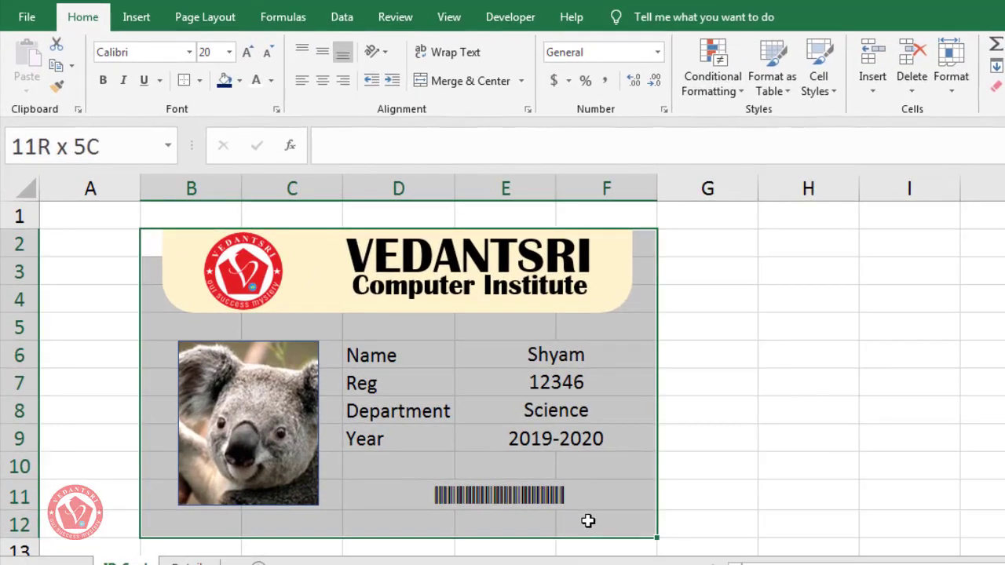
left_click_drag(588, 521, 588, 521)
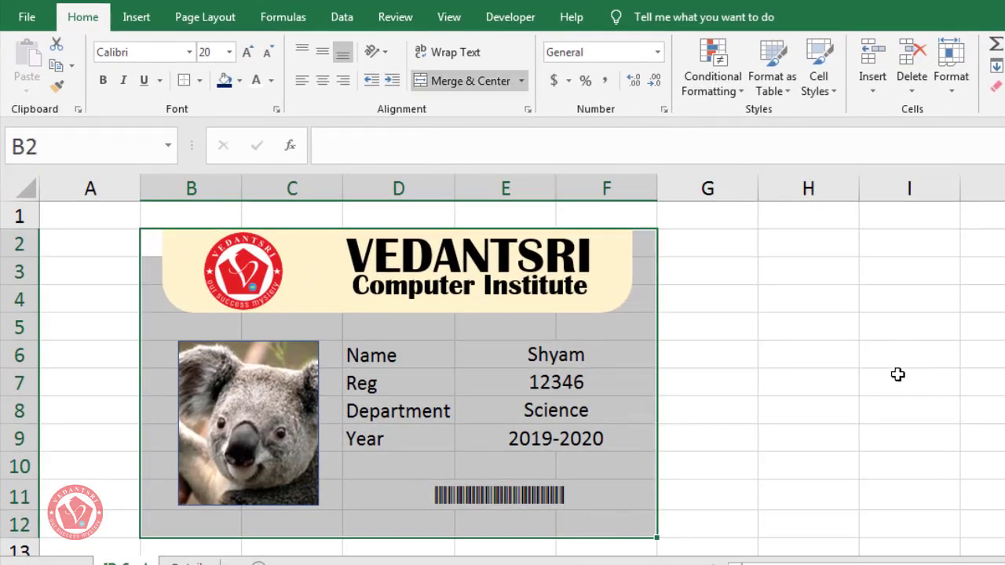
key("ctrl+p")
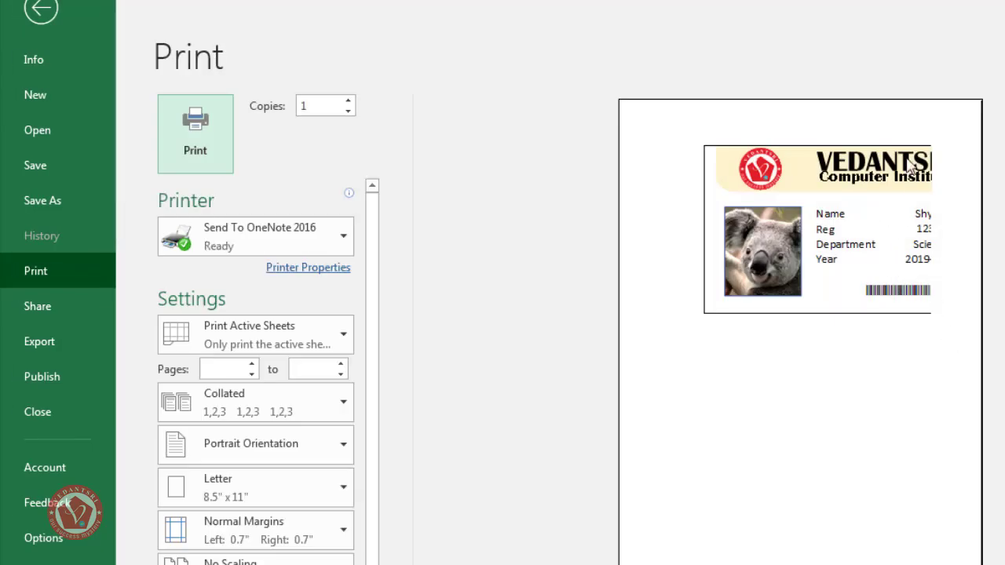
key("Escape")
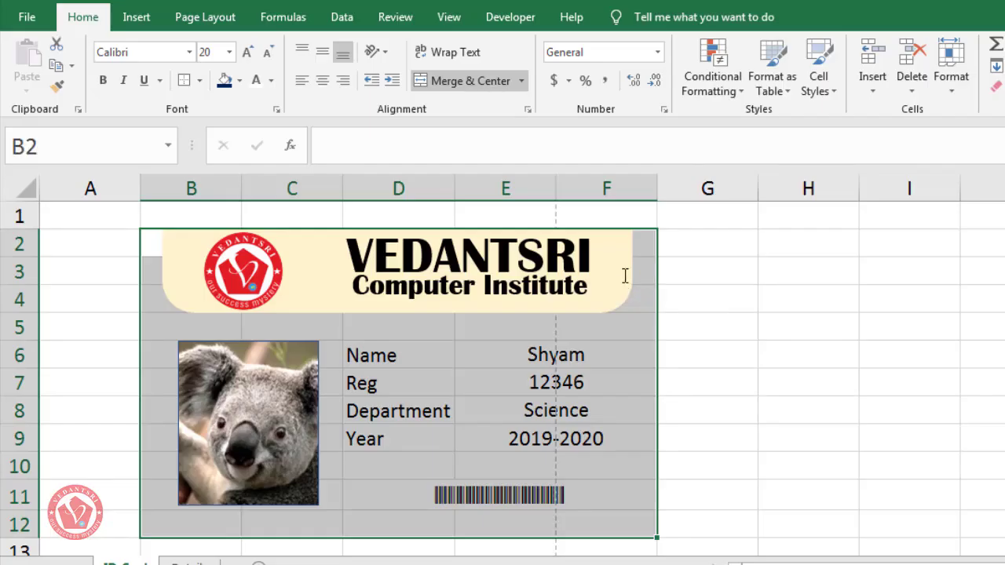
Fill the bottom row of the ID card, B12:F12, with a light orange theme colour
left_click(709, 277)
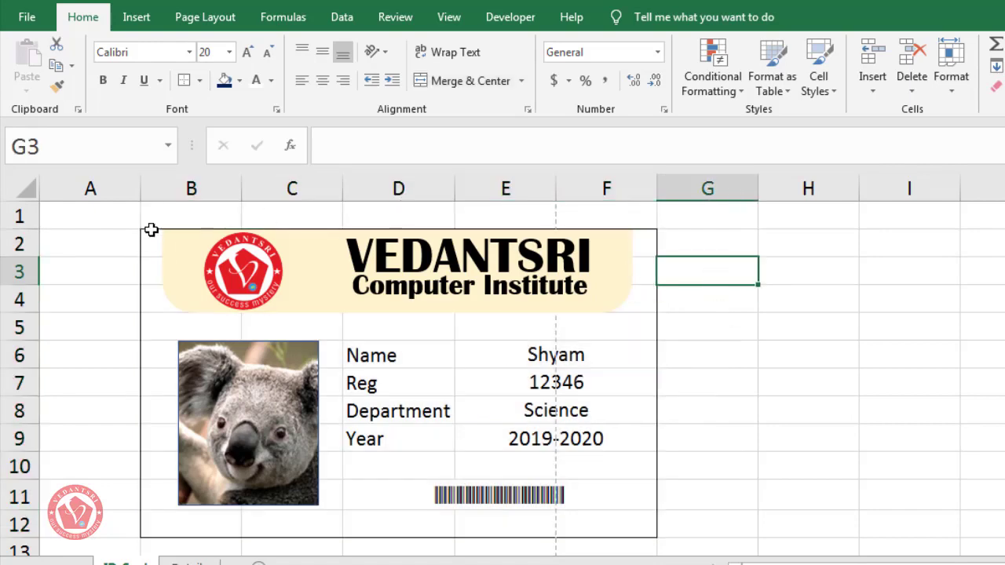
left_click_drag(146, 236, 579, 525)
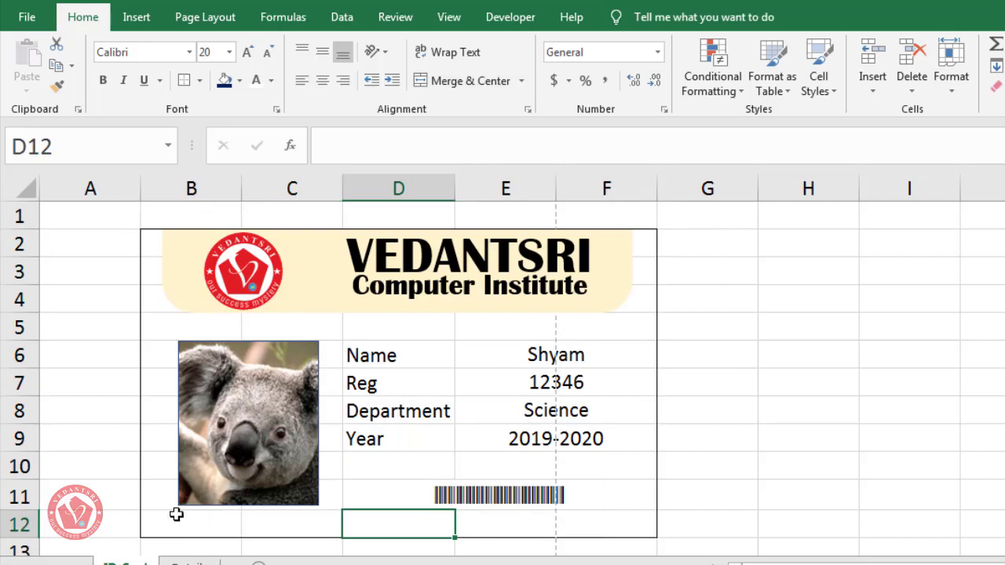
left_click_drag(174, 520, 601, 526)
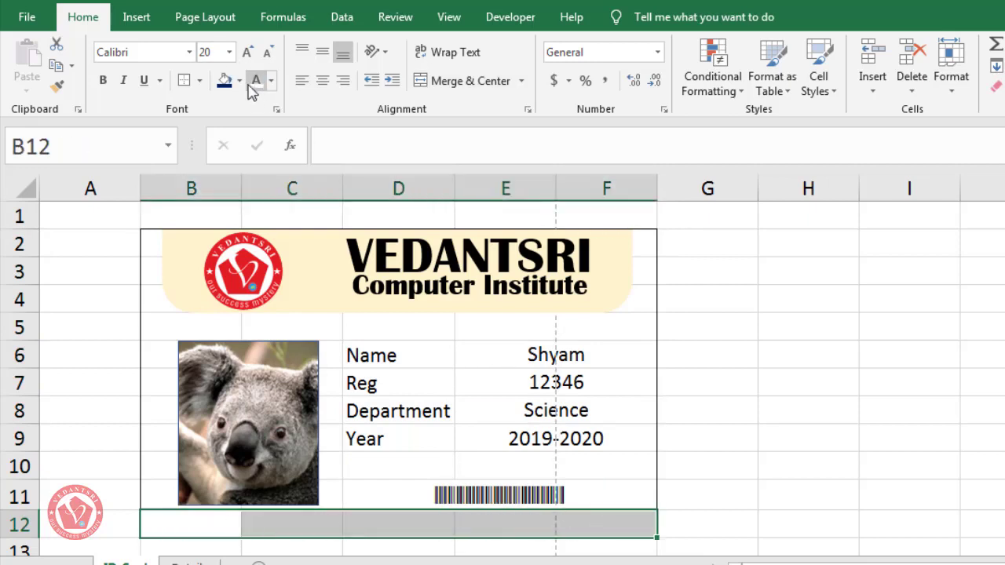
left_click(238, 80)
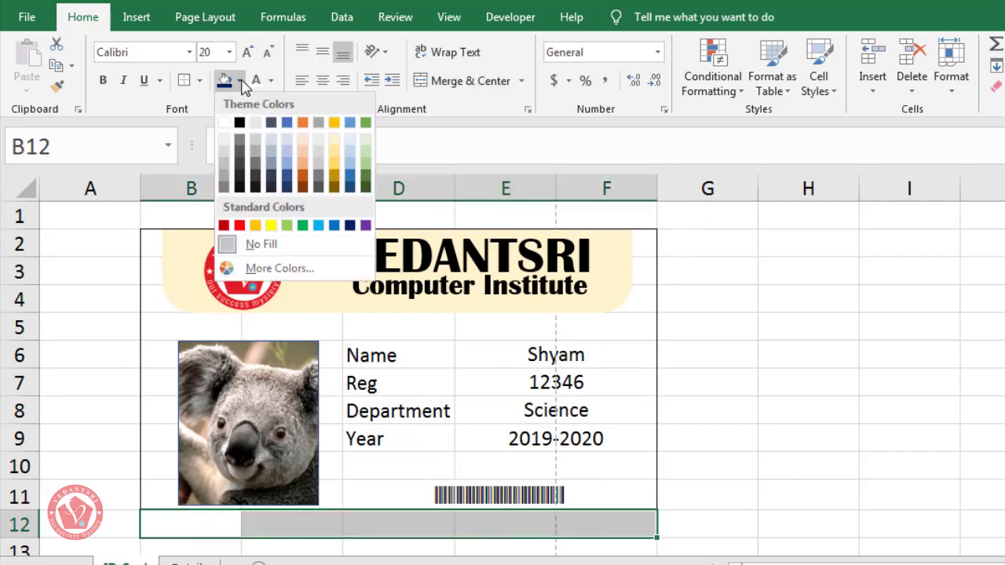
left_click(309, 142)
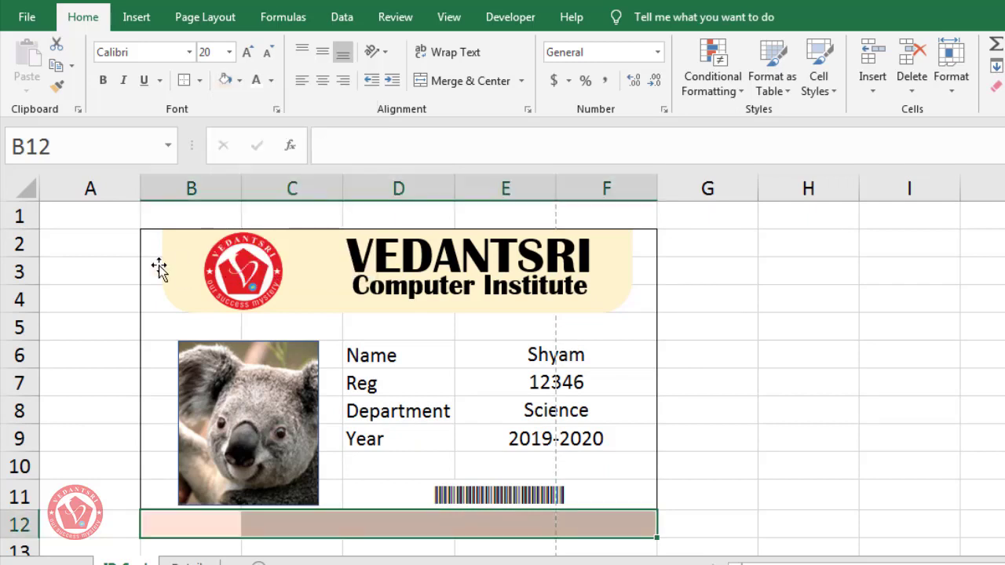
Fill the ID card range B2:F11 with a light blue theme colour
left_click_drag(169, 251, 586, 493)
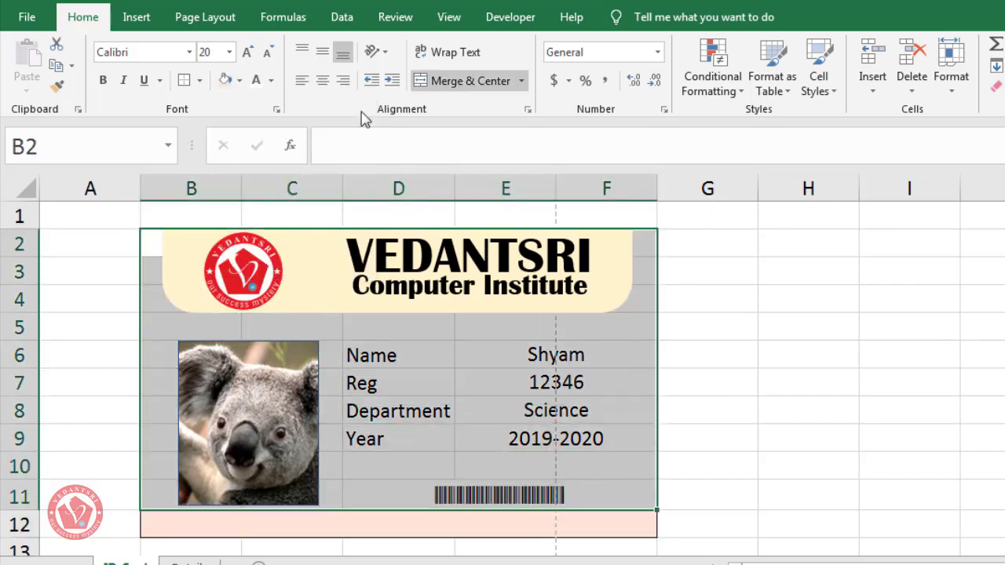
left_click(239, 80)
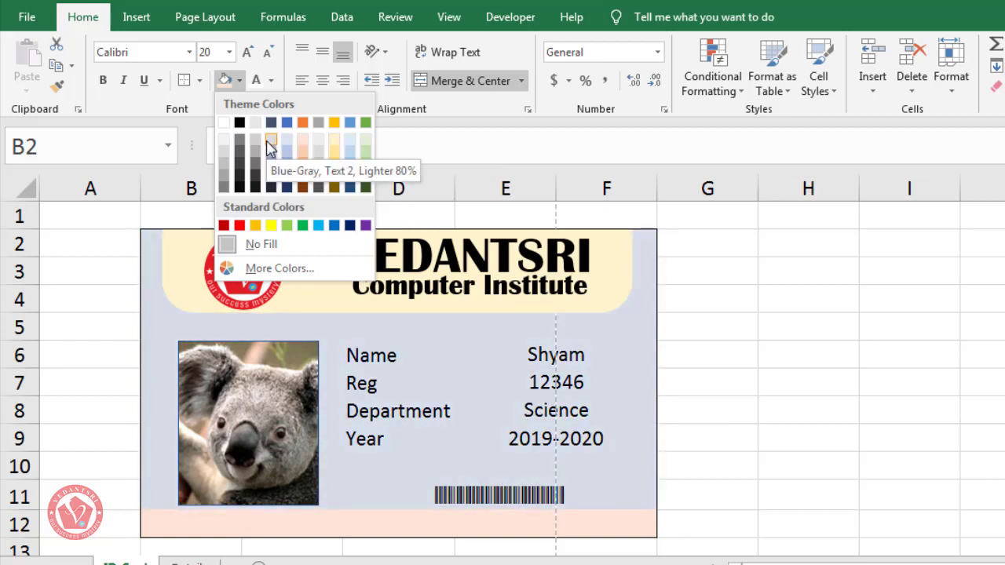
left_click(280, 148)
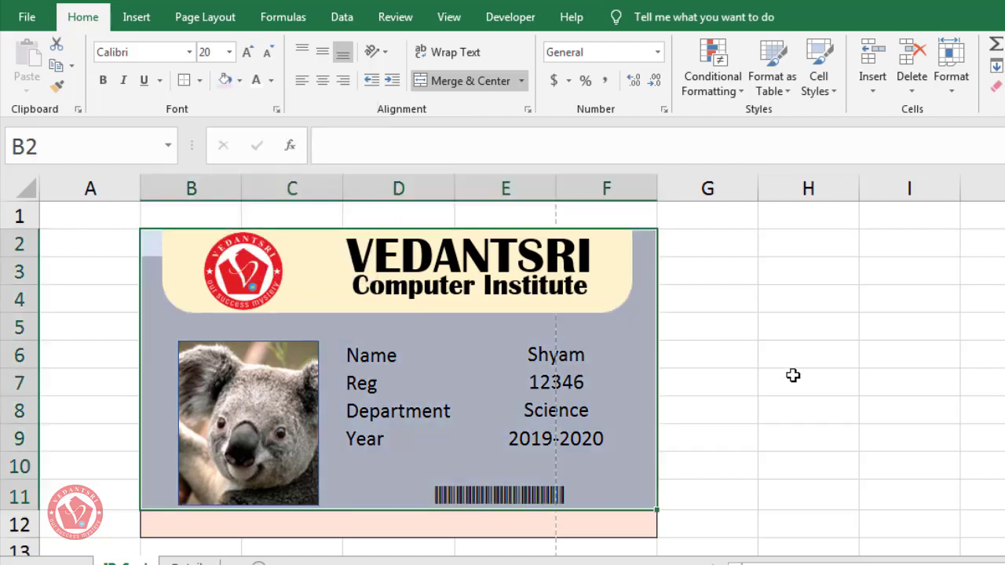
left_click(793, 375)
Draw a border grid around the student detail labels and values in D6:F9
left_click_drag(375, 367, 544, 447)
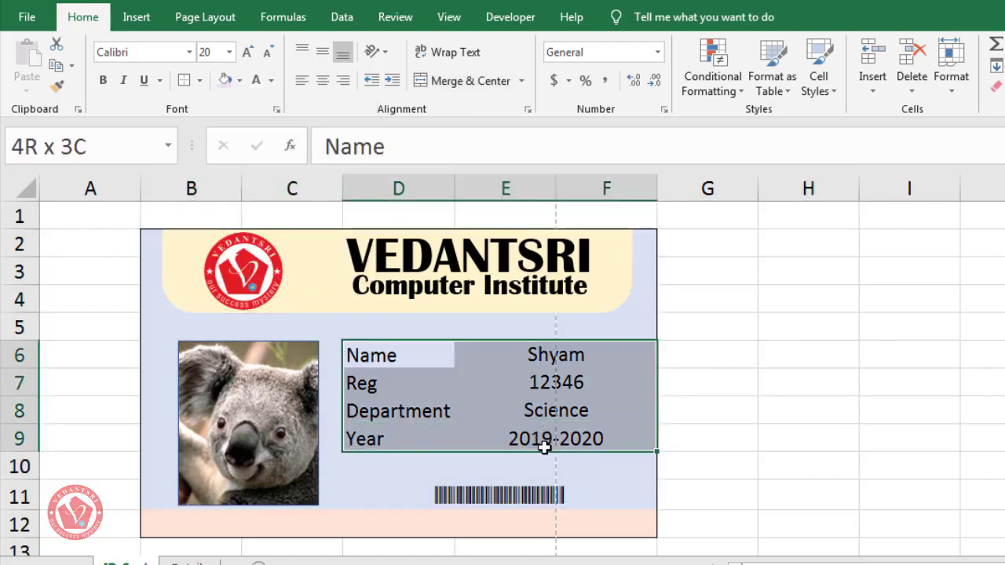
left_click(200, 82)
left_click(201, 81)
left_click(200, 82)
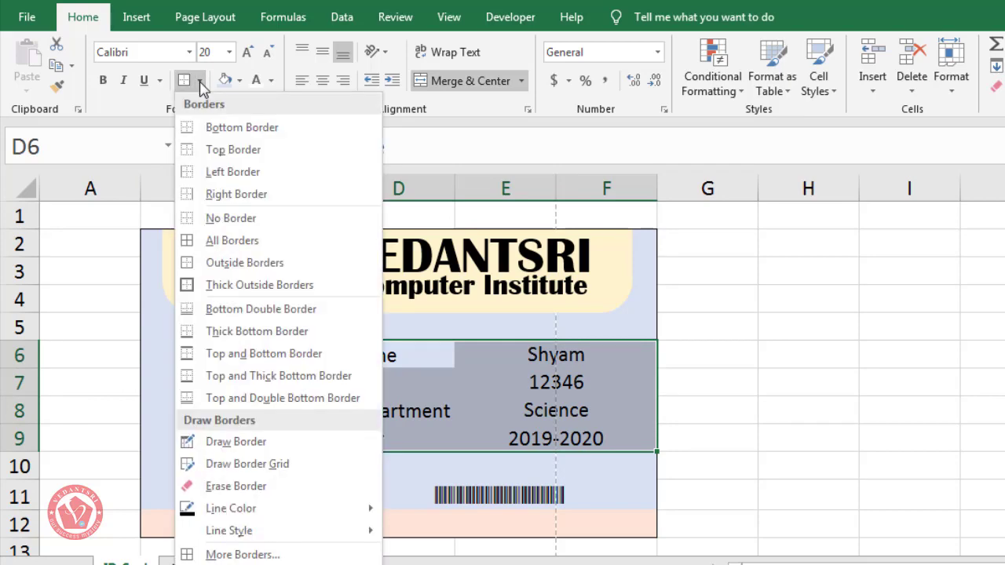
left_click(248, 465)
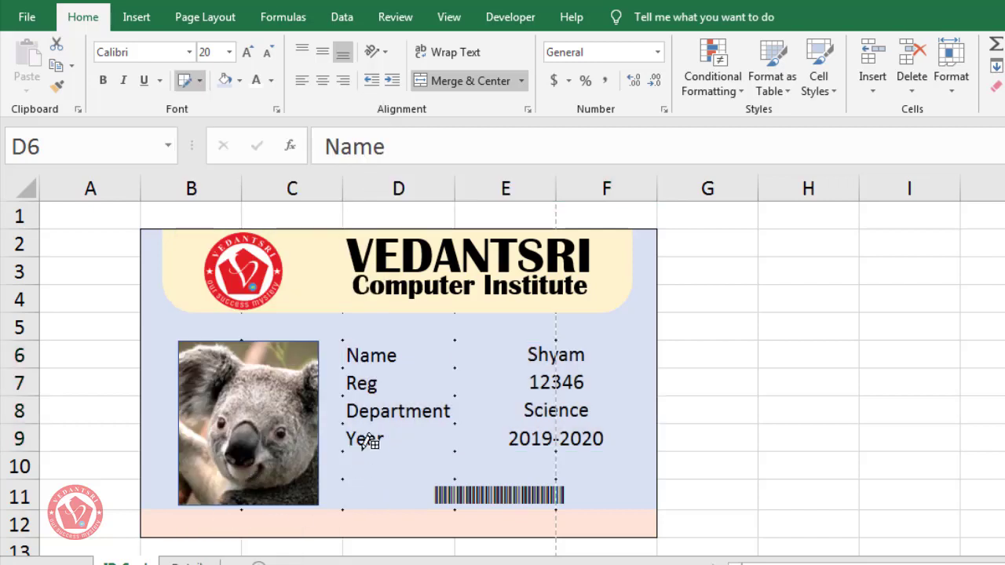
mouse_move(350, 345)
left_mouse_down()
mouse_move(442, 390)
mouse_move(550, 414)
mouse_move(552, 432)
left_mouse_up()
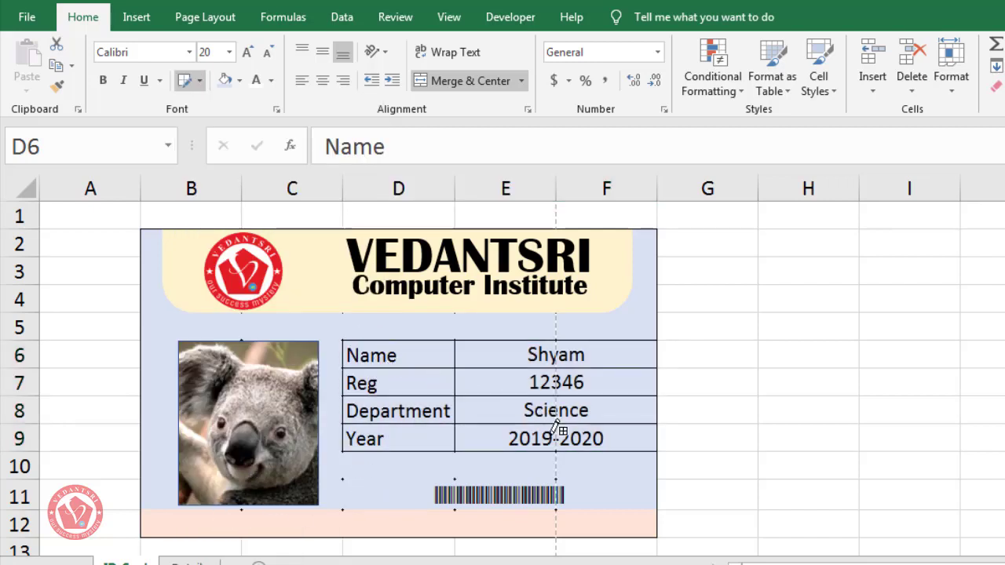
left_click(183, 84)
left_click(728, 442)
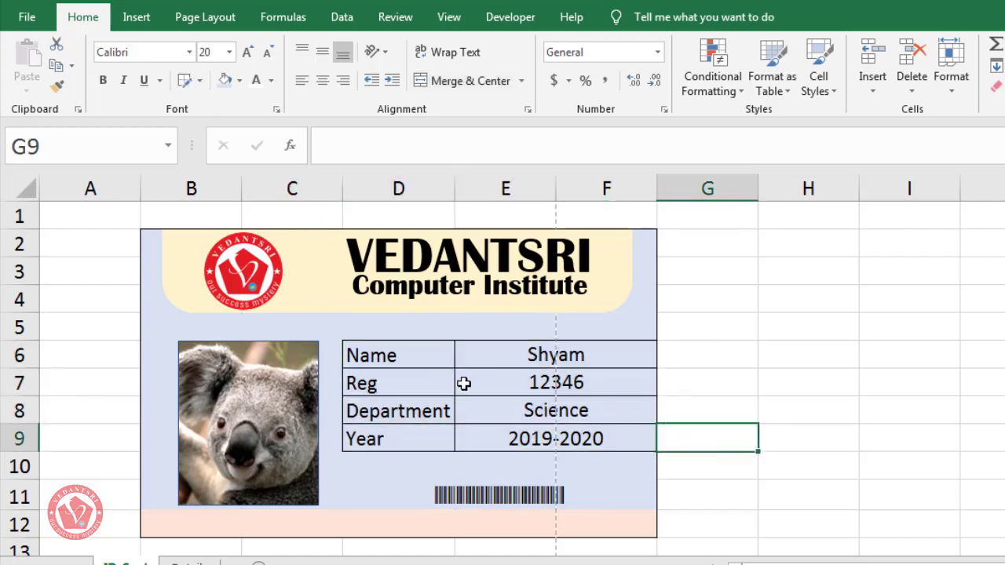
left_click(752, 413)
Nudge the student photo up slightly, away from the orange row at the base of the card
left_click(250, 406)
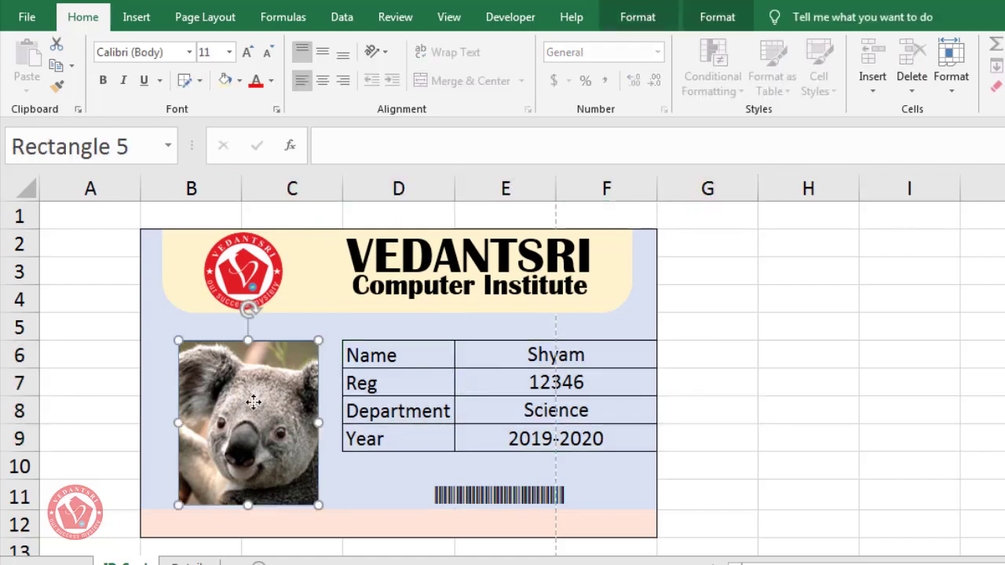
key("Up")
key("Up")
key("Up")
key("Up")
key("Up")
key("Up")
key("Up")
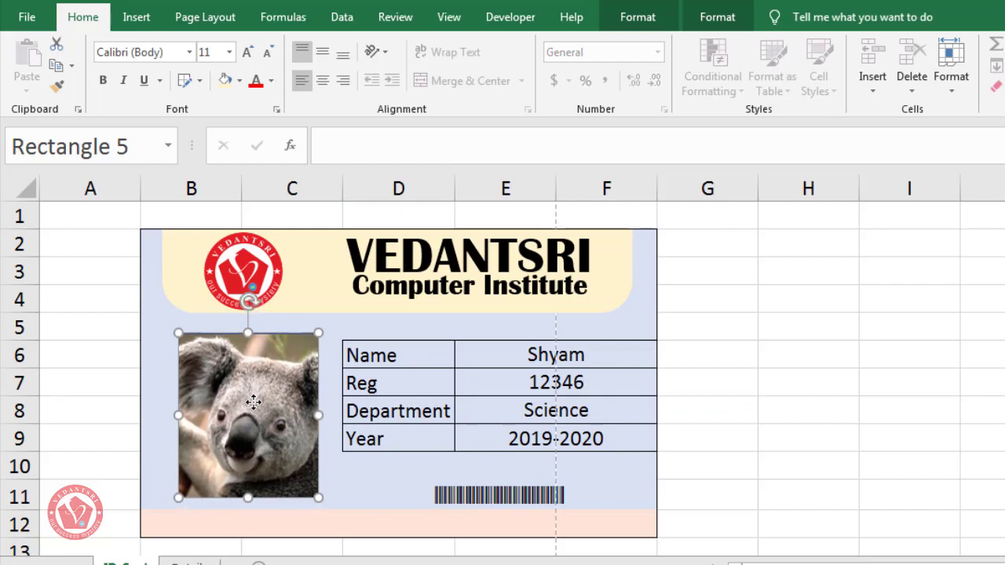
left_click(877, 379)
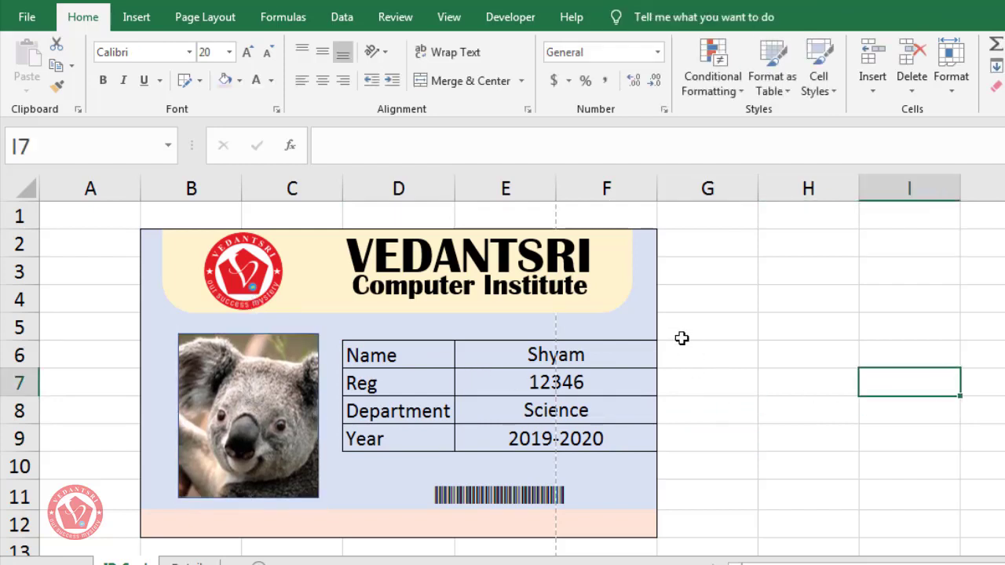
Set the ID card range B2:F12 as the sheet's print area
left_click(387, 343)
left_click_drag(146, 236, 537, 521)
left_click(226, 22)
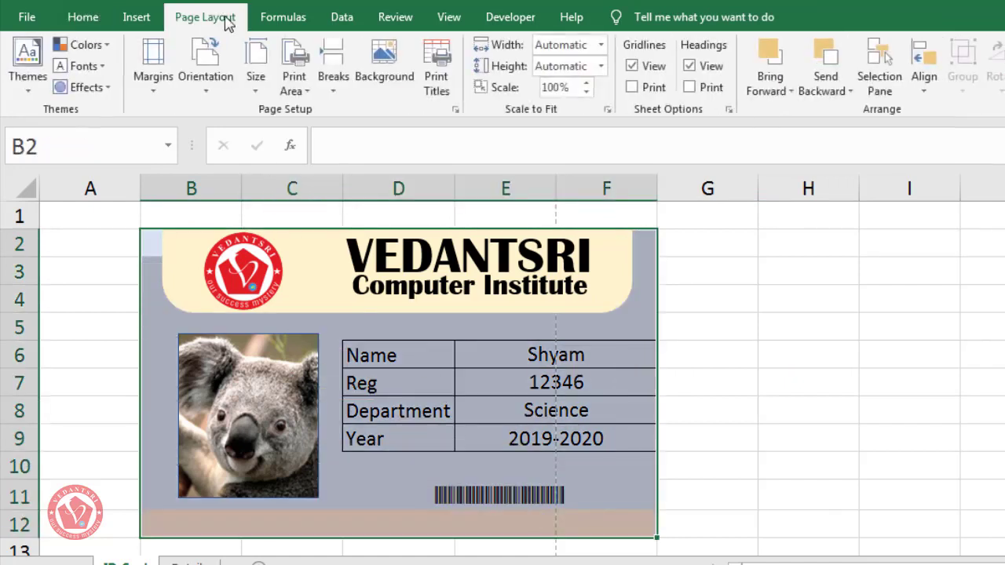
left_click(305, 69)
left_click(338, 108)
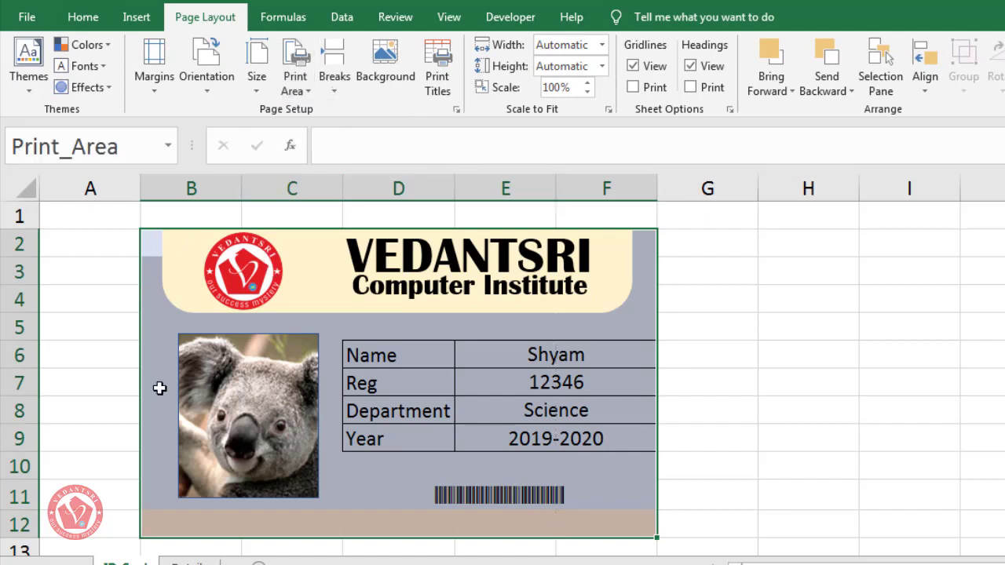
left_click(762, 332)
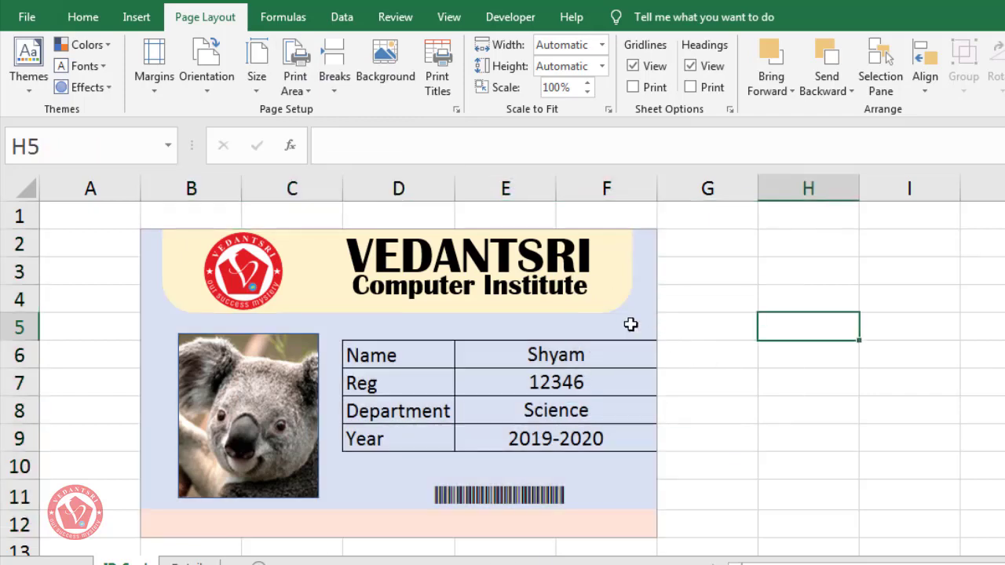
Check the ID card in the print preview and return to the sheet
key("ctrl+p")
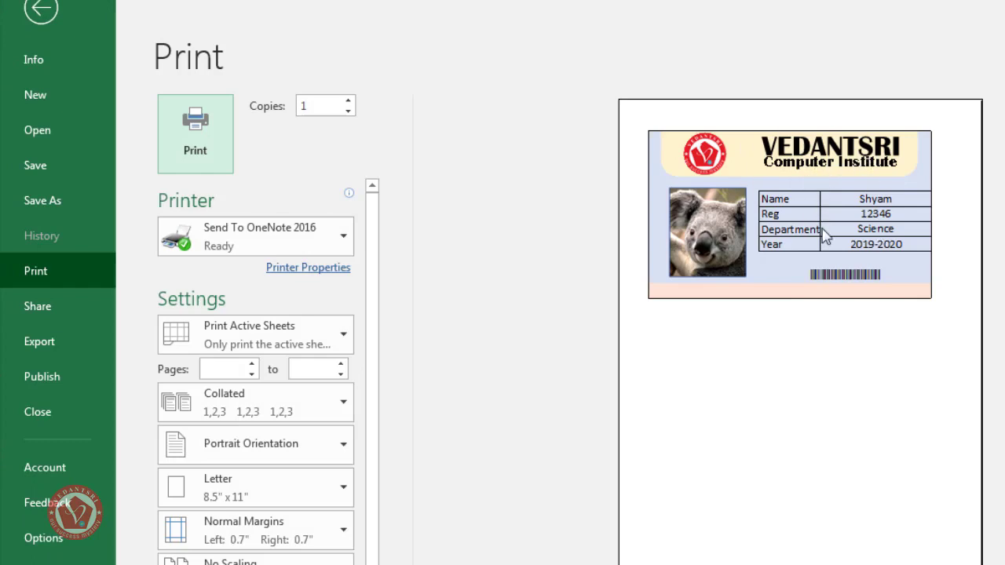
left_click(41, 11)
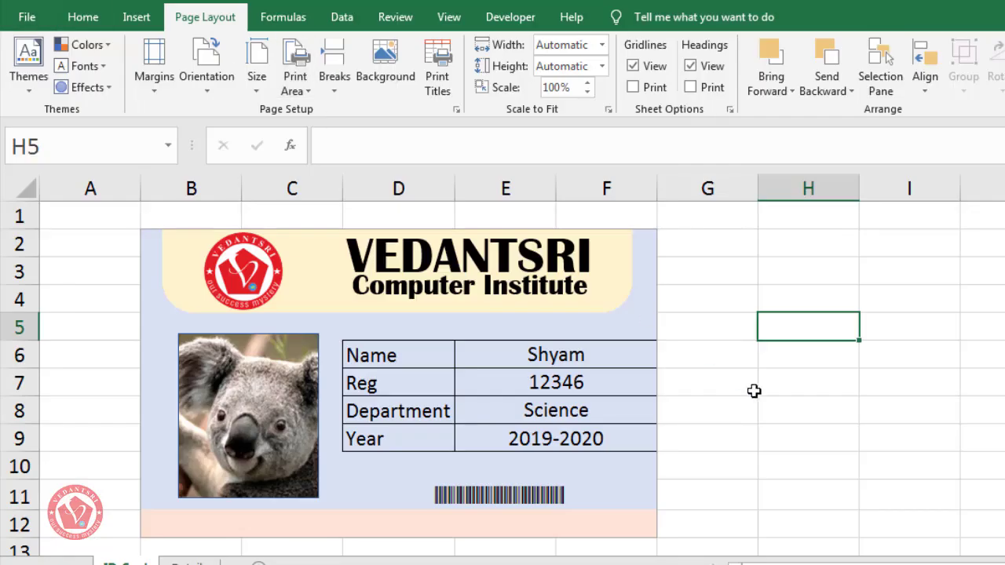
left_click(747, 411)
Choose the fourth and then the fifth student from the name list in E6, and select the barcode cell D11
left_click(608, 353)
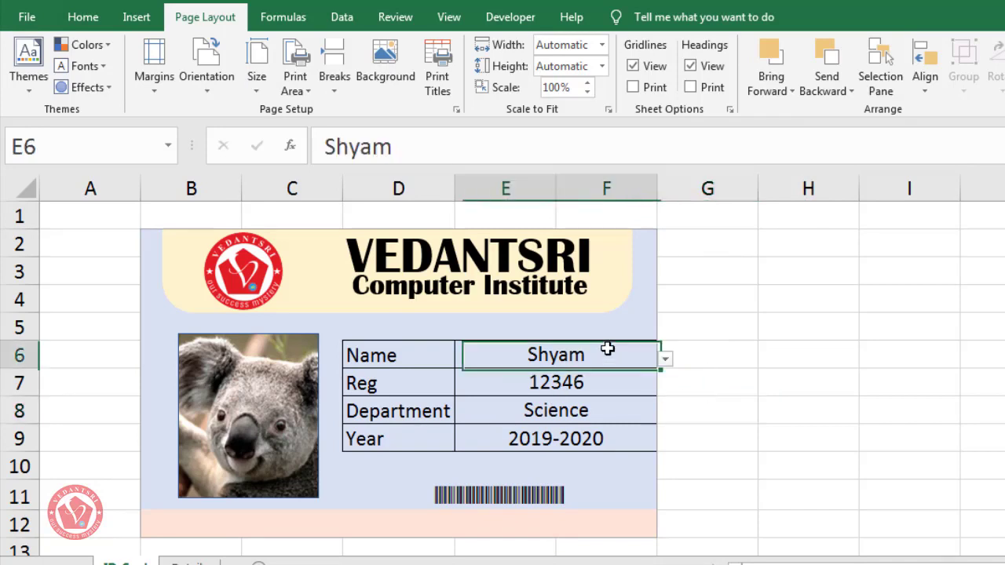
left_click(666, 361)
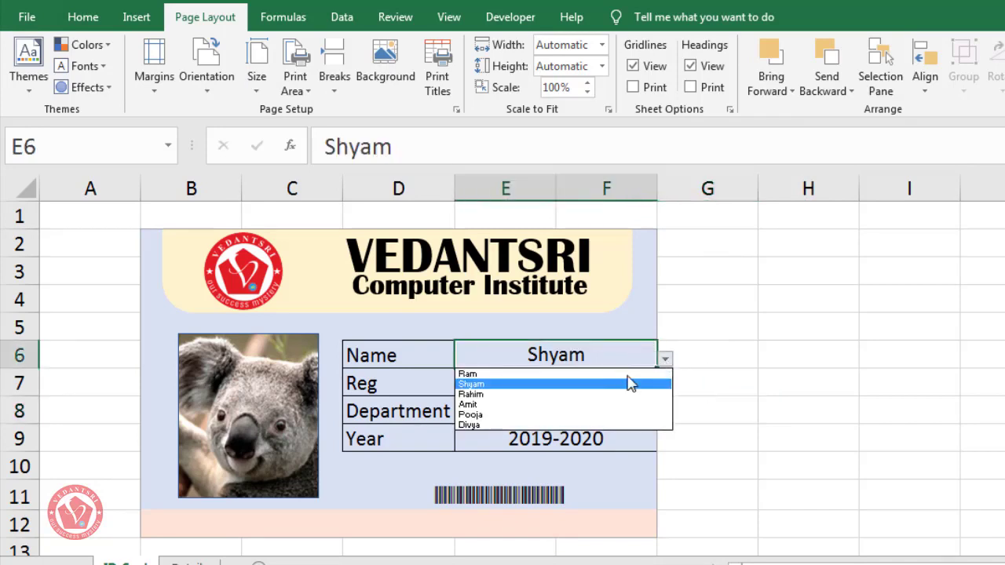
left_click(564, 406)
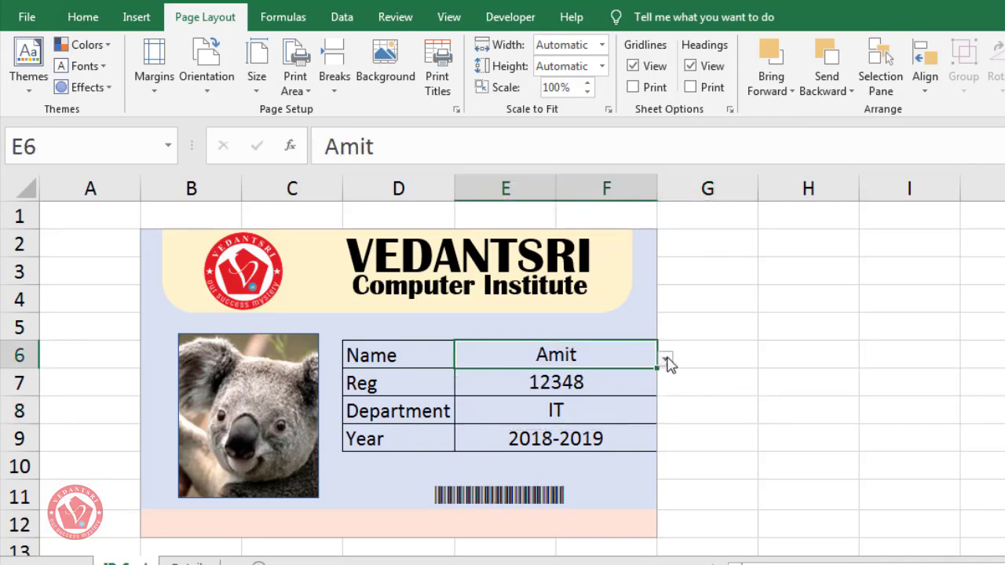
left_click(666, 361)
left_click(588, 417)
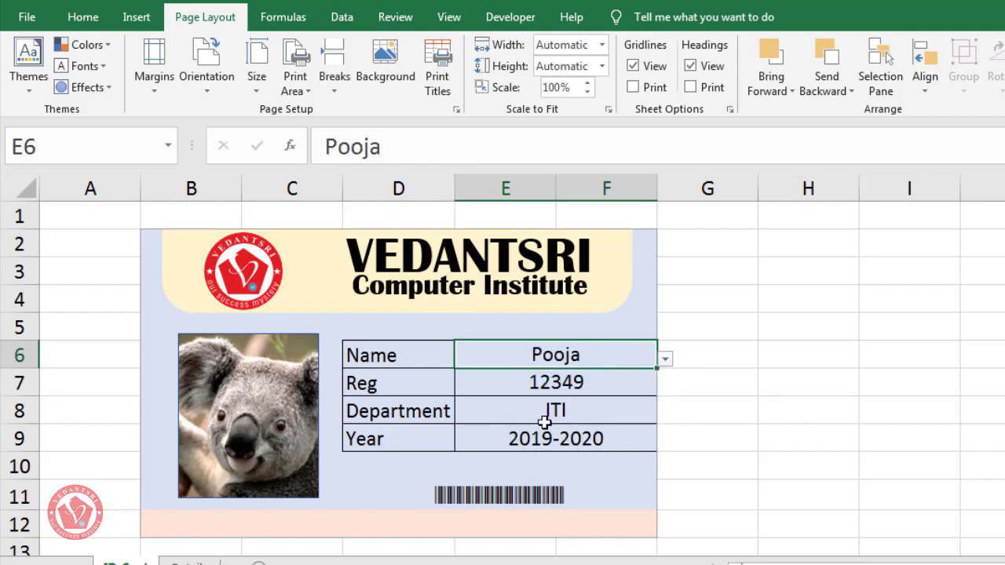
left_click(519, 485)
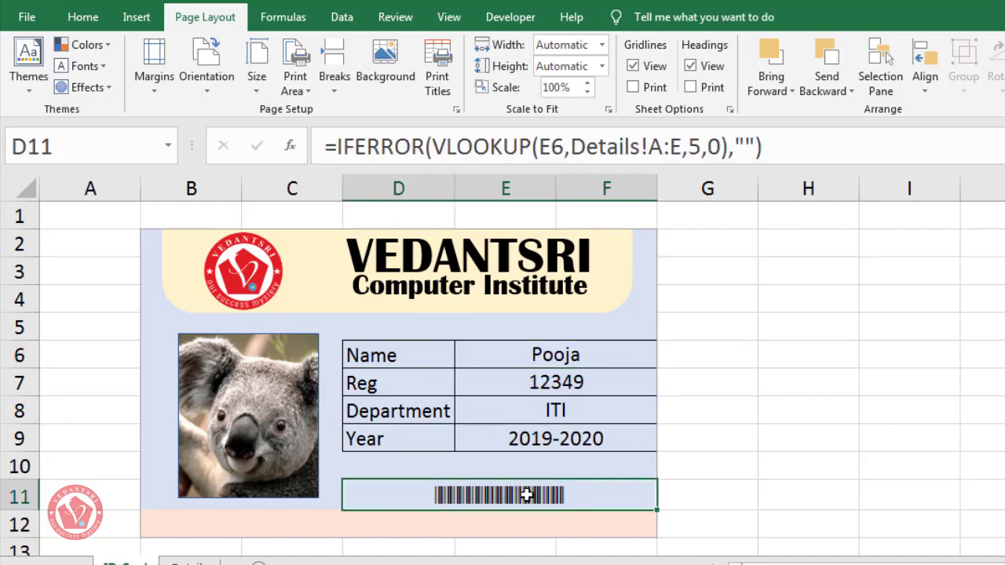
Test the name list in E6 with the sixth and first students, and finish on the fifth student
left_click(626, 353)
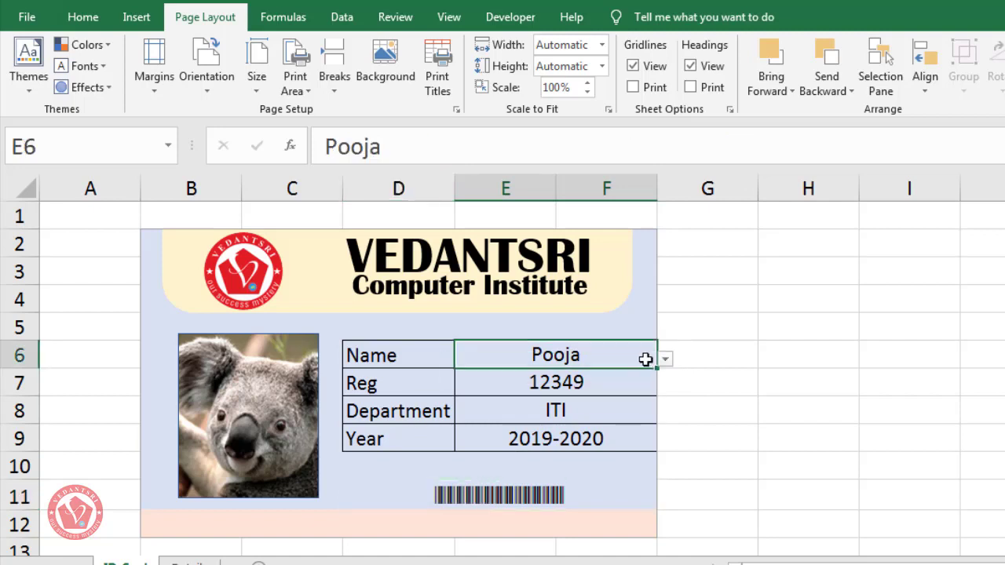
left_click(665, 360)
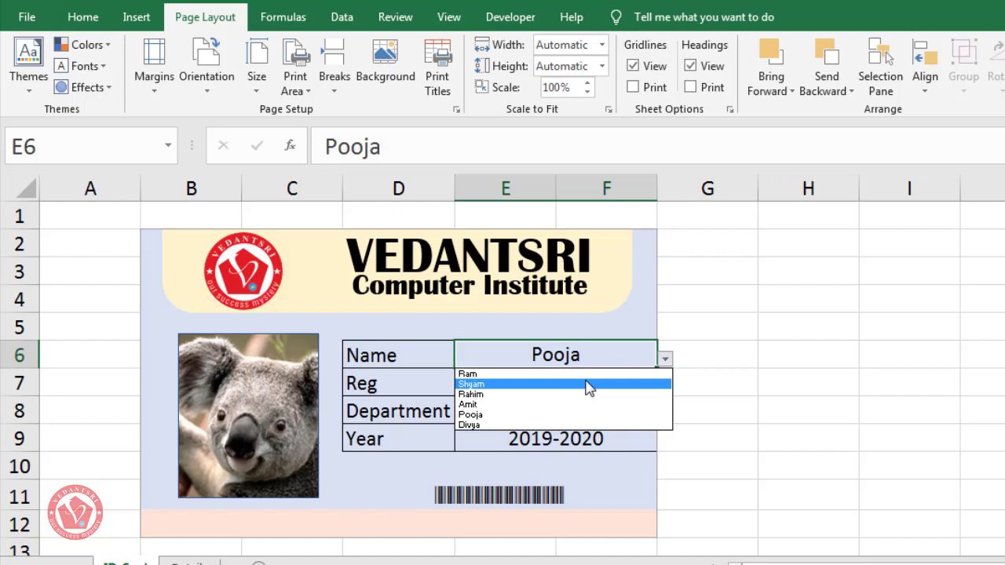
left_click(589, 425)
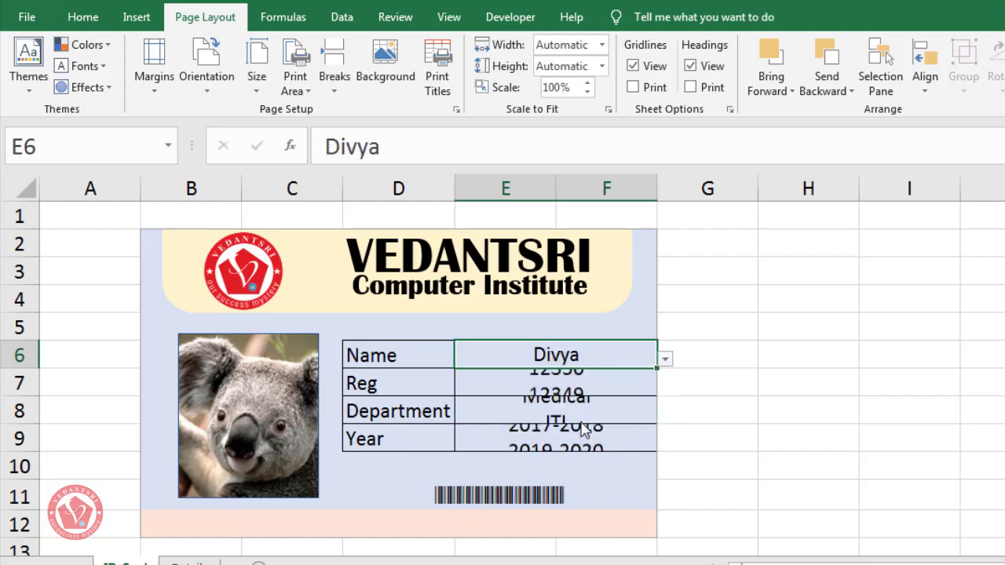
left_click(665, 360)
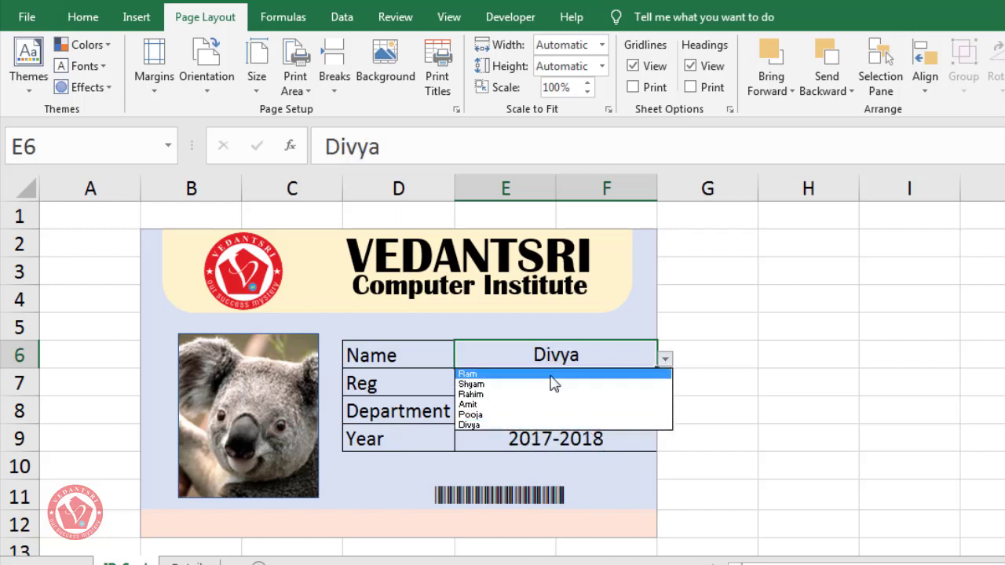
left_click(552, 373)
left_click(665, 359)
left_click(487, 396)
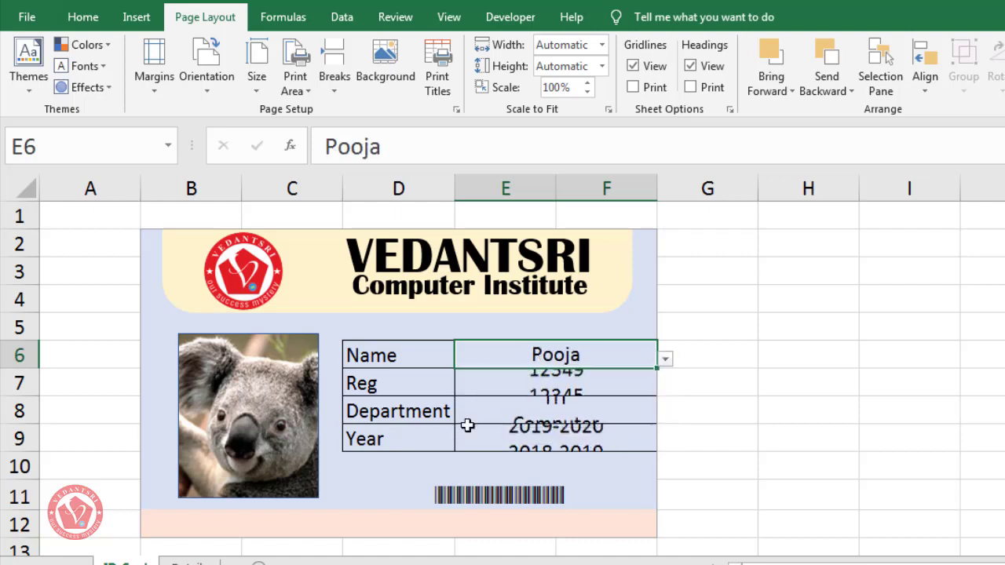
left_click(261, 392)
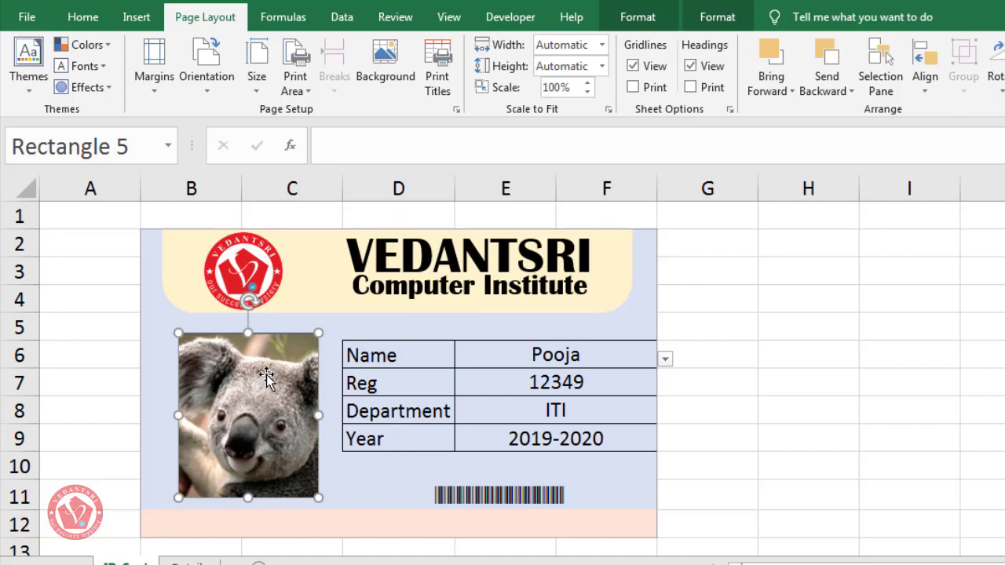
left_click(565, 327)
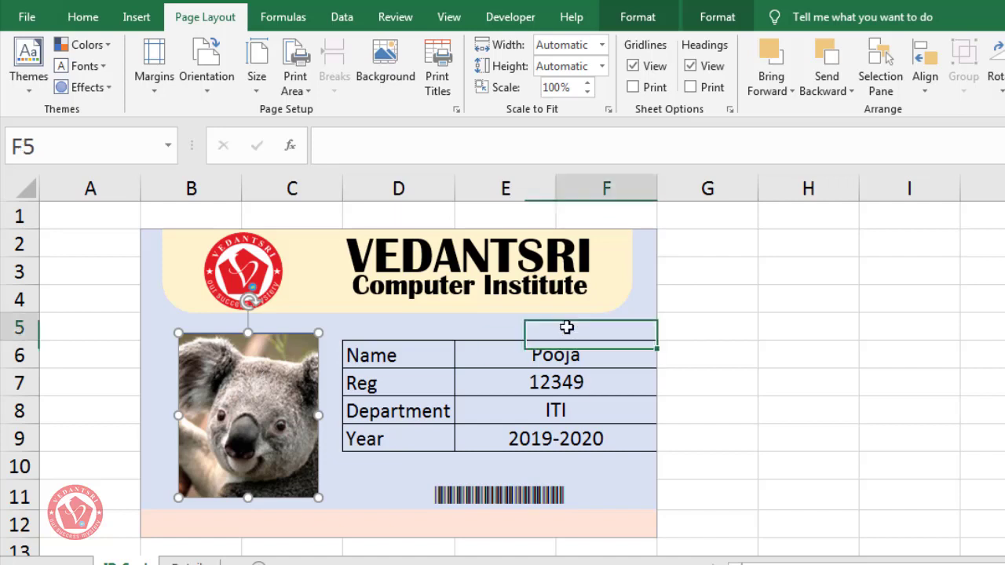
left_click(570, 371)
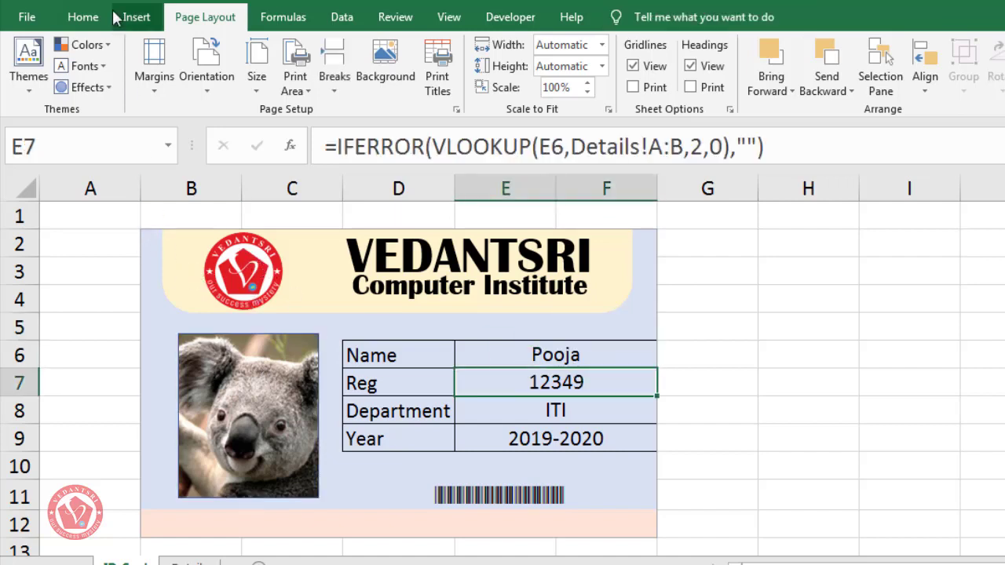
left_click(87, 16)
left_click(138, 16)
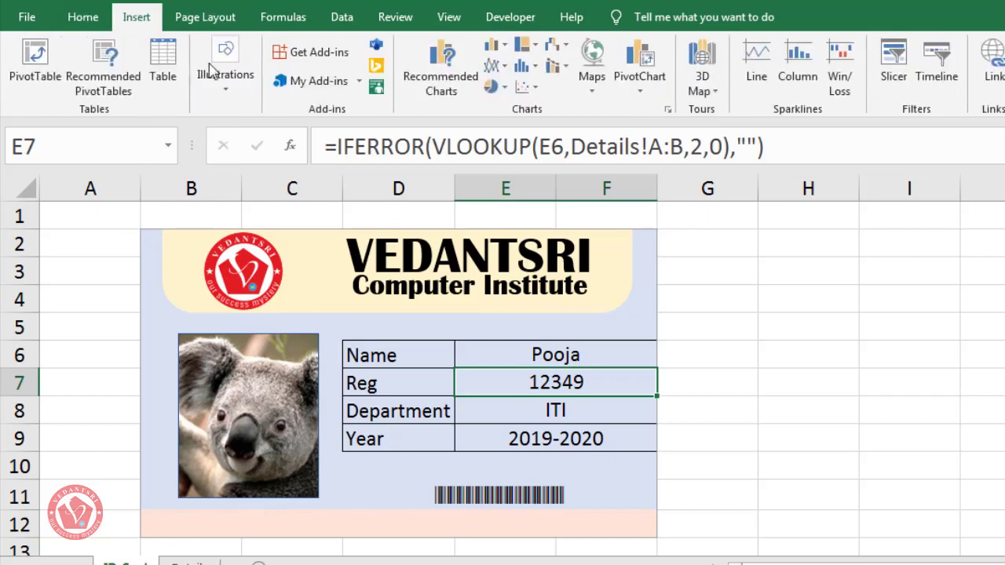
left_click(722, 328)
left_click_drag(152, 242, 593, 525)
left_click(687, 472)
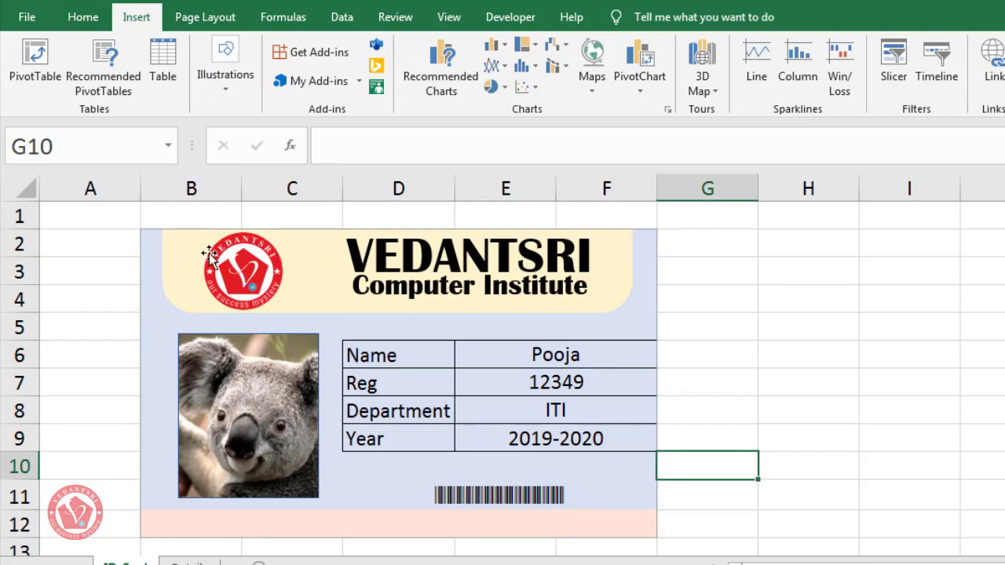
left_click(150, 240)
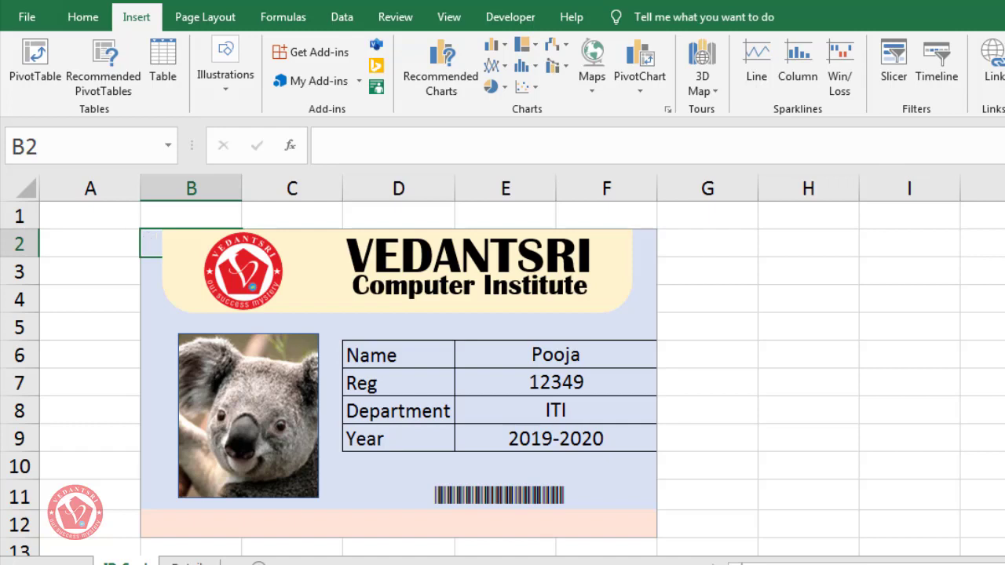
left_click(83, 16)
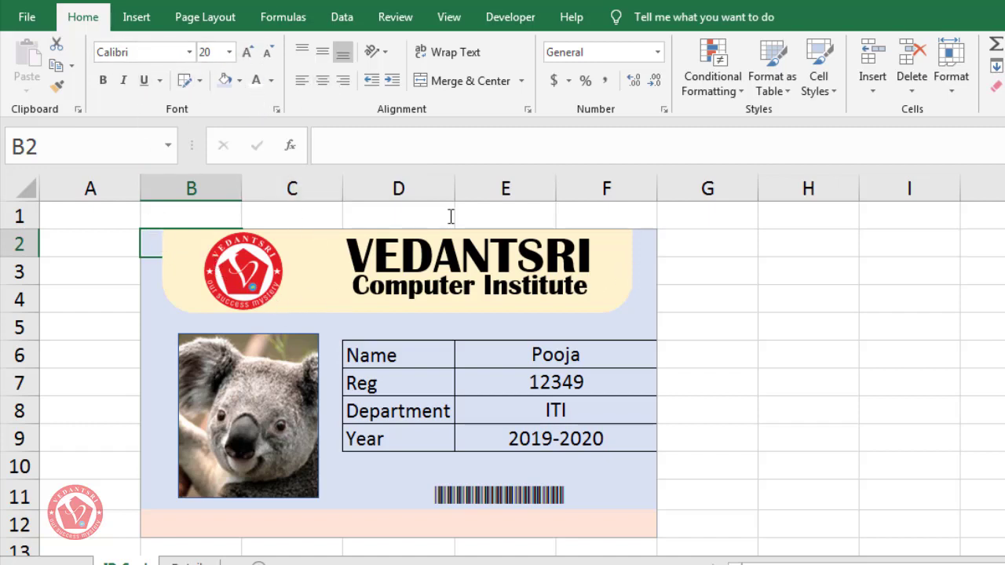
left_click(158, 269)
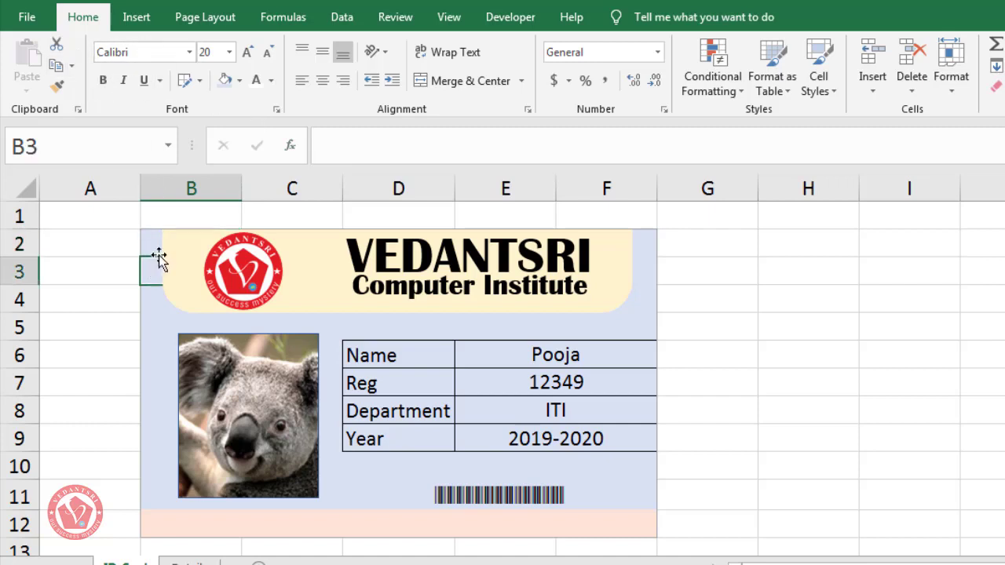
mouse_move(152, 245)
left_mouse_down()
mouse_move(339, 292)
mouse_move(578, 449)
mouse_move(605, 522)
left_mouse_up()
left_click(695, 436)
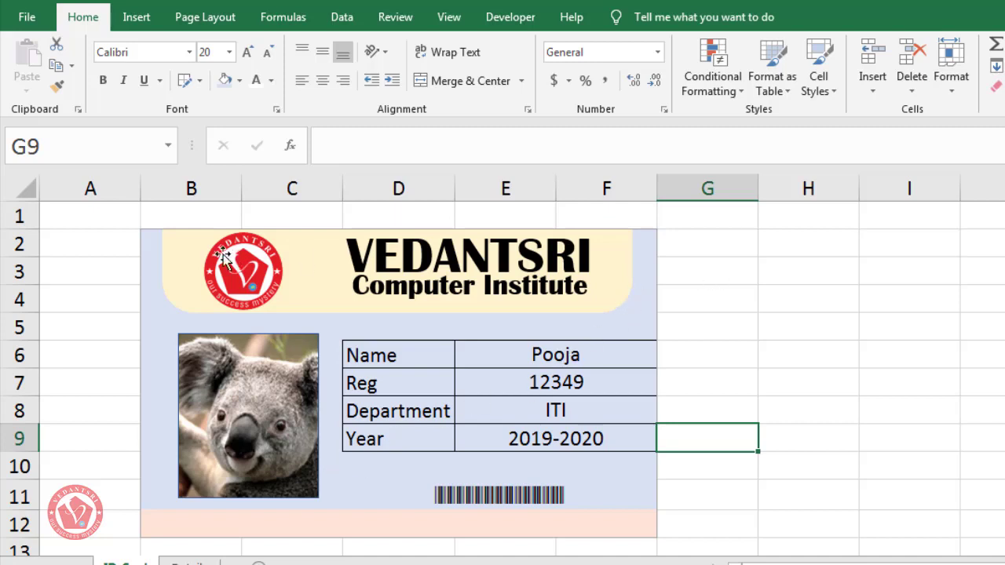
Select the whole ID card range B2:F12 on the sheet
left_click(183, 244)
left_click(133, 233)
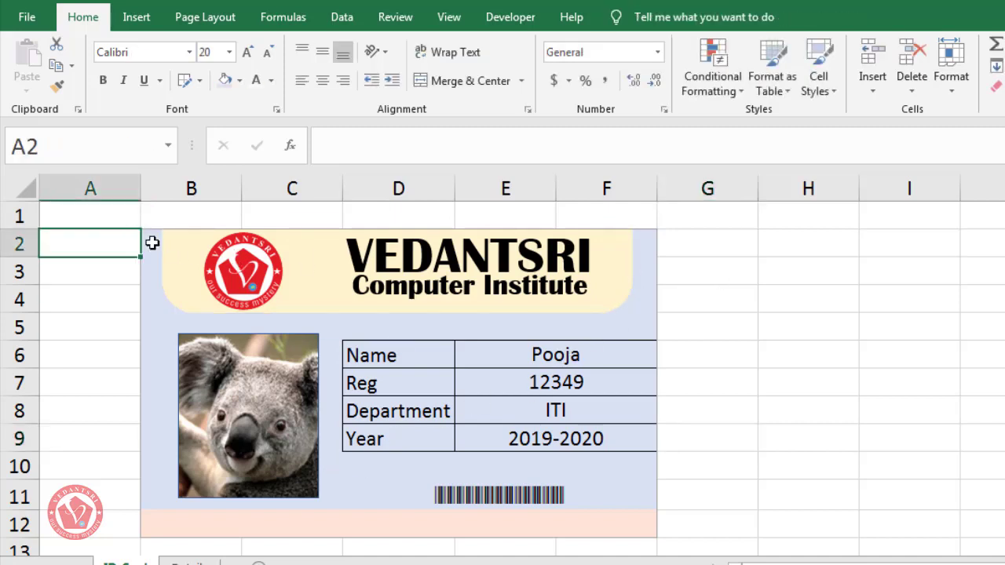
left_click_drag(150, 240, 646, 514)
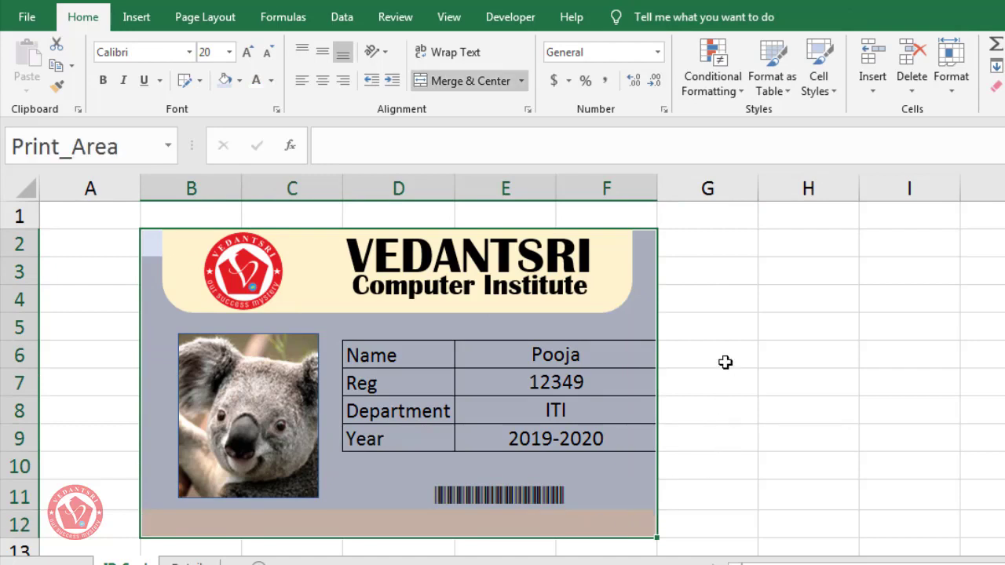
left_click(689, 325)
left_click_drag(158, 247, 645, 521)
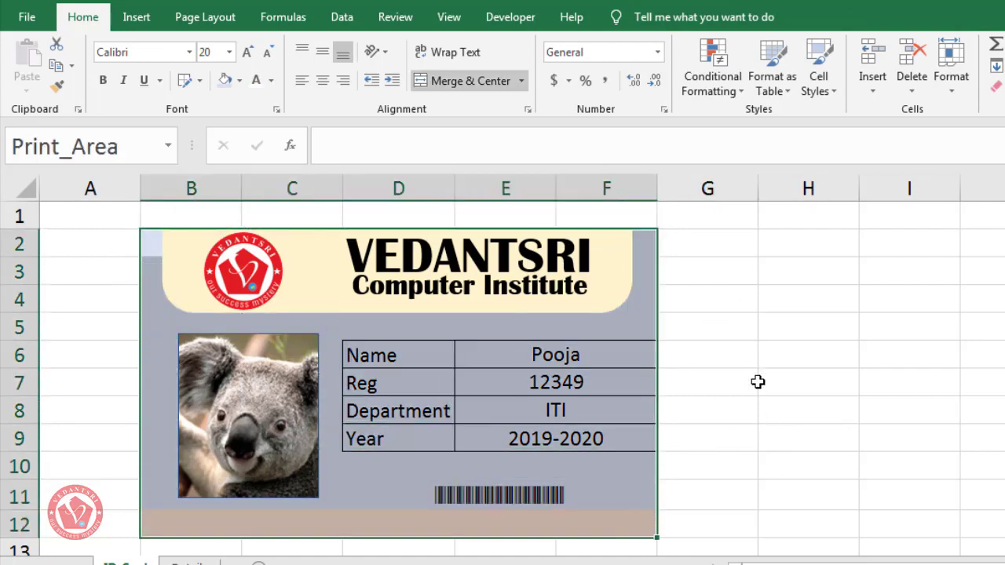